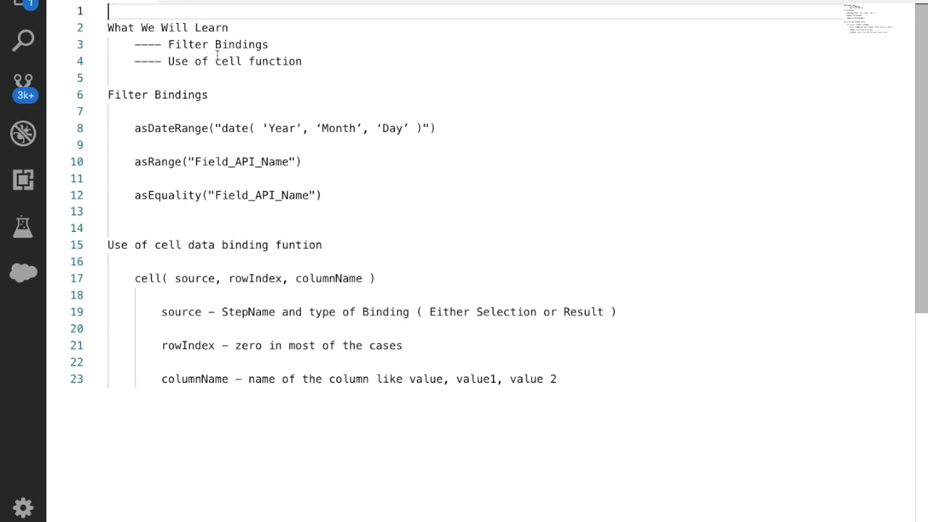
- Review the notes on the asDateRange, asRange and asEquality filter binding functions and their arguments
double_click(228, 63)
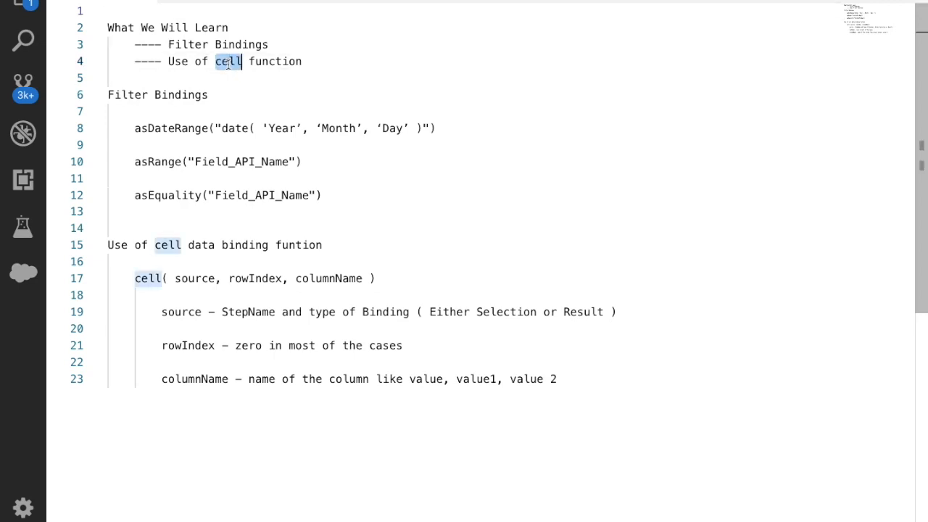
double_click(137, 95)
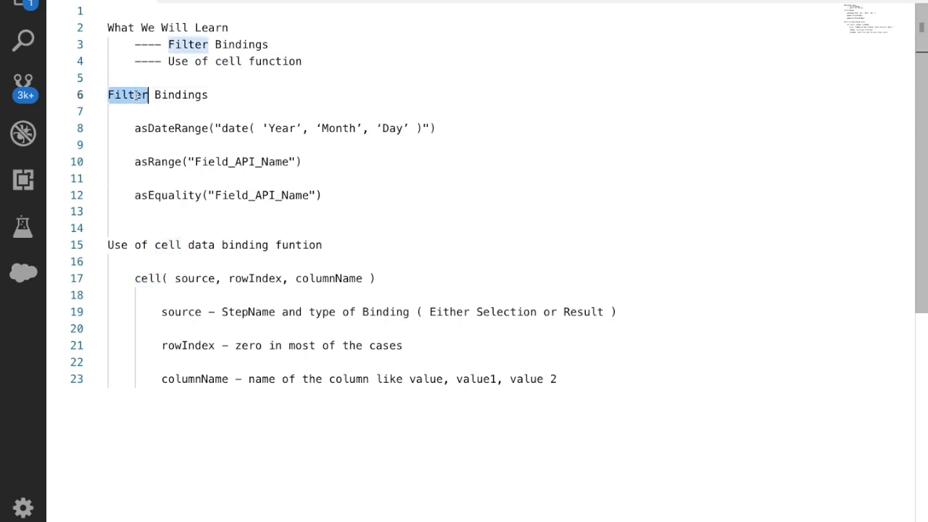
double_click(170, 129)
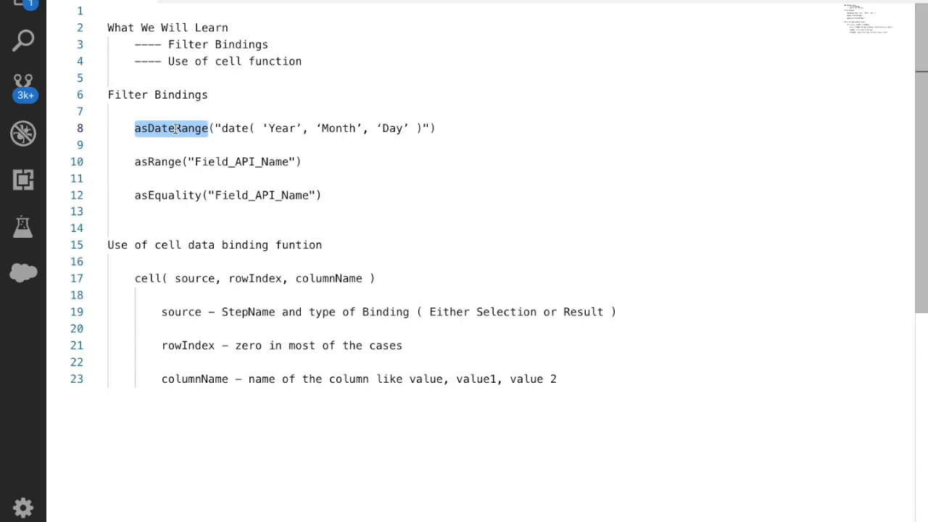
left_click_drag(435, 129, 153, 117)
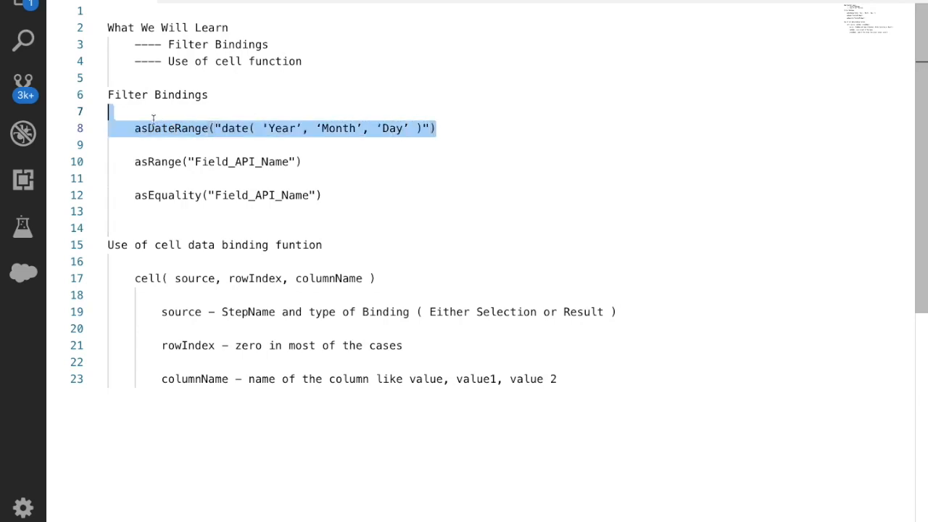
double_click(178, 127)
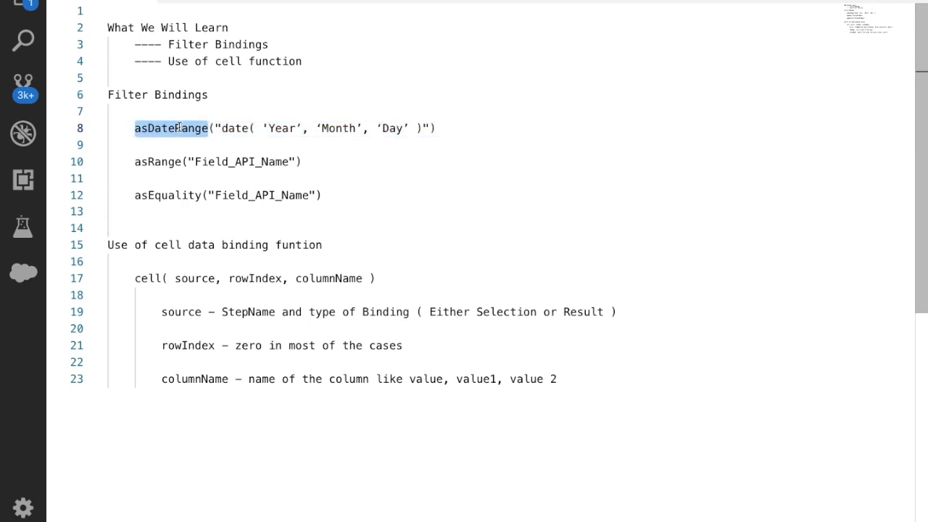
double_click(160, 164)
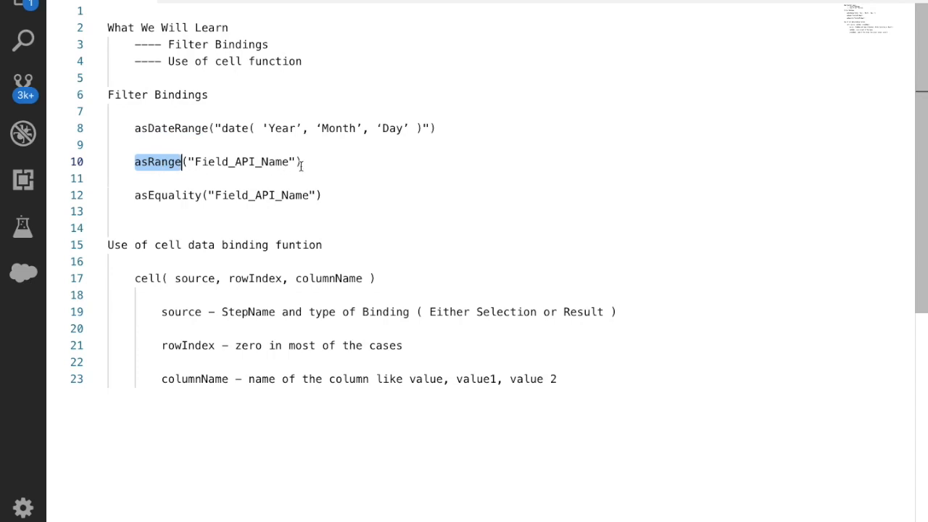
left_click_drag(312, 162, 135, 161)
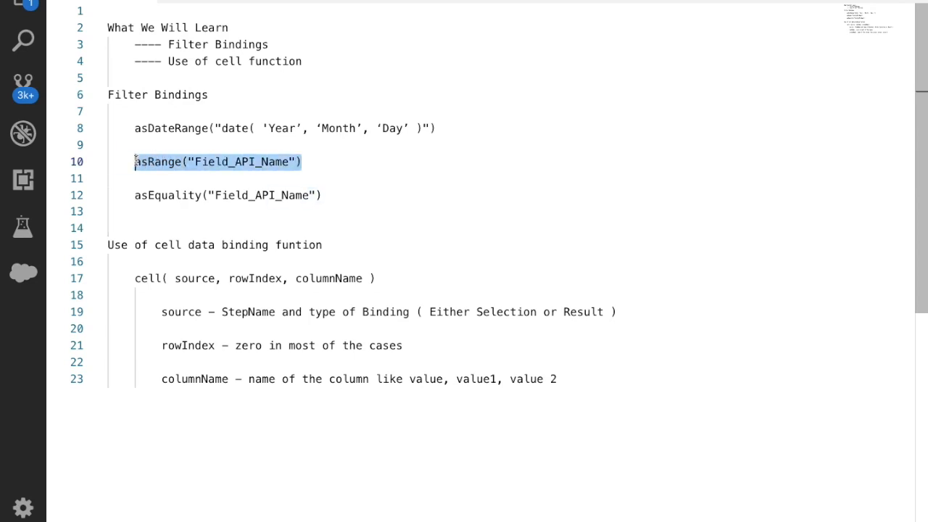
double_click(163, 162)
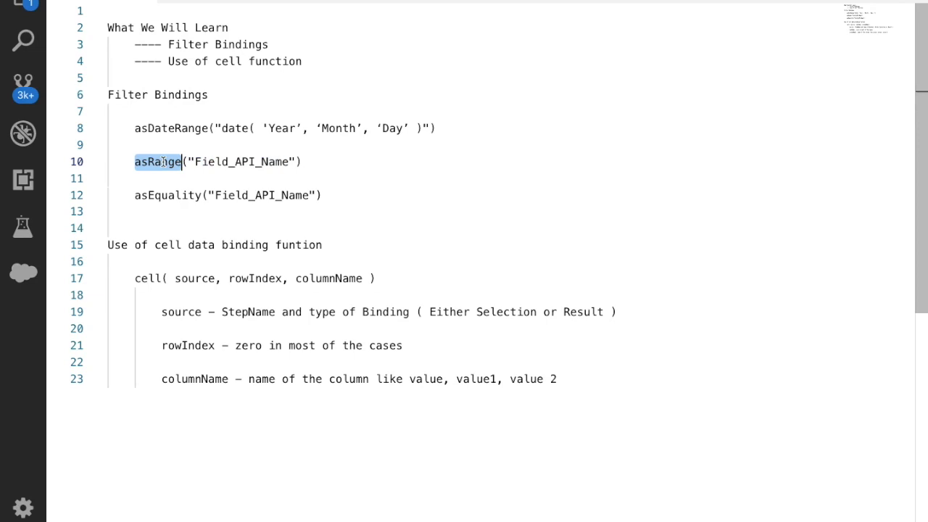
double_click(175, 194)
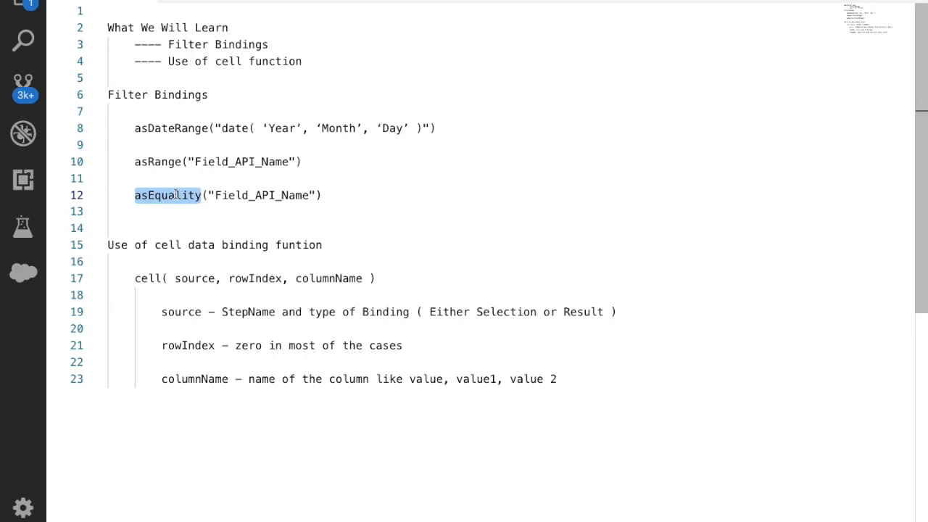
double_click(238, 194)
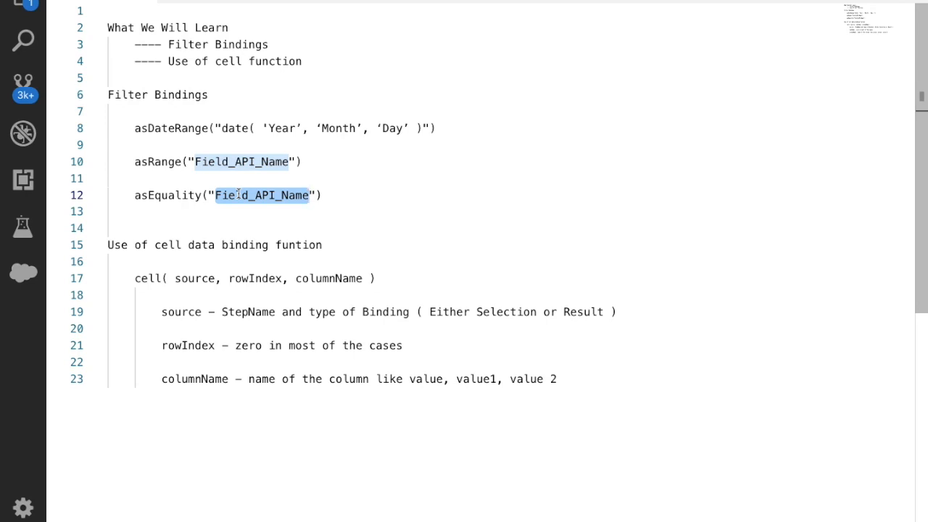
left_click_drag(330, 194, 133, 126)
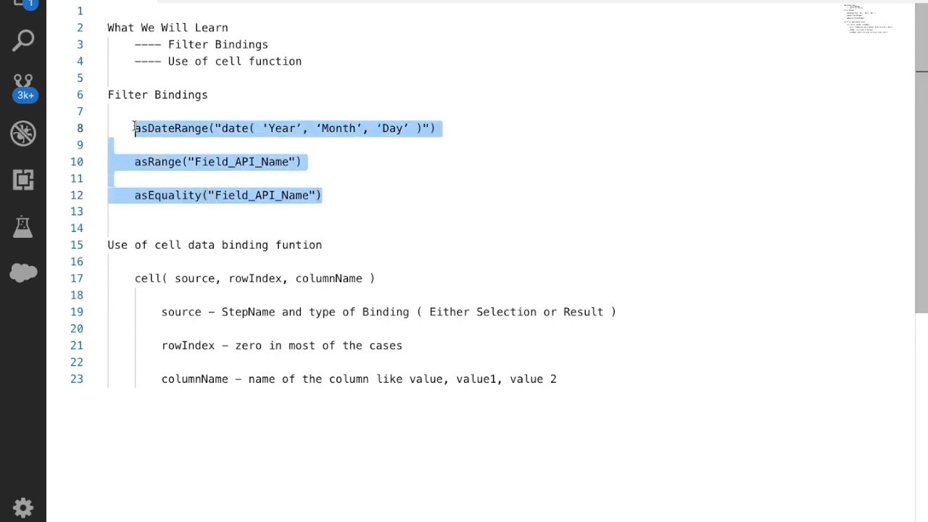
- Review the notes on the cell data binding function and its source, rowIndex and columnName arguments
double_click(244, 247)
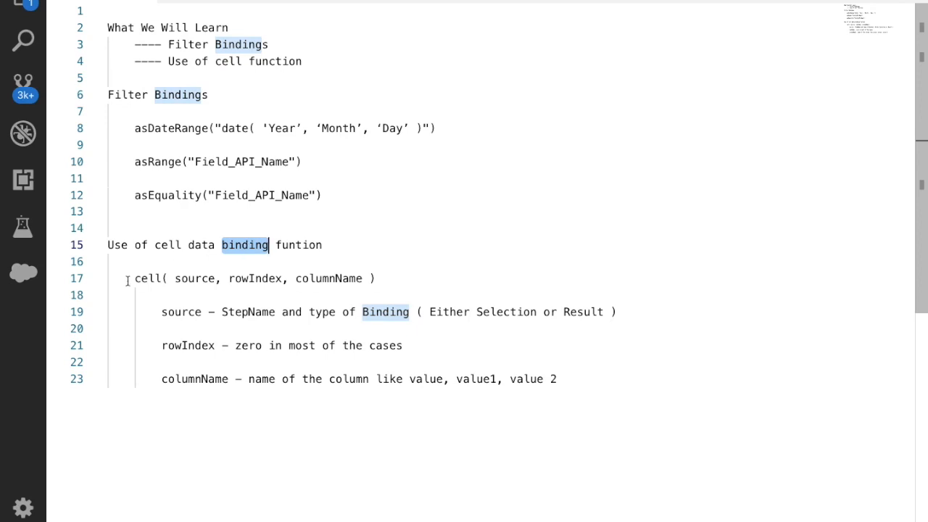
left_click_drag(135, 281, 378, 279)
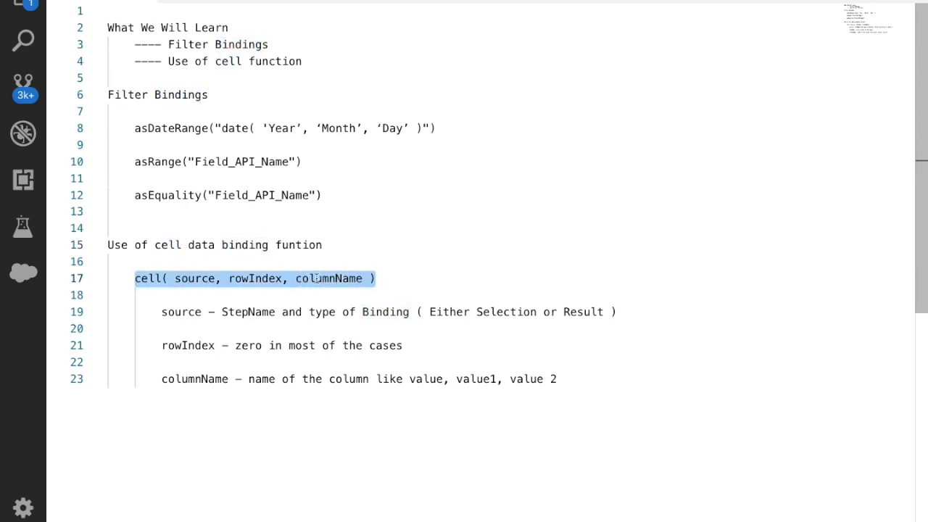
double_click(198, 280)
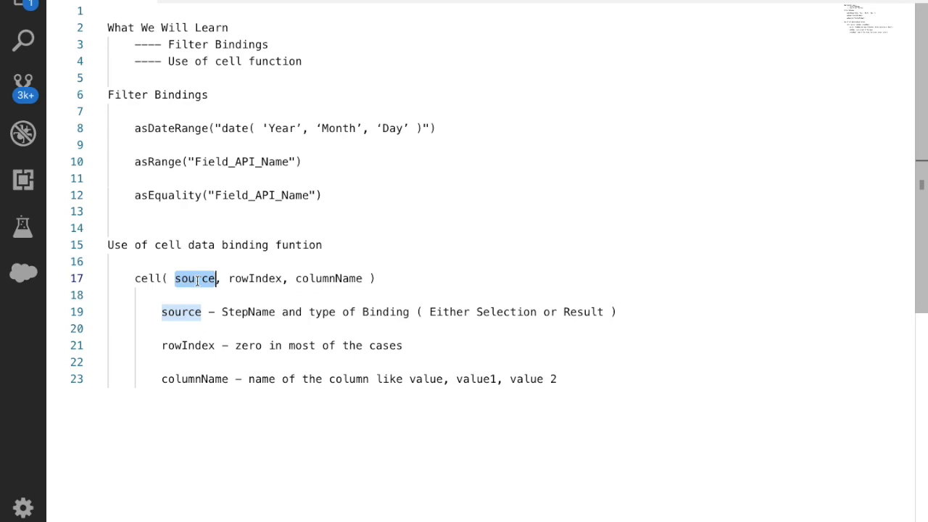
double_click(251, 278)
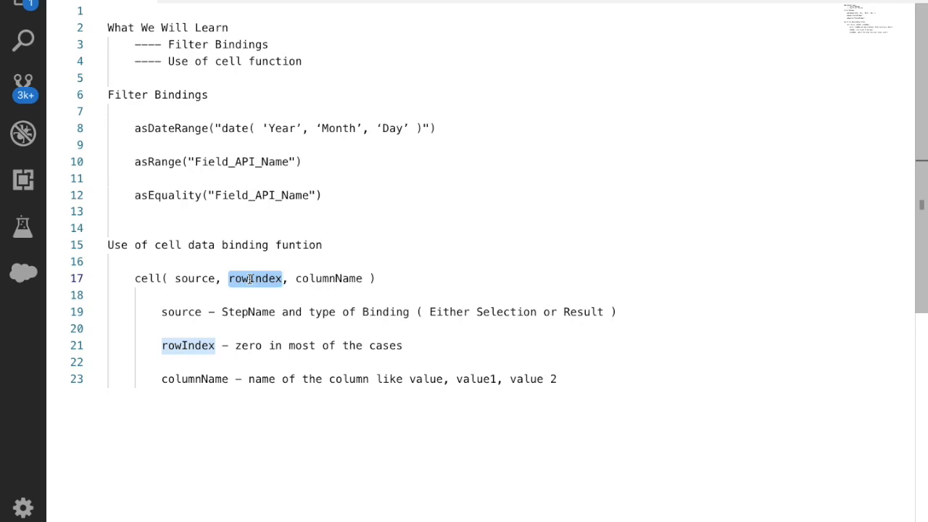
double_click(249, 278)
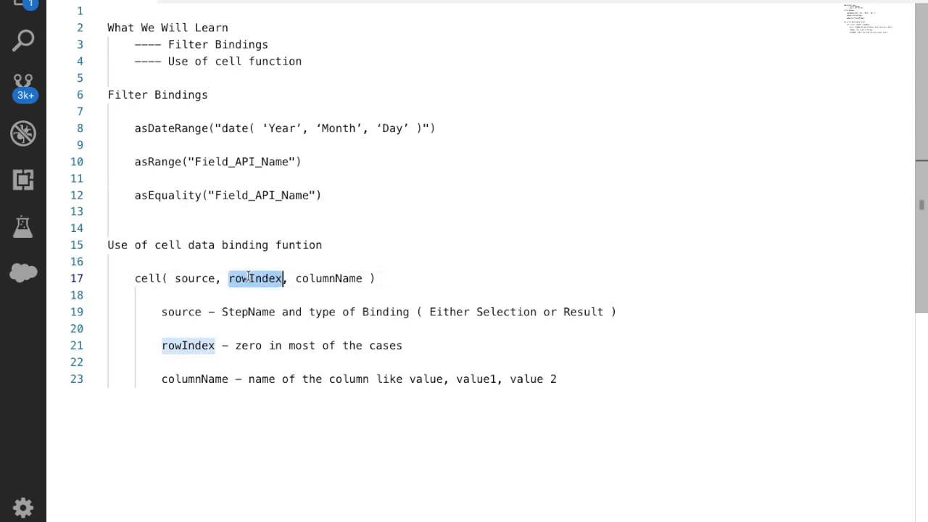
left_click(328, 278)
double_click(328, 278)
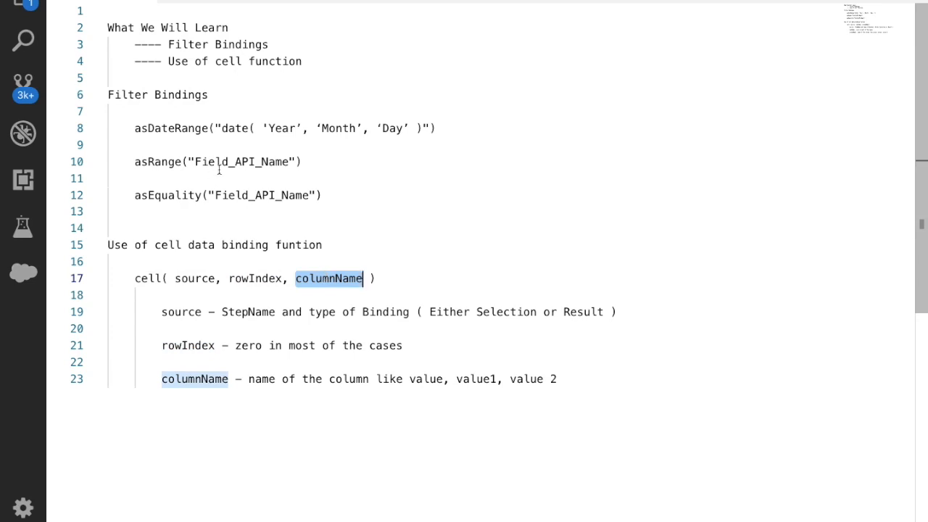
- Switch to the Analytics Bindings dashboard in Einstein Analytics and open it for editing
double_click(162, 195)
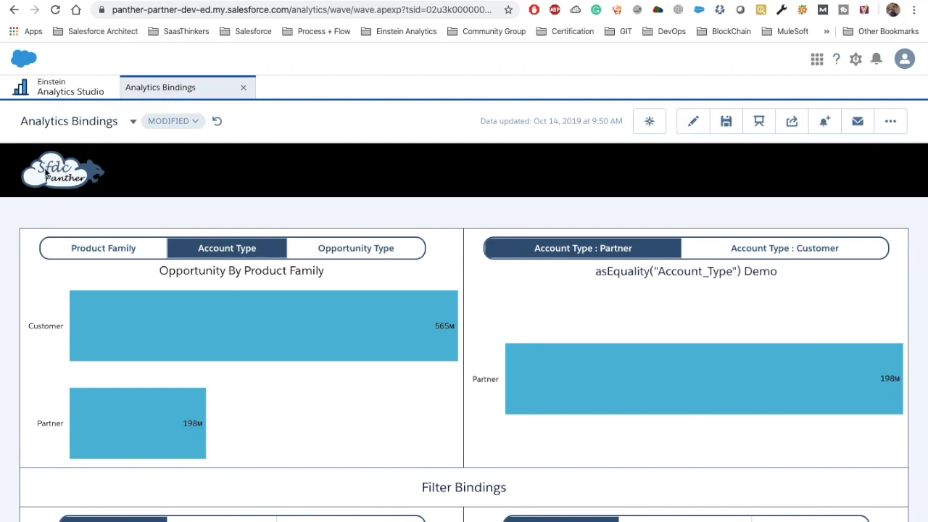
scroll(414, 248, "down", 1)
scroll(414, 248, "up", 1)
left_click(694, 122)
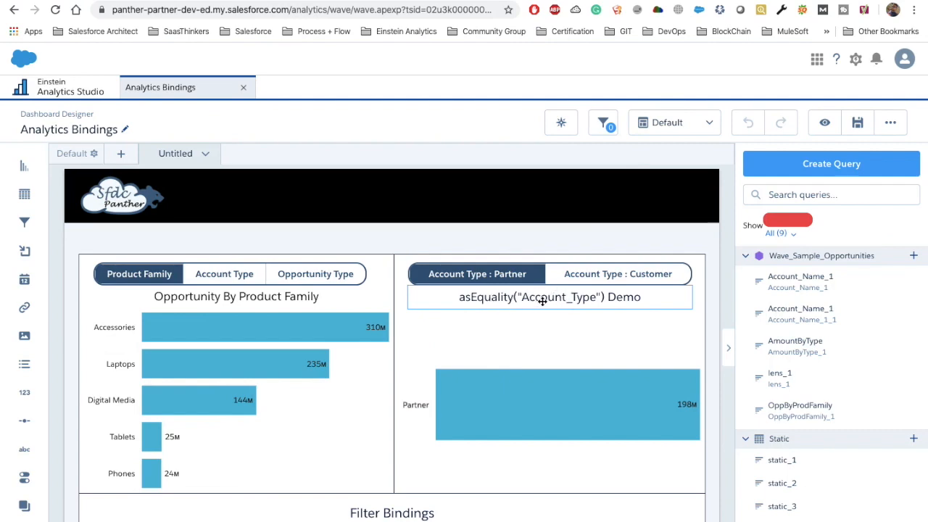
- Compare the asEquality argument in the notes with the asEquality demo's title and chart on the dashboard
key("ctrl+Left")
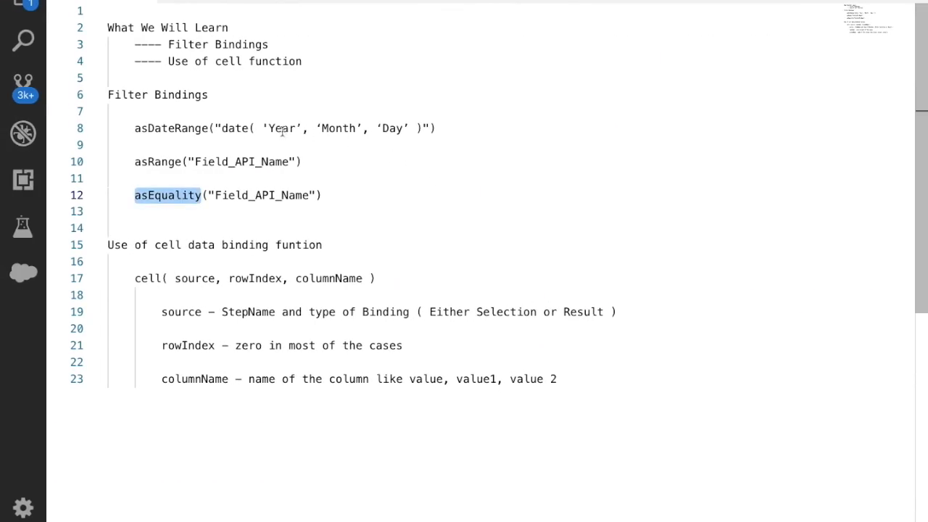
double_click(239, 195)
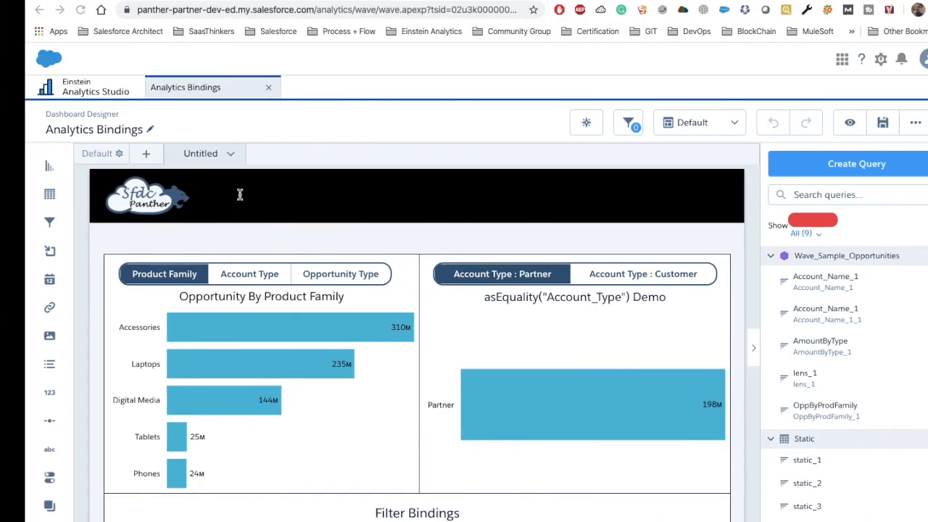
left_click(562, 294)
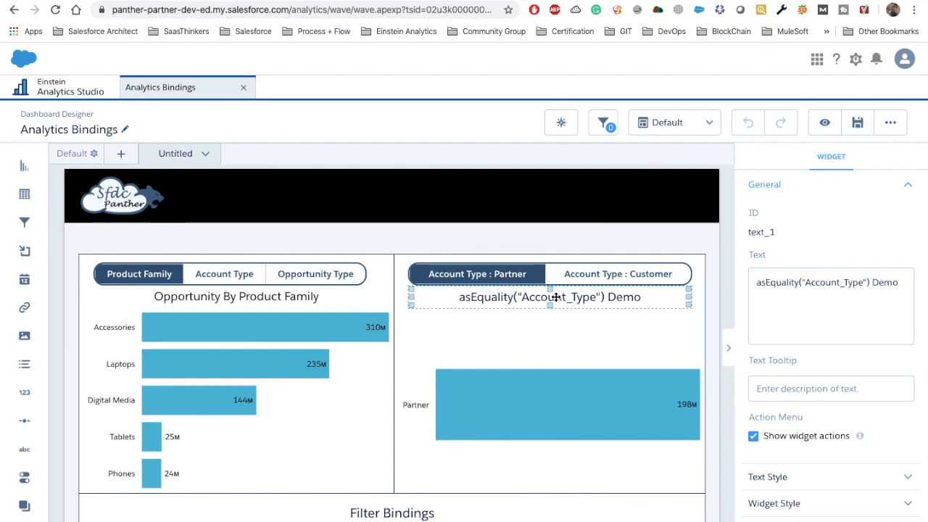
left_click(617, 396)
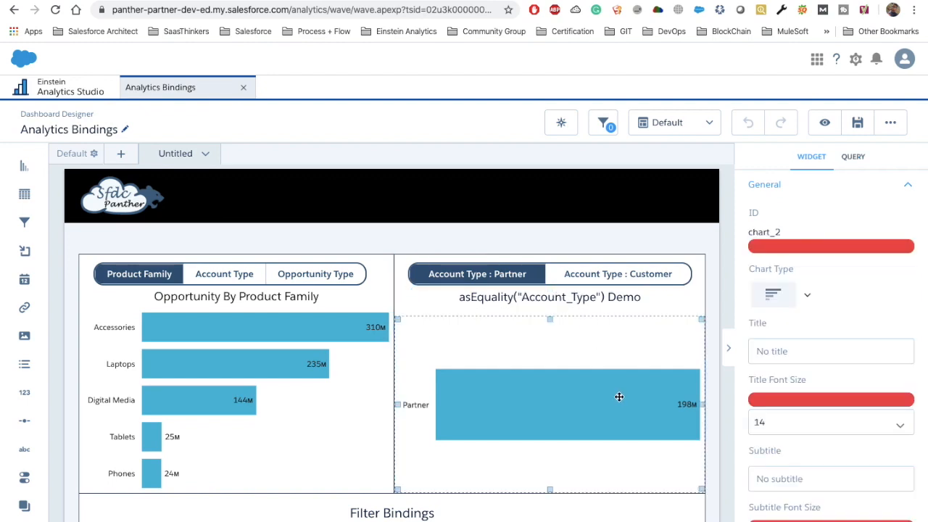
- Open the Wave_Sample_Opportunities dataset from the Analytics Studio home page in a new lens
left_click(92, 90)
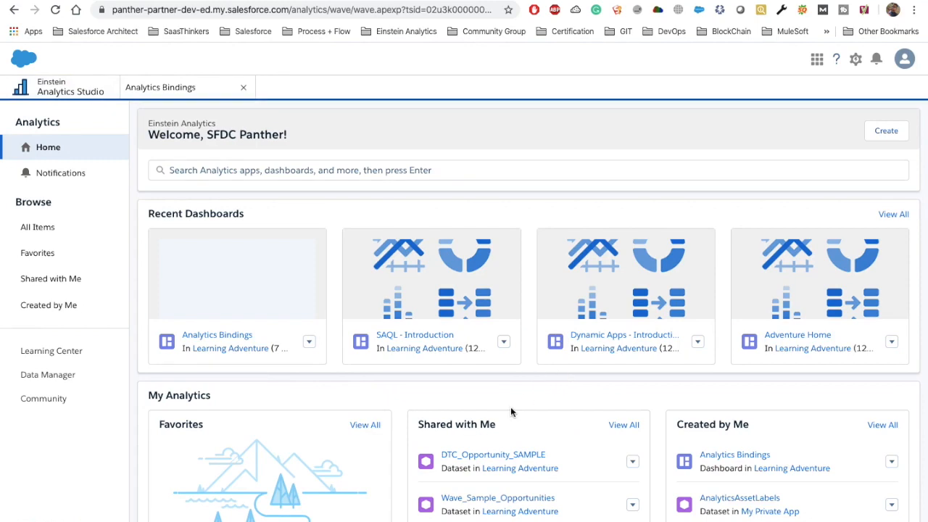
scroll(750, 487, "down", 3)
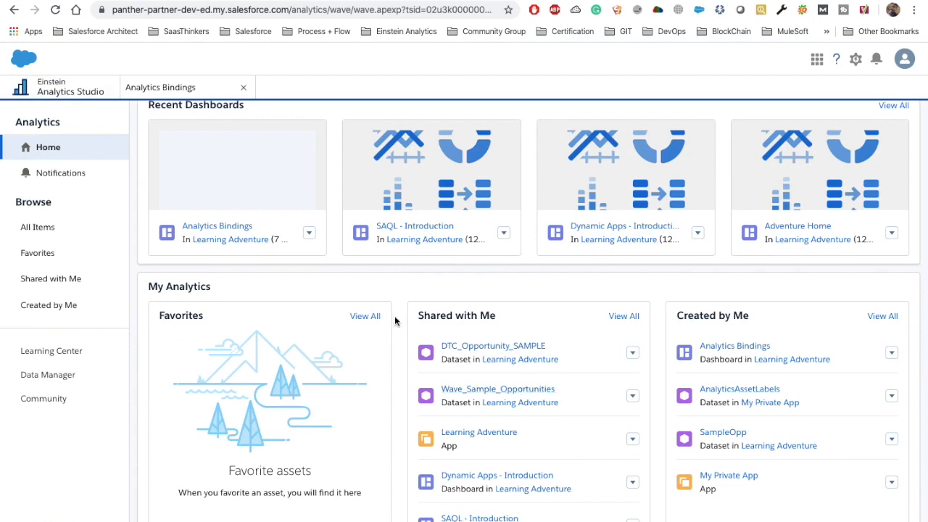
double_click(478, 395)
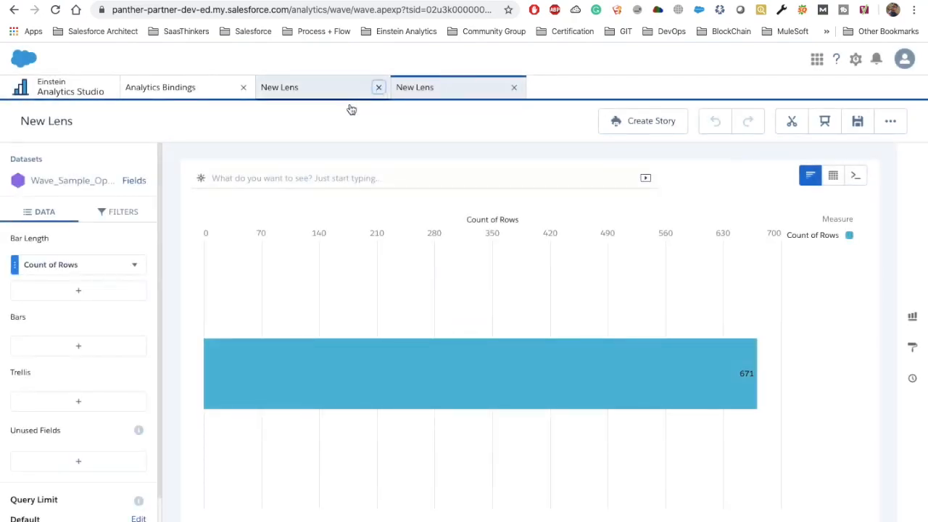
- Show the fields of the Wave_Sample_Opportunities dataset and copy the API name of the Account Type dimension
left_click(136, 181)
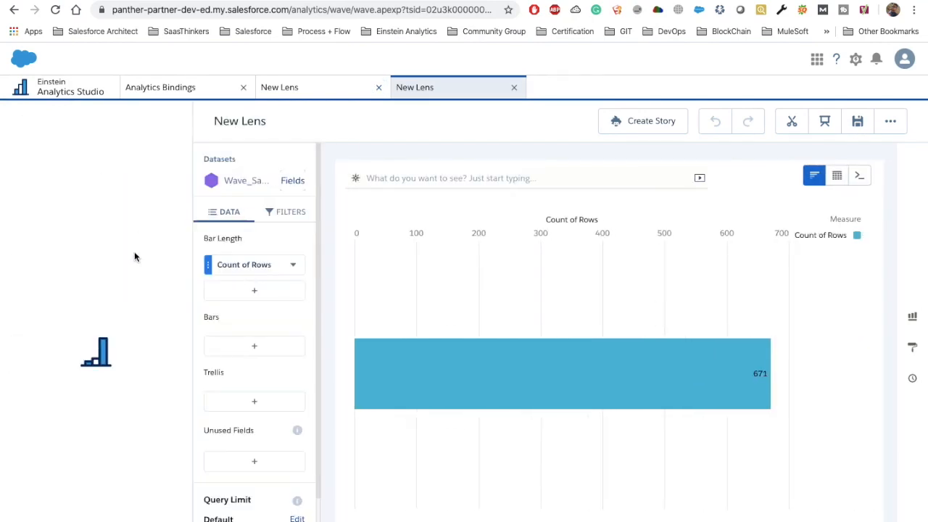
left_click(57, 214)
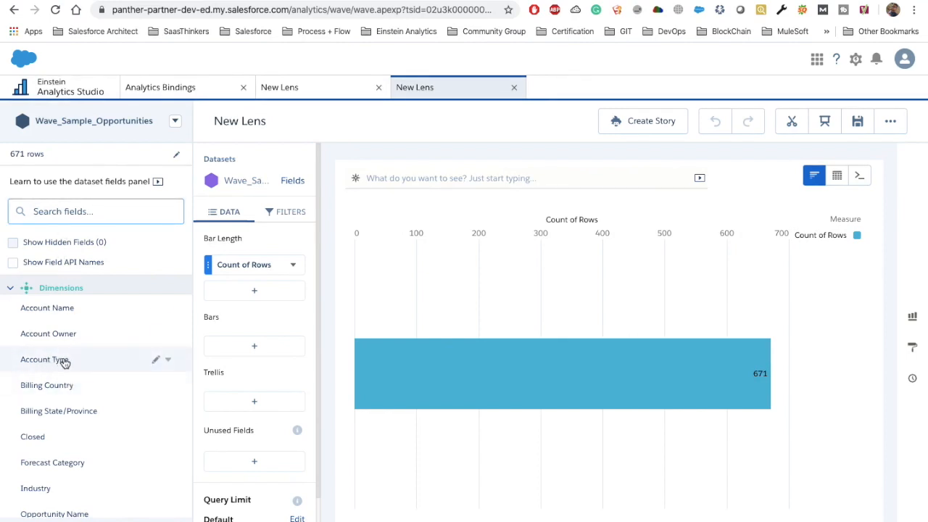
left_click(167, 364)
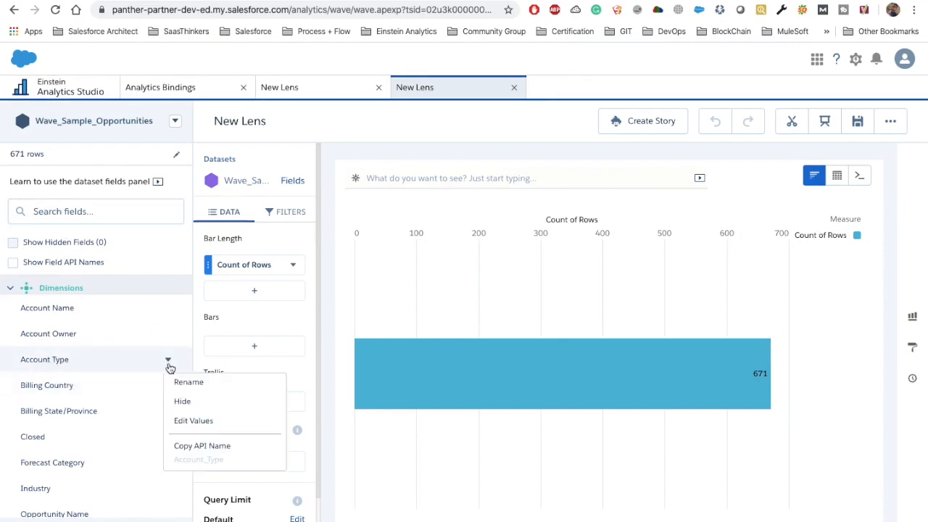
left_click(214, 449)
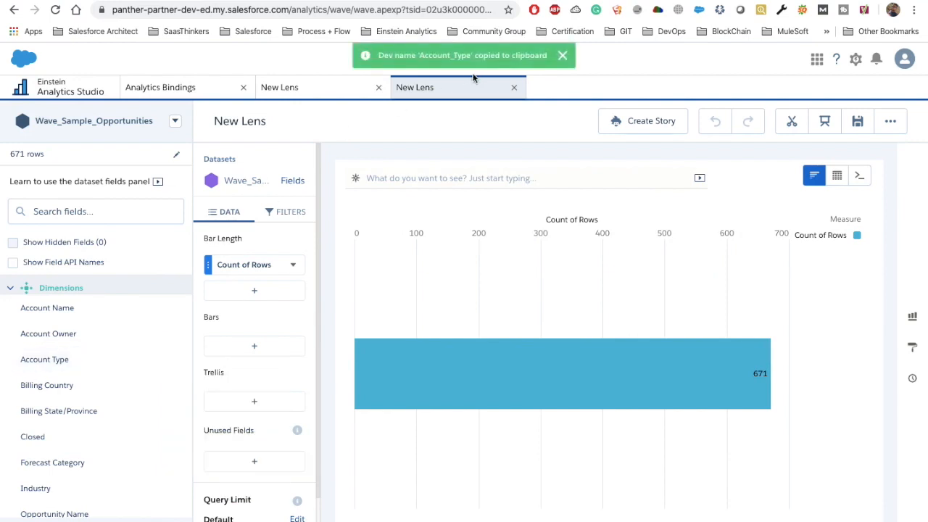
double_click(443, 55)
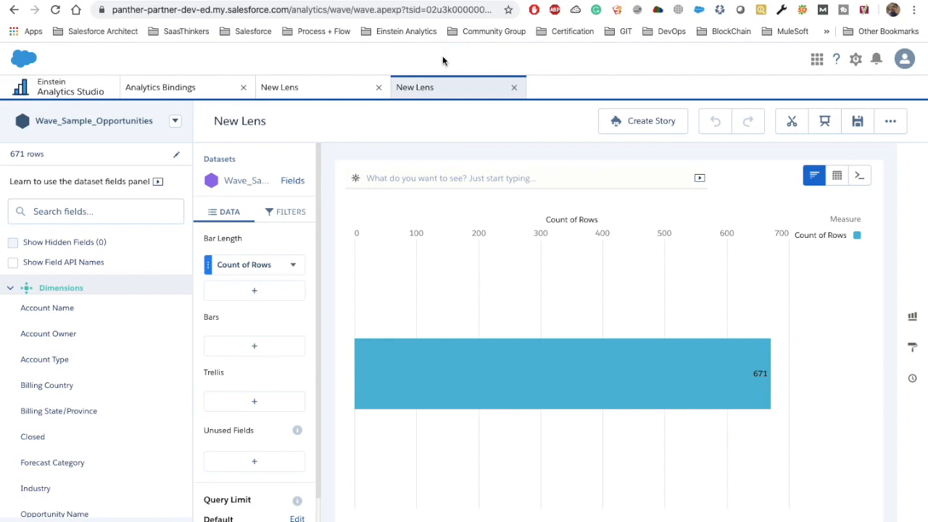
- On the Analytics Bindings dashboard, select the query ID of the Partner/Customer account type toggle and open the dashboard's JSON
left_click(198, 89)
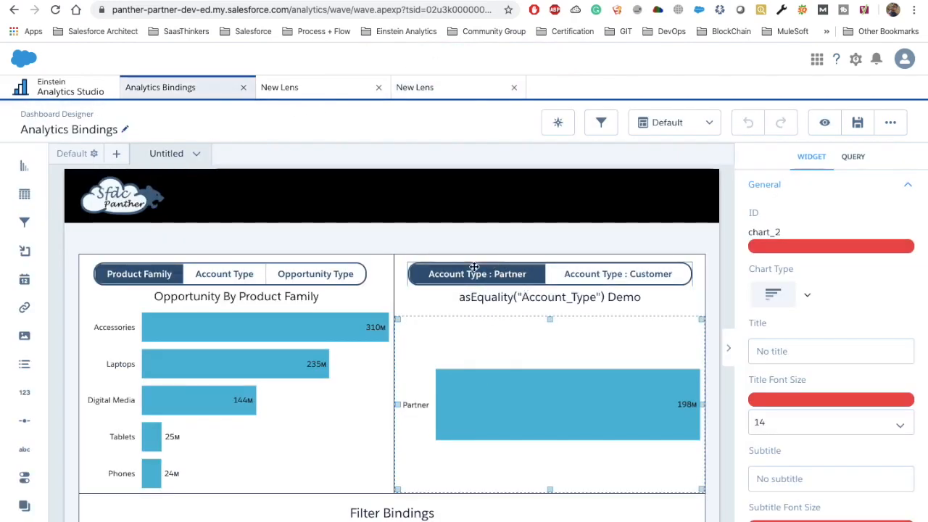
left_click(498, 273)
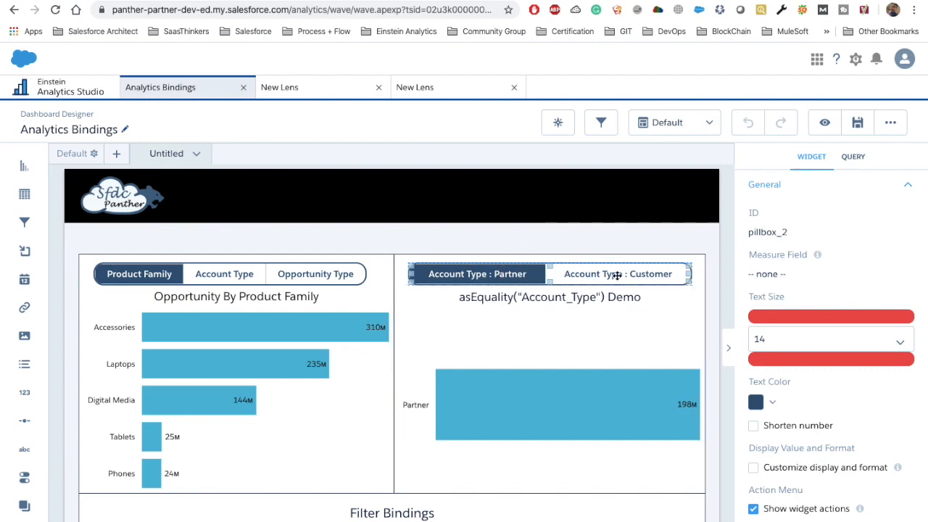
left_click(853, 157)
double_click(762, 232)
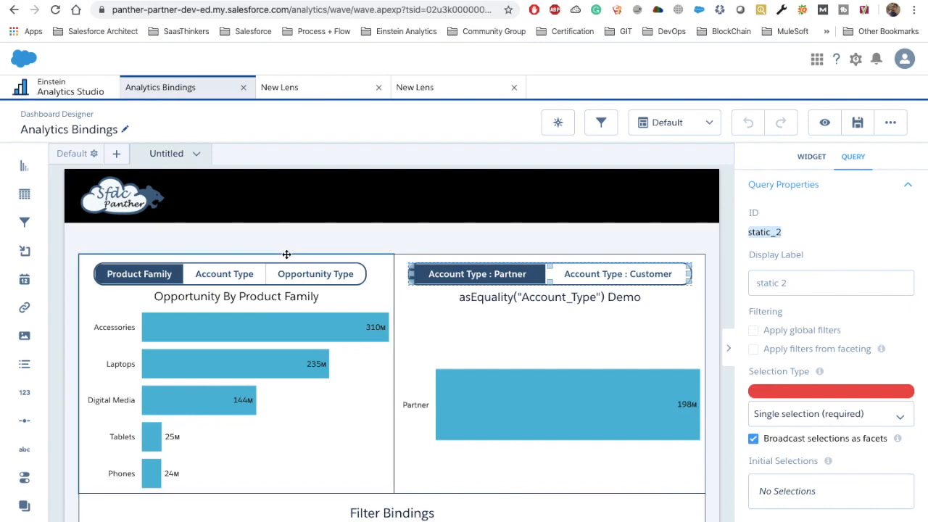
key("ctrl+e")
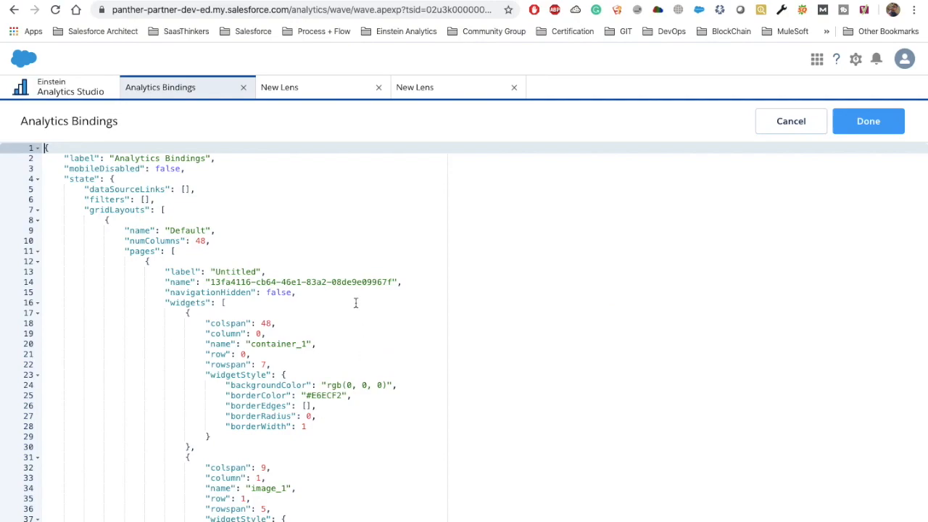
- Search the dashboard JSON for static_2 and go to the definition of that static query
scroll(234, 411, "down", 20)
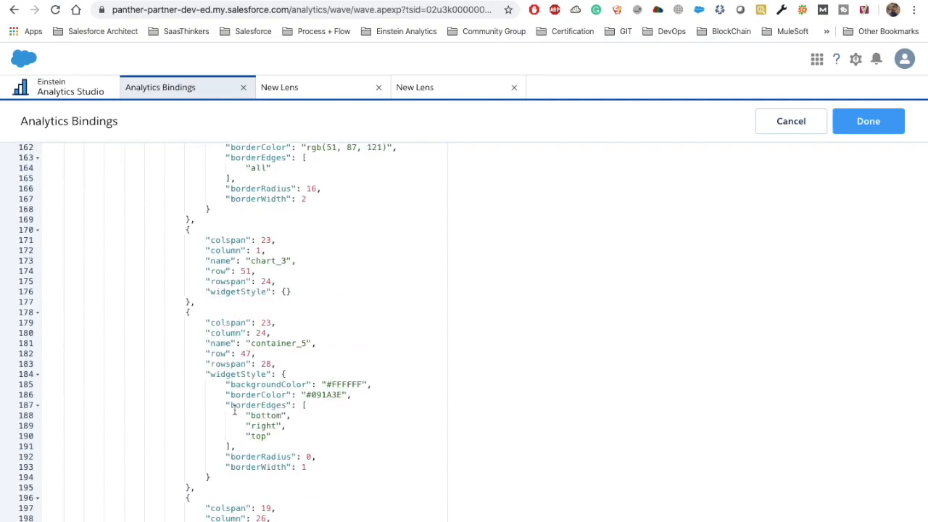
scroll(234, 410, "down", 20)
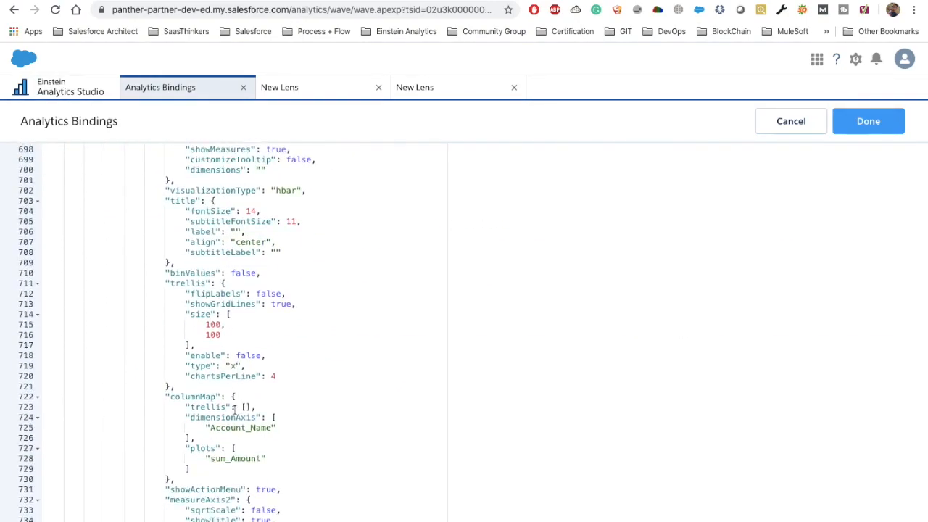
scroll(234, 411, "down", 2)
scroll(234, 410, "up", 20)
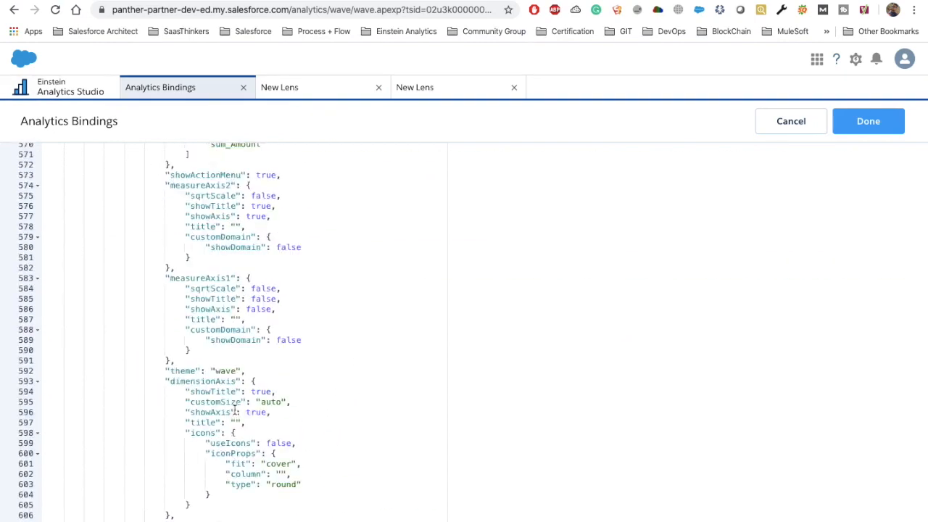
key("ctrl+f")
key("ctrl+v")
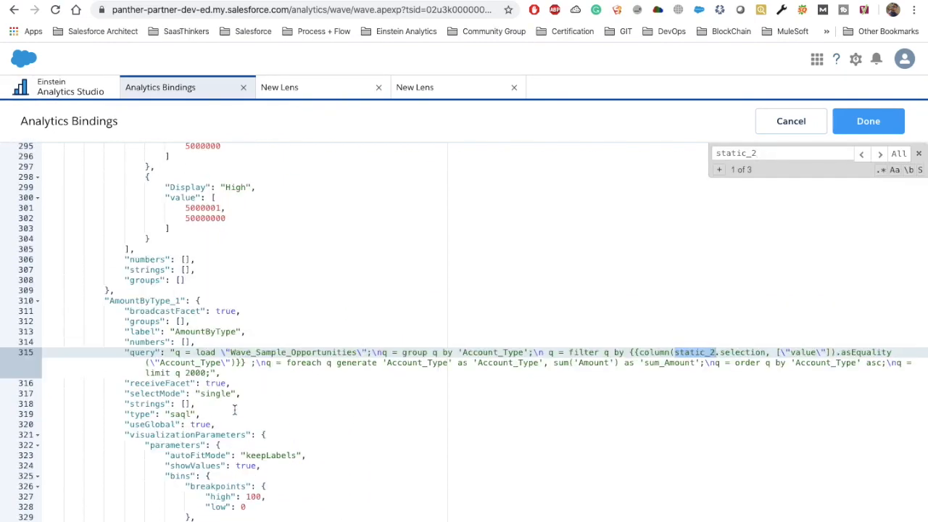
key("Return")
scroll(162, 411, "down", 3)
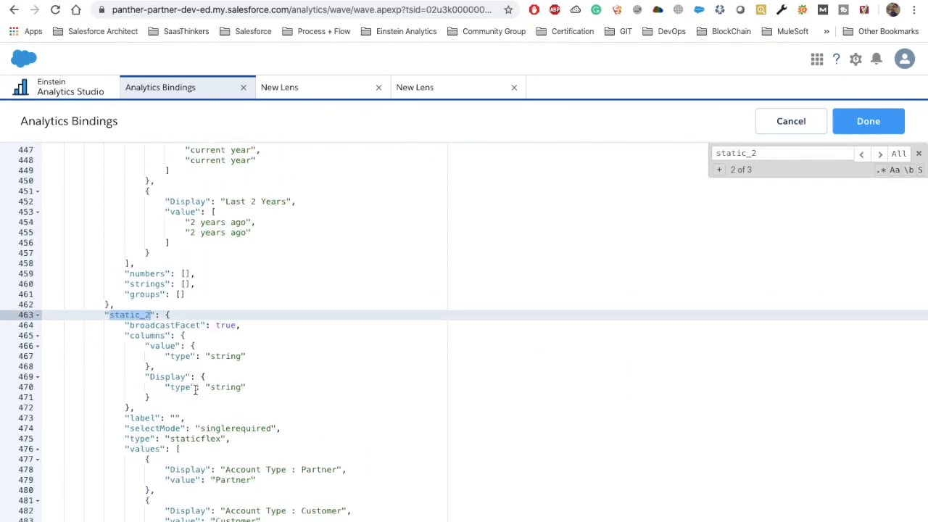
- Examine the Display and value entries for Partner and Customer in the values list of static_2
left_click_drag(125, 305, 134, 398)
left_click(145, 305)
double_click(146, 306)
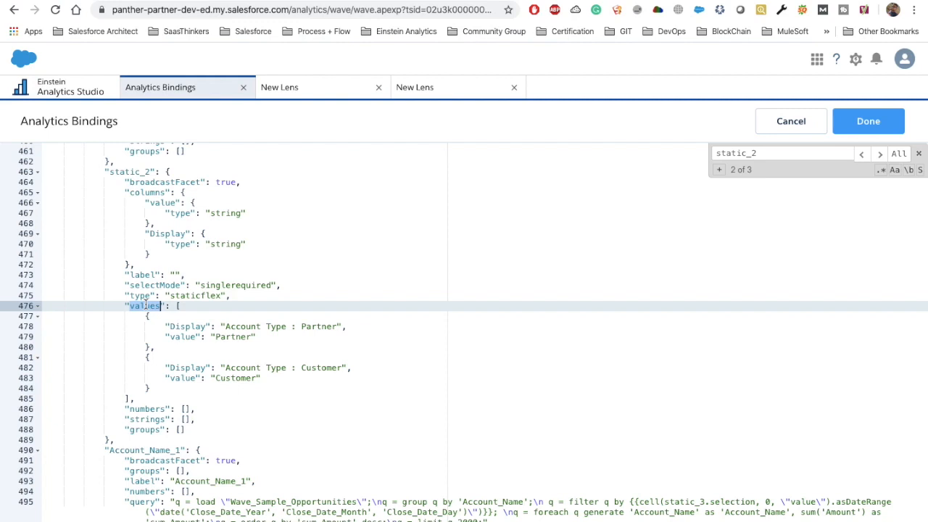
left_click_drag(146, 316, 158, 390)
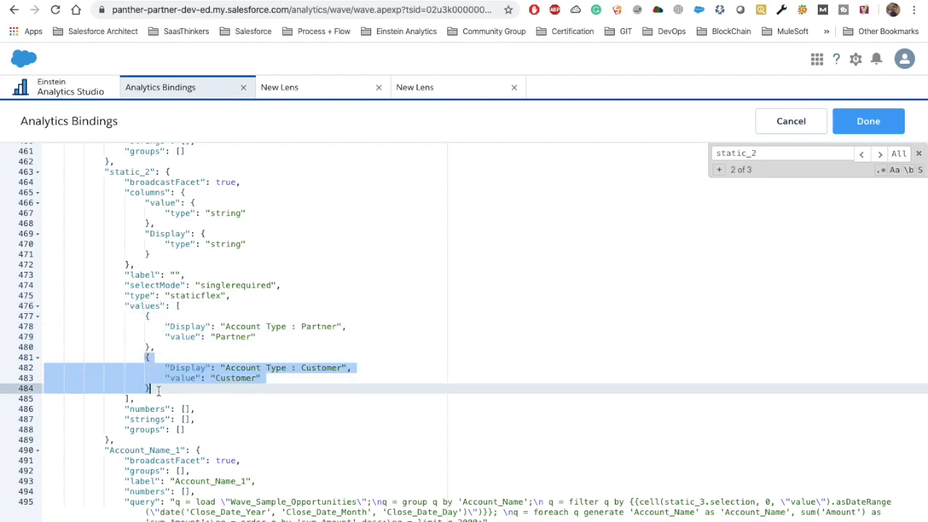
left_click(179, 328)
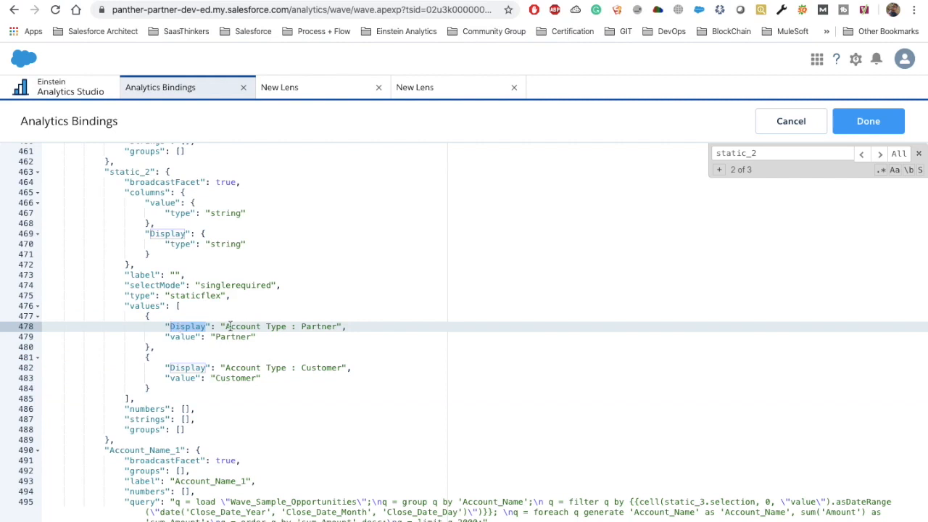
left_click_drag(225, 326, 338, 327)
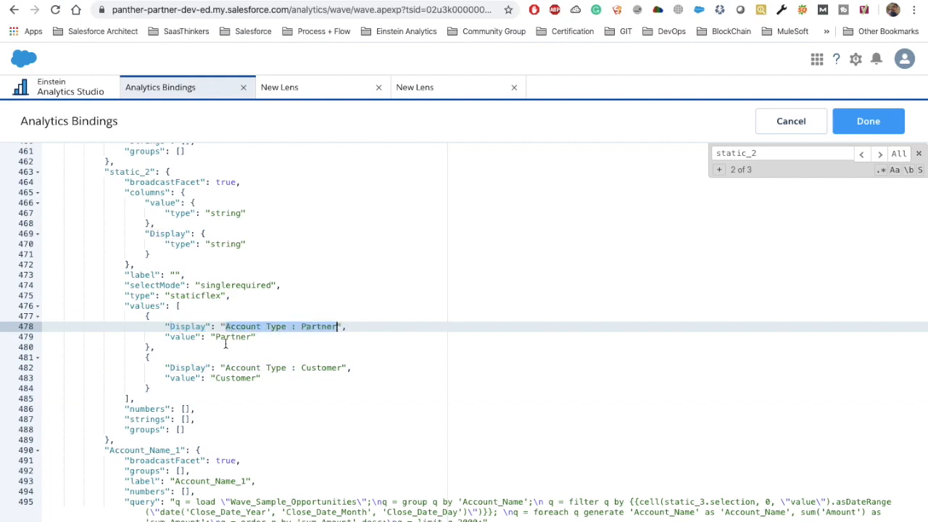
double_click(223, 337)
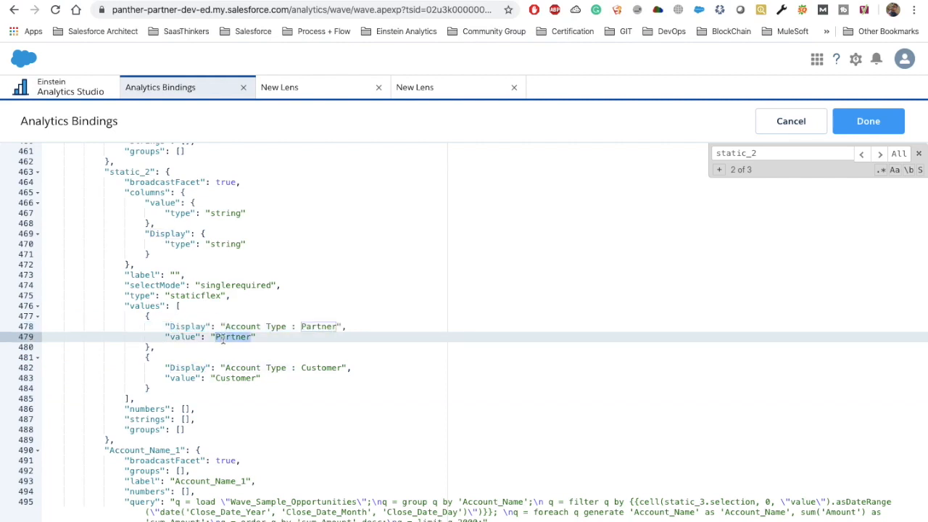
left_click(214, 337)
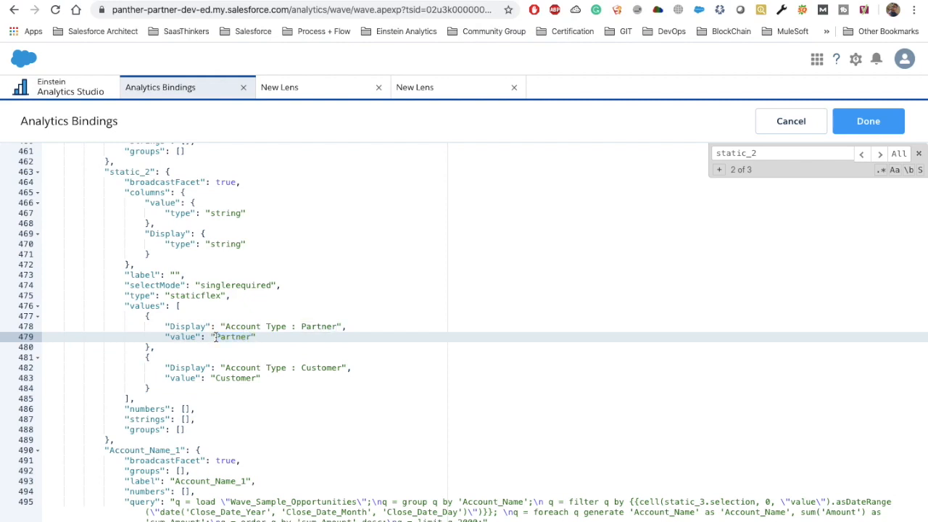
double_click(225, 338)
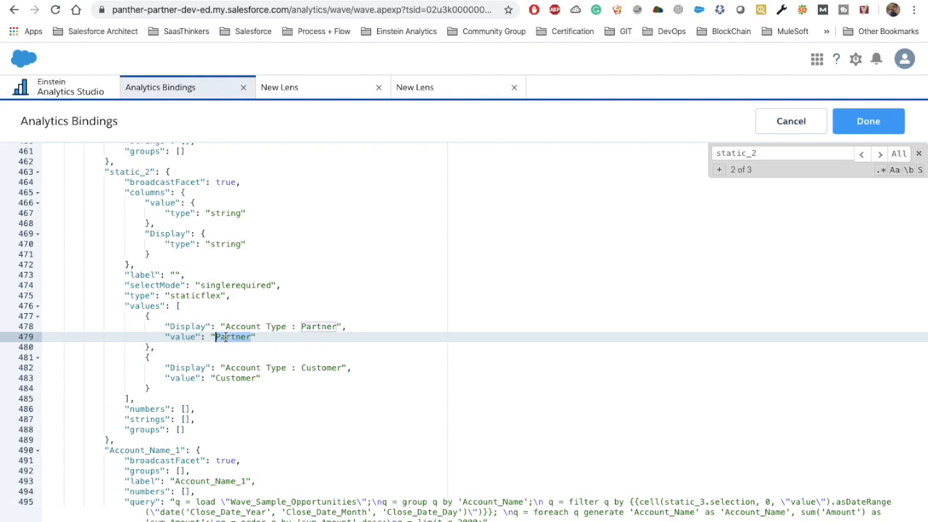
- In the Wave_Sample_Opportunities lens, group the bars by Account Type and hide the dataset fields
left_click(428, 87)
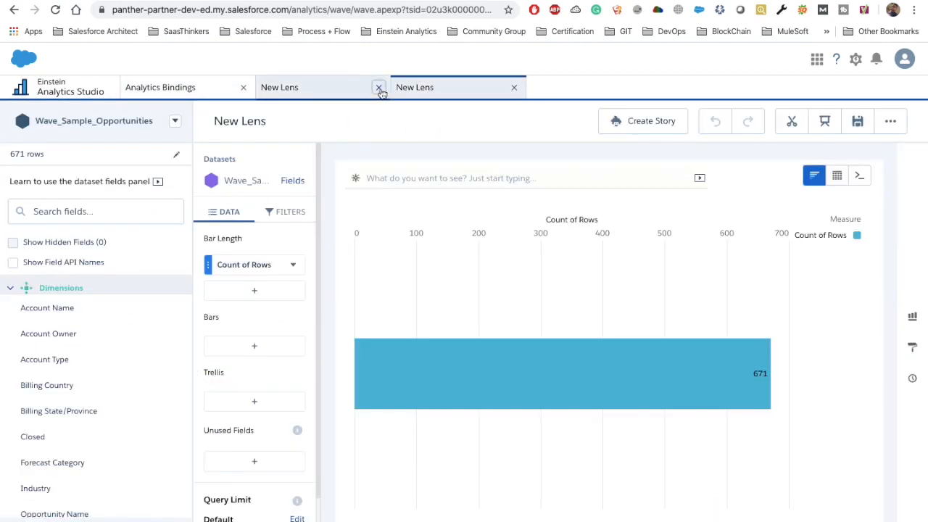
left_click(254, 347)
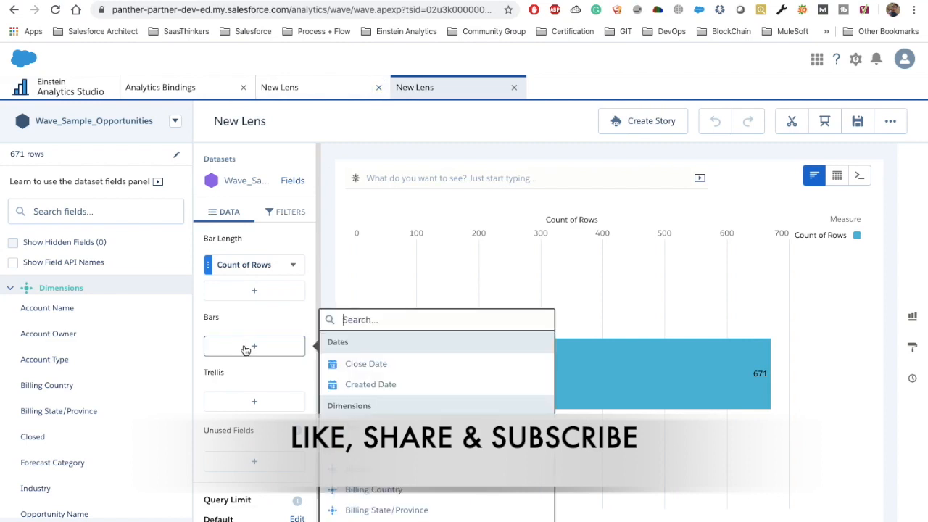
type("Acco")
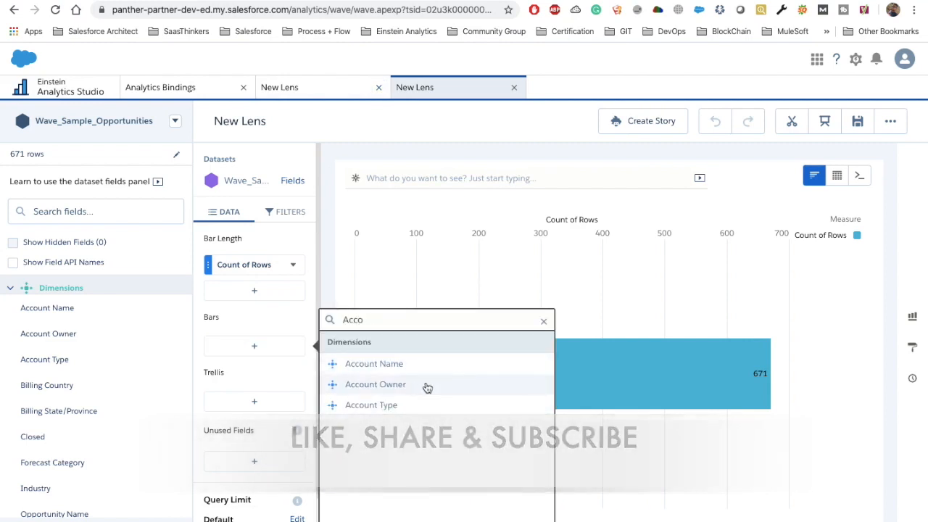
left_click(396, 409)
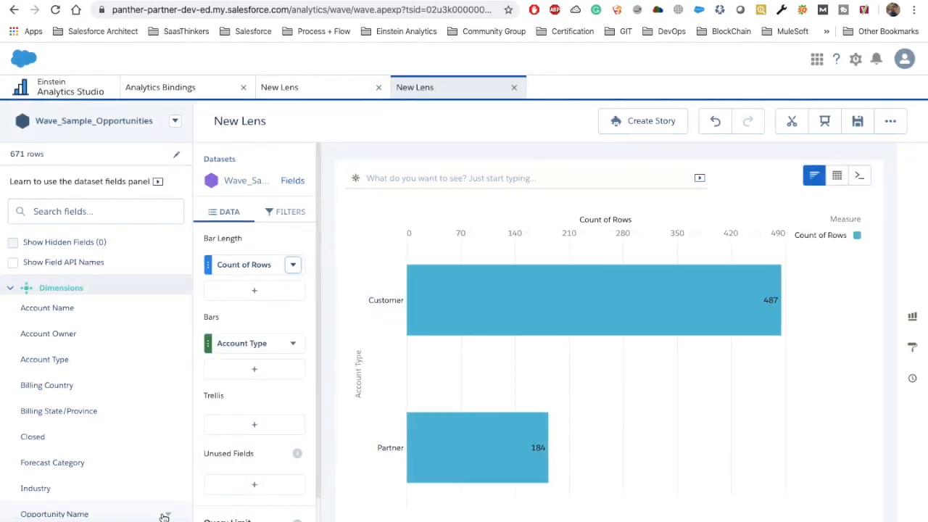
left_click(165, 516)
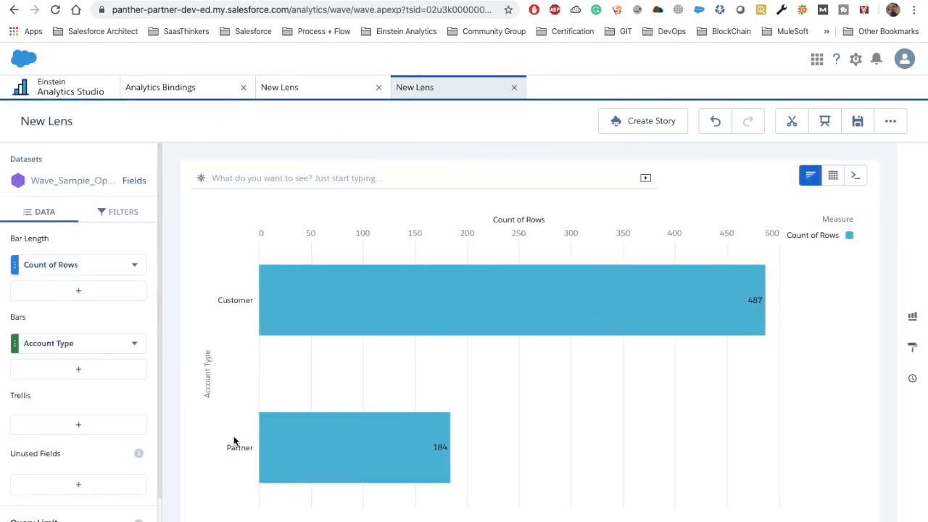
- Compare the Partner and Customer values of static_2 in the dashboard JSON with the account types charted in the lens
left_click(174, 97)
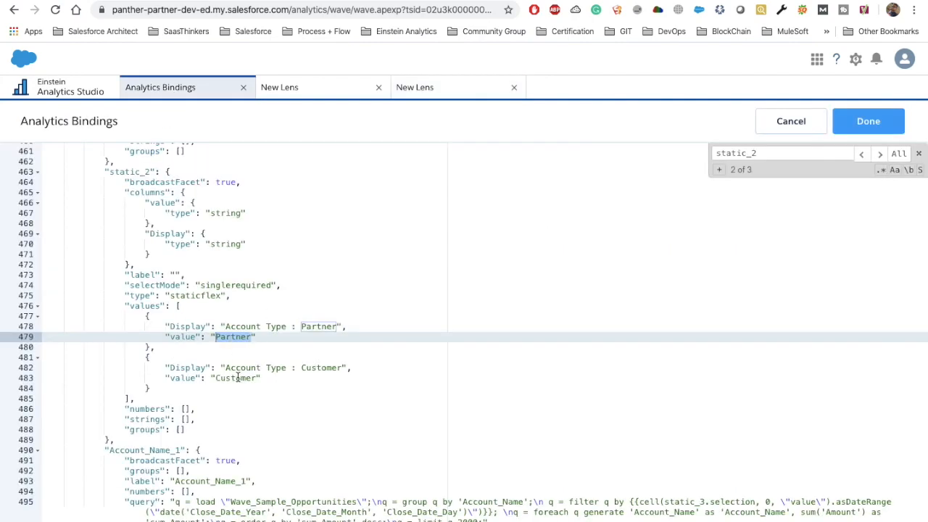
double_click(229, 338)
left_click_drag(145, 316, 167, 388)
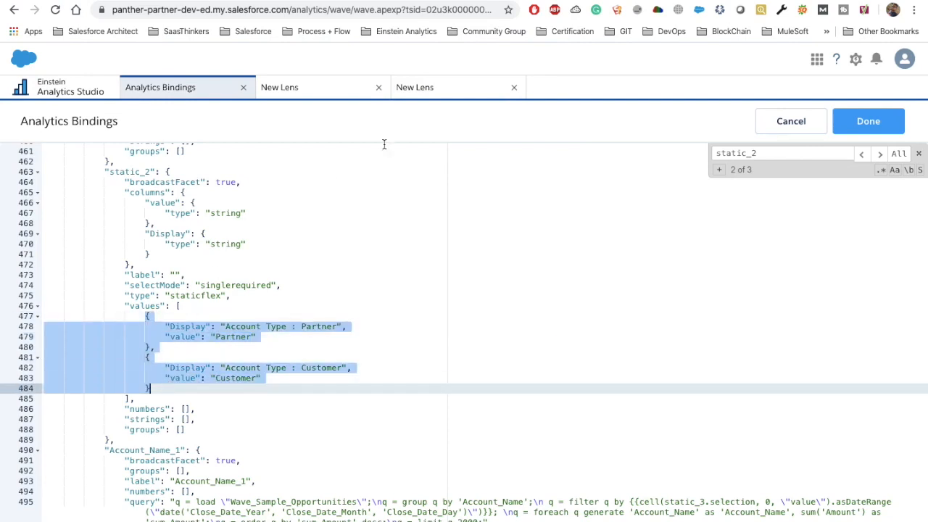
- Add a filter to the Wave_Sample_Opportunities lens where Account Type equals Partner
left_click(407, 95)
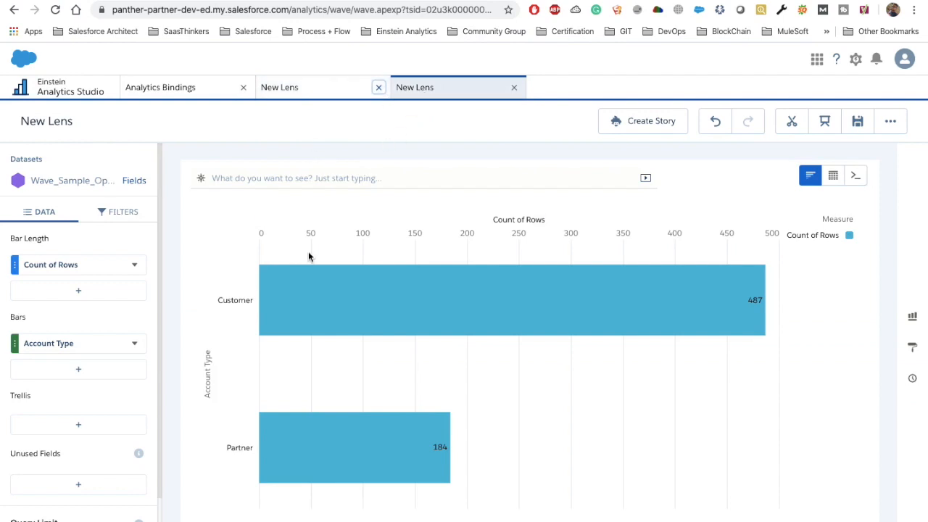
left_click(112, 214)
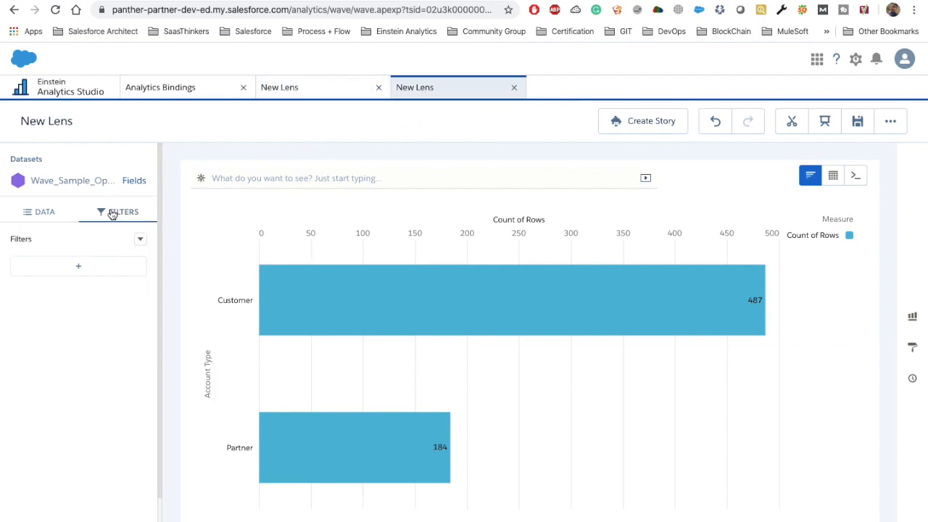
left_click(113, 275)
type("Acc")
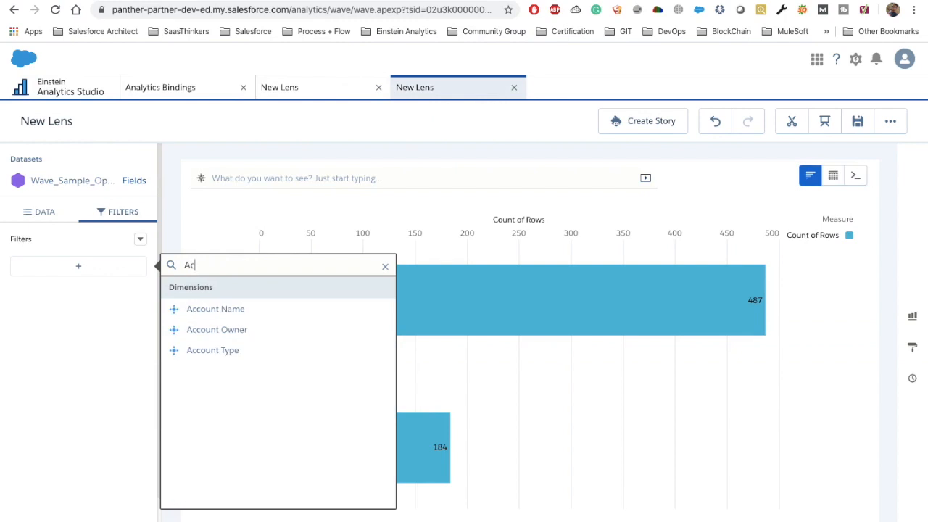
left_click(231, 351)
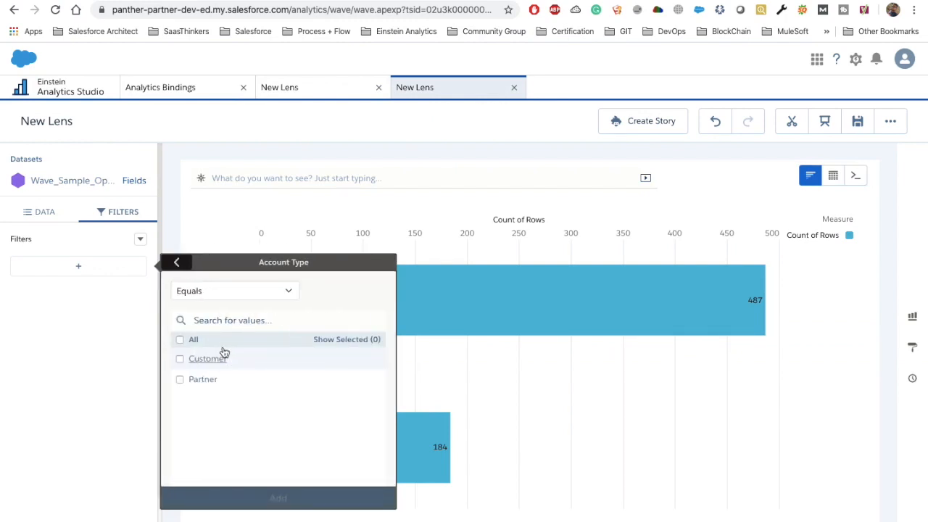
left_click(180, 339)
left_click(180, 360)
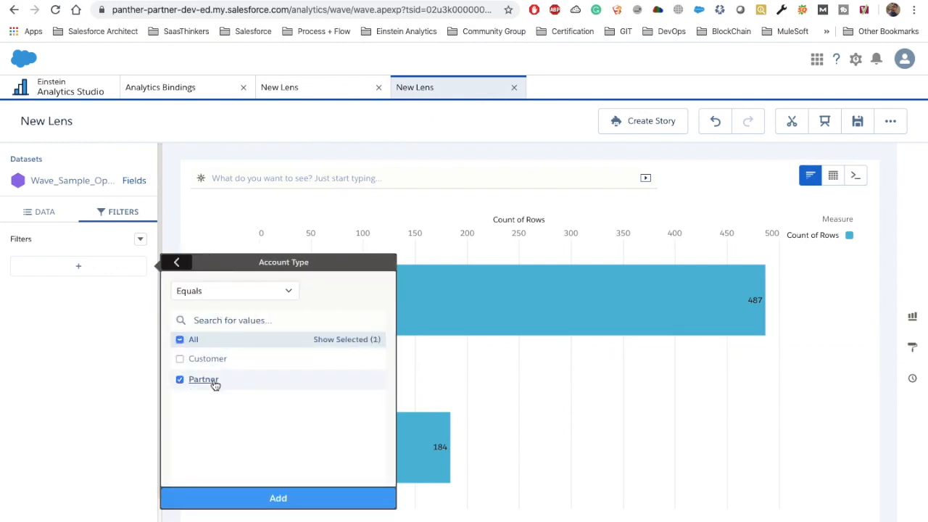
left_click(255, 499)
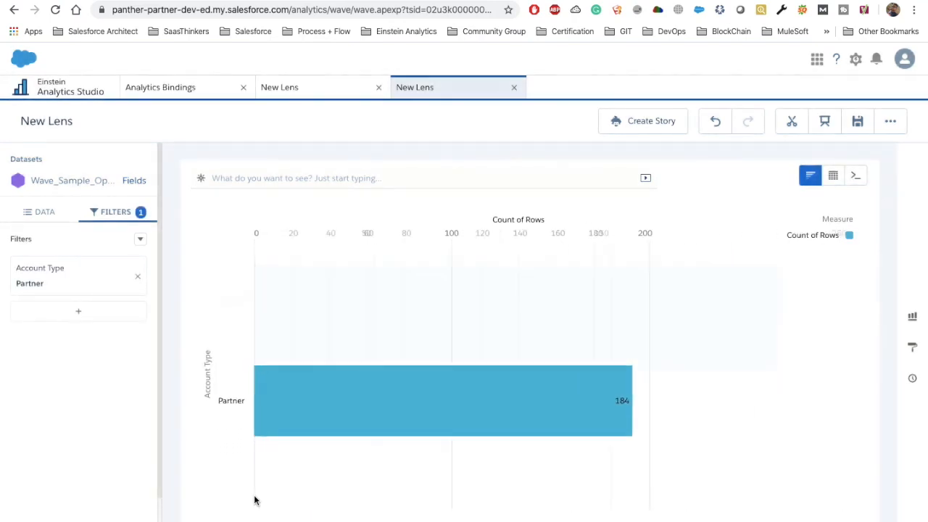
mouse_move(419, 389)
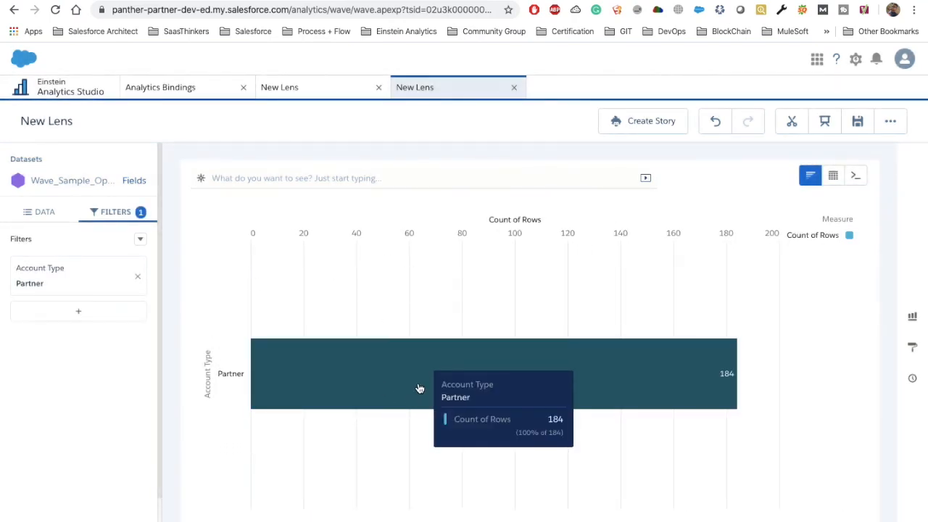
- Show the lens's SAQL query, examine its filter on Account_Type, and copy the whole filter statement
left_click(856, 178)
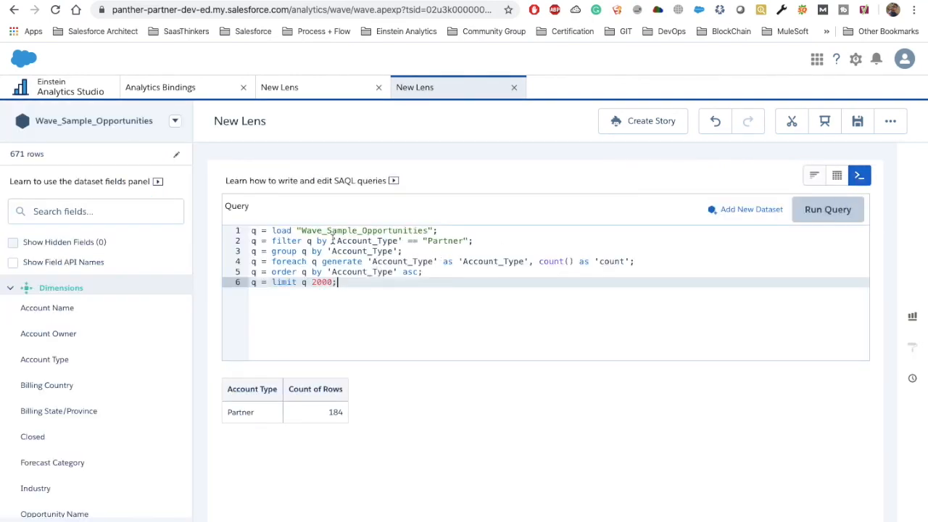
left_click(333, 240)
left_click_drag(476, 241, 245, 247)
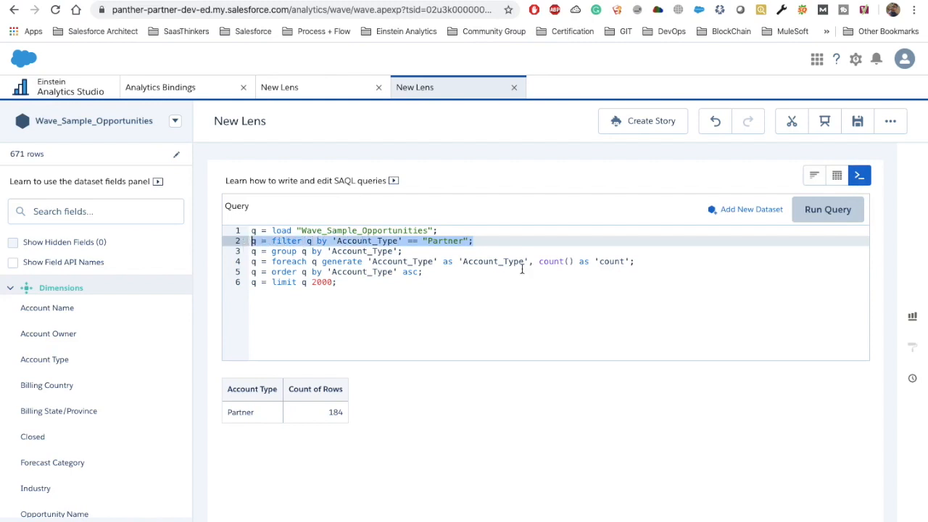
double_click(446, 240)
left_click_drag(477, 241, 249, 247)
left_click(484, 241)
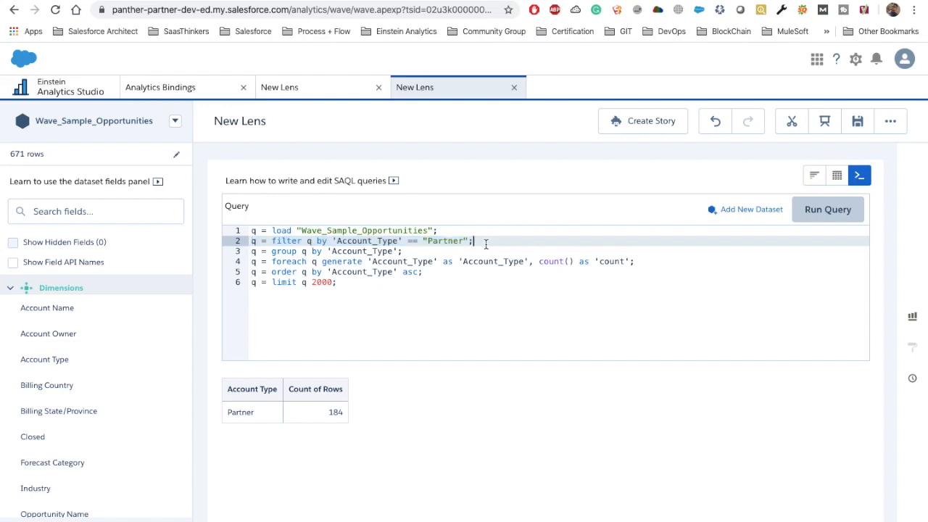
left_click_drag(485, 241, 251, 240)
key("ctrl+c")
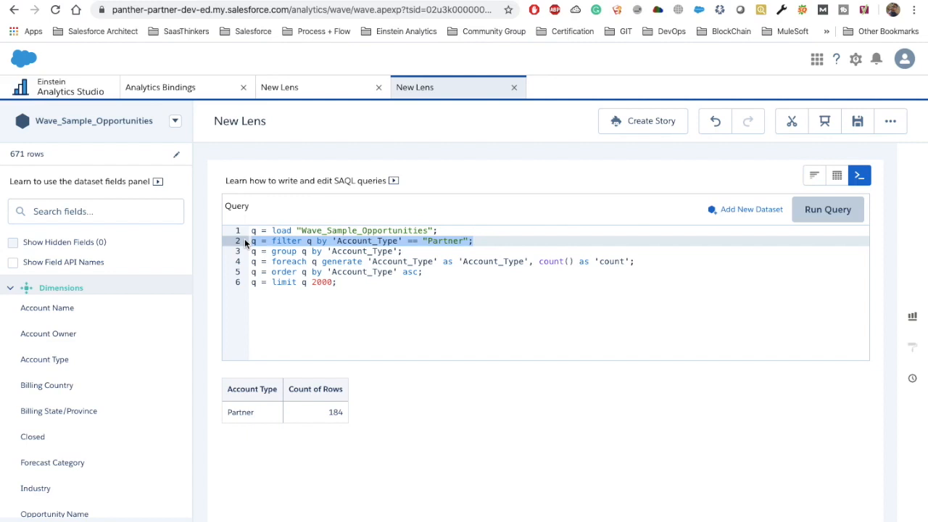
- Try replacing the Partner value of static_2 in the dashboard JSON with the copied filter statement, and undo the replacement
left_click(193, 91)
double_click(230, 337)
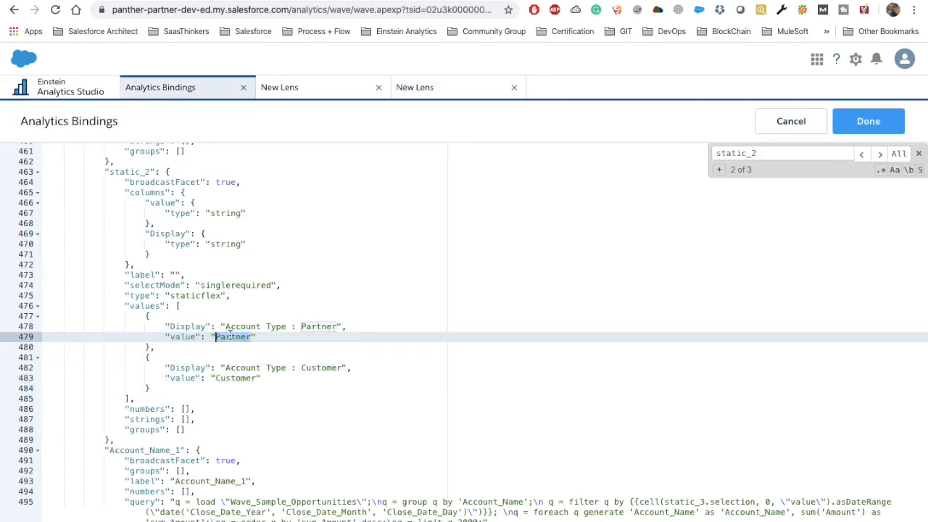
key("ctrl+v")
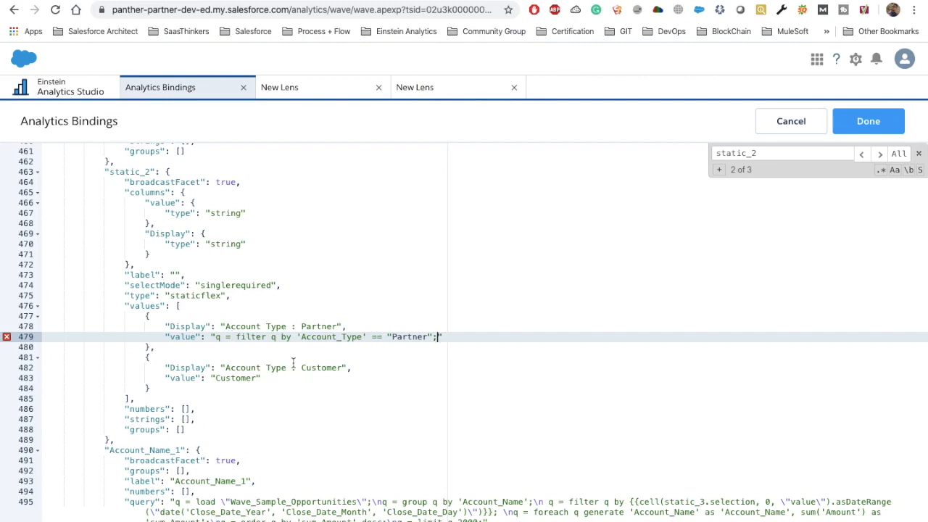
key("ctrl+z")
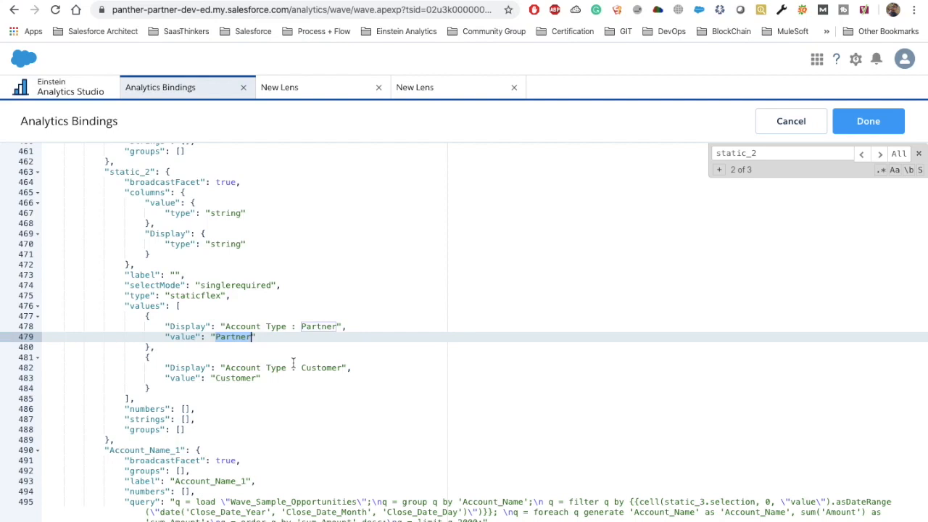
double_click(238, 337)
- In the filtered lens's SAQL query, start a comment line below the limit statement containing the binding {{column()}}
left_click(454, 87)
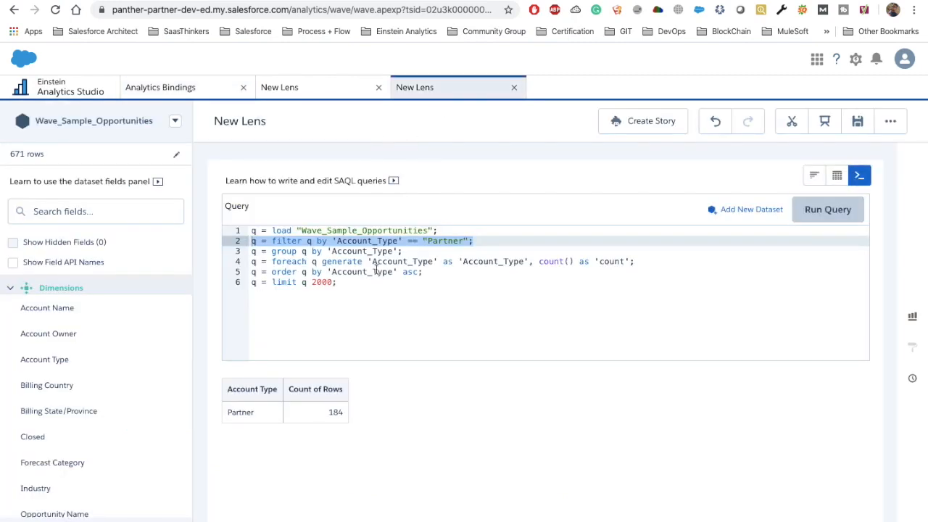
left_click(343, 282)
key("Return")
key("Return")
type("// {}")
type("{")
type("column.selec")
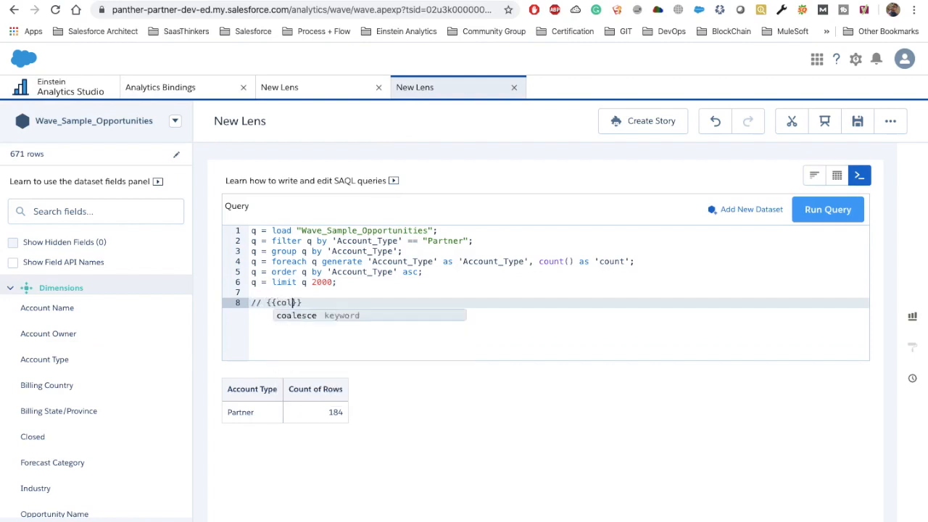
key("BackSpace")
key("BackSpace")
key("BackSpace")
key("BackSpace")
key("BackSpace")
type("()")
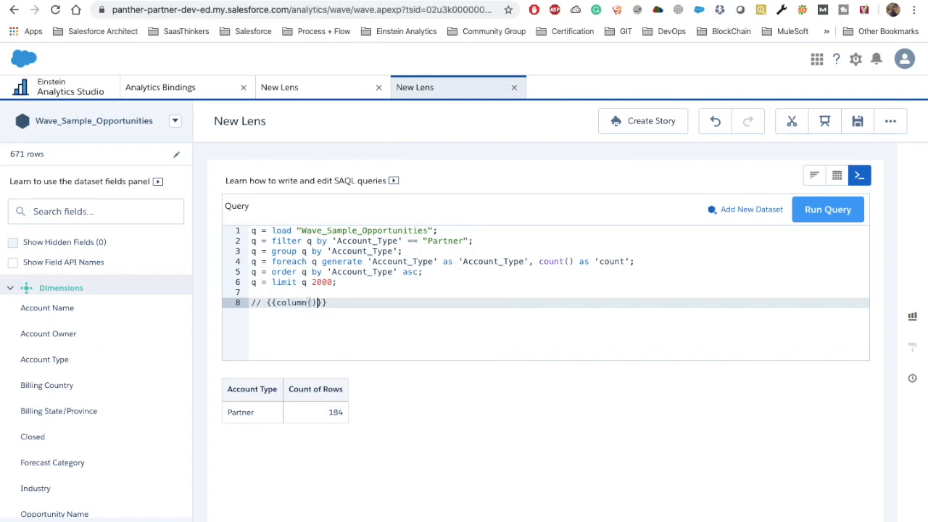
- Append .asEquality("Account_Type" to the column() function inside the commented binding
type(".as")
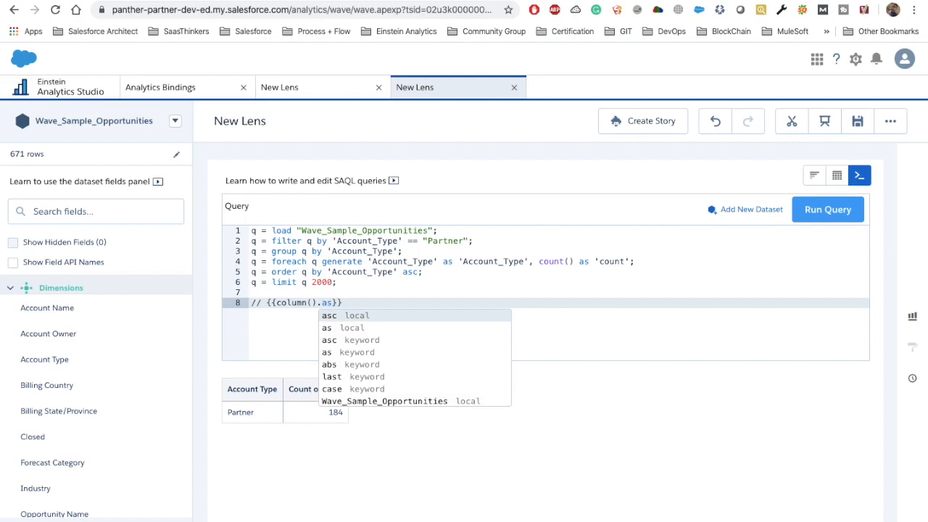
type("E")
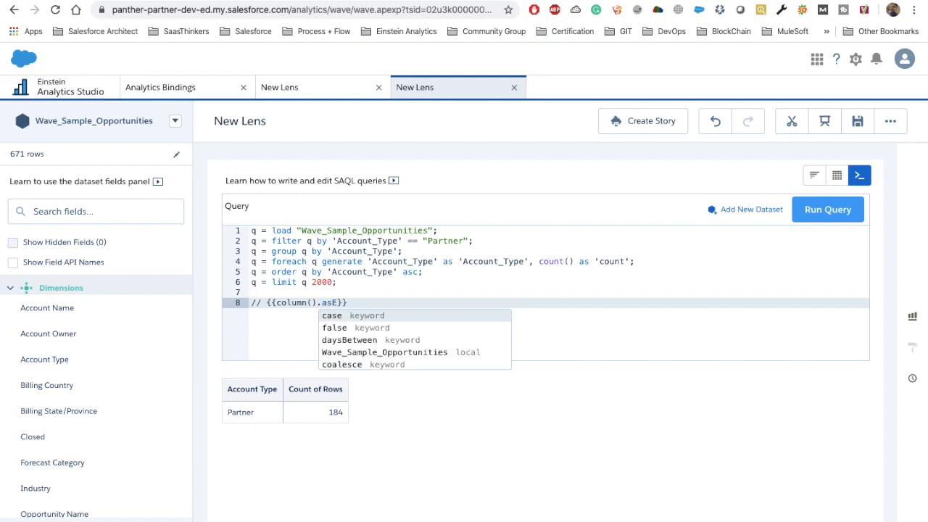
type("quality(")
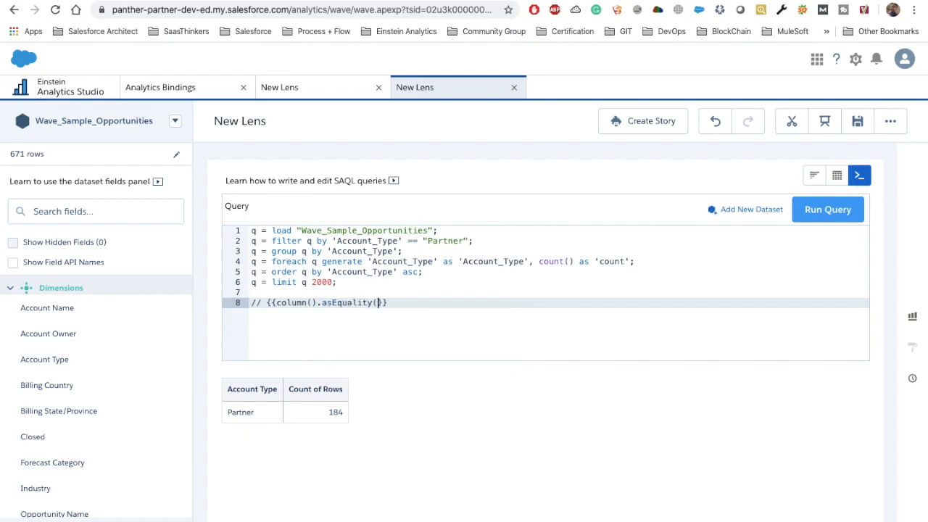
type("\"Account_Type")
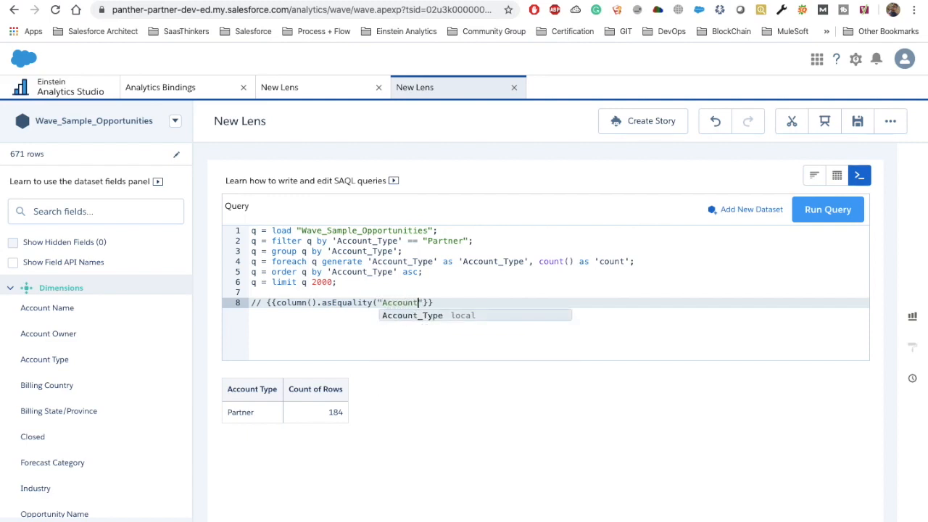
- Fill the column function's arguments with step_2.selection, [\"value\"] and highlight the whole binding expression
left_click(312, 303)
type("step_2.")
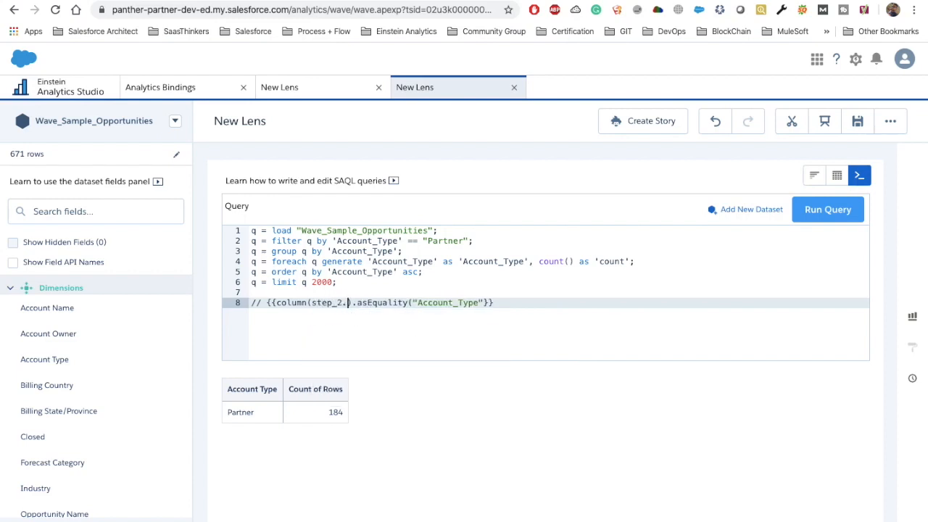
type("selection")
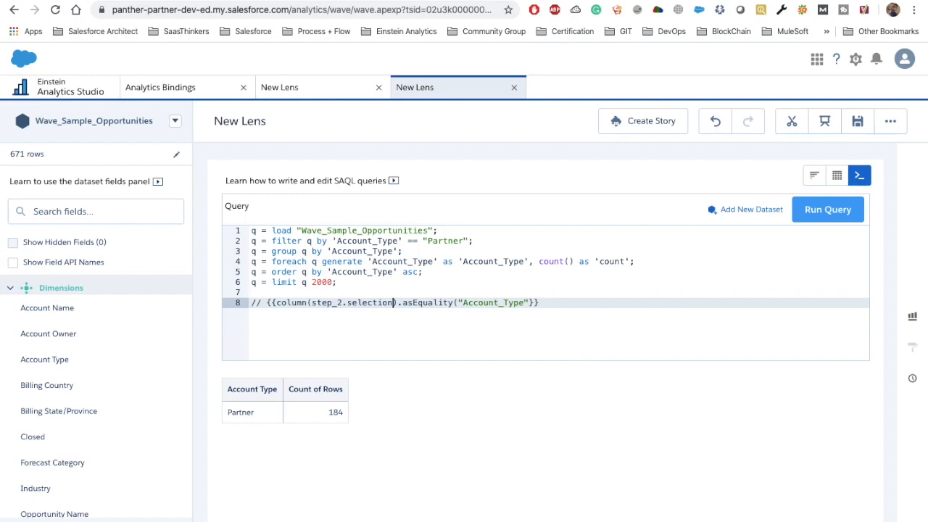
type(", [")
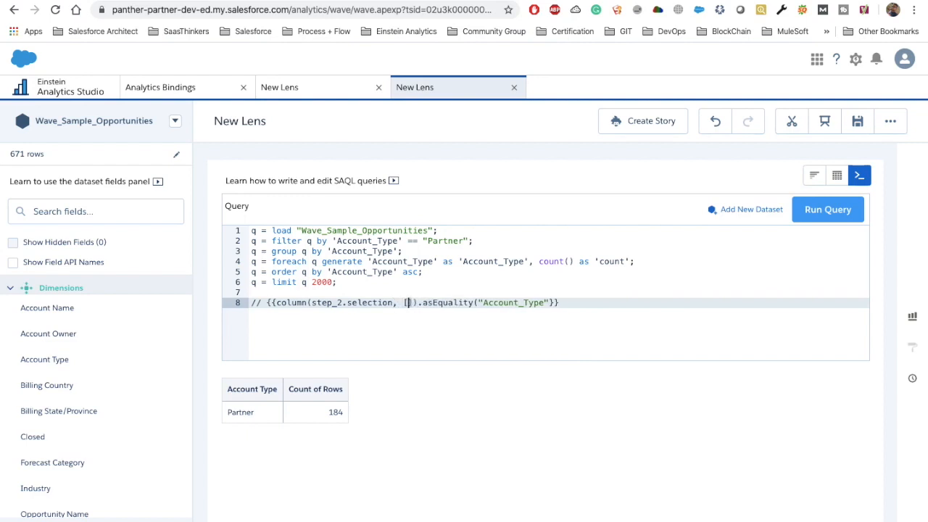
type("\\\"")
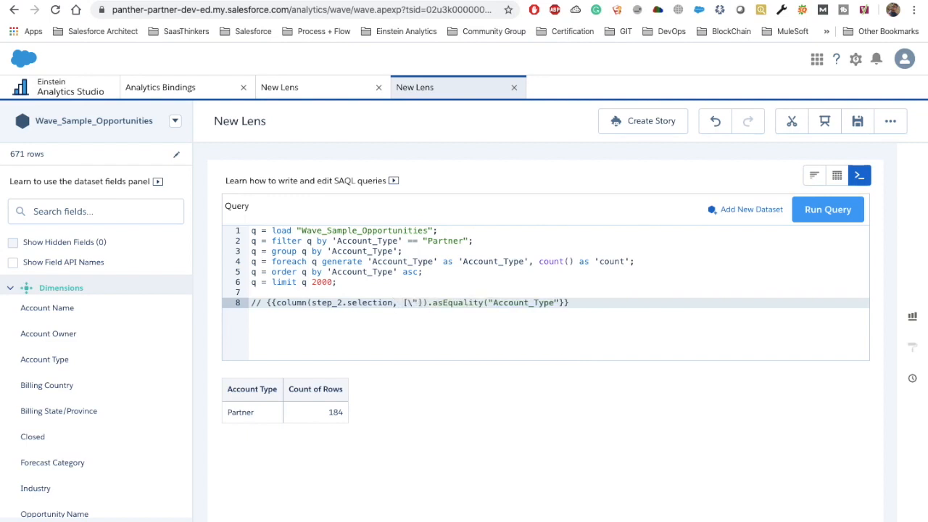
type("value\\\"")
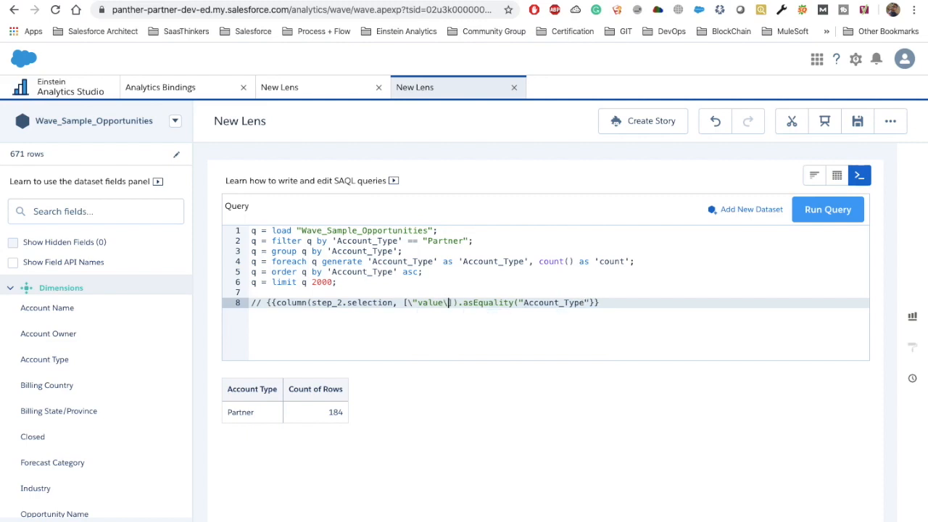
left_click_drag(618, 301, 266, 304)
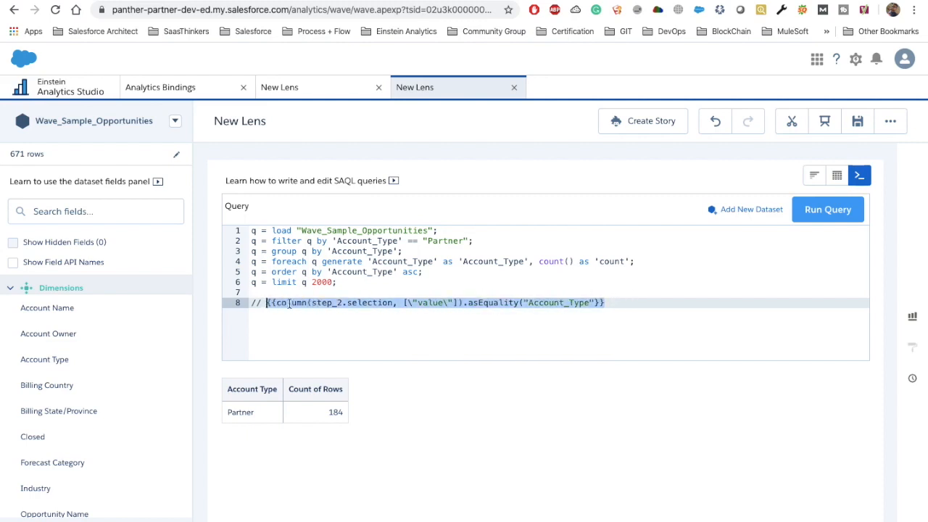
- Leave the dashboard JSON without saving and copy the query ID of the asEquality("Account_Type") Demo chart
left_click(185, 88)
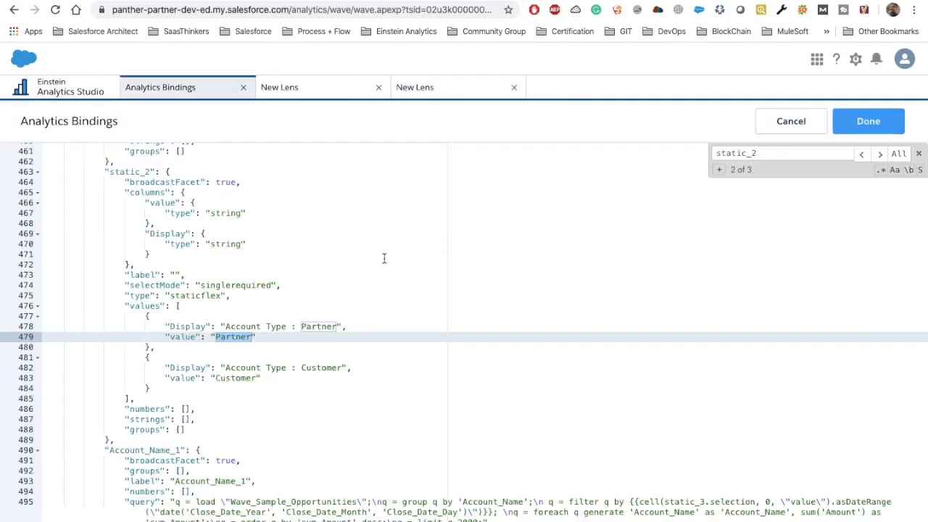
left_click(792, 121)
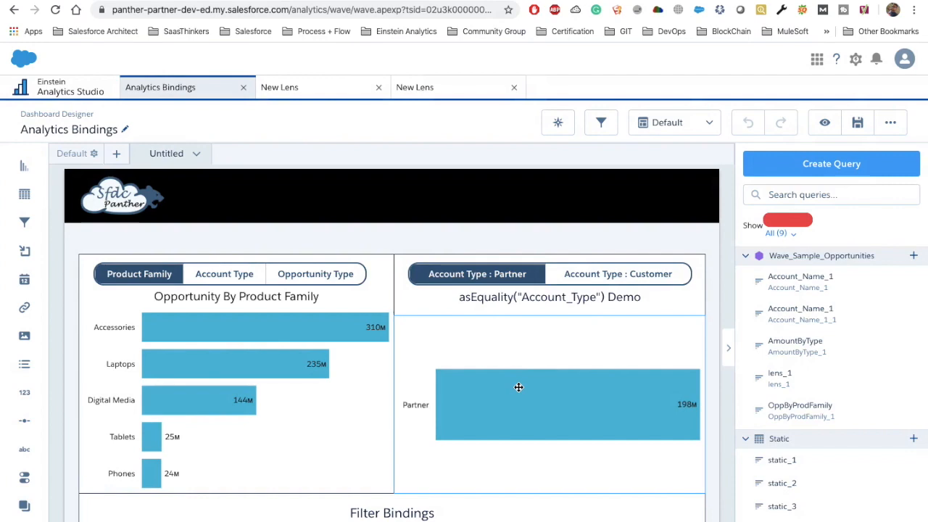
left_click(518, 382)
left_click(852, 156)
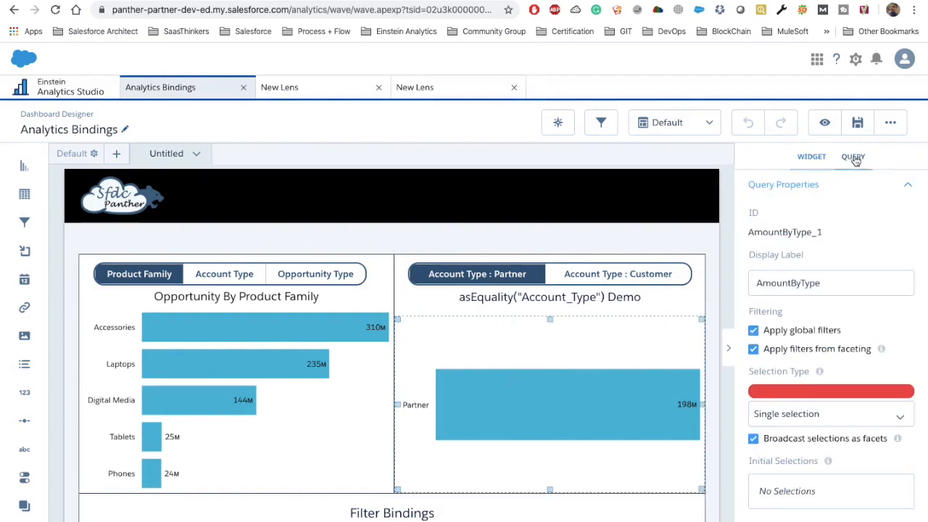
double_click(763, 232)
key("ctrl+c")
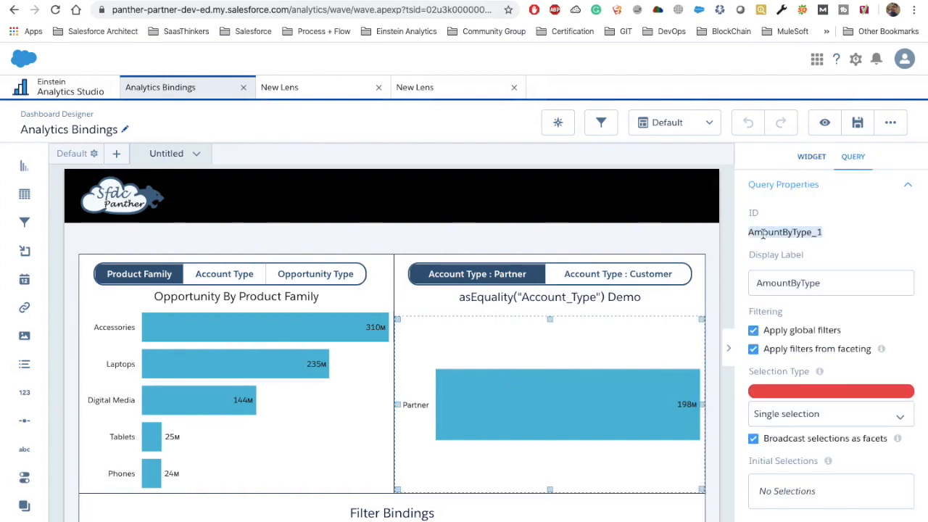
- Find AmountByType_1 in the dashboard JSON, examine the asEquality binding in its query, and return to the dashboard designer
key("ctrl+e")
key("ctrl+f")
key("ctrl+v")
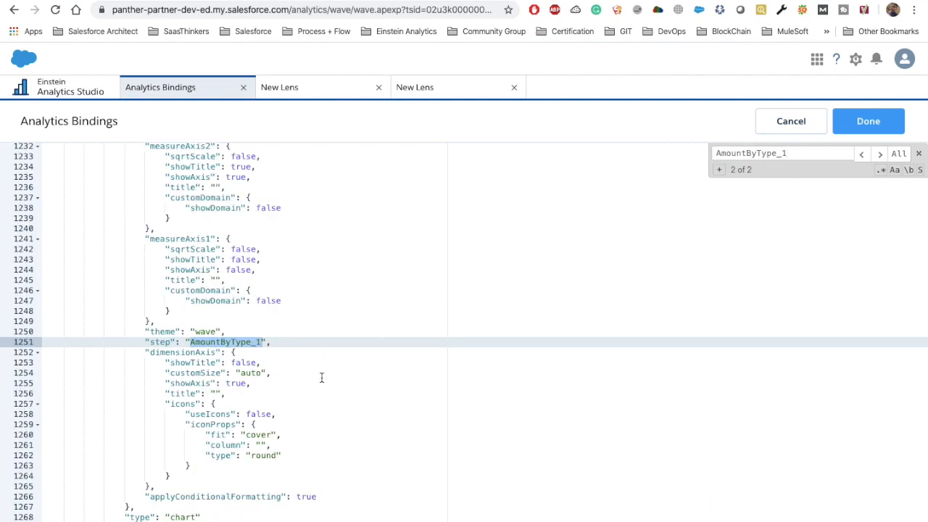
key("Return")
scroll(268, 413, "down", 1)
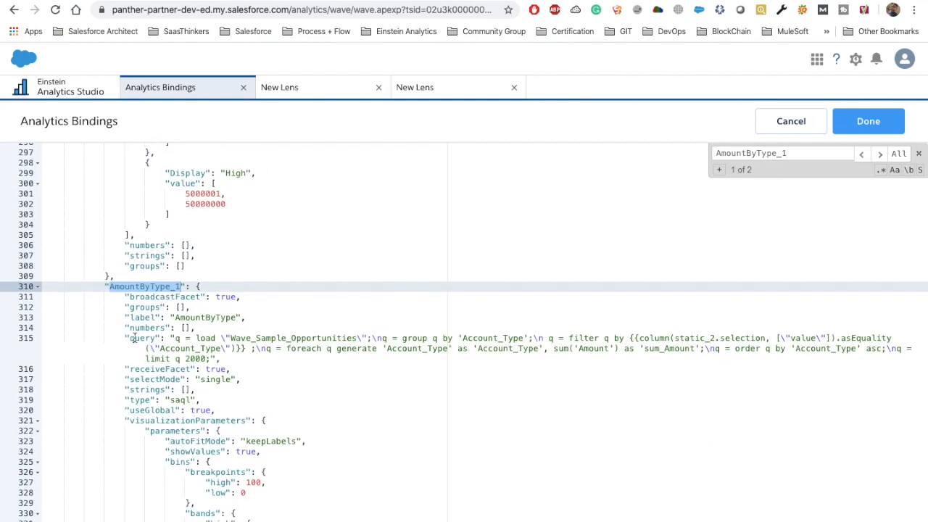
left_click_drag(124, 338, 240, 358)
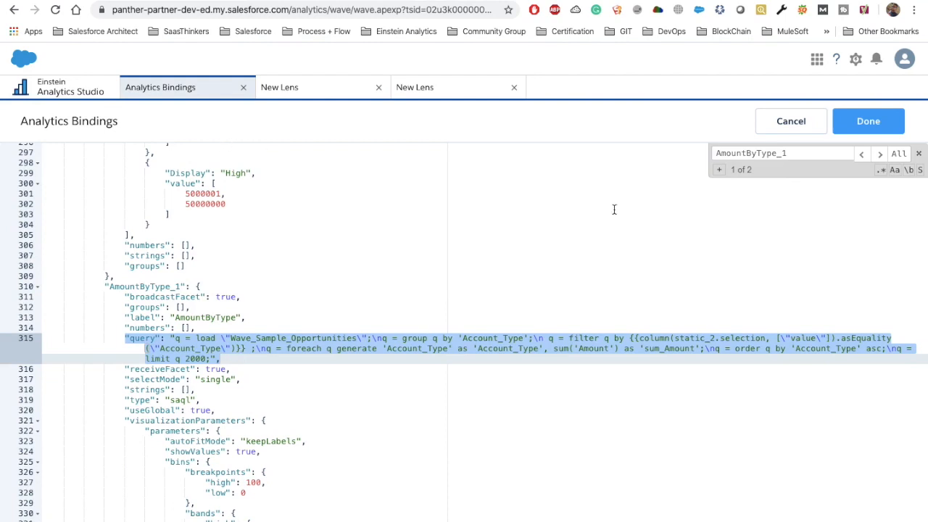
left_click(790, 122)
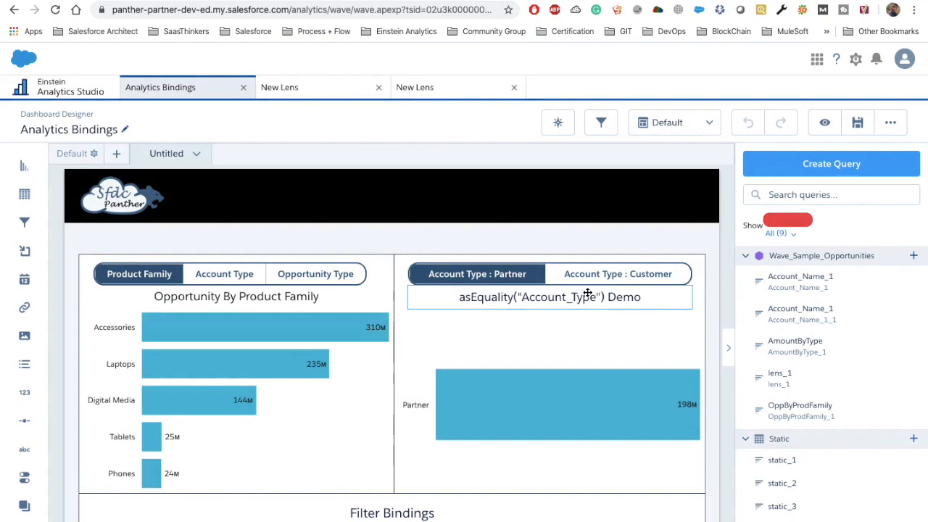
- Create a new dashboard query on the Wave_Sample_Opportunities dataset measuring Sum of Amount
scroll(587, 292, "down", 4)
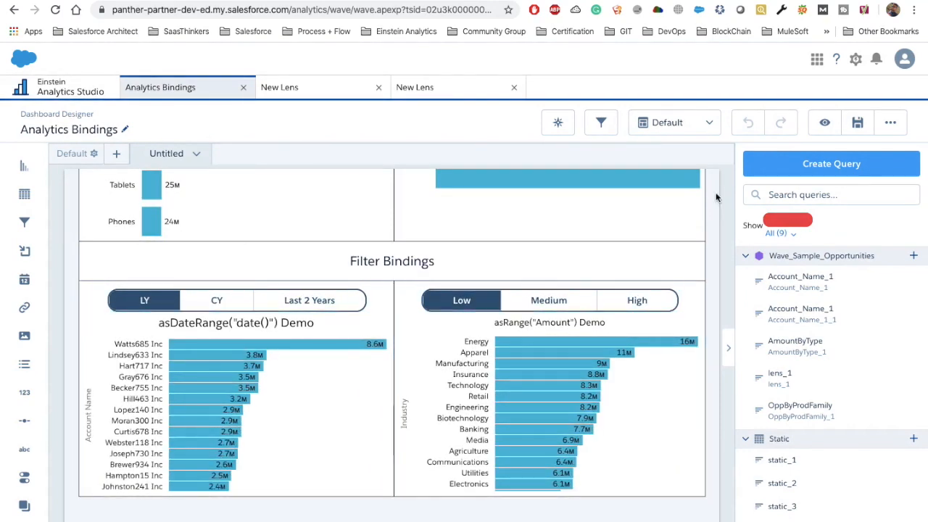
left_click(820, 164)
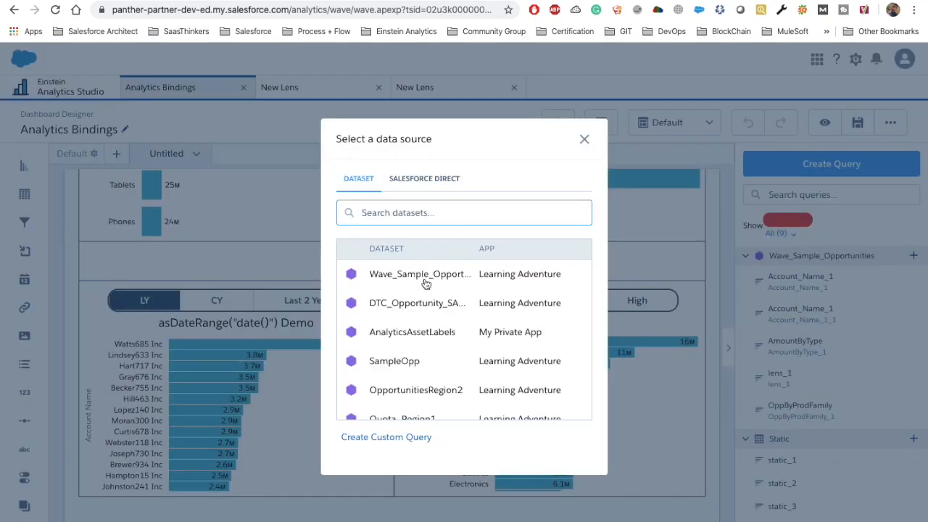
left_click(420, 271)
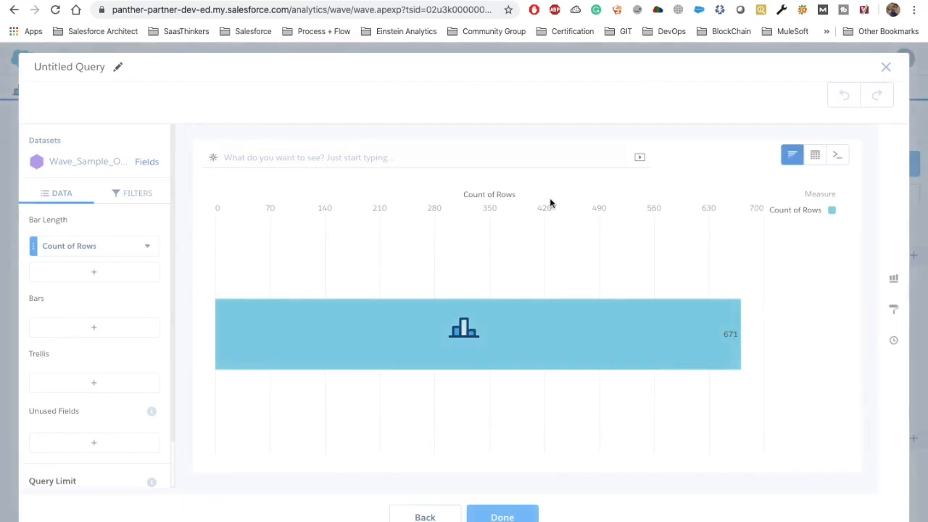
left_click(97, 249)
left_click(267, 297)
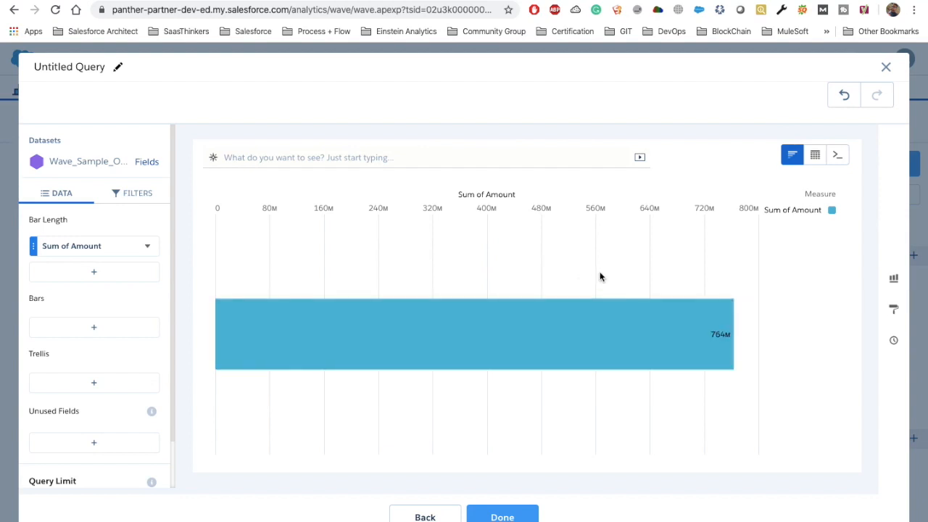
- Switch the new query to SAQL, set its limit to 200, and run and finish it
left_click(839, 158)
left_click(406, 240)
key("BackSpace")
key("BackSpace")
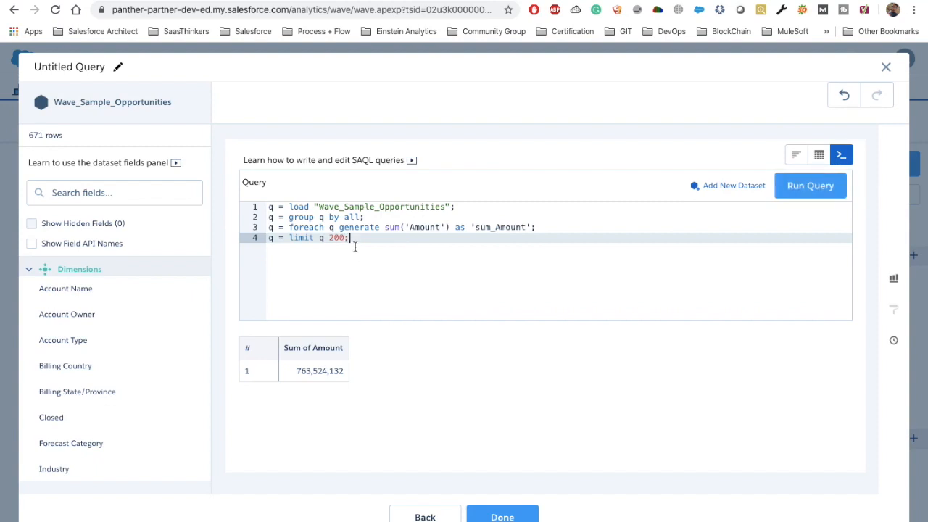
left_click_drag(352, 239, 230, 239)
left_click(821, 190)
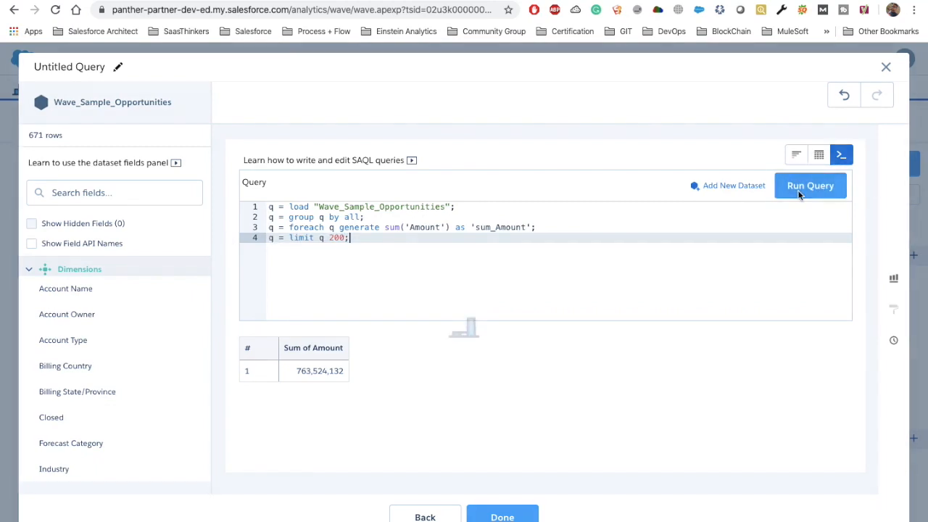
left_click(529, 510)
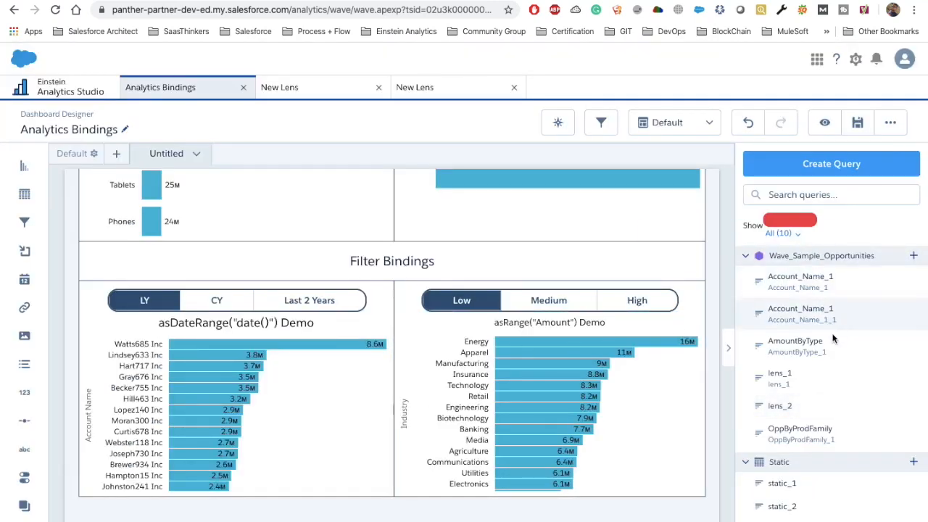
- Place the lens_2 query as a chart in the empty area below the asDateRange and asRange demo charts
scroll(828, 389, "down", 1)
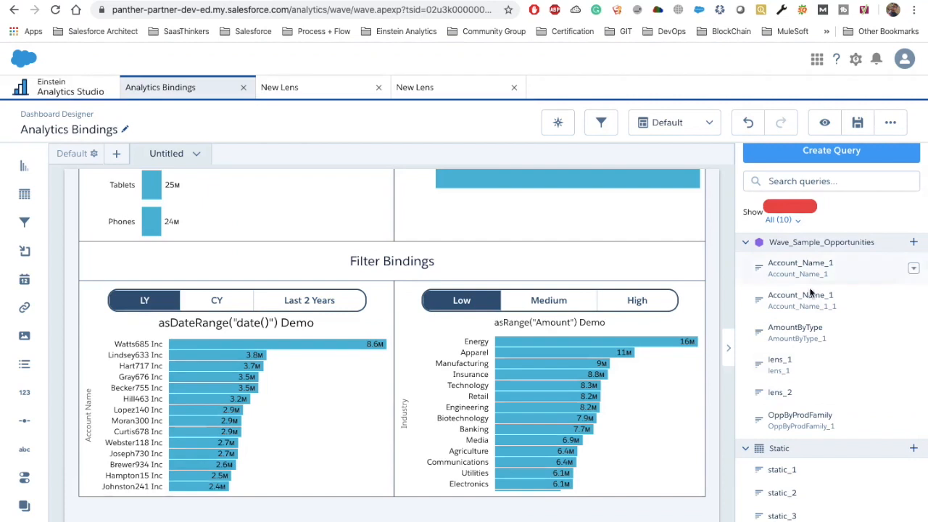
left_click_drag(789, 395, 192, 484)
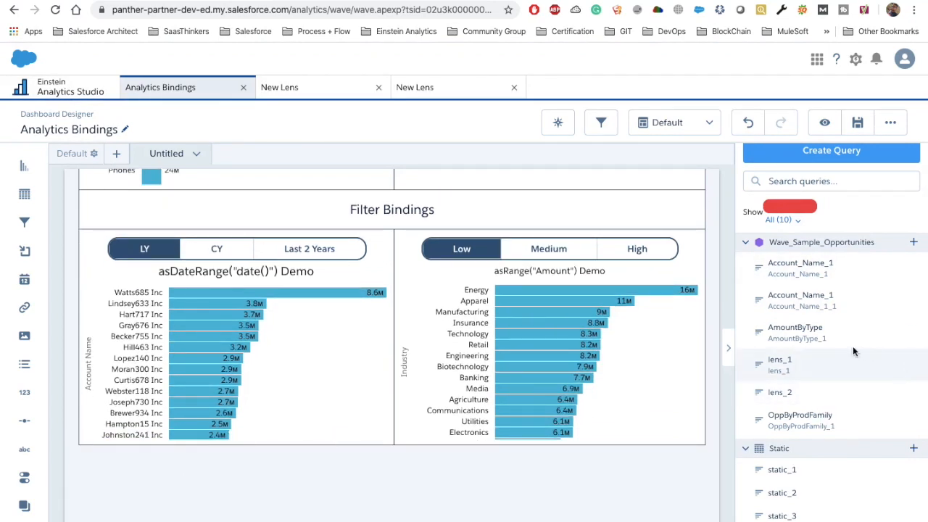
left_click_drag(805, 391, 552, 516)
scroll(584, 505, "down", 1)
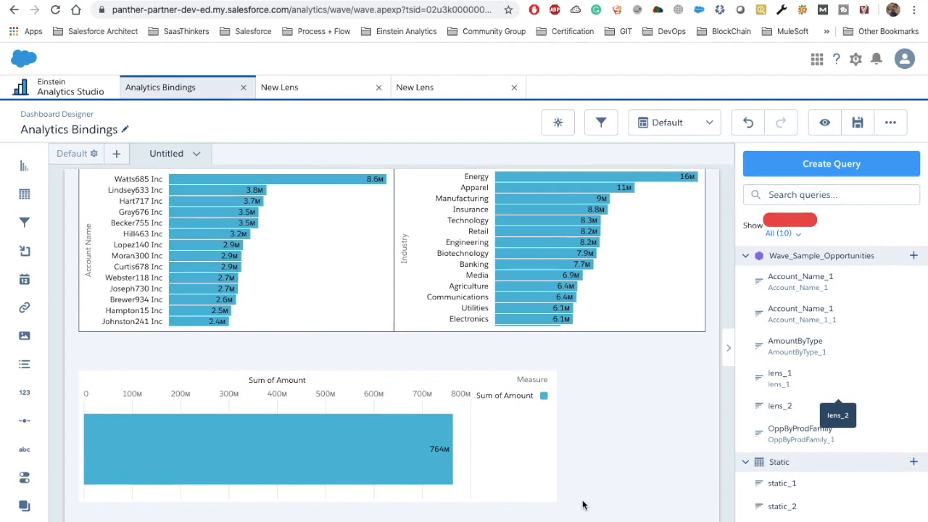
- Show the query properties of the new Sum of Amount chart and copy its query ID
left_click(474, 443)
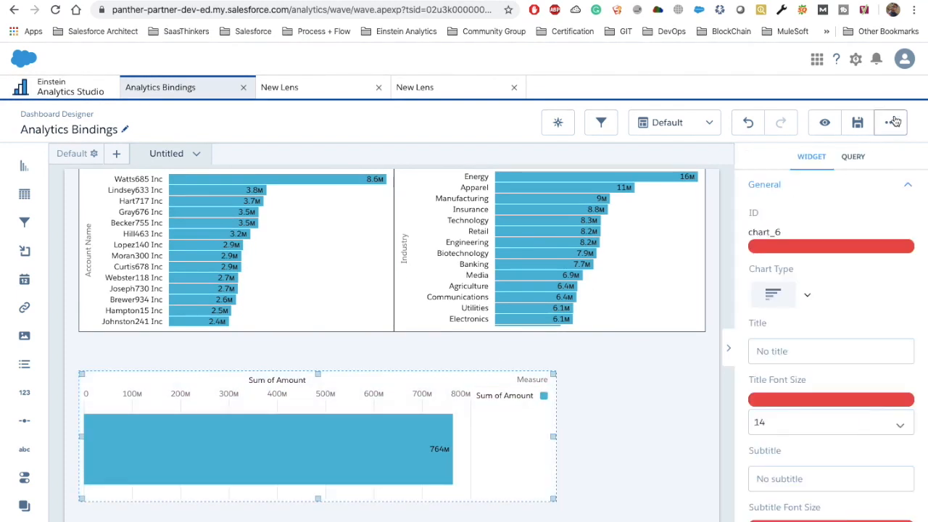
left_click(853, 157)
double_click(763, 231)
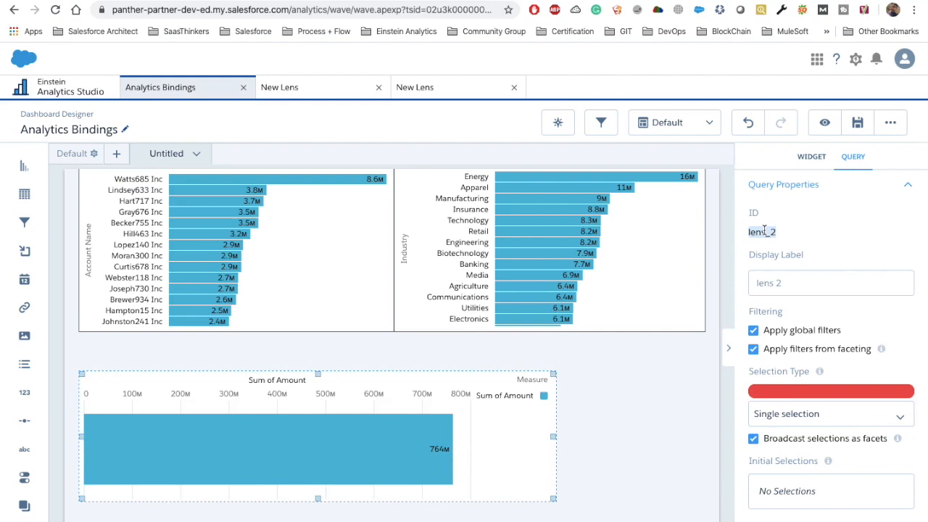
key("ctrl+c")
- Find lens_2 in the dashboard JSON and examine its SAQL query statement
key("ctrl+e")
key("ctrl+f")
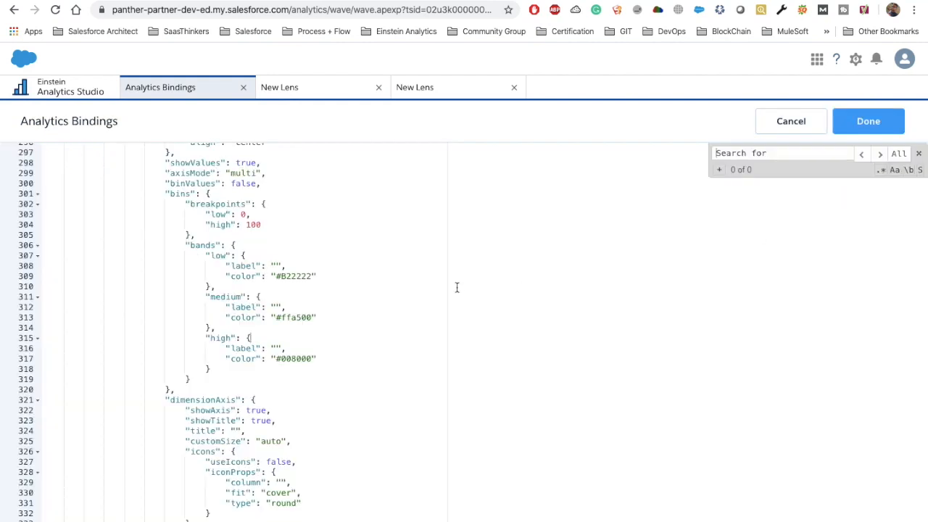
key("ctrl+v")
left_click_drag(129, 373, 862, 371)
left_click(484, 382)
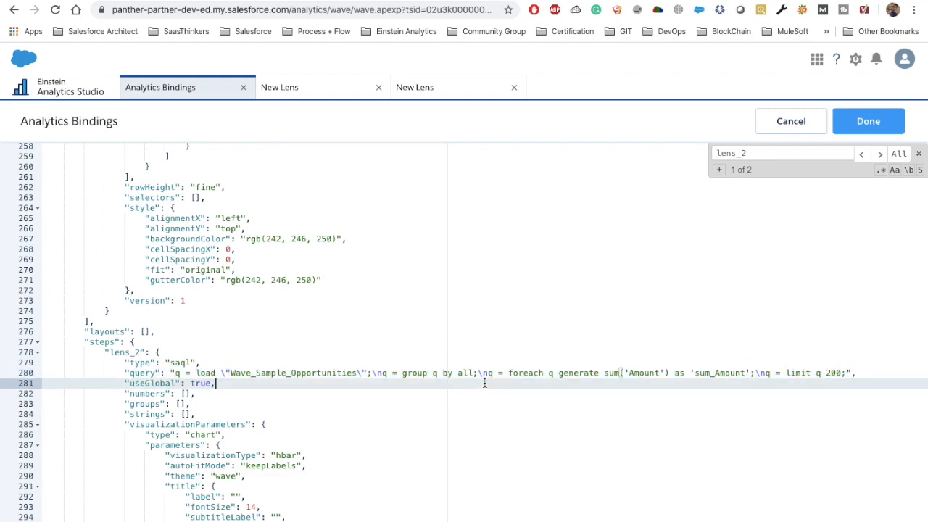
- Leave the dashboard JSON, show the query properties of the asEquality demo chart and copy its query ID
scroll(446, 366, "up", 8)
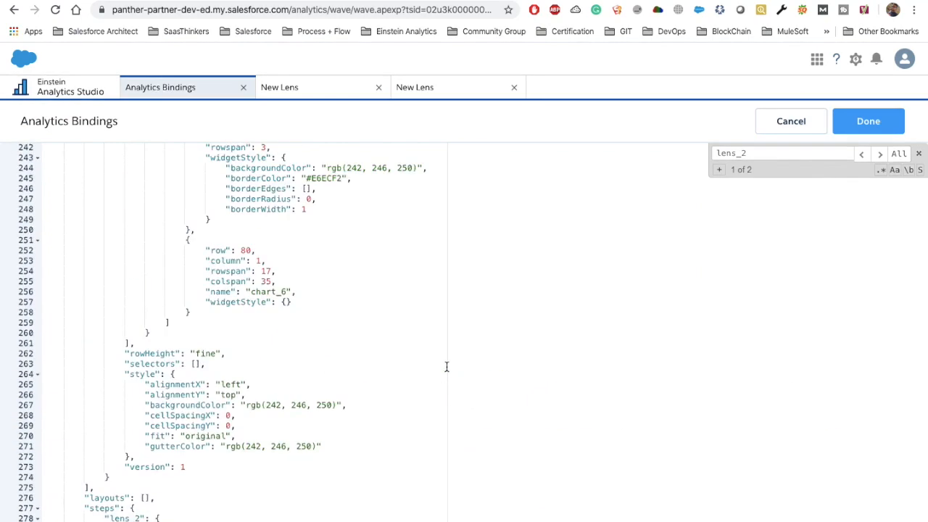
scroll(446, 367, "down", 8)
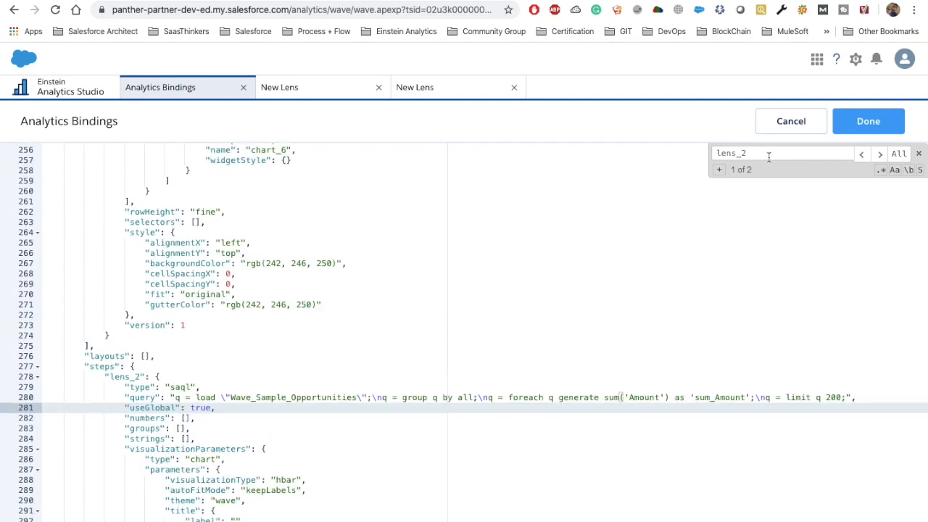
left_click(764, 130)
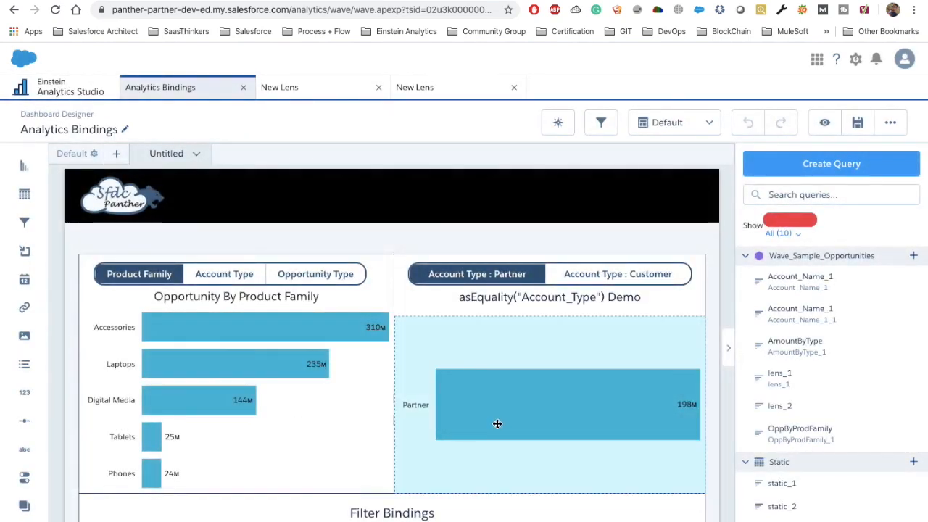
left_click(497, 424)
left_click(853, 159)
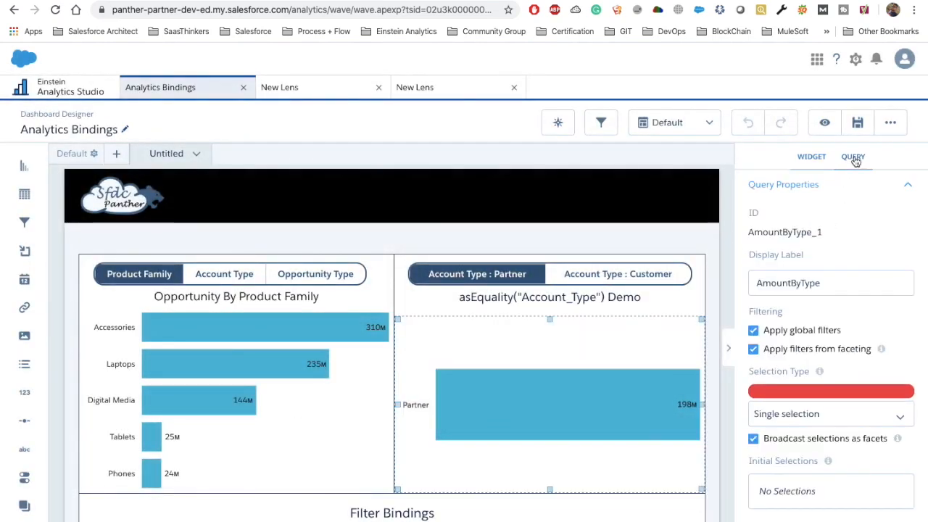
double_click(774, 234)
- Find AmountByType_1 in the dashboard JSON and examine the group and filter statements in its SAQL query
key("ctrl+e")
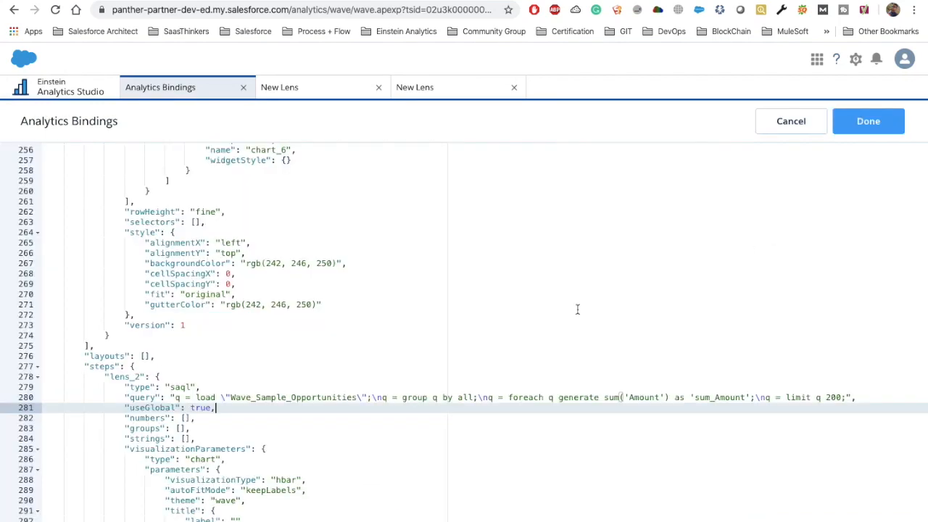
key("ctrl+f")
key("ctrl+v")
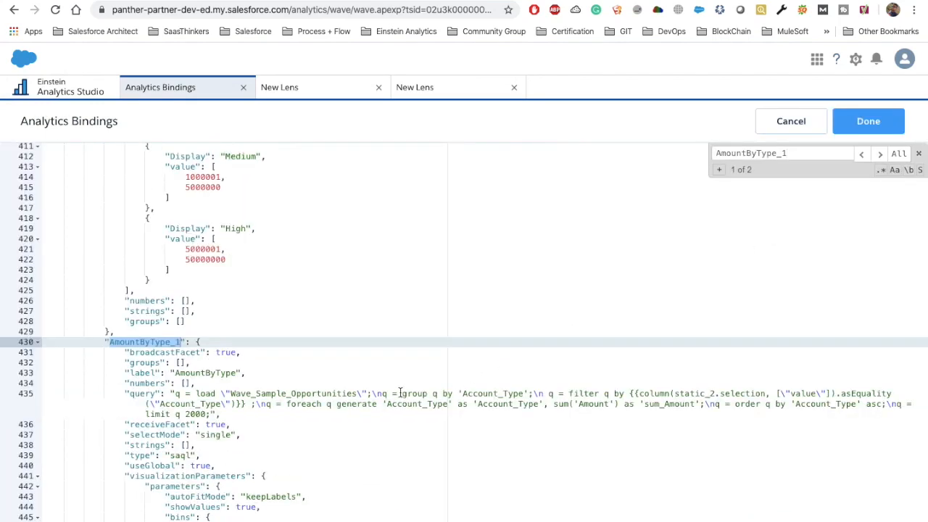
left_click_drag(532, 393, 376, 395)
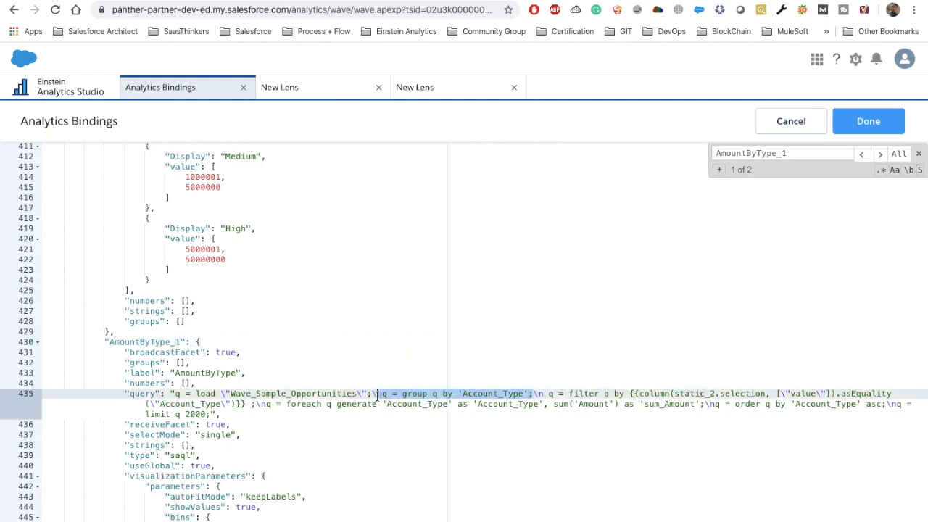
left_click_drag(549, 392, 255, 408)
left_click(553, 393)
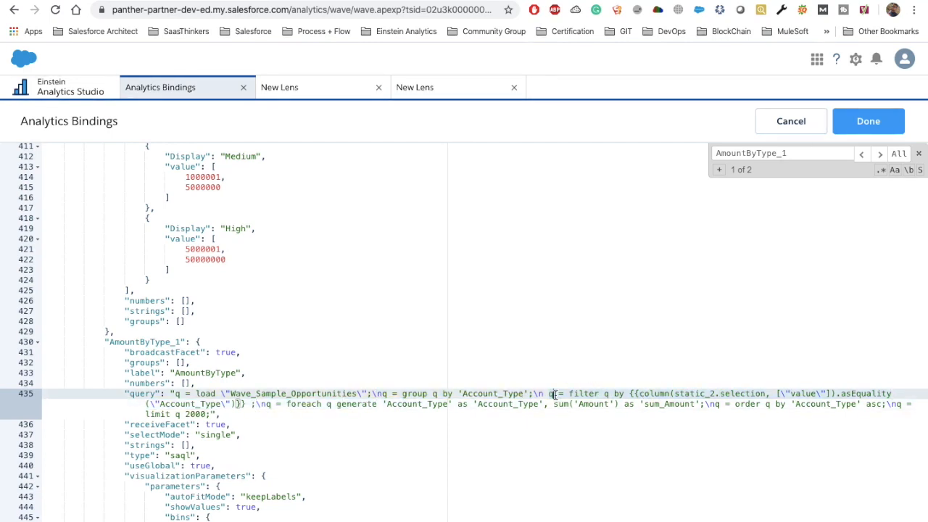
double_click(549, 393)
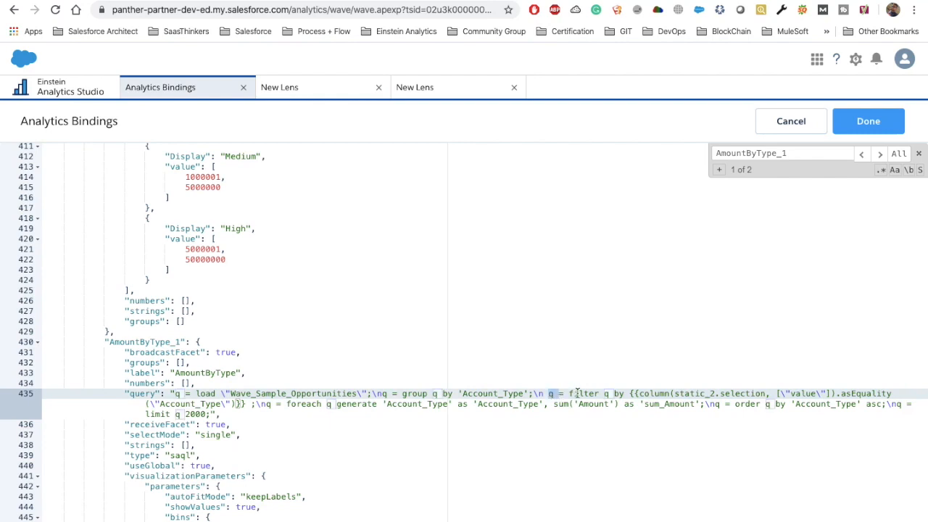
left_click(579, 394)
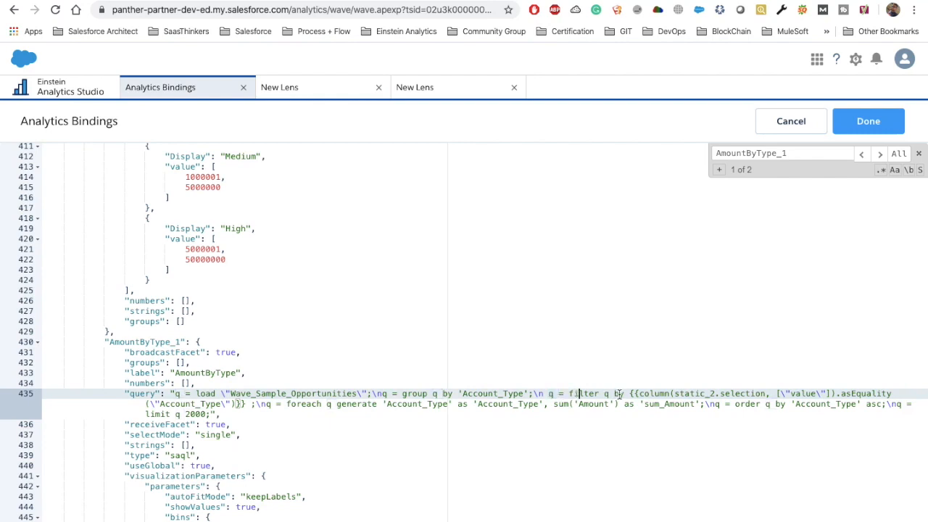
- Examine the Account_Type filter statement in the SAQL query of the second New Lens
left_click(431, 95)
left_click_drag(475, 238, 251, 242)
left_click(254, 244)
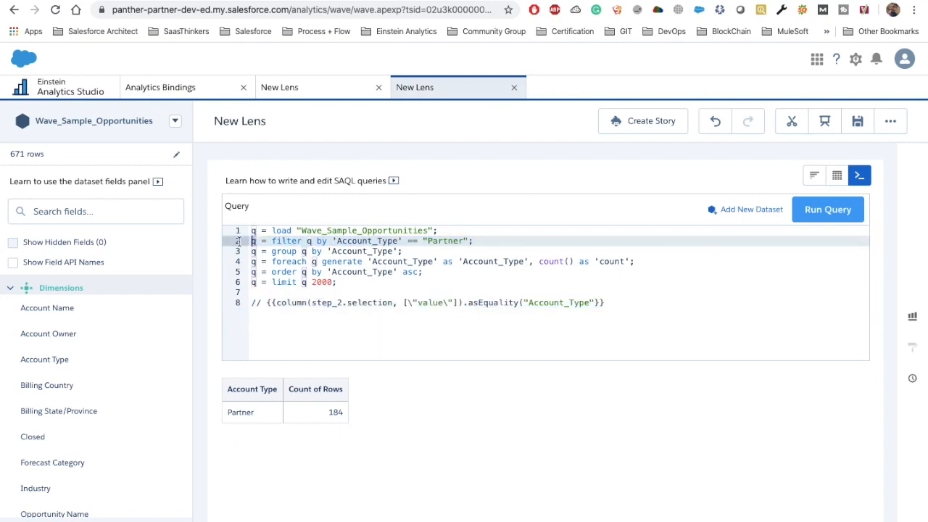
left_click_drag(271, 241, 302, 242)
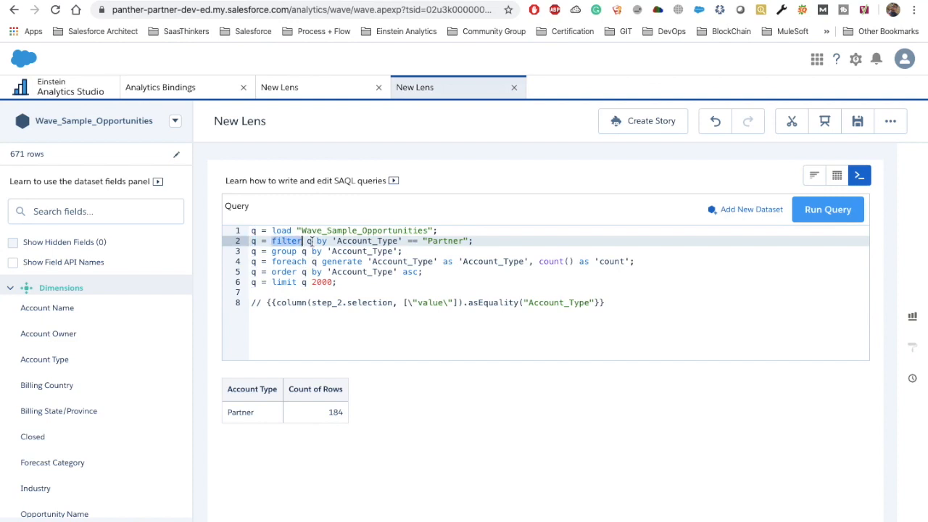
left_click(353, 242)
double_click(353, 242)
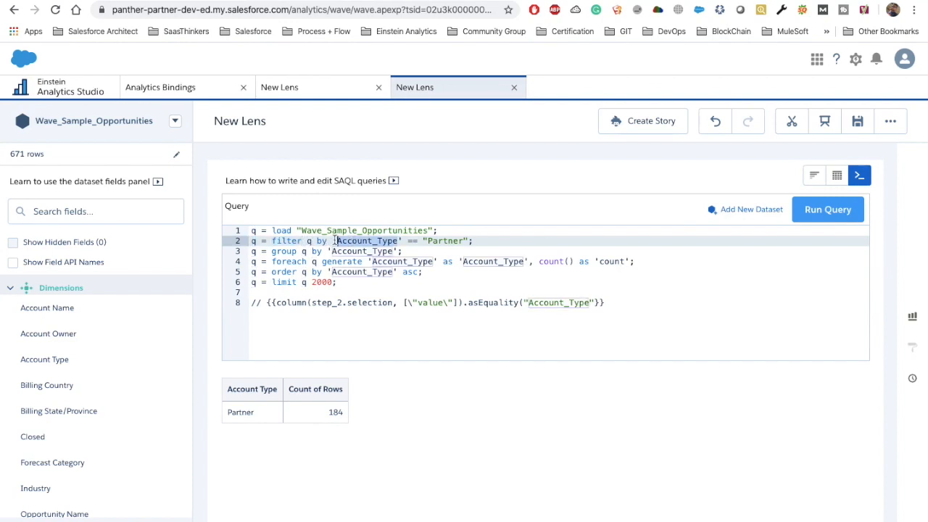
left_click(390, 240)
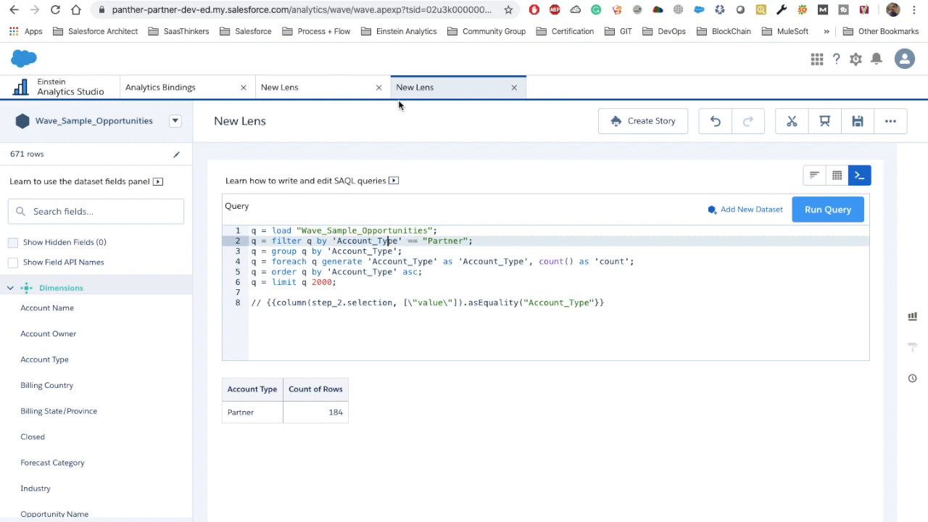
- Return to the Analytics Bindings JSON and copy the asEquality binding expression, including its double braces, from the AmountByType_1 query
left_click(183, 90)
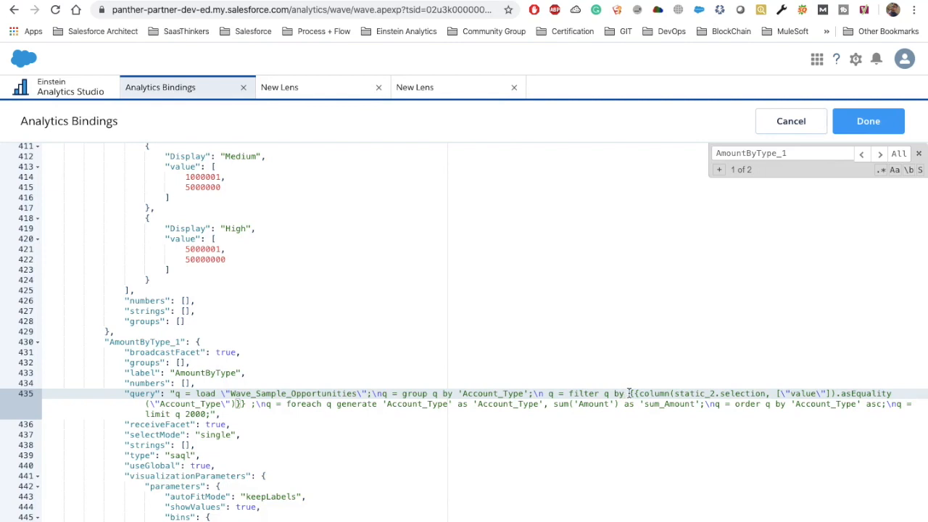
left_click_drag(630, 392, 246, 404)
key("ctrl+c")
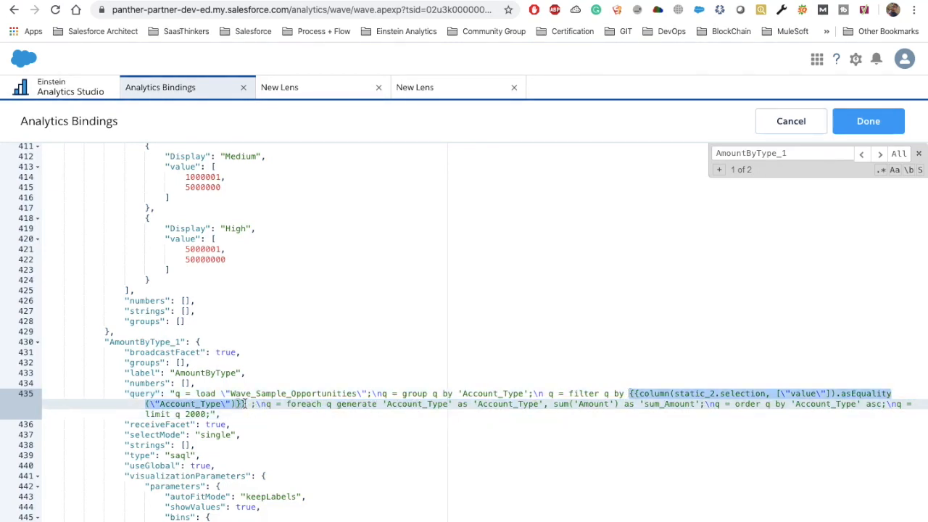
- Examine the static_2 selection, asEquality function and Account_Type argument in the AmountByType_1 binding, and leave the JSON without changes
double_click(803, 393)
double_click(734, 395)
double_click(861, 394)
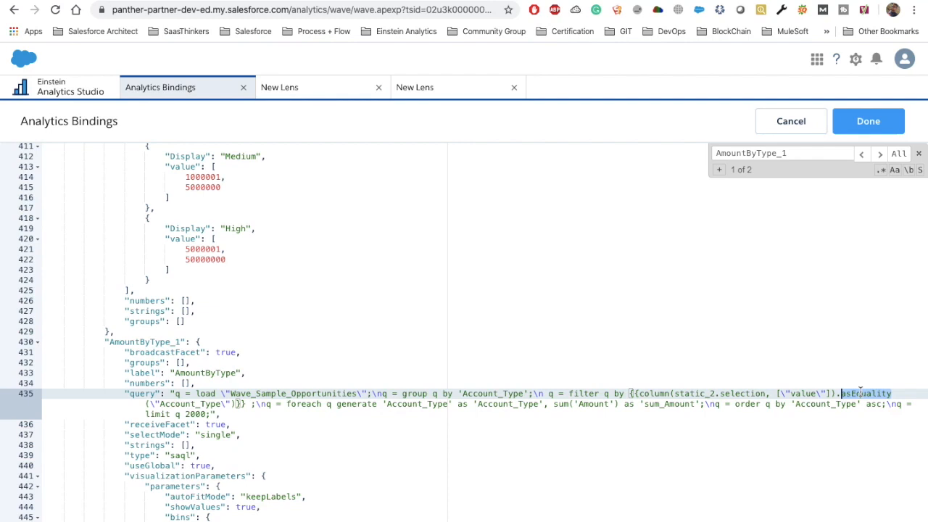
double_click(867, 392)
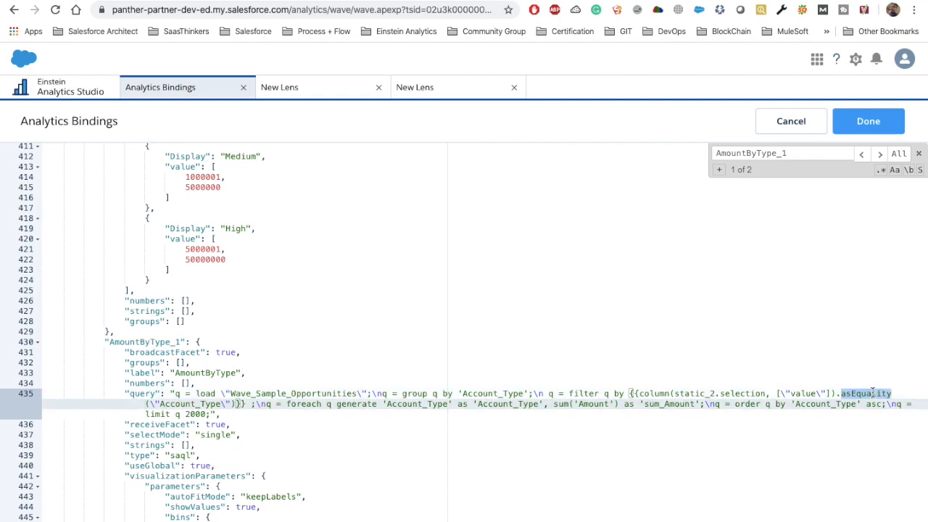
double_click(197, 404)
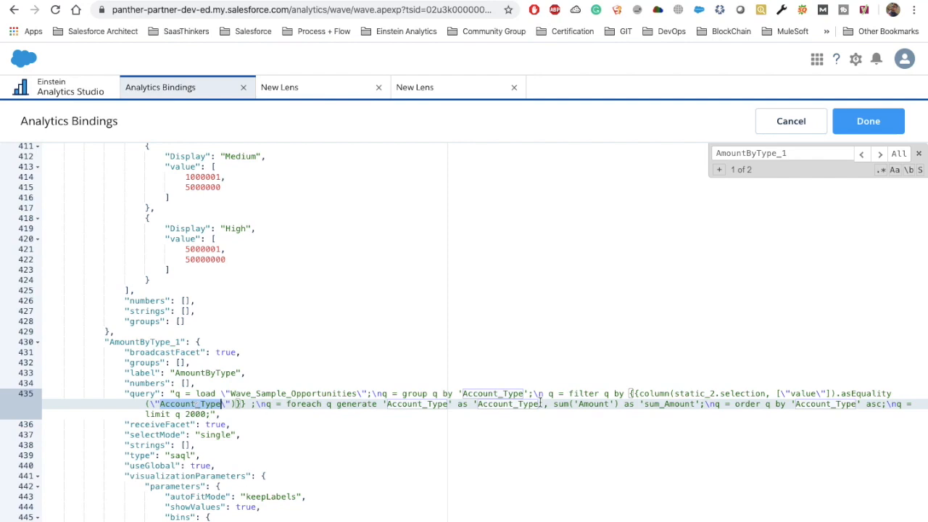
left_click_drag(629, 394, 245, 404)
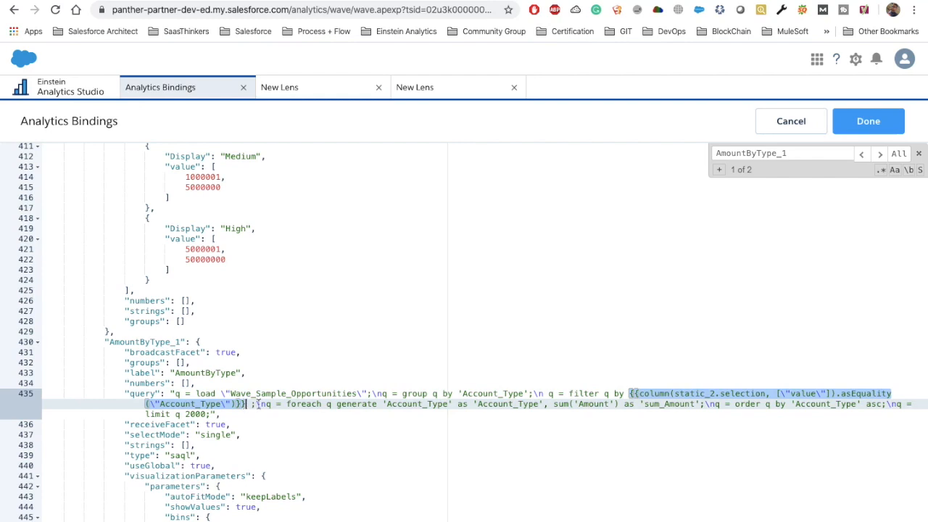
left_click_drag(912, 403, 124, 392)
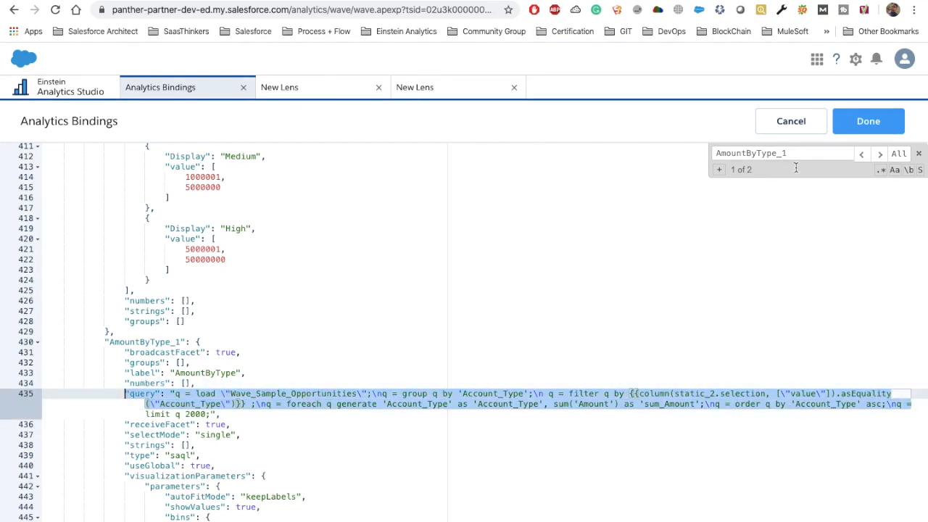
left_click(790, 123)
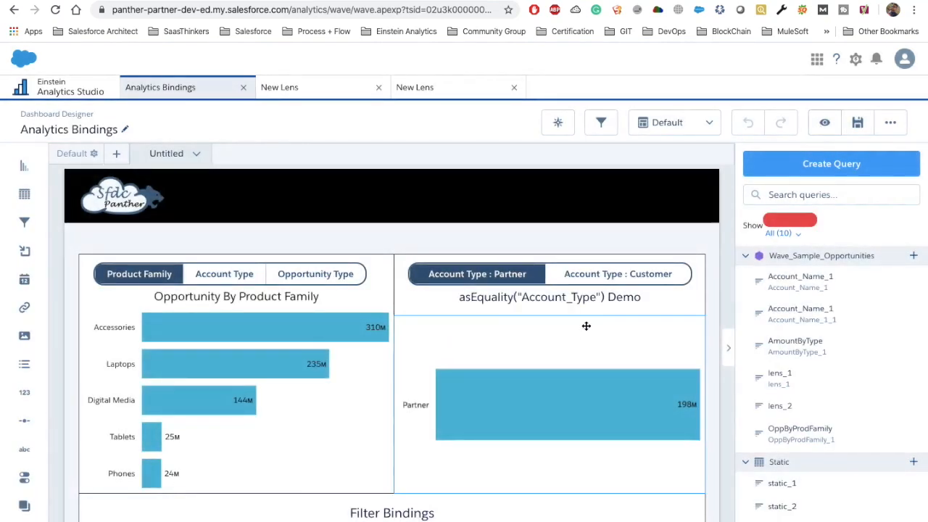
- Preview the dashboard and switch the asEquality demo toggle to Account Type : Customer
left_click(819, 126)
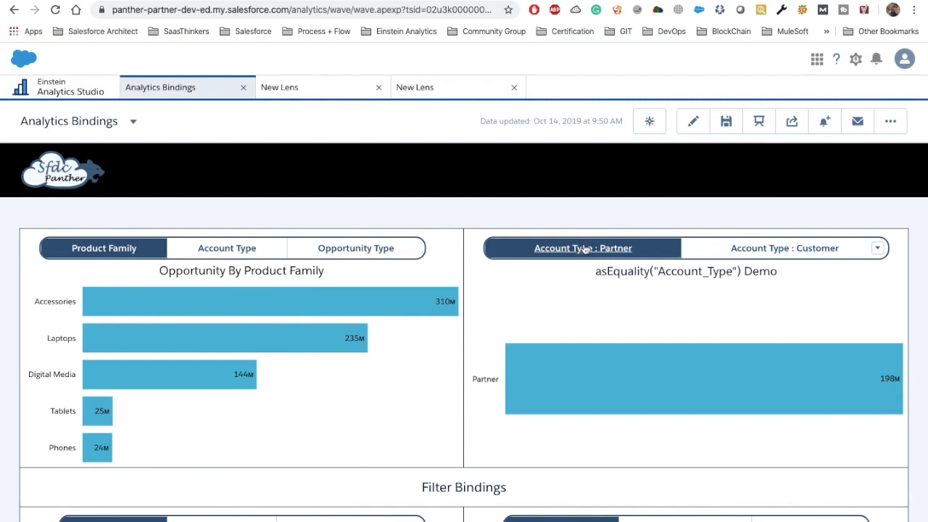
mouse_move(560, 378)
left_click(771, 250)
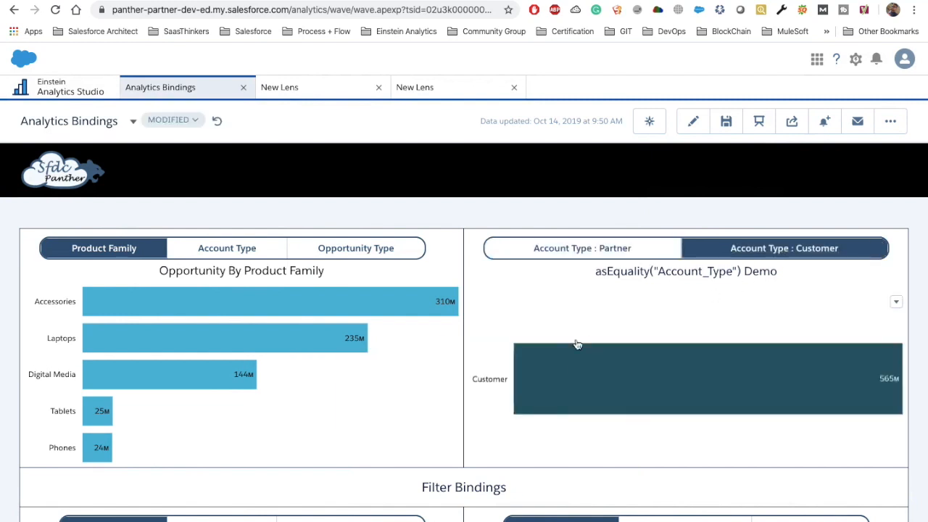
- Return to editing, add a widened text widget above the asEquality demo's toggle and clear its placeholder text
left_click(693, 121)
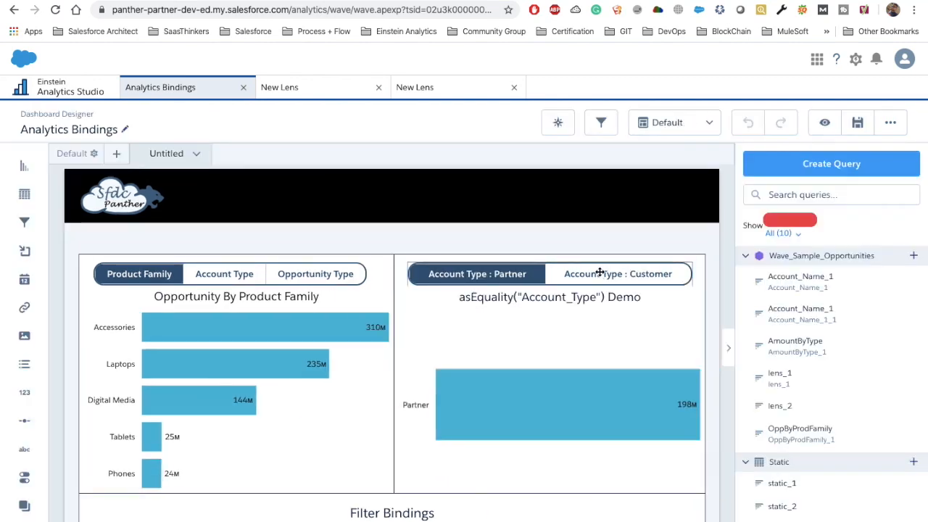
left_click_drag(22, 453, 399, 248)
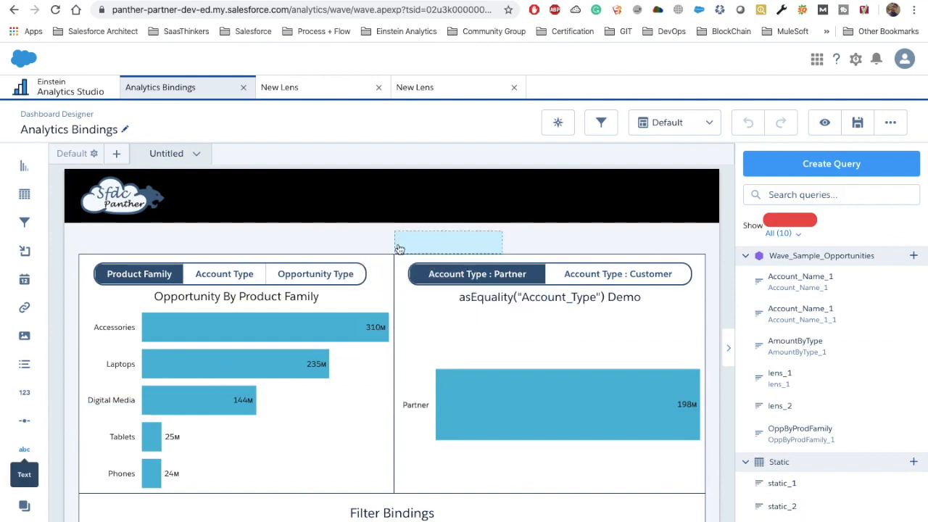
left_click_drag(501, 242, 630, 244)
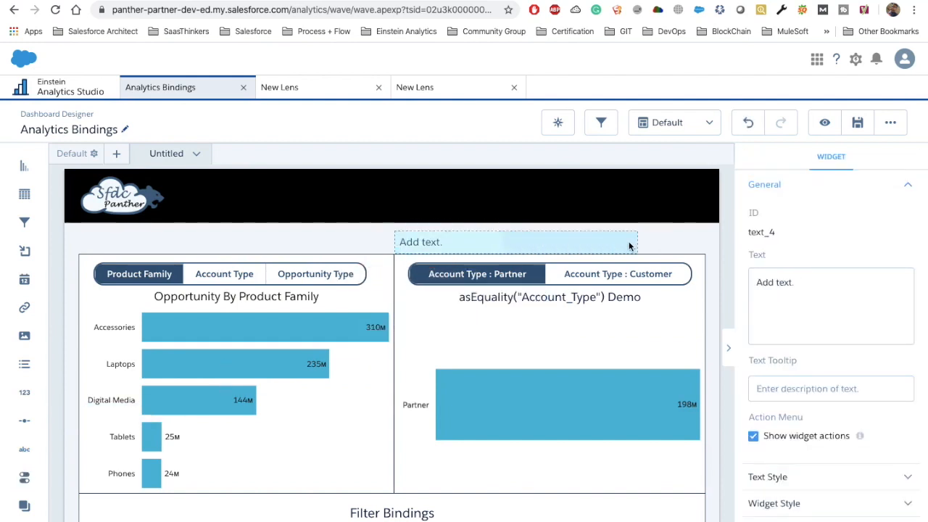
left_click(518, 247)
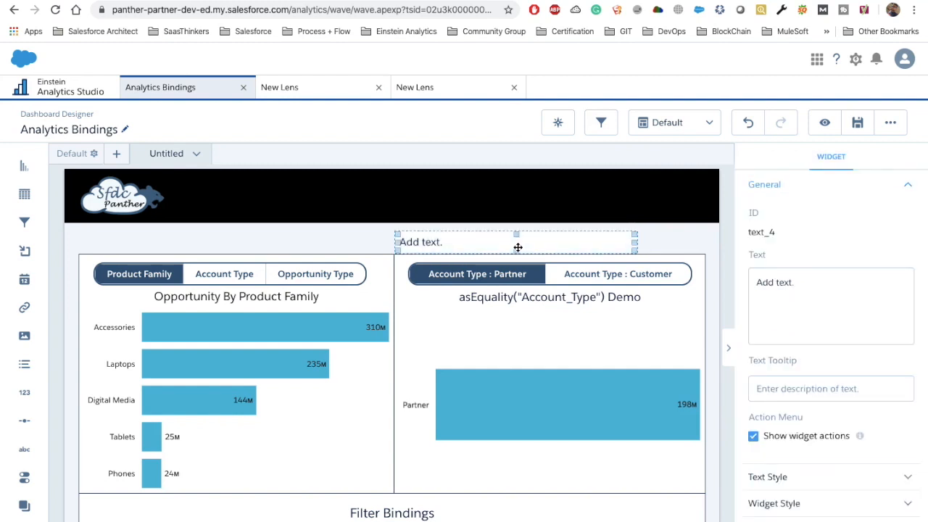
left_click_drag(794, 282, 756, 282)
key("BackSpace")
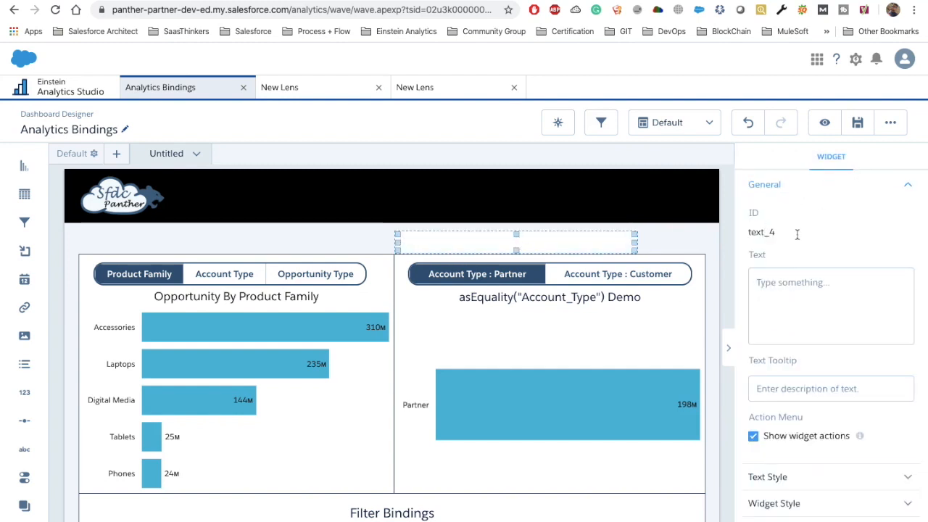
- Find the text_4 widget definition in the dashboard JSON and replace its empty text value with the copied asEquality binding
left_click(319, 244)
key("super+e")
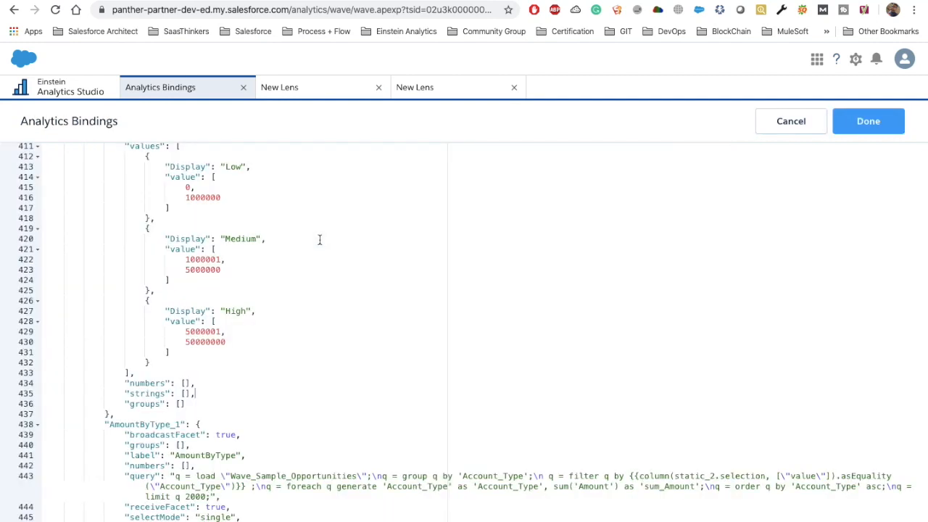
key("super+f")
type("text_4")
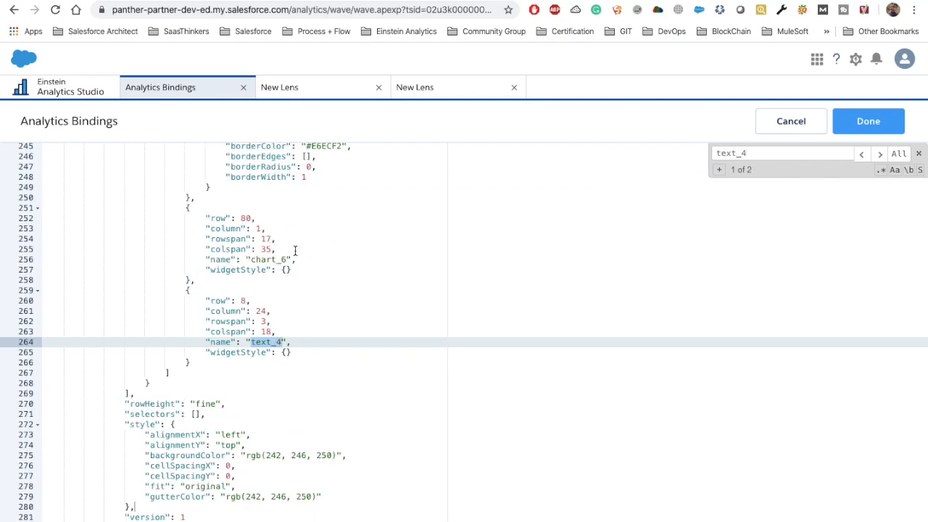
key("Return")
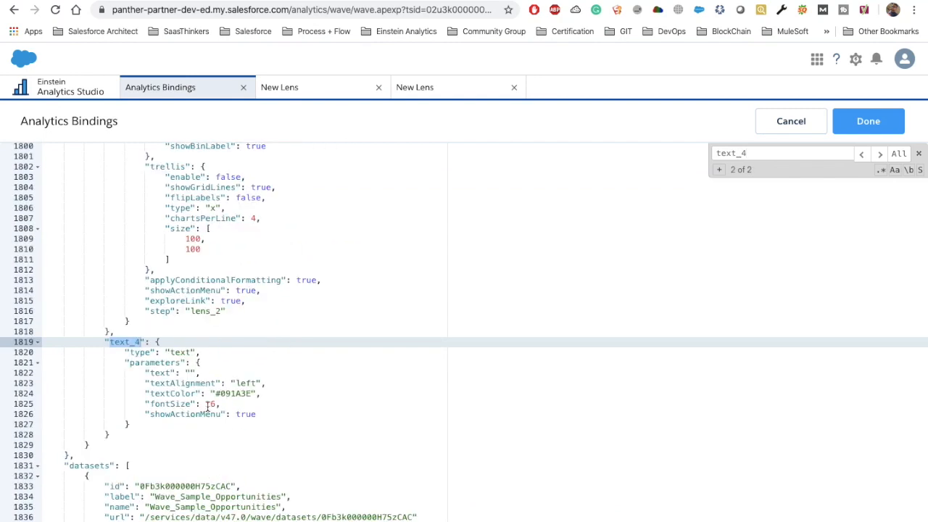
left_click(194, 371)
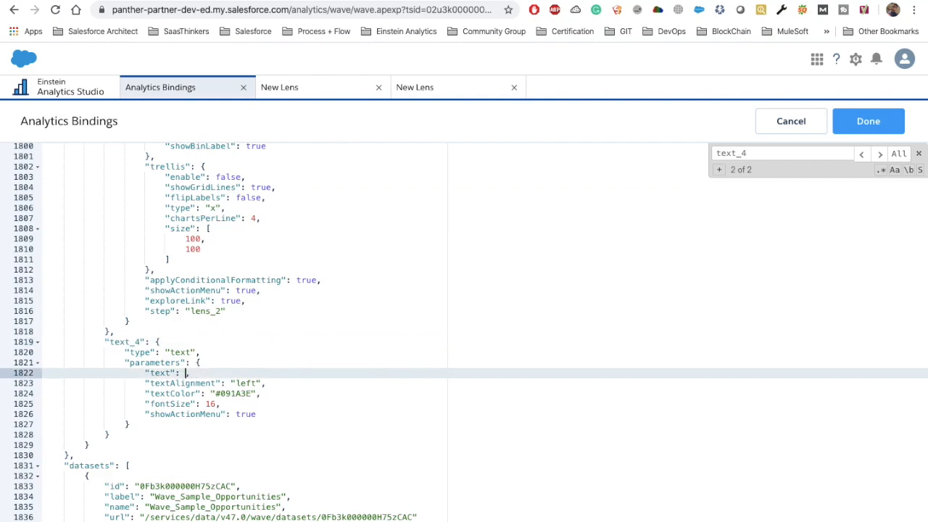
key("ctrl+v")
left_click(277, 415)
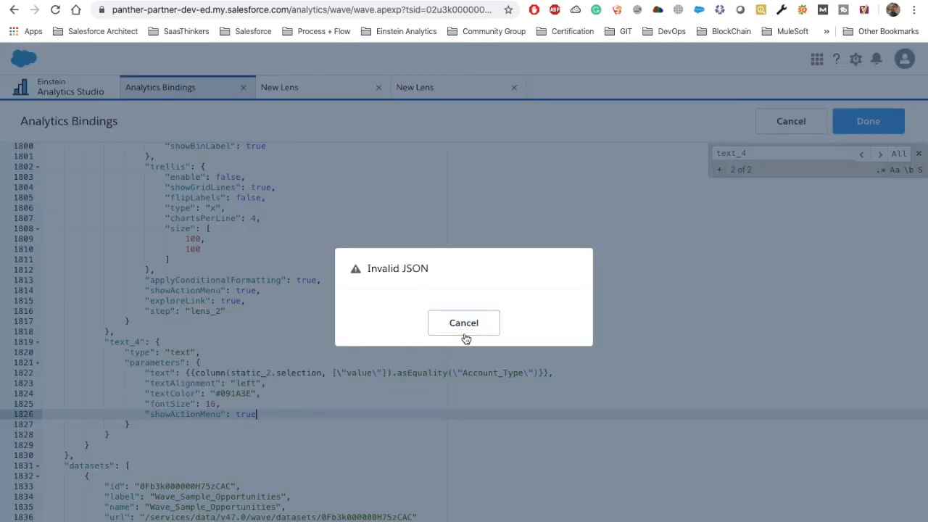
- Enclose the text_4 binding {{column(static_2.selection, [\"value\"]).asEquality(\"Account_Type\")}} in double quotes and apply the JSON
left_click(463, 330)
left_click(183, 373)
type("\"")
left_click(555, 372)
type("\"")
left_click(870, 133)
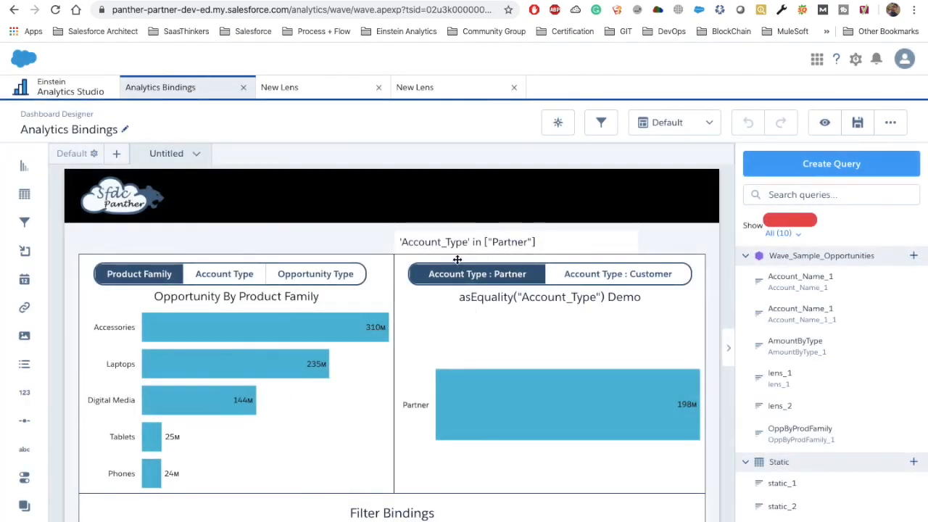
- Preview the dashboard, switch the asEquality demo toggle to Account Type : Customer and copy the text widget's filter output above it
left_click(825, 136)
left_click_drag(469, 217, 609, 219)
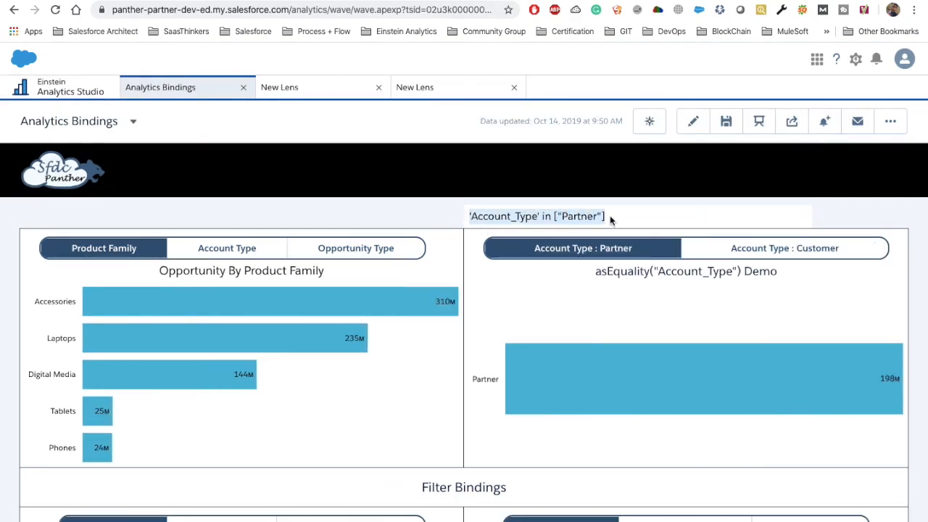
left_click(767, 258)
left_click_drag(625, 218, 465, 220)
key("ctrl+c")
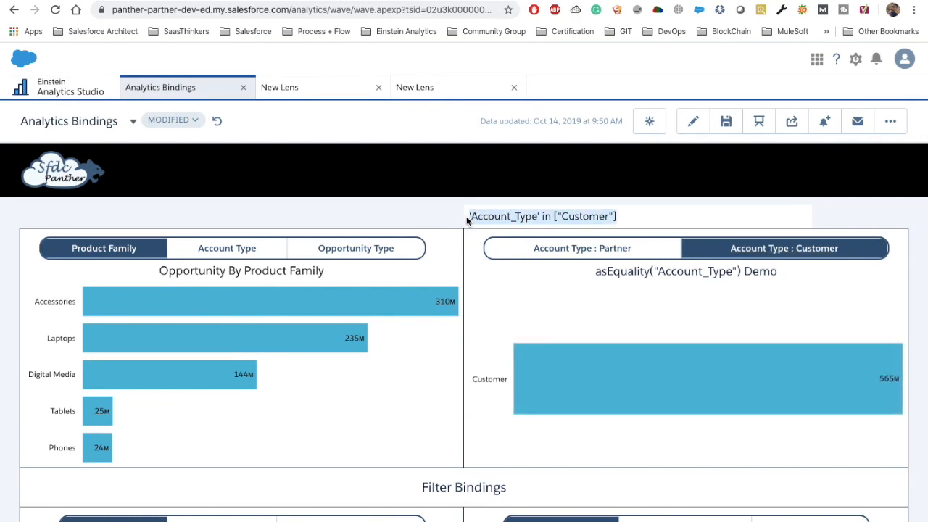
- Delete the commented asEquality binding line from the SAQL query in the second New Lens
left_click(428, 91)
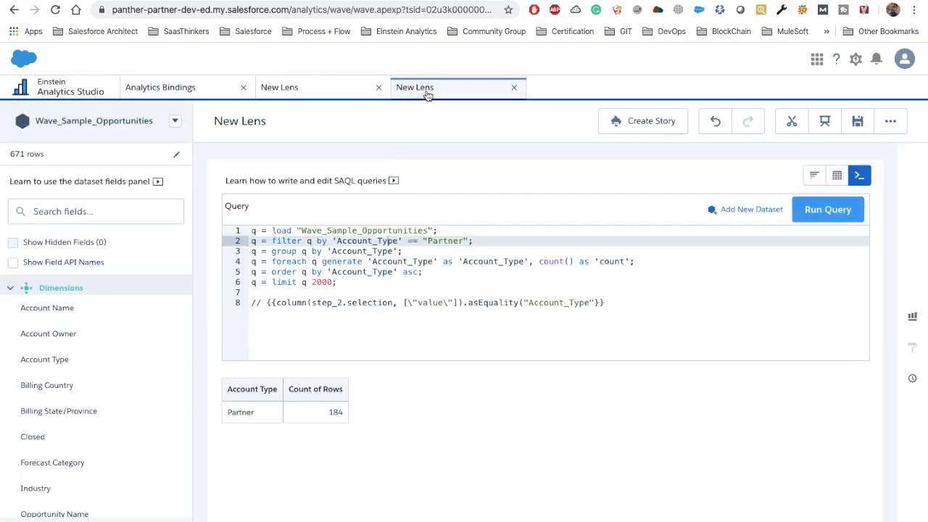
left_click(605, 302)
key("shift+Home")
key("BackSpace")
key("BackSpace")
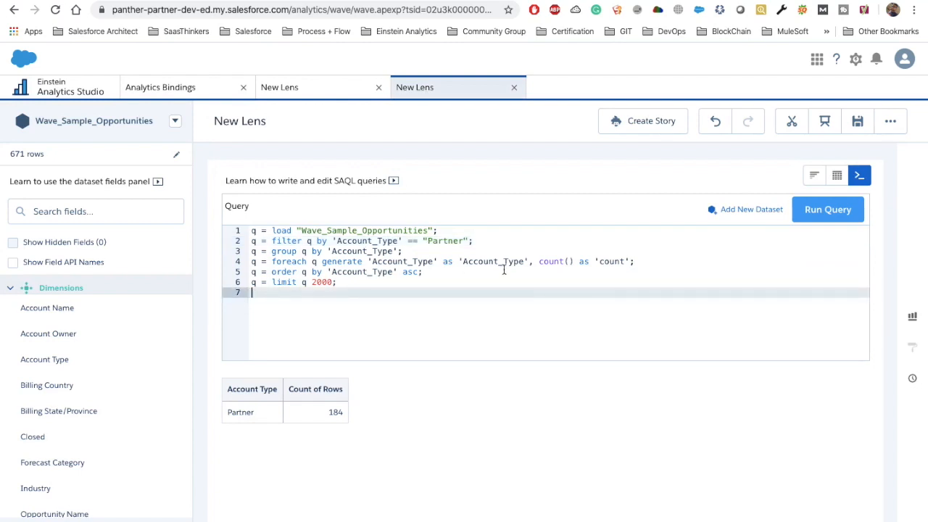
- Try running the lens query with its filter condition replaced by the copied 'Account_Type' in ["Customer"]
left_click_drag(474, 240, 333, 241)
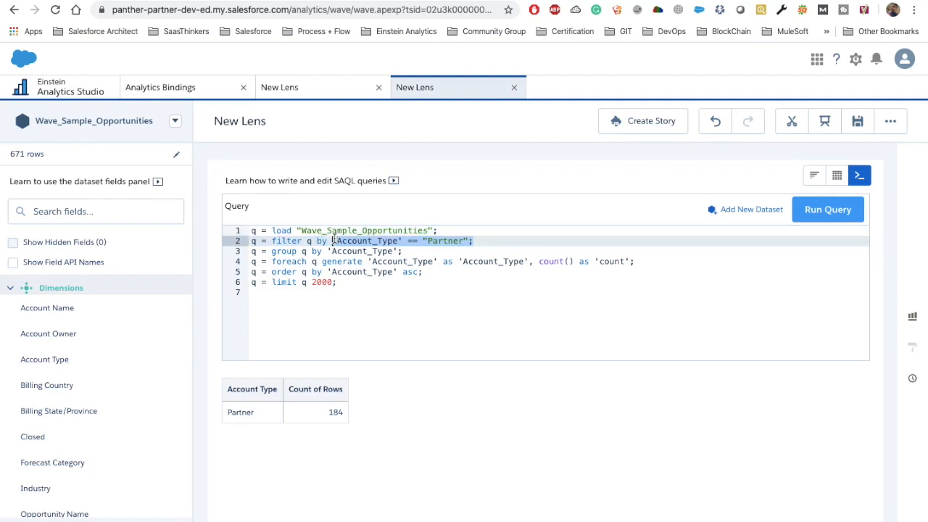
key("ctrl+v")
left_click(806, 211)
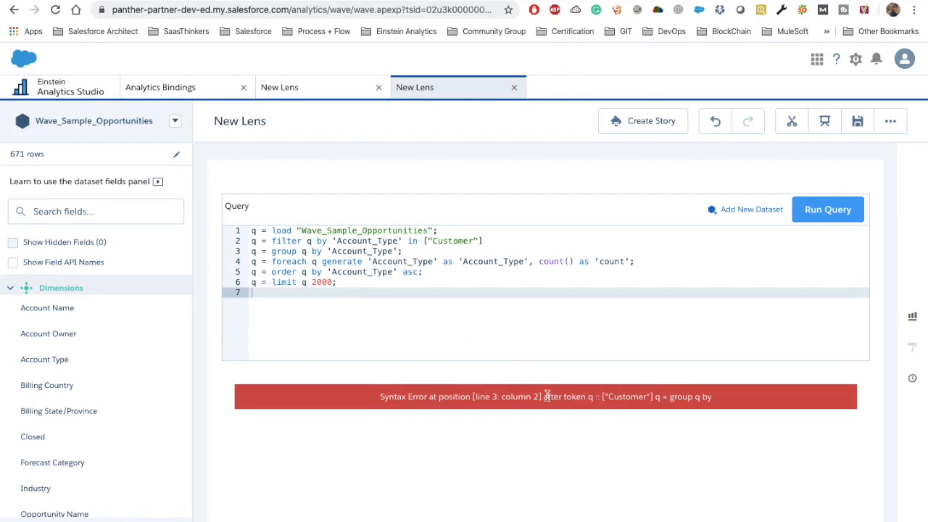
left_click_drag(548, 397, 580, 397)
- Return to the Analytics Bindings dashboard and open the full query details of the asEquality demo chart
left_click(177, 92)
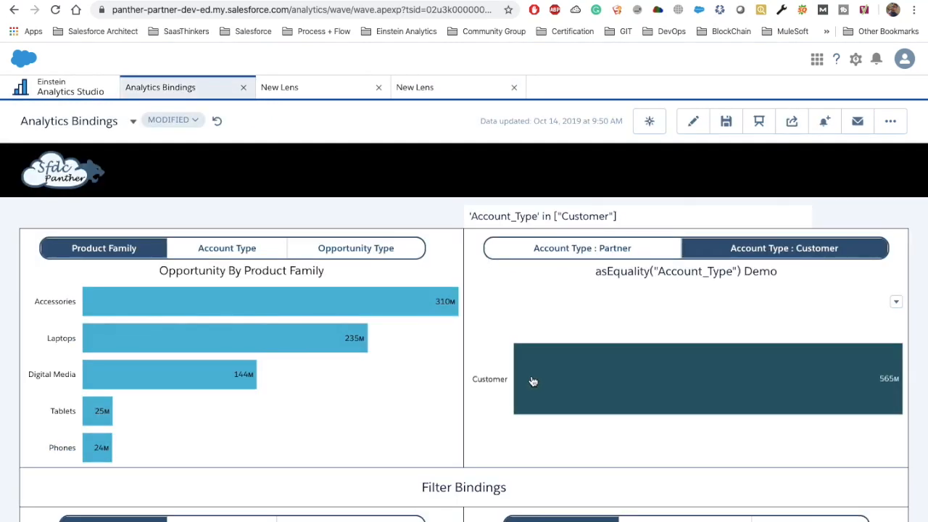
left_click(896, 302)
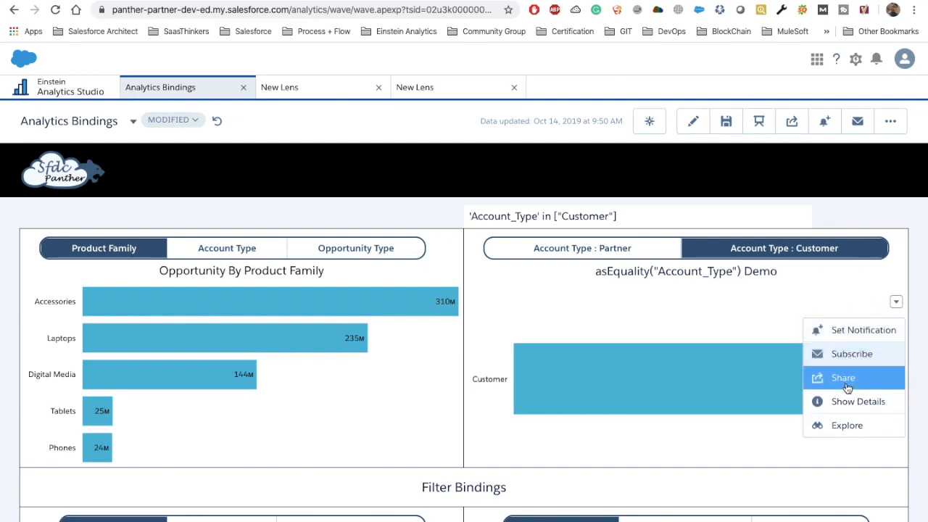
left_click(856, 402)
left_click(903, 203)
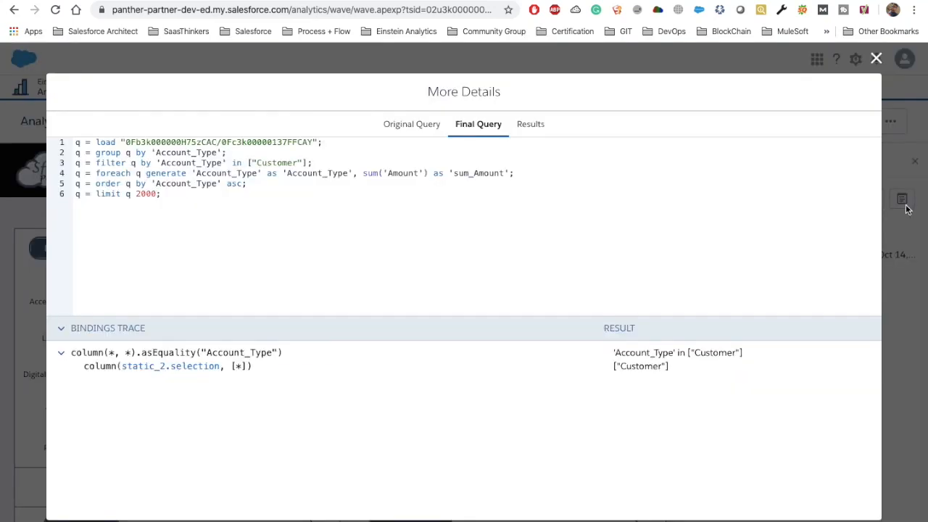
- Compare the chart's original query, especially the asEquality filter binding on line 3, with its final query
left_click(406, 134)
left_click_drag(179, 194, 62, 142)
left_click(168, 195)
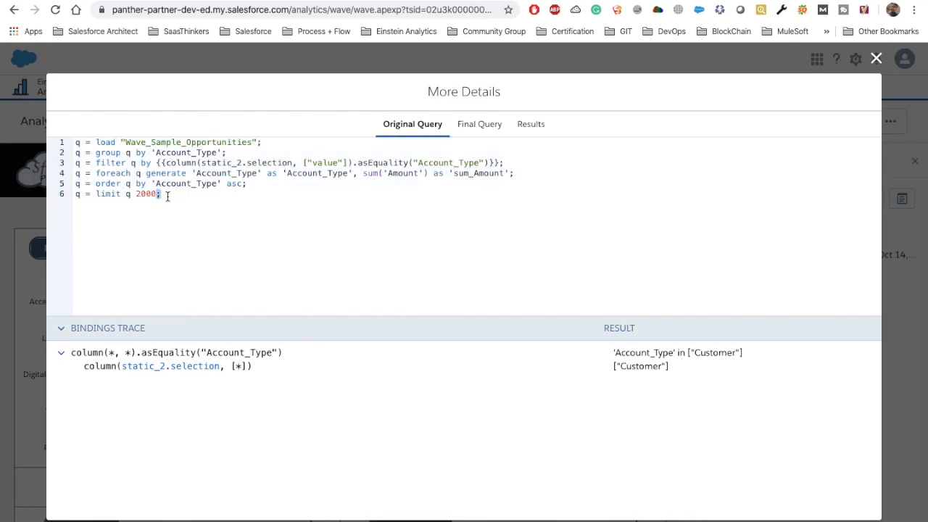
left_click_drag(507, 163, 76, 165)
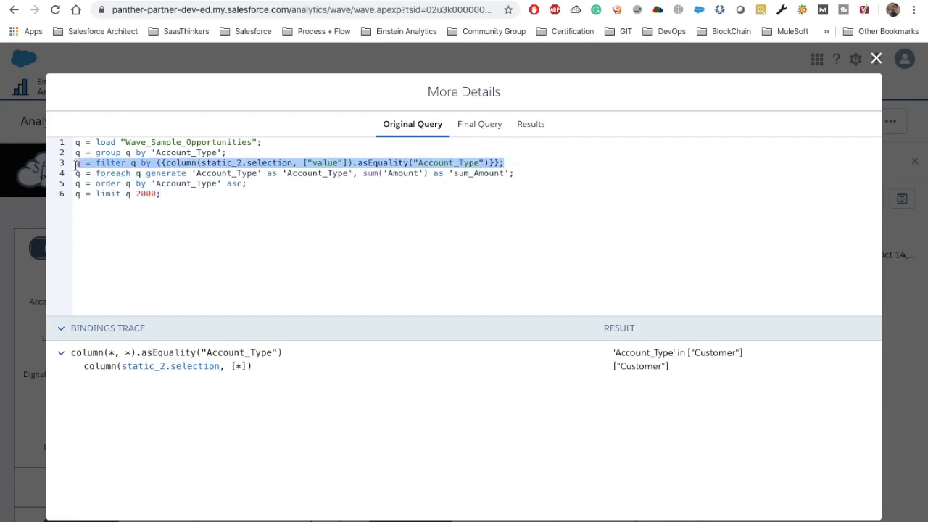
left_click(461, 127)
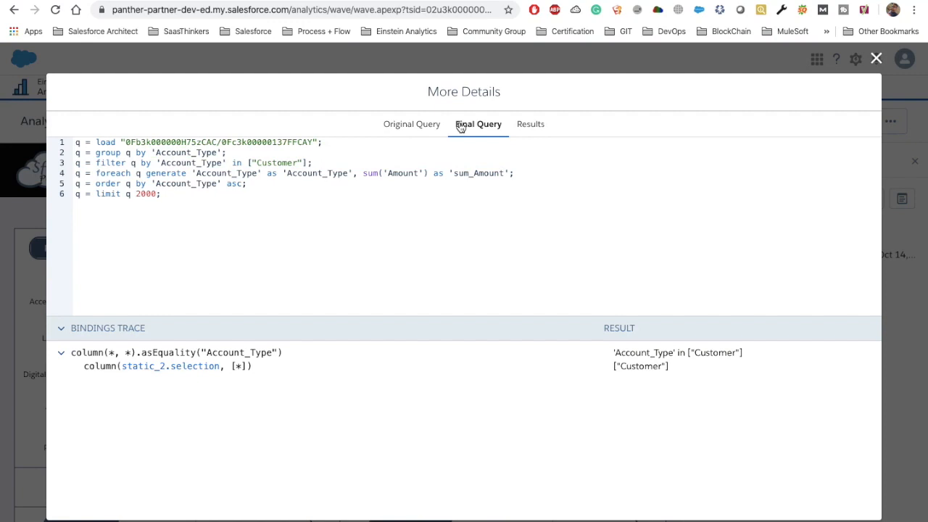
- Copy the final query's lines from group to limit, paste them over everything below the load line in the lens query and run it
left_click_drag(161, 194, 53, 150)
key("ctrl+c")
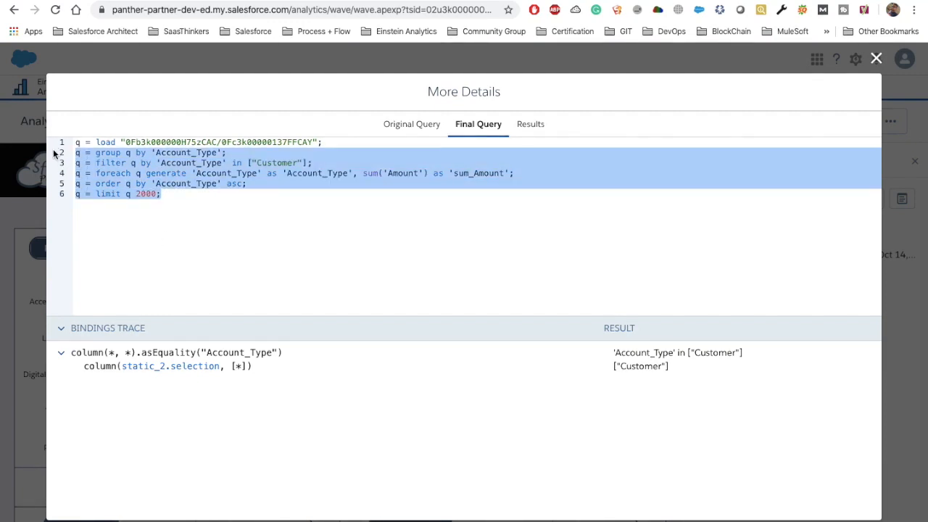
left_click_drag(121, 143, 342, 142)
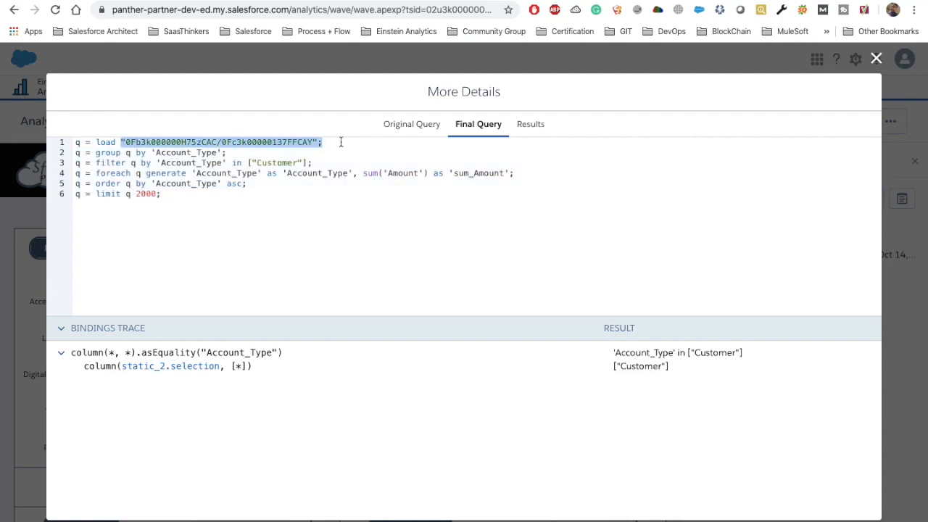
left_click(875, 59)
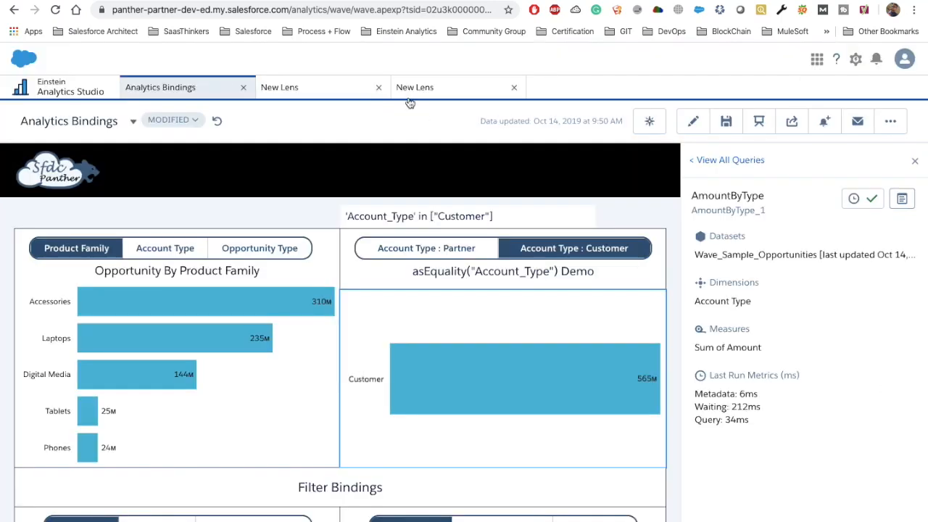
left_click(421, 95)
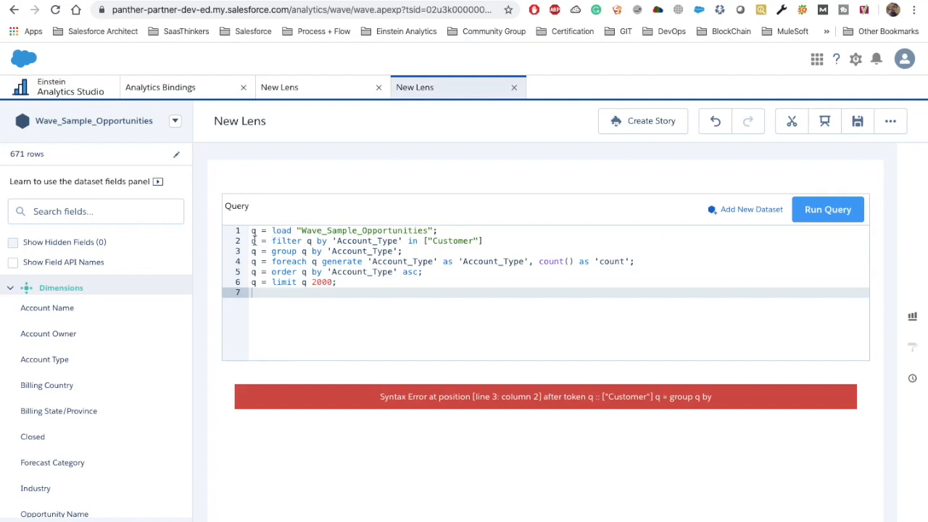
left_click_drag(253, 240, 373, 279)
key("ctrl+v")
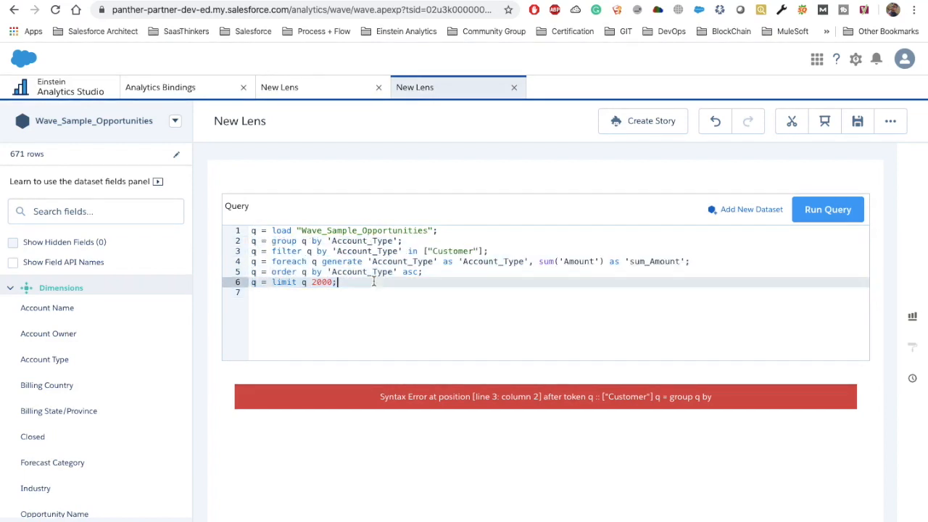
left_click(827, 210)
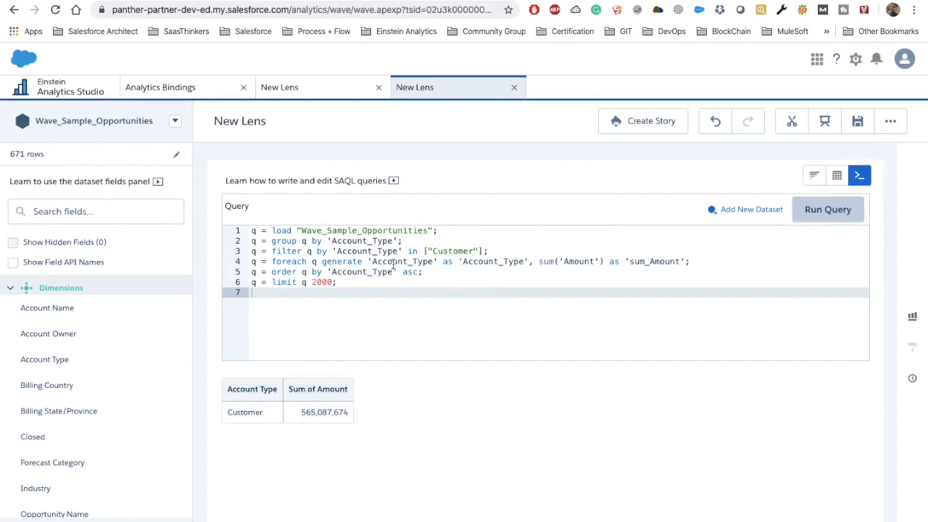
- Examine the group line, view the lens result as a chart and return to the SAQL query
left_click_drag(403, 242, 247, 240)
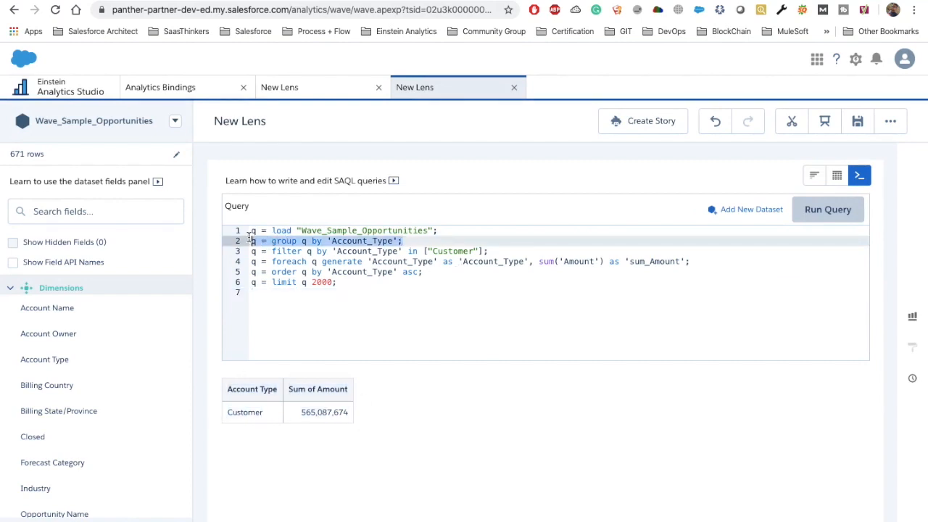
left_click(814, 176)
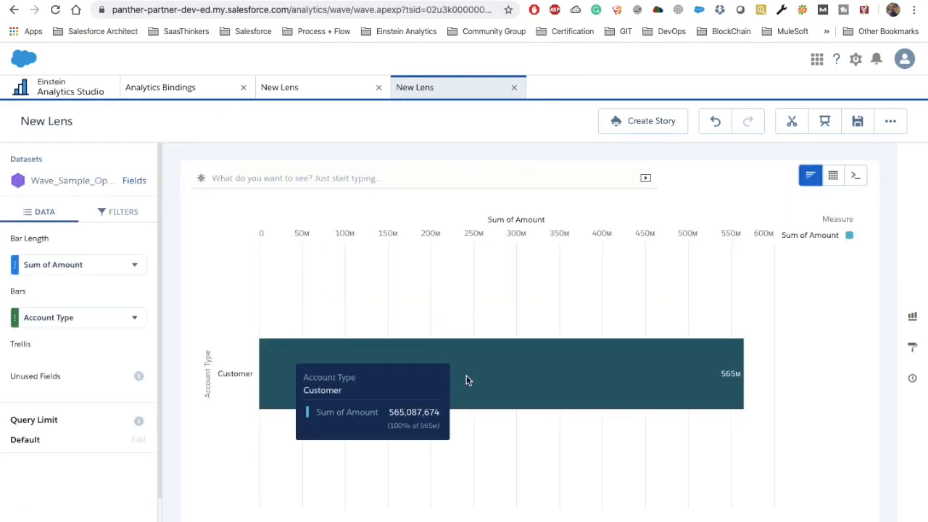
left_click(859, 177)
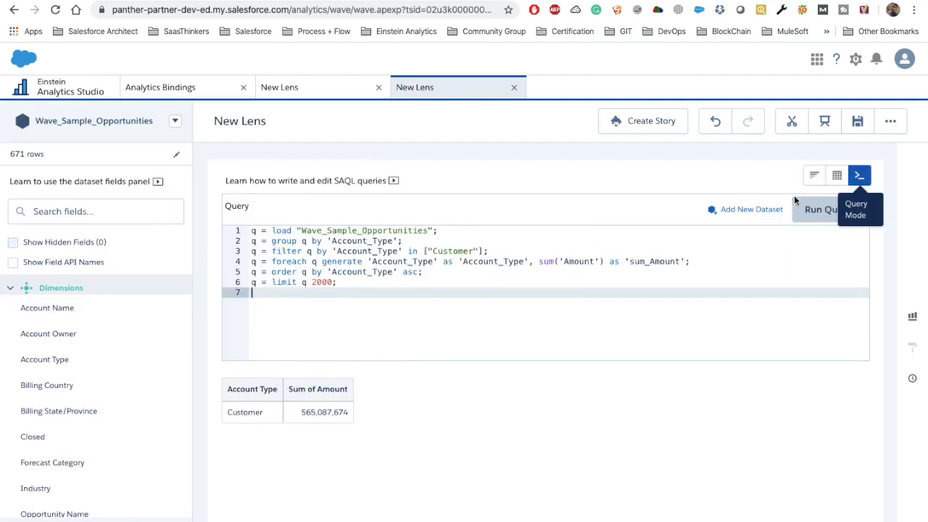
- Change the lens query's filter to 'Account_Type' == "Customer" without brackets and run the query
left_click(417, 250)
key("BackSpace")
key("BackSpace")
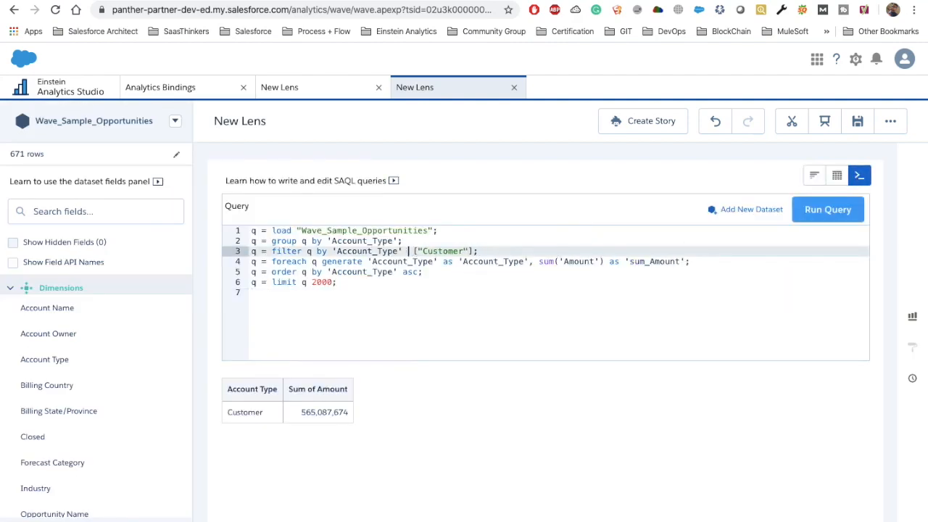
type("==")
key("BackSpace")
left_click(825, 217)
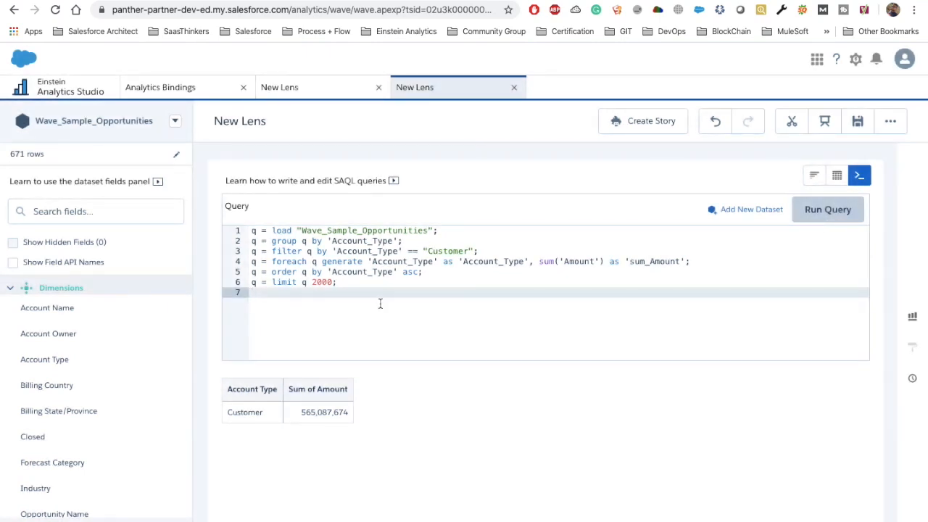
left_click_drag(418, 250, 476, 248)
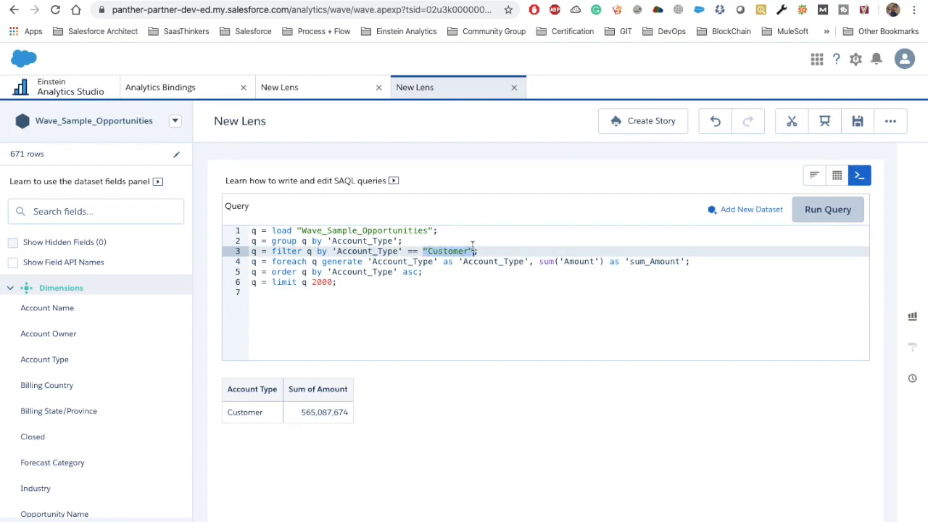
- Test the dashboard's asDateRange demo by switching its toggle to Last 2 Years, CY and back to LY
left_click(175, 97)
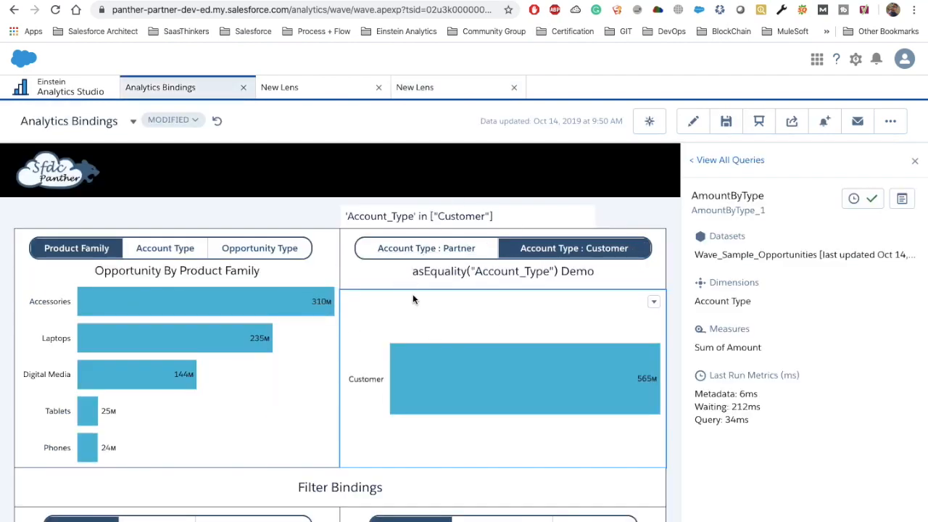
scroll(413, 298, "down", 5)
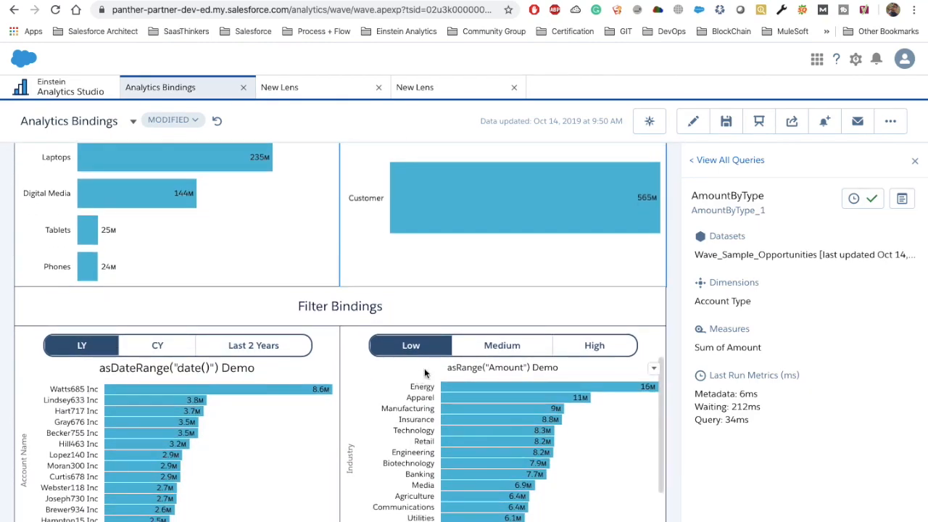
left_click_drag(400, 345, 631, 348)
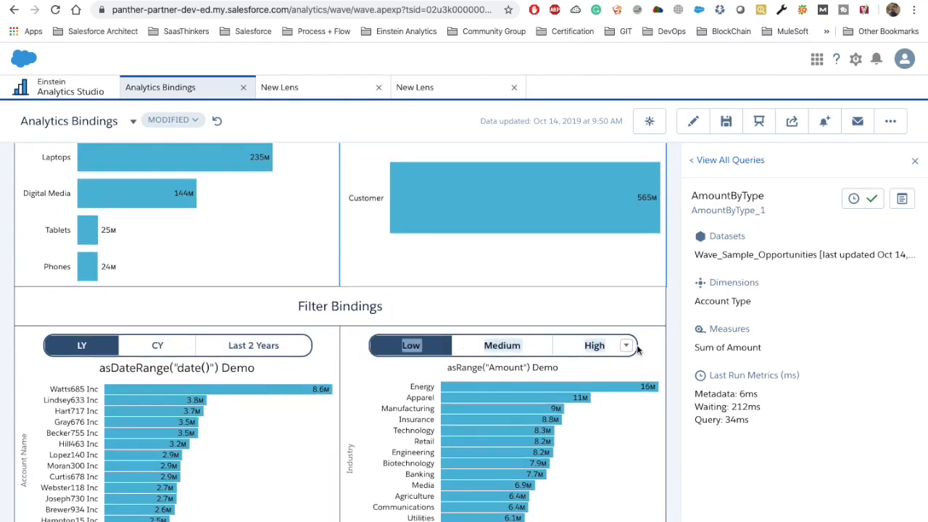
left_click(324, 337)
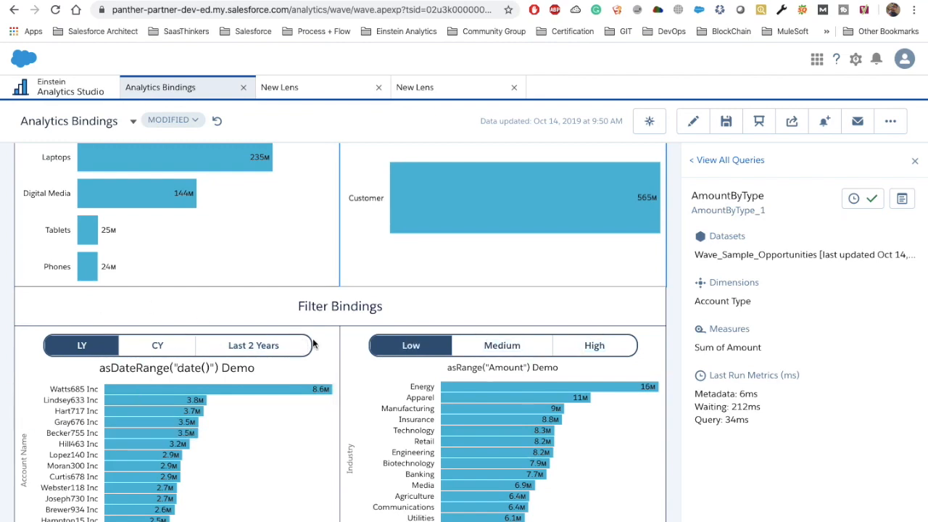
scroll(312, 343, "down", 3)
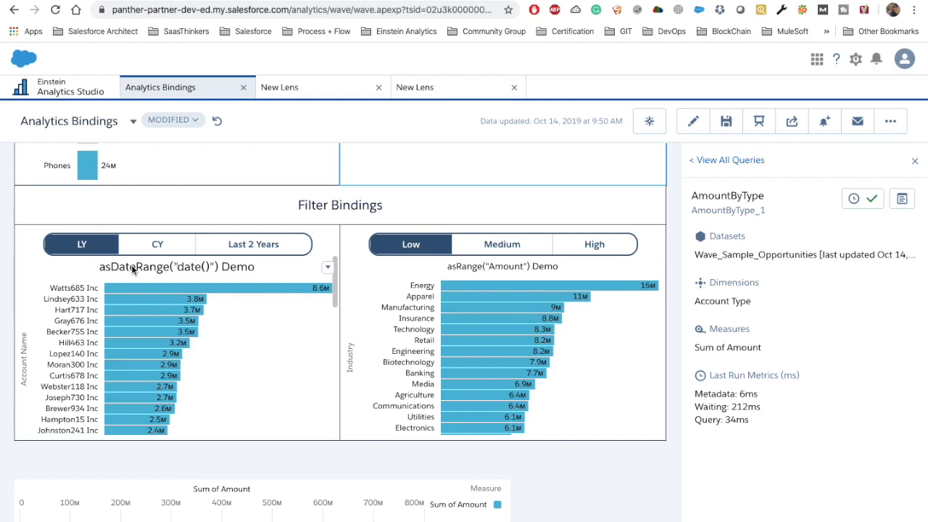
left_click(249, 246)
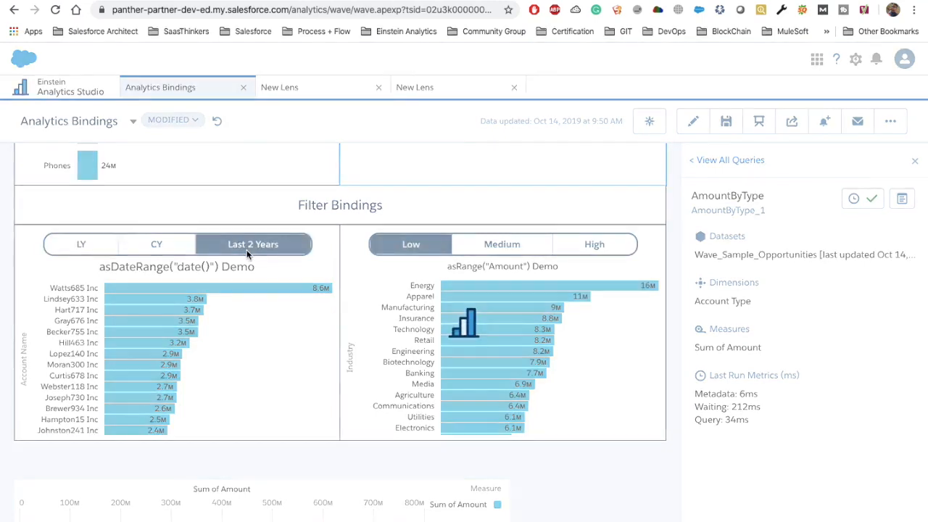
left_click(157, 245)
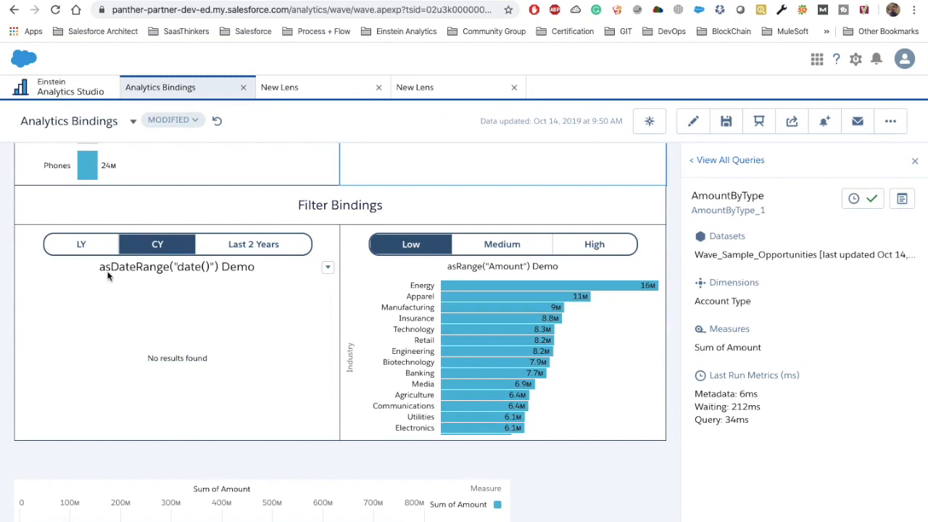
left_click(79, 246)
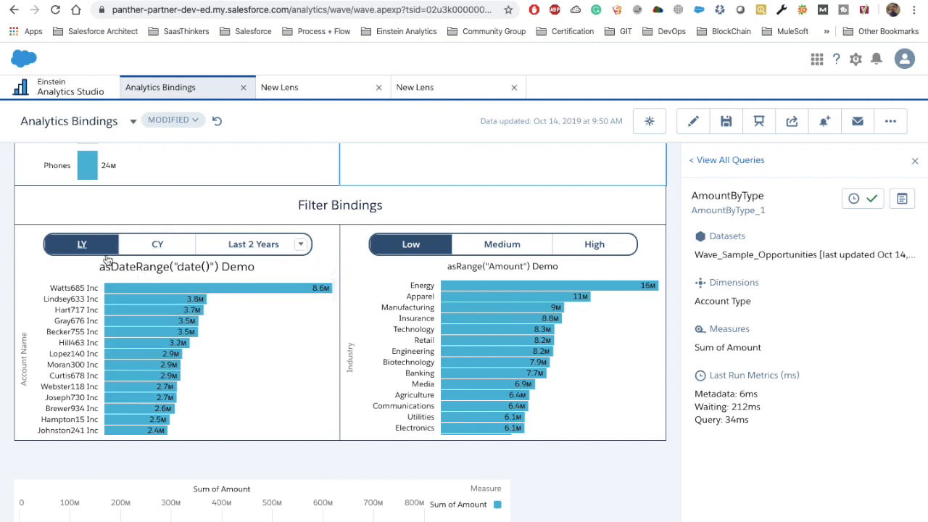
- Delete the Account_Type filter line from the second New Lens query and run the query
left_click(426, 89)
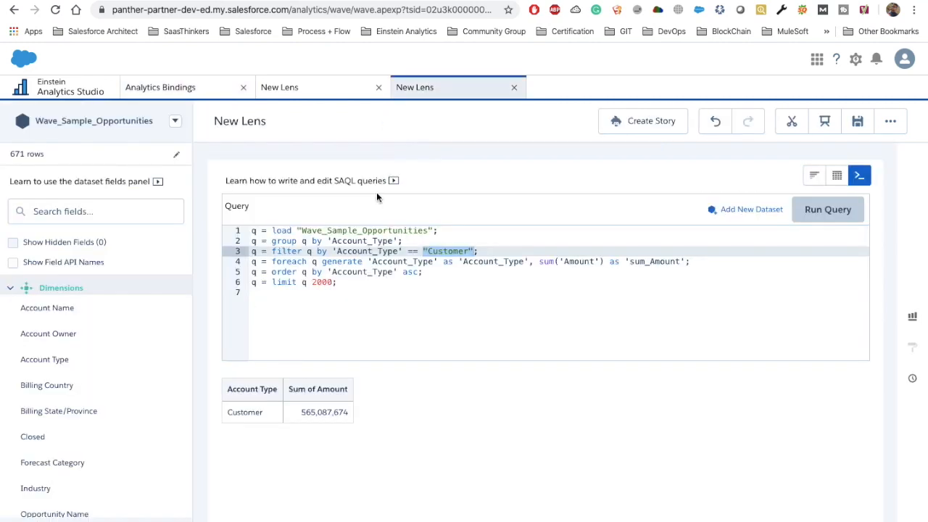
left_click(483, 251)
key("shift+Up")
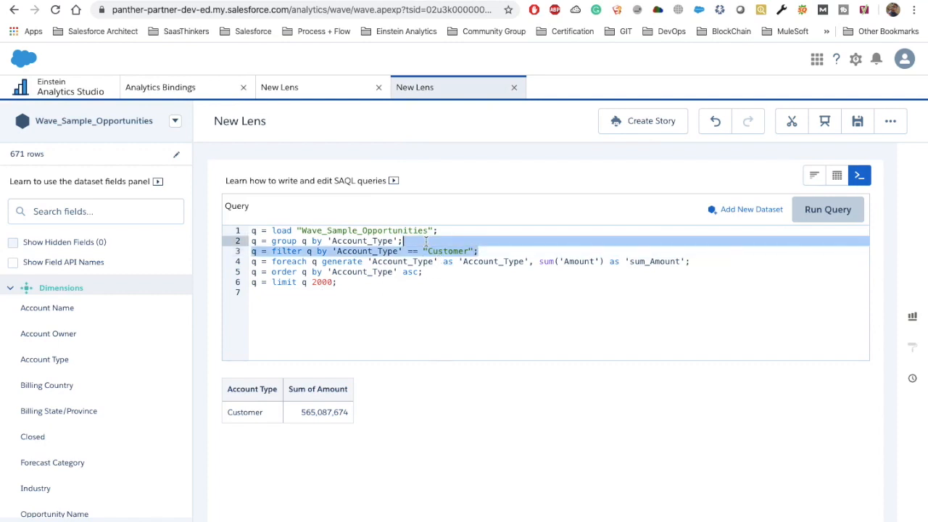
key("BackSpace")
left_click(826, 209)
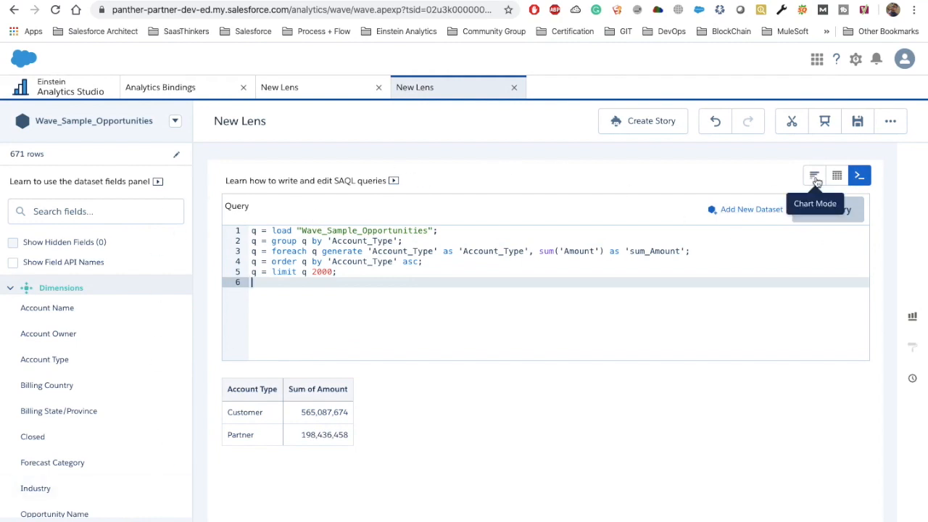
- Close the second New Lens without saving its changes and return to the remaining New Lens
left_click(514, 87)
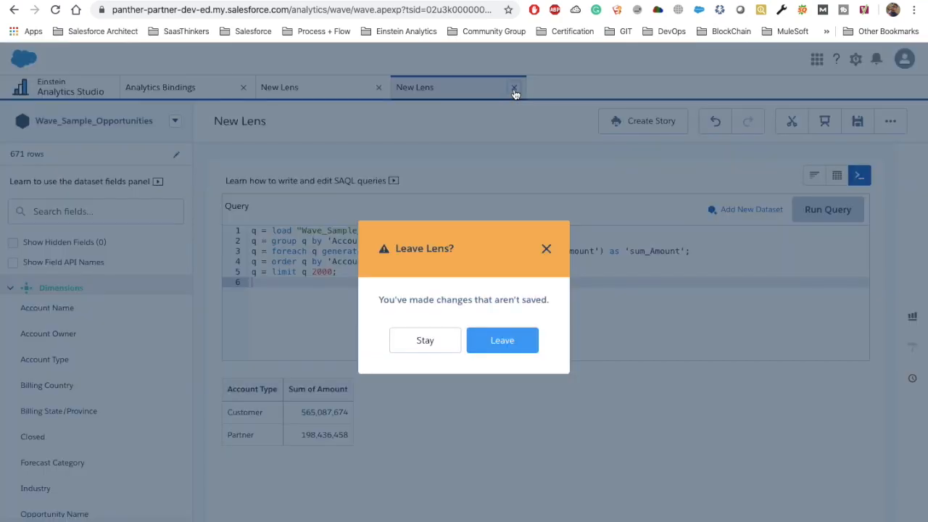
left_click(511, 341)
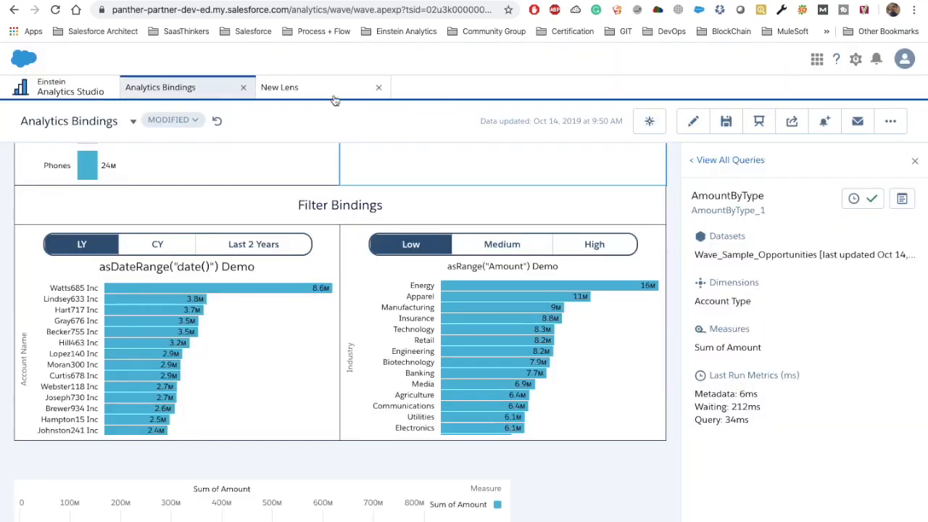
left_click(296, 87)
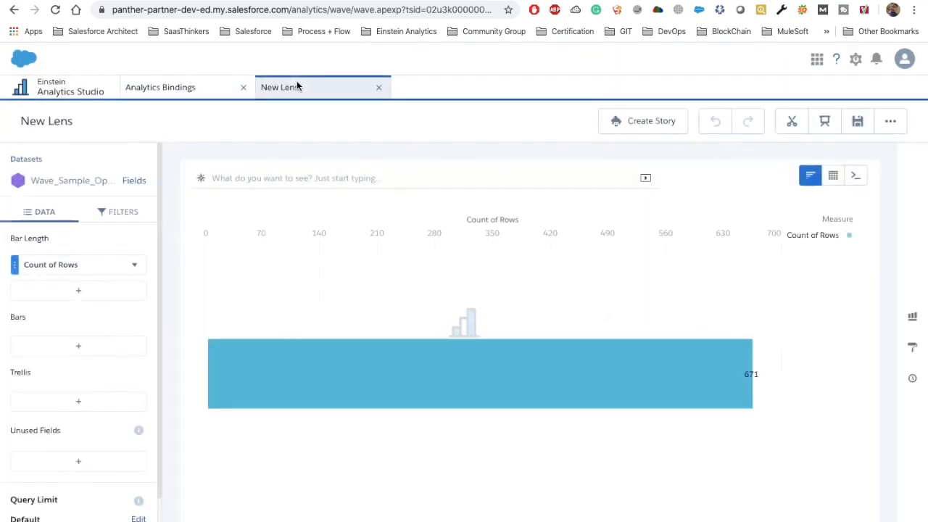
- Set the lens chart's bar length to Sum of Amount and group its bars by Account Name
left_click(84, 265)
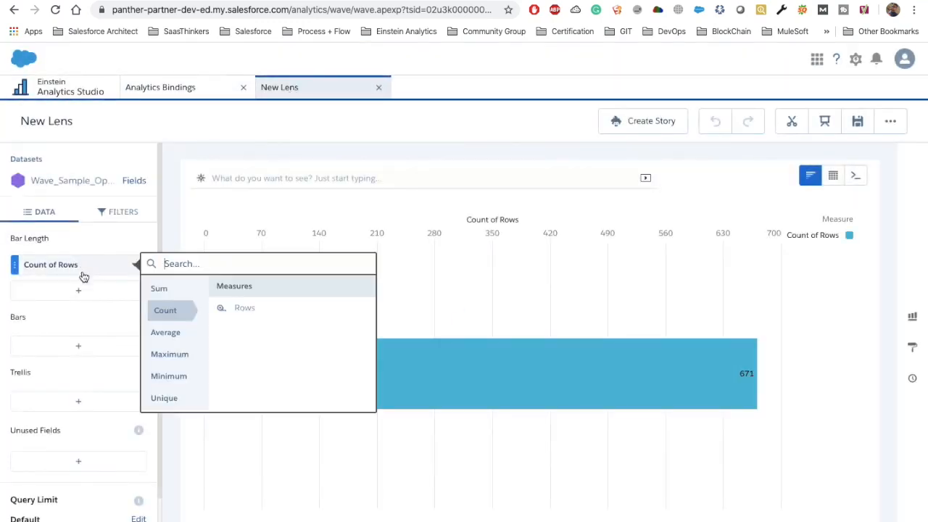
mouse_move(161, 288)
left_click(252, 307)
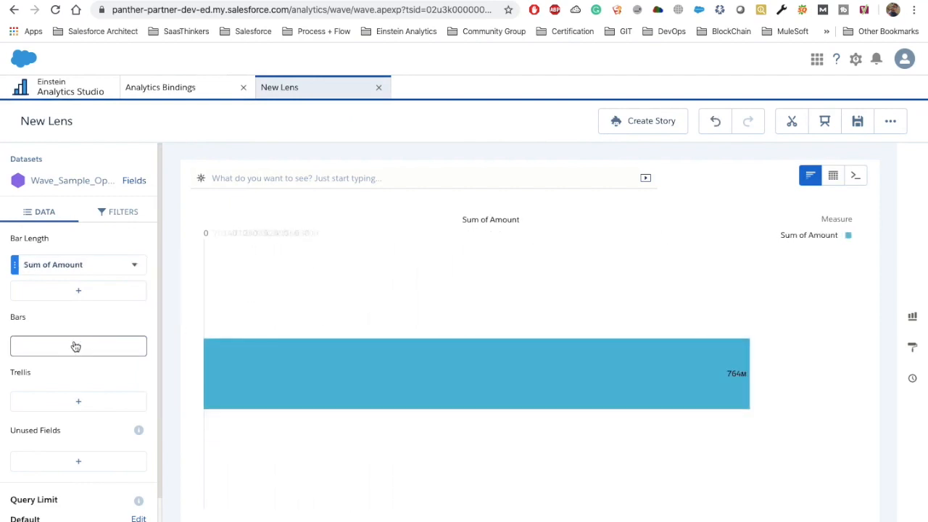
left_click(75, 345)
type("Acco")
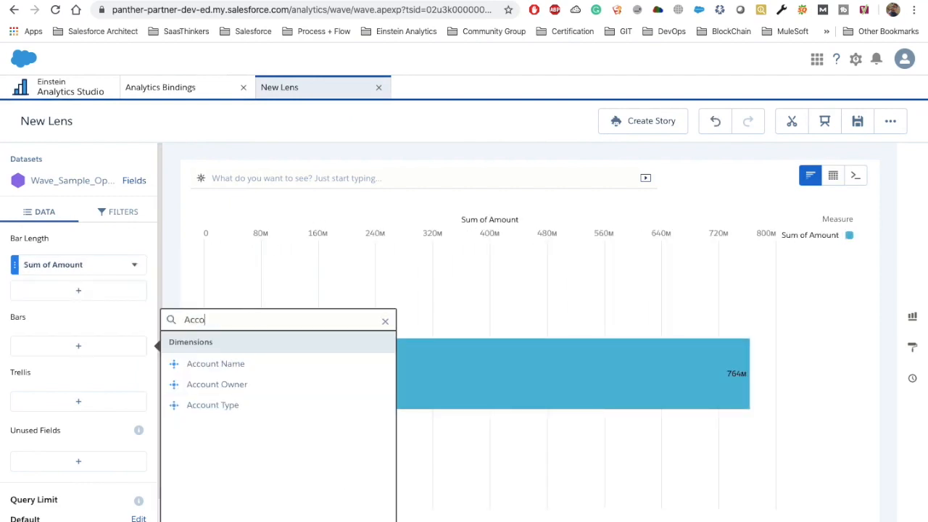
left_click(244, 363)
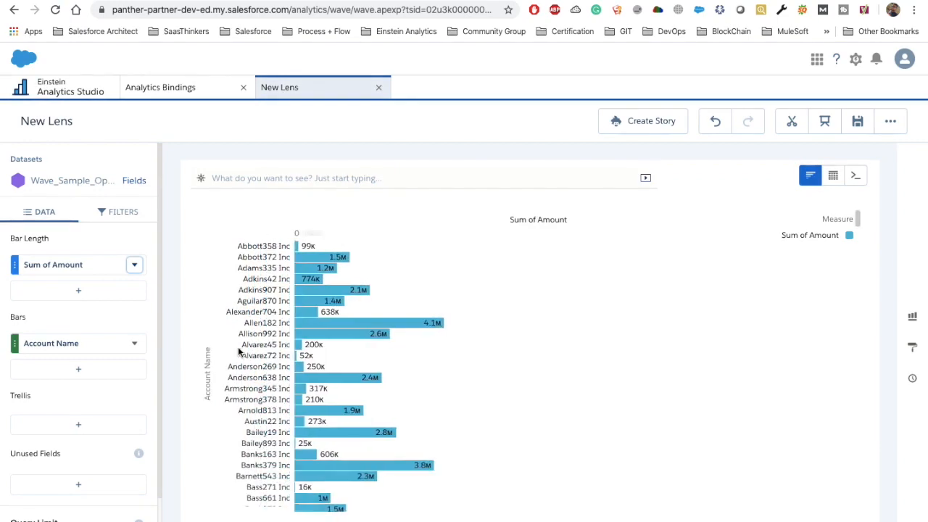
- Sort the lens chart by Sum of Amount in descending order
left_click(134, 266)
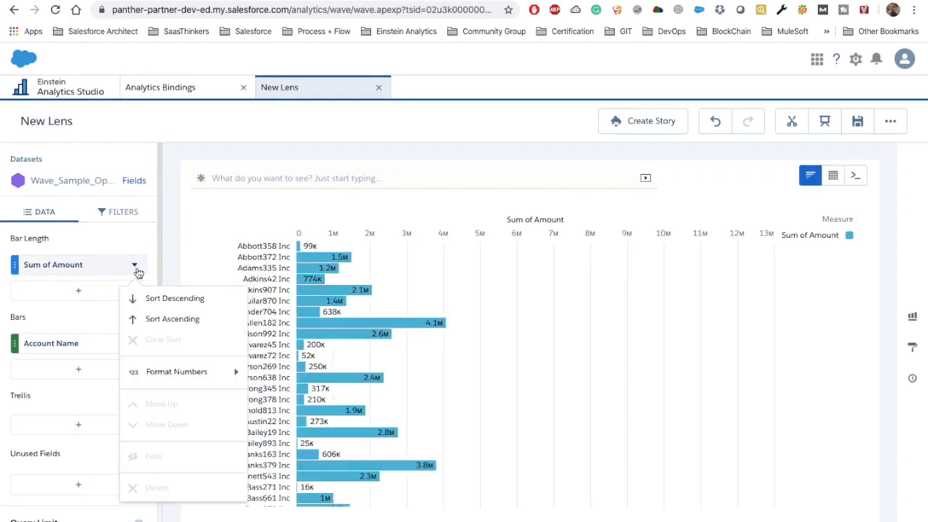
left_click(163, 303)
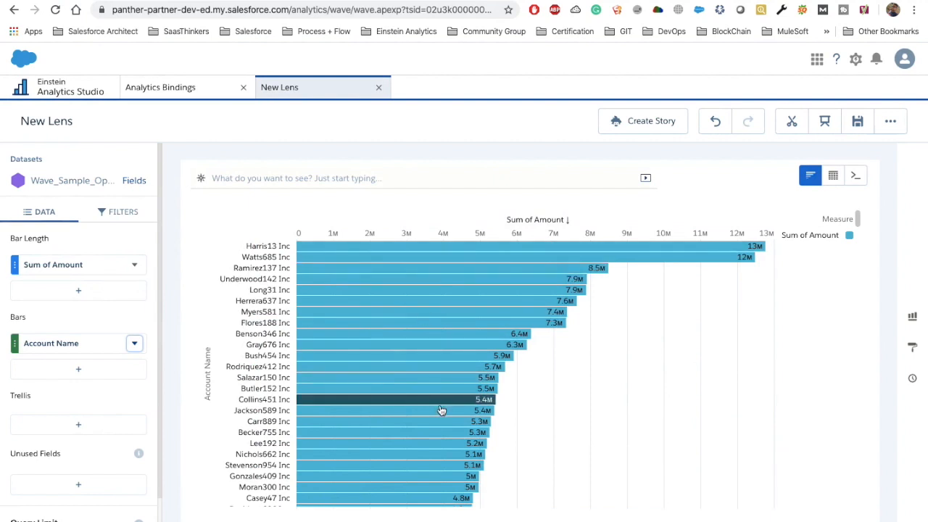
mouse_move(441, 410)
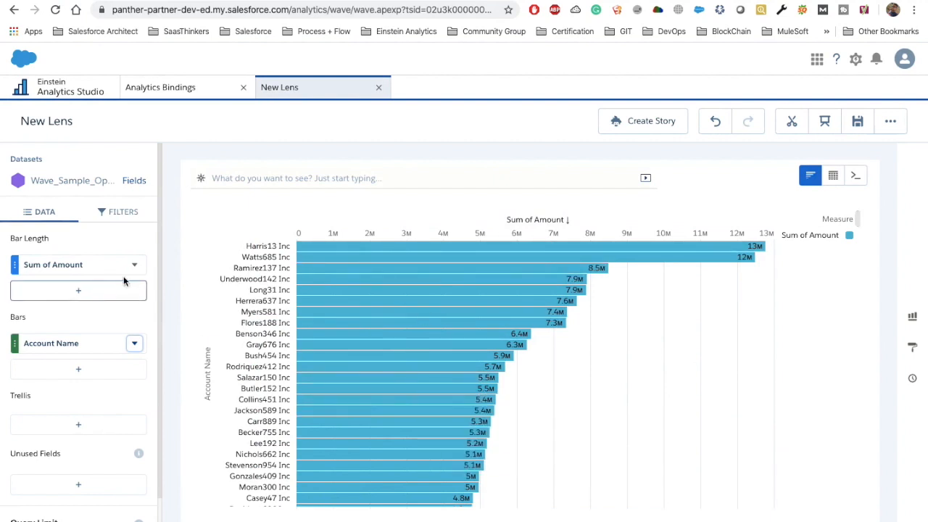
- Add a Created Date filter to the lens, set to the calendar option Previous Year
left_click(110, 214)
left_click(99, 268)
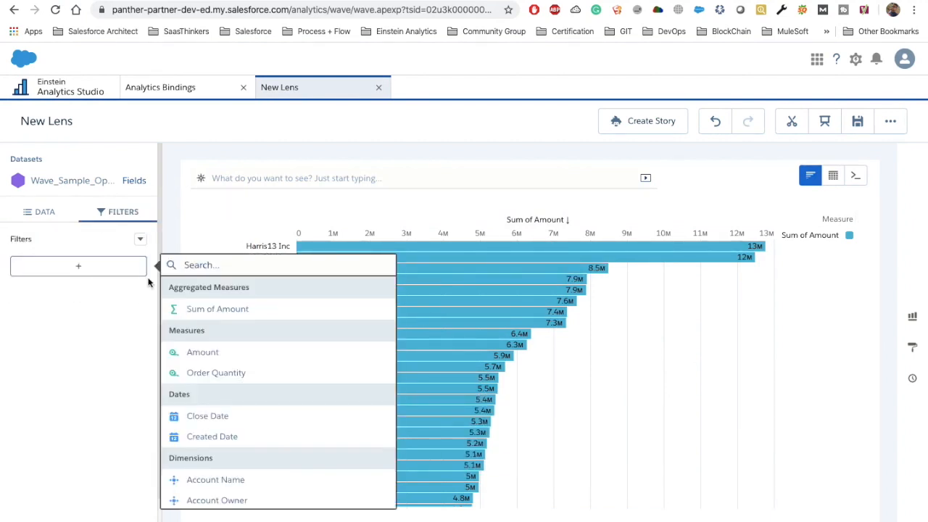
type("cre")
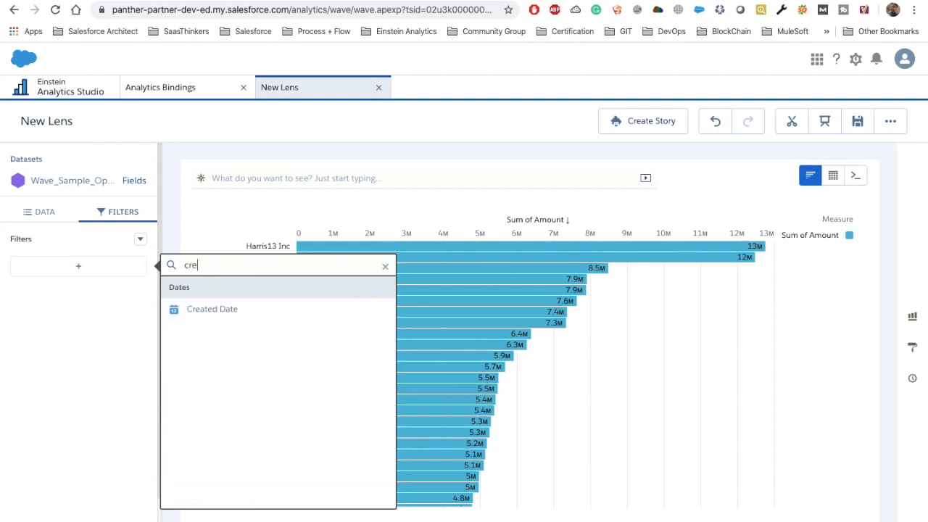
left_click(216, 312)
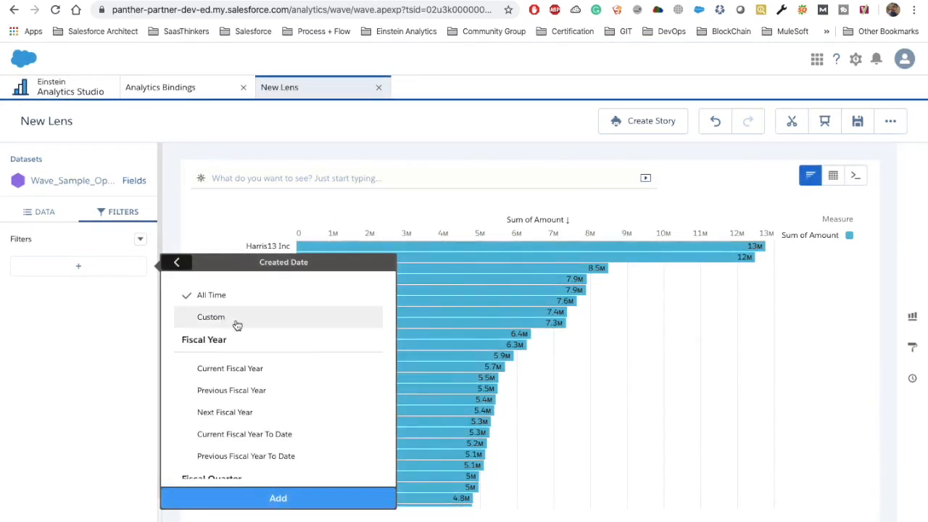
scroll(264, 422, "down", 5)
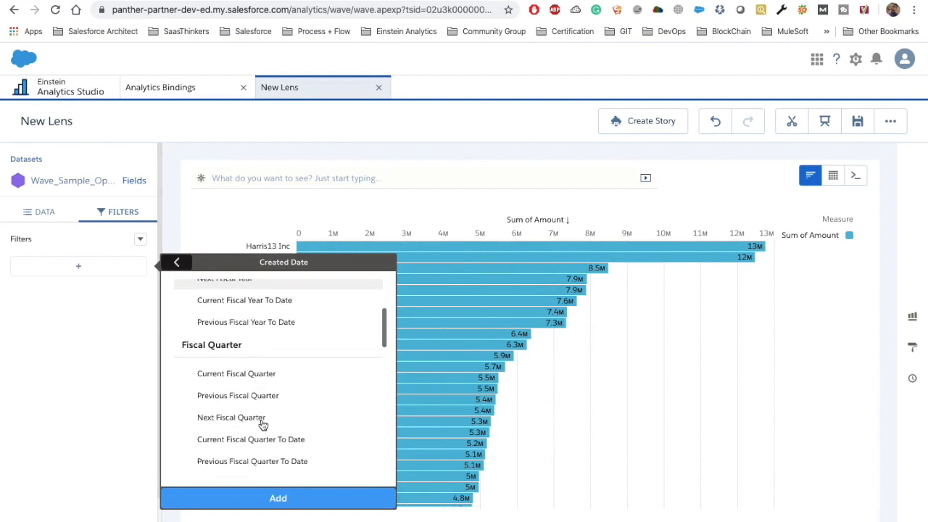
scroll(263, 425, "down", 3)
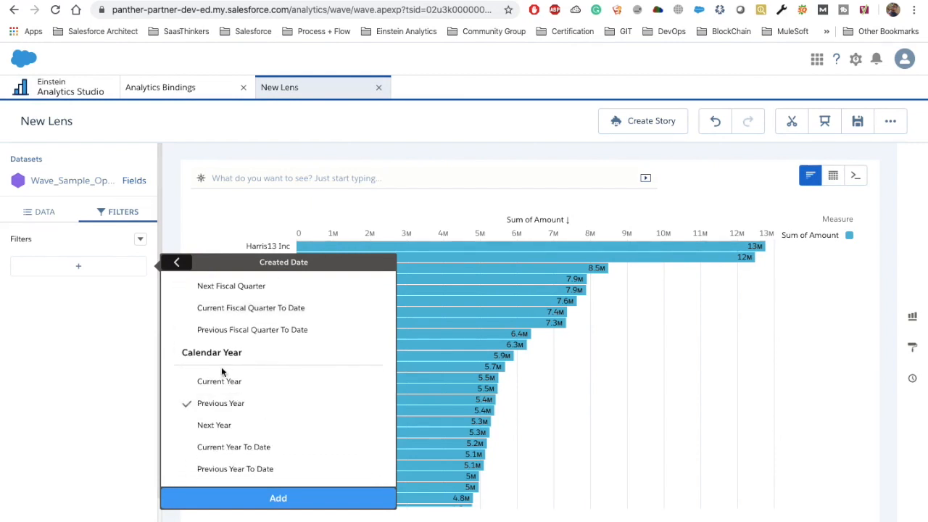
left_click(295, 499)
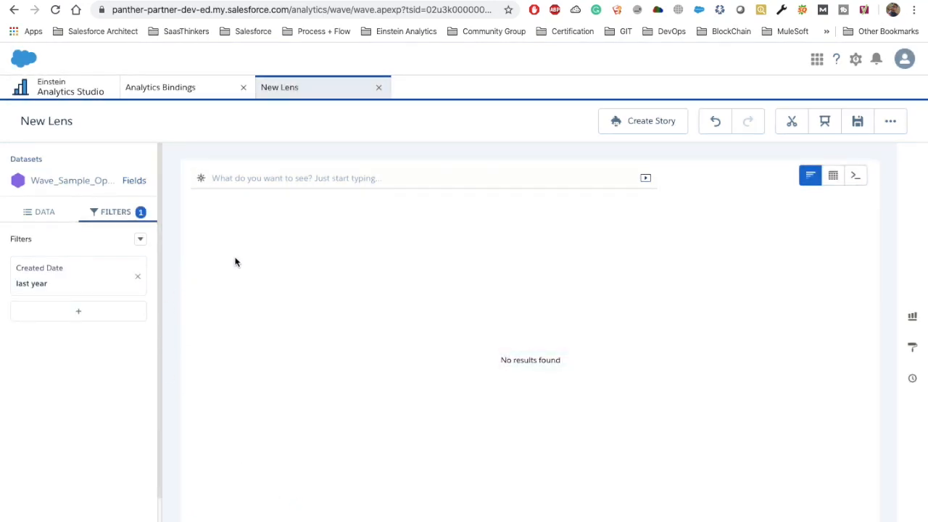
- Review the Created Date filter's period options and remove that filter from the lens
left_click(75, 283)
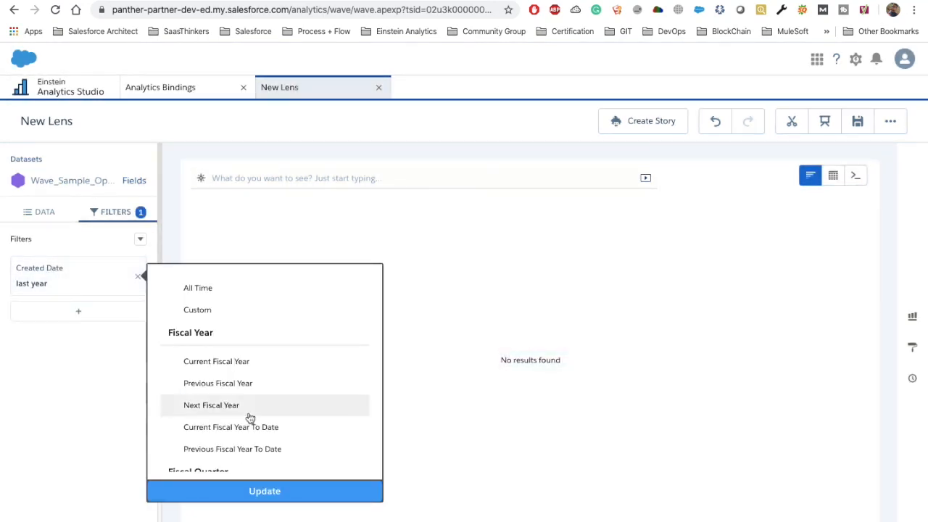
scroll(259, 362, "down", 3)
scroll(259, 365, "up", 1)
scroll(247, 362, "up", 2)
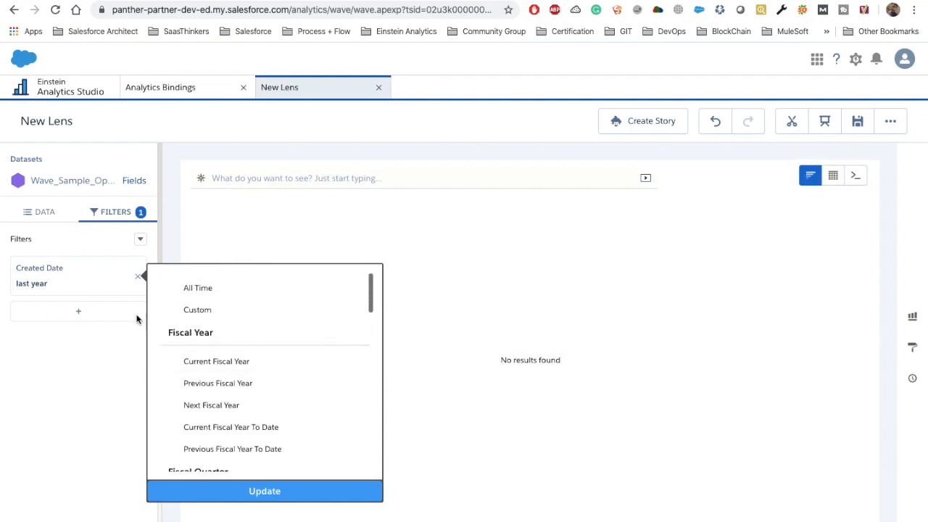
left_click(141, 276)
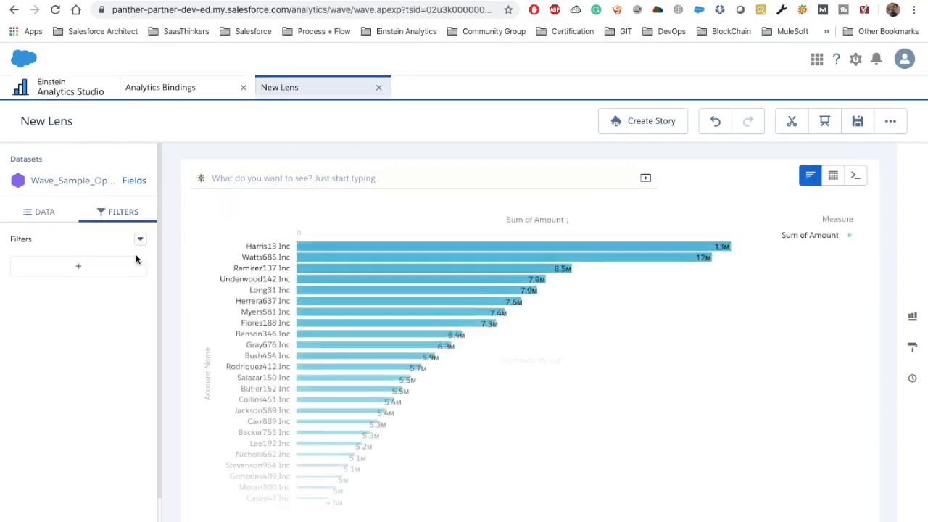
- Add a Close Date filter to the lens, set to the calendar option Previous Year
left_click(120, 271)
left_click(226, 421)
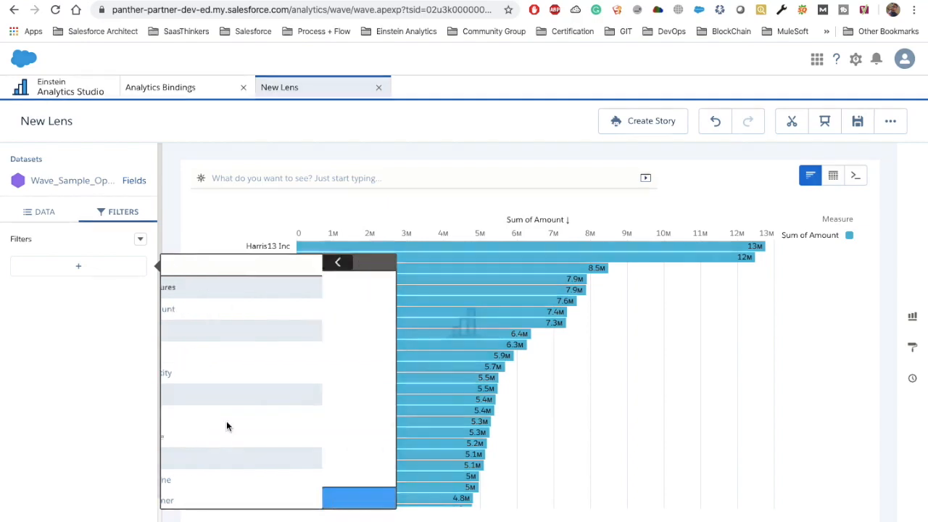
scroll(280, 428, "down", 4)
scroll(280, 431, "down", 3)
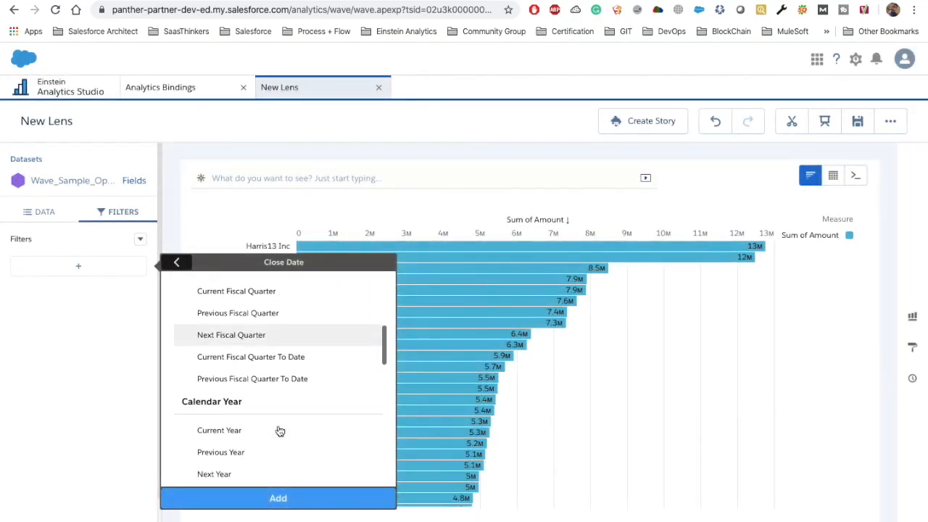
left_click(270, 421)
left_click(279, 498)
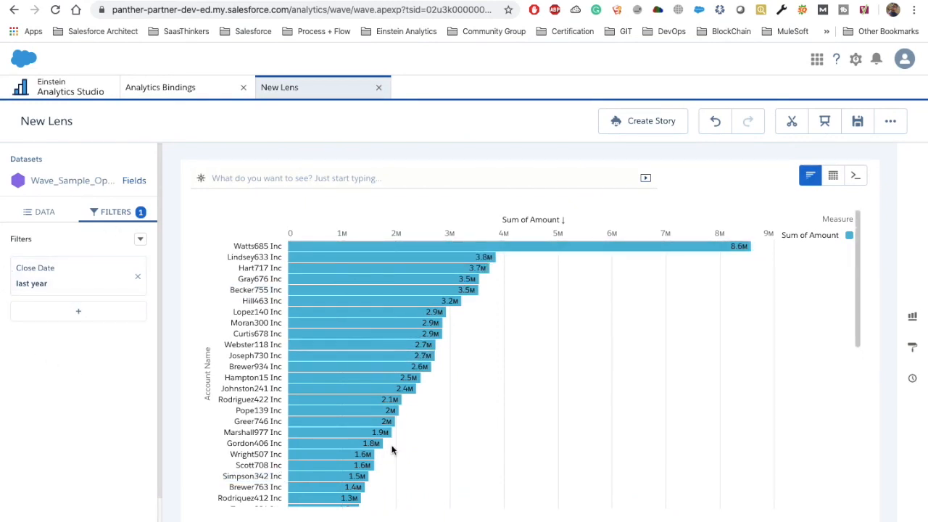
- Show the lens as a SAQL query and examine the date() function and Close_Date fields in its filter line
left_click(856, 177)
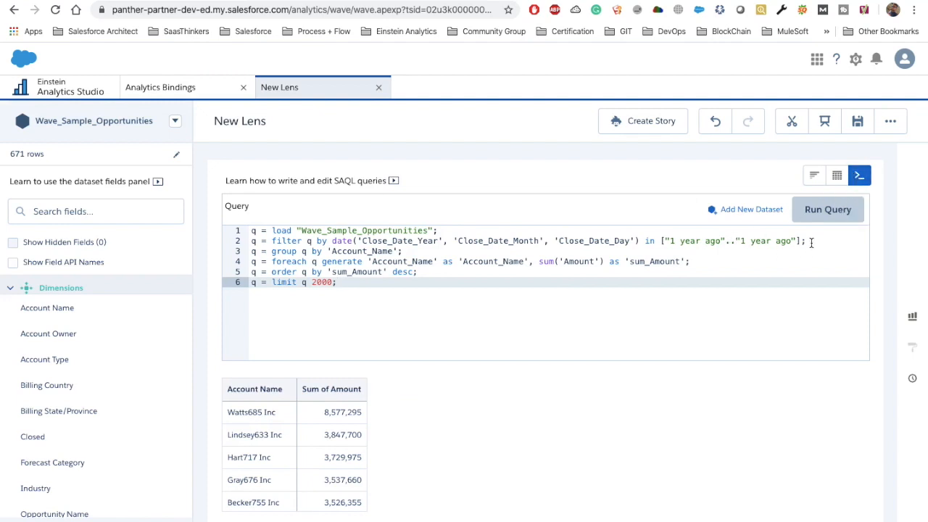
left_click(333, 240)
left_click_drag(332, 240, 813, 240)
double_click(380, 242)
double_click(341, 242)
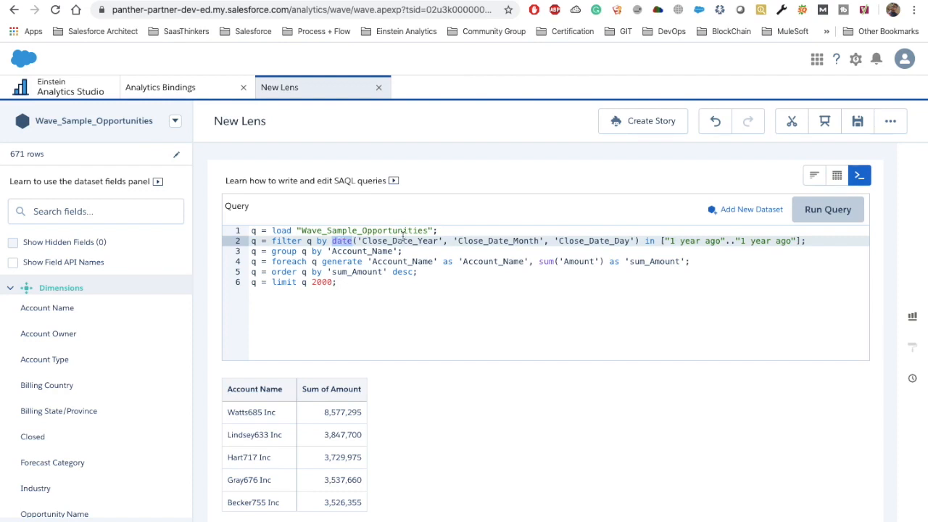
left_click_drag(413, 241, 362, 241)
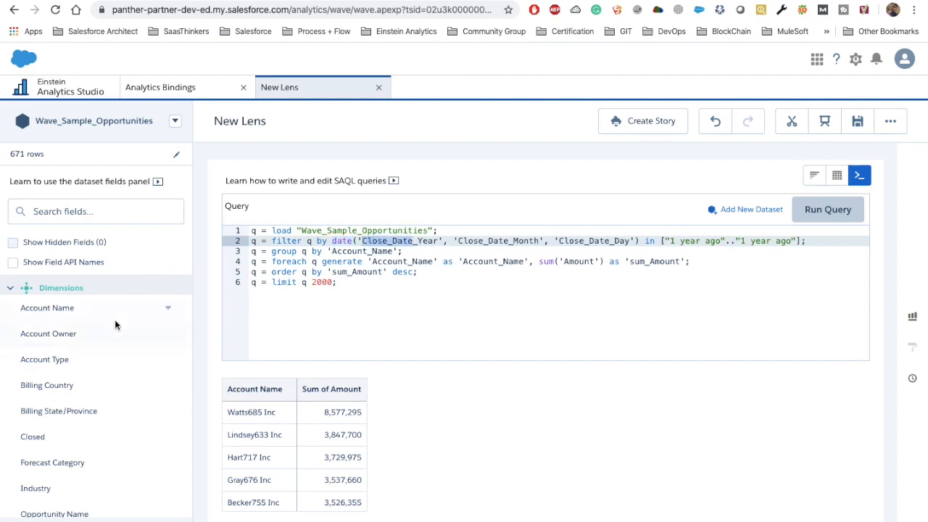
- Search the dataset fields for "clos" and examine the Close Date field's options and its derived date parts
scroll(120, 362, "down", 3)
left_click(67, 215)
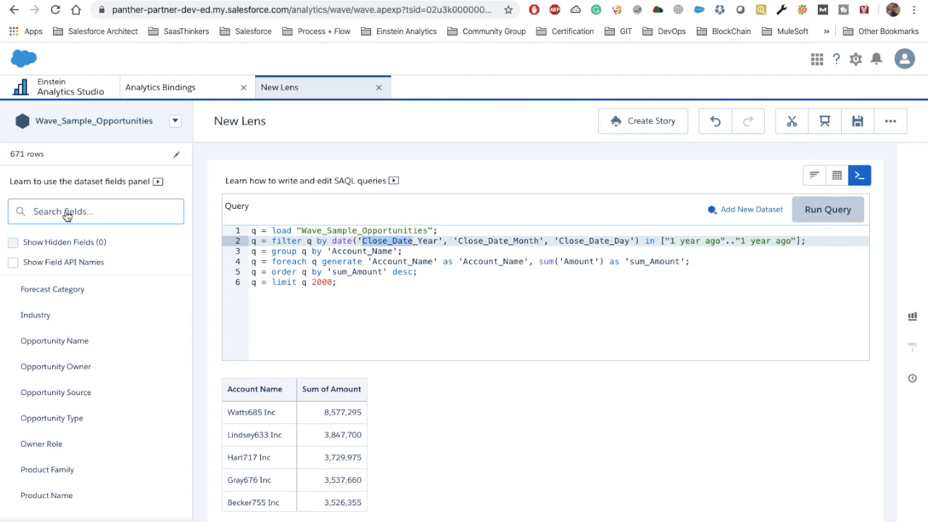
type("clos")
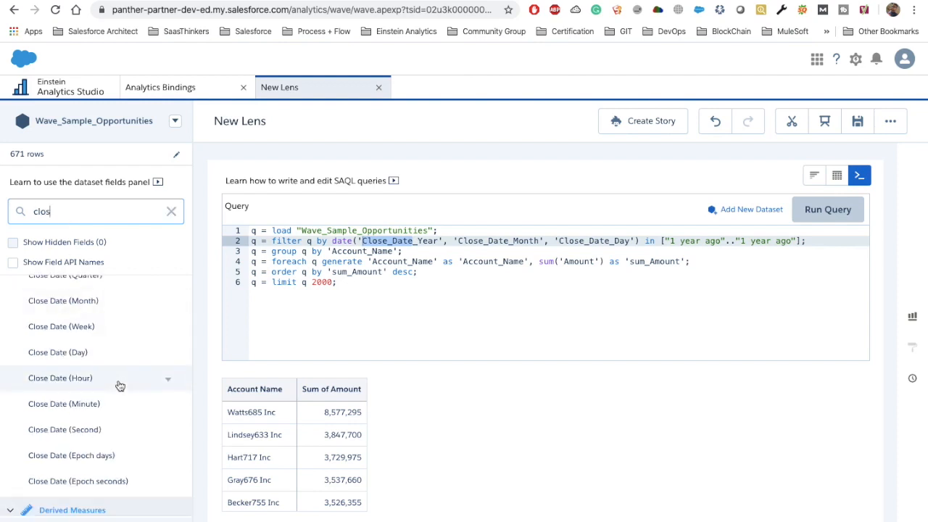
scroll(118, 385, "up", 3)
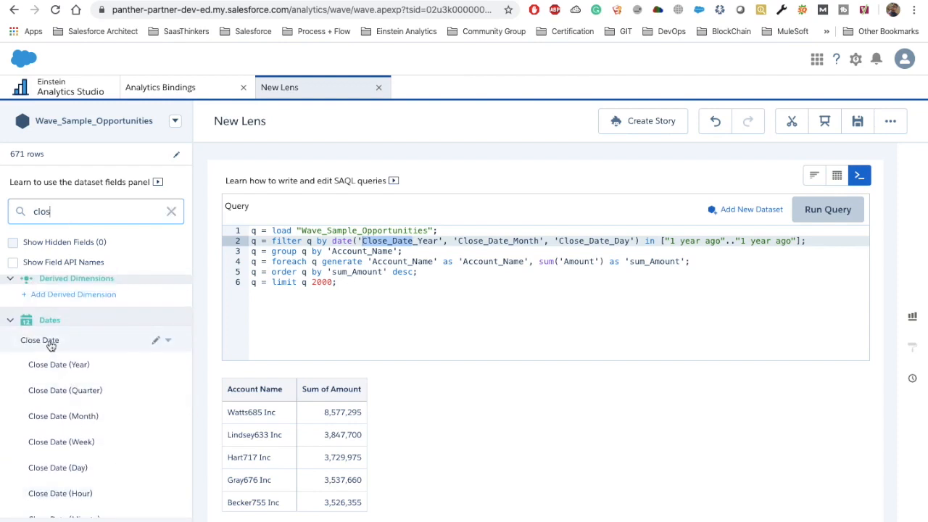
left_click(168, 341)
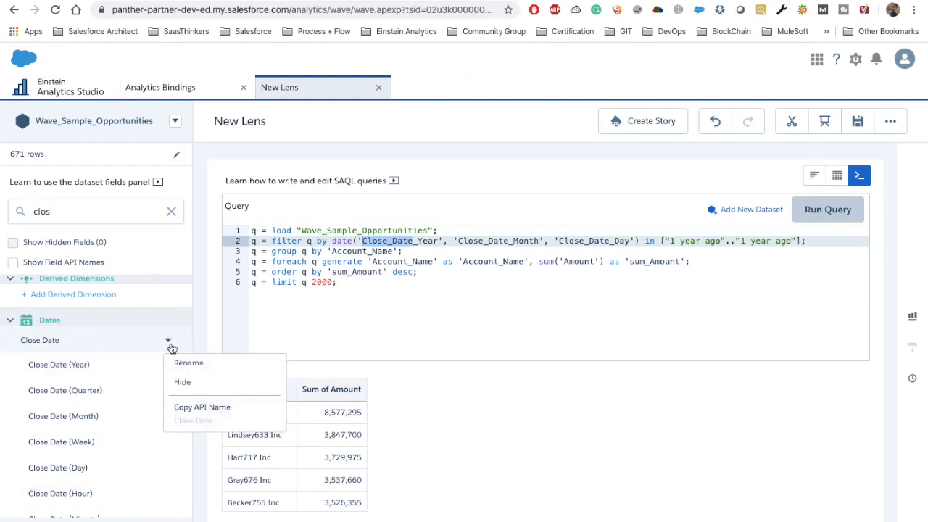
left_click(171, 347)
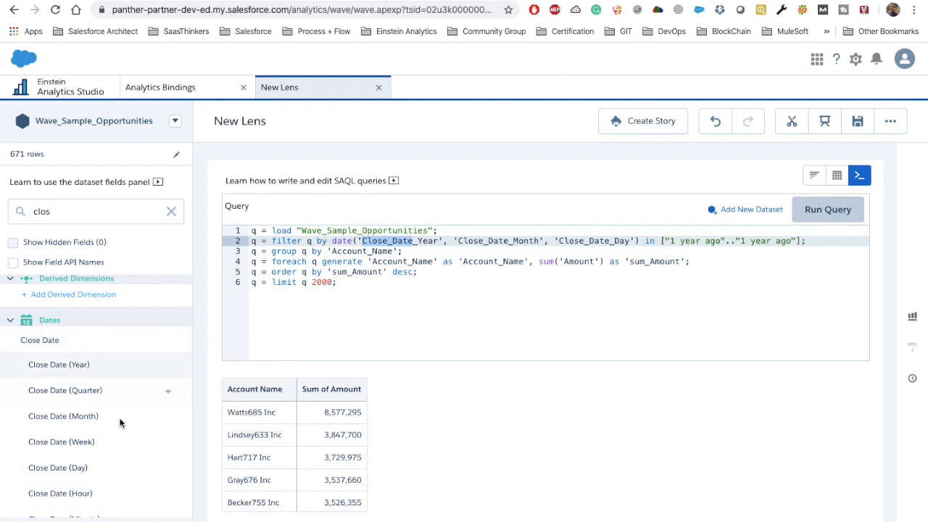
scroll(110, 493, "down", 1)
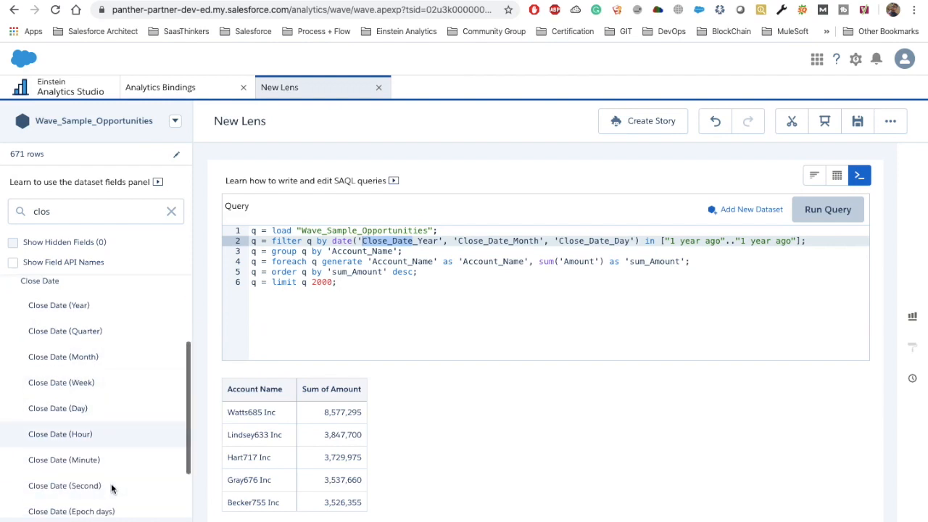
- Examine the Close Date fields of the dataset and the Year, Month and Day arguments of the query's date filter
scroll(121, 460, "down", 1)
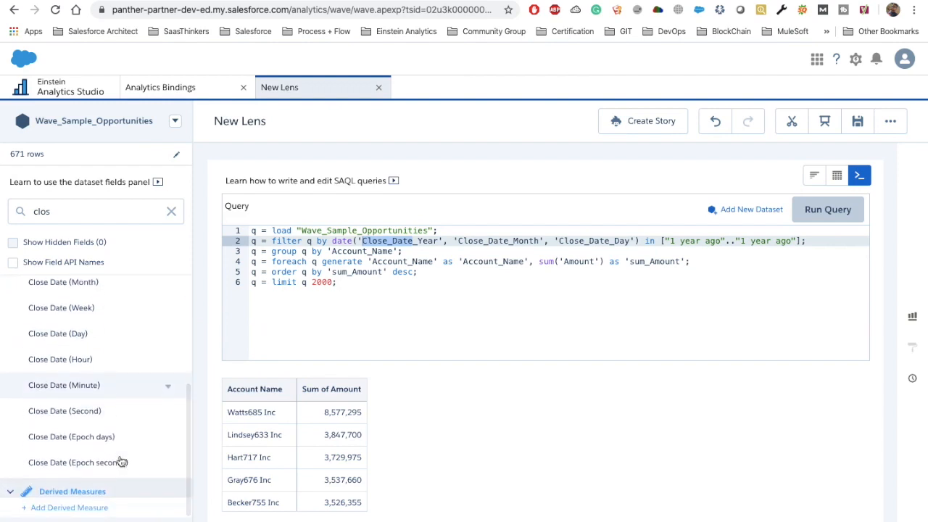
scroll(120, 458, "up", 3)
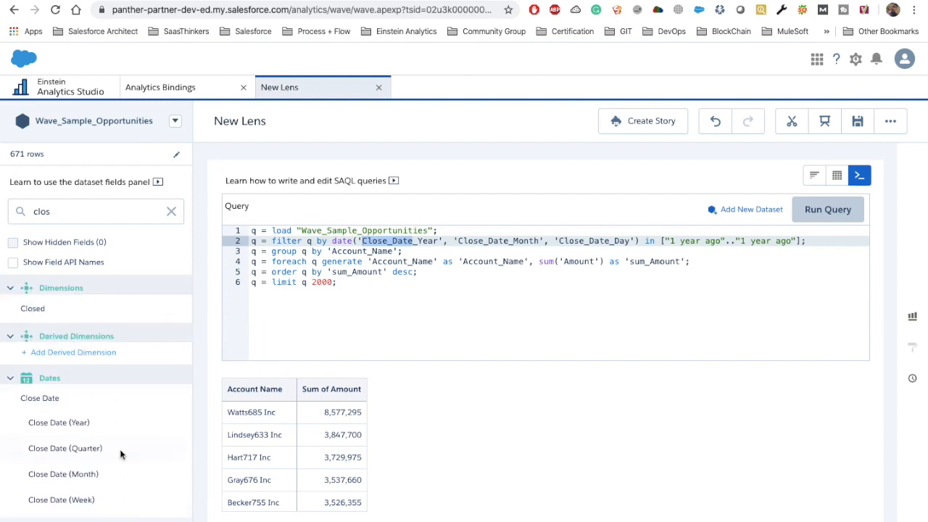
double_click(389, 242)
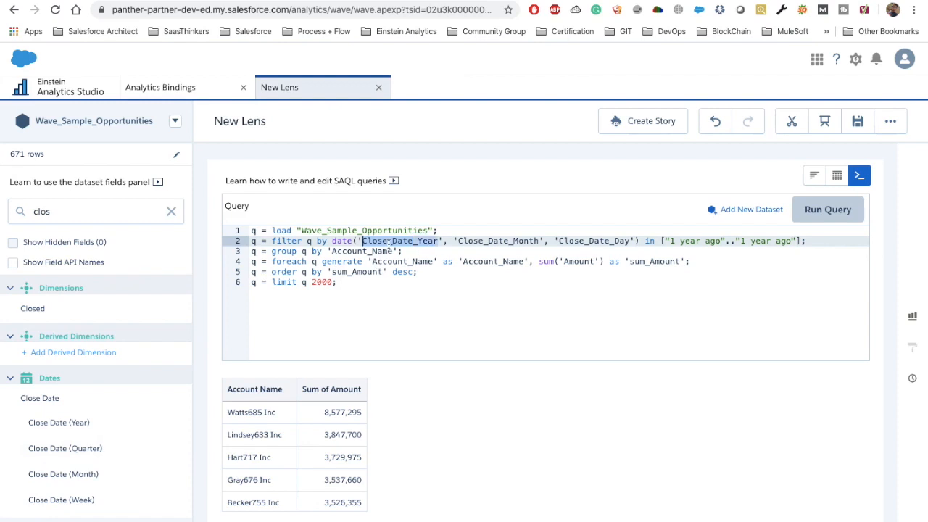
left_click(494, 241)
double_click(610, 241)
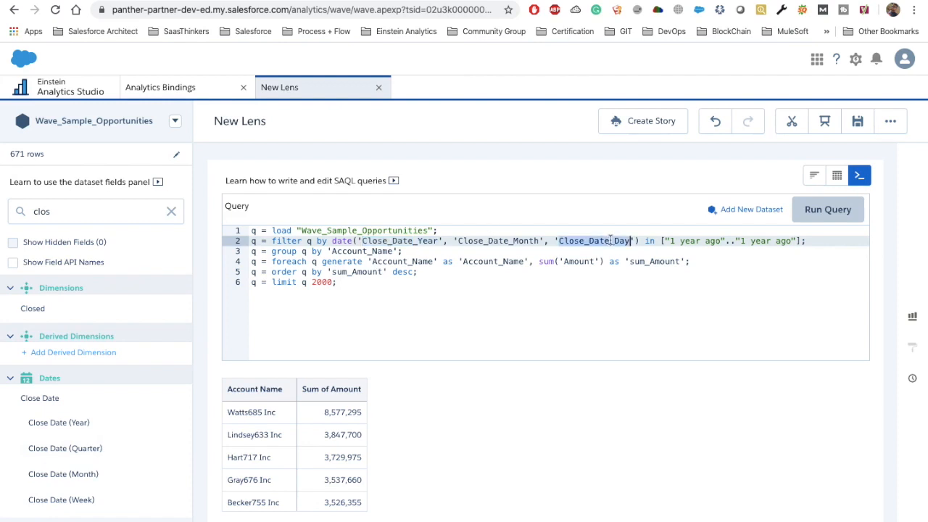
left_click_drag(636, 243, 357, 241)
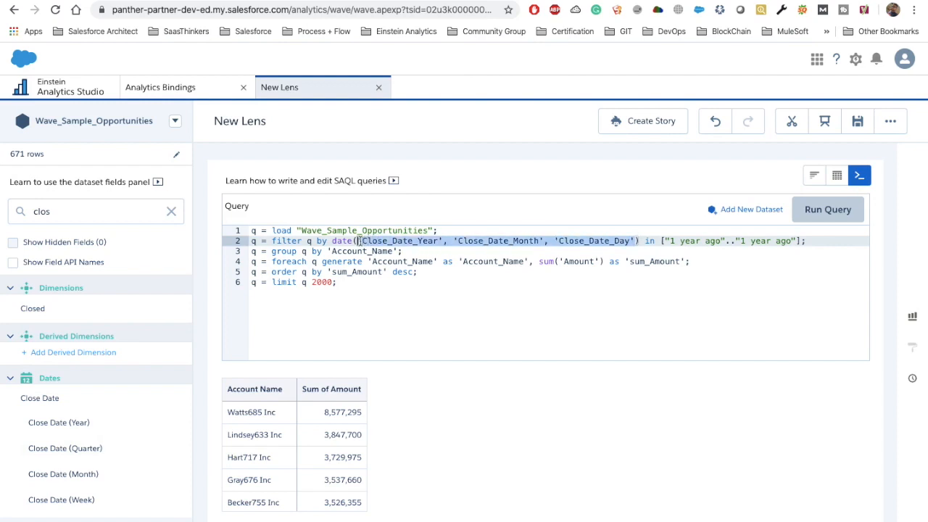
double_click(404, 242)
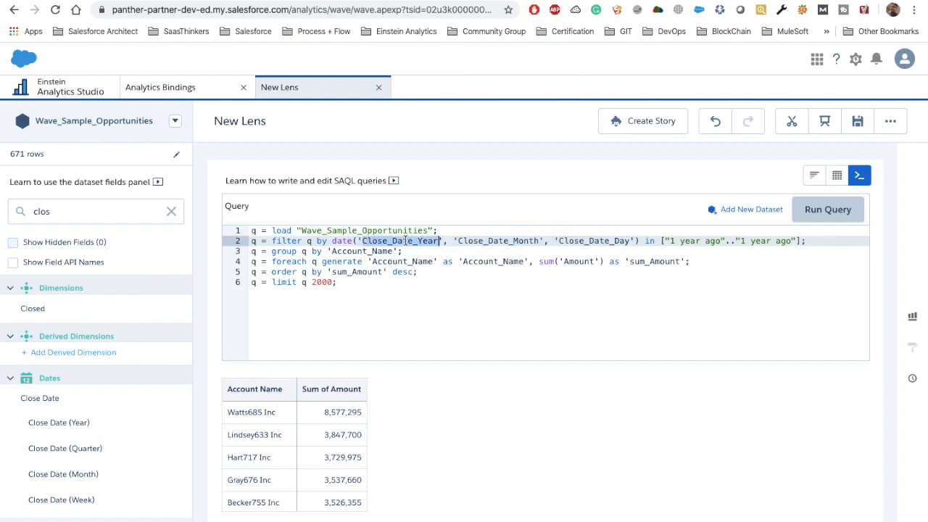
left_click(494, 250)
double_click(591, 242)
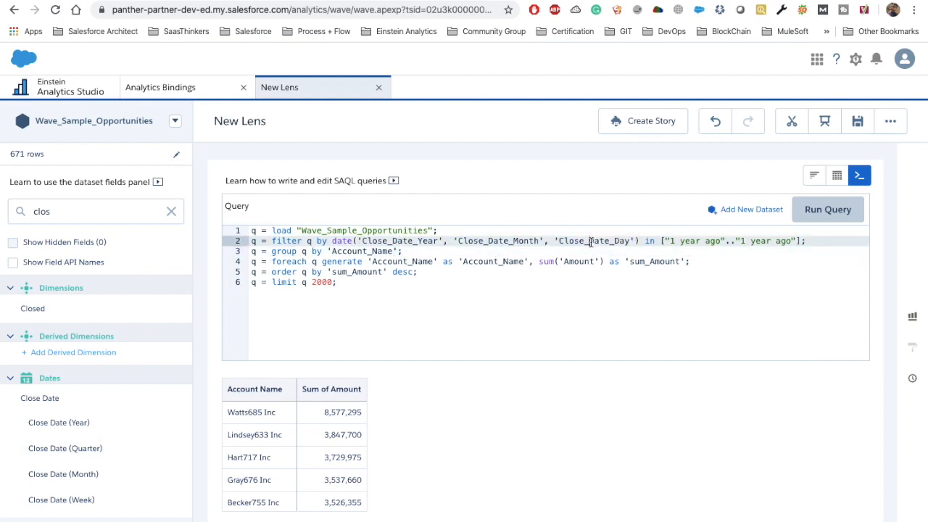
- Examine the "in" clause of the query's date filter and its start and end range values
left_click_drag(642, 242, 656, 241)
left_click_drag(664, 242, 797, 241)
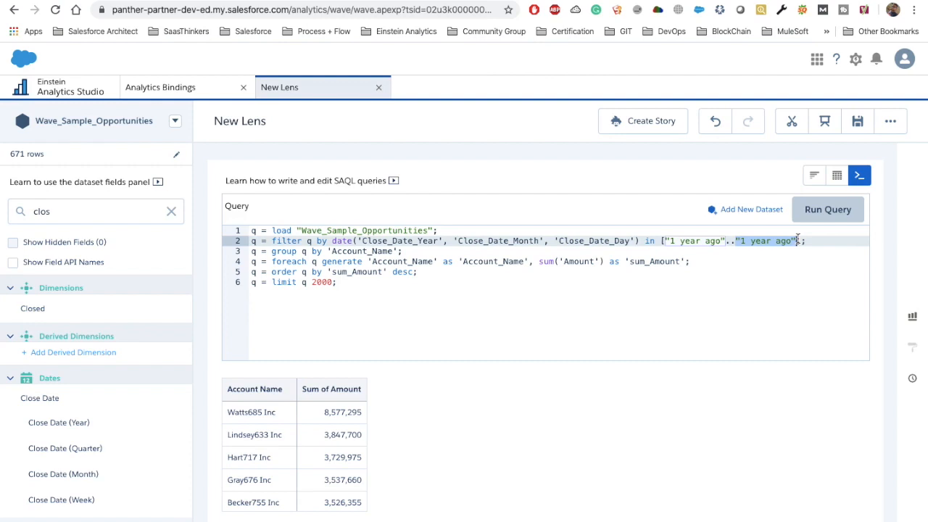
left_click(797, 240)
mouse_move(789, 240)
left_mouse_down()
mouse_move(660, 241)
mouse_move(802, 241)
left_mouse_up()
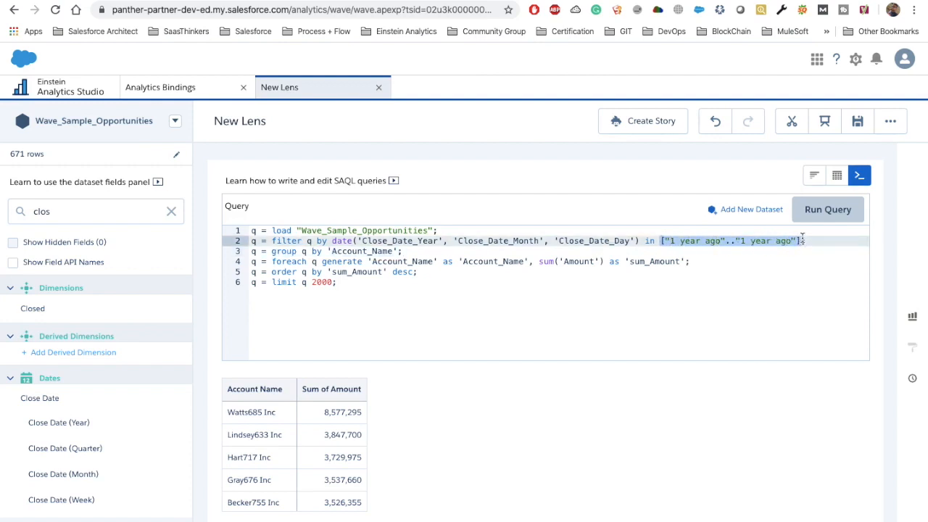
left_click(736, 243)
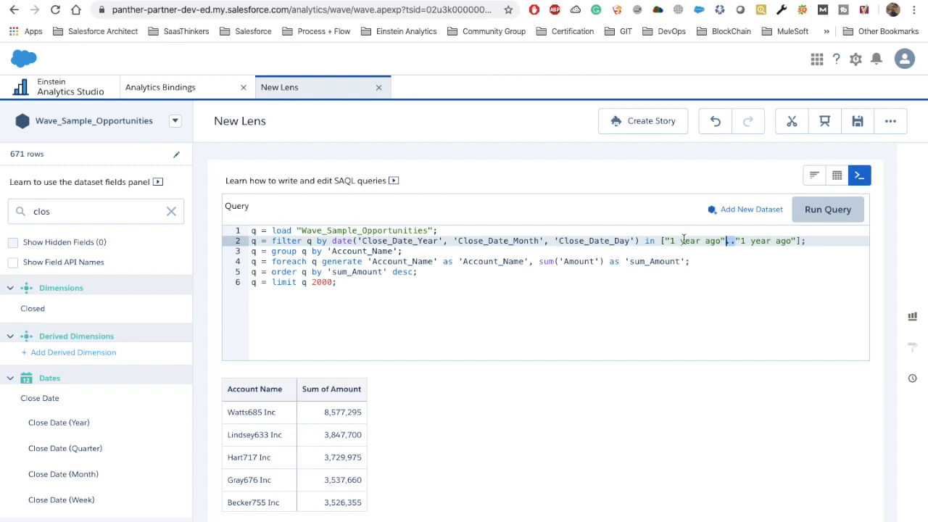
left_click_drag(671, 240, 792, 241)
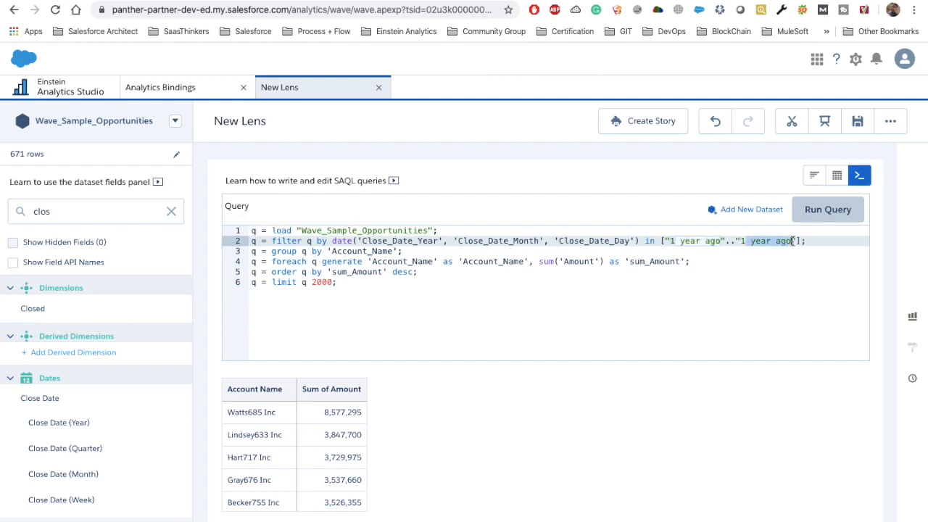
- Set the start of the filter's date range to "10 year ago" and run the query to check the top account's amount
left_click(675, 241)
type("0")
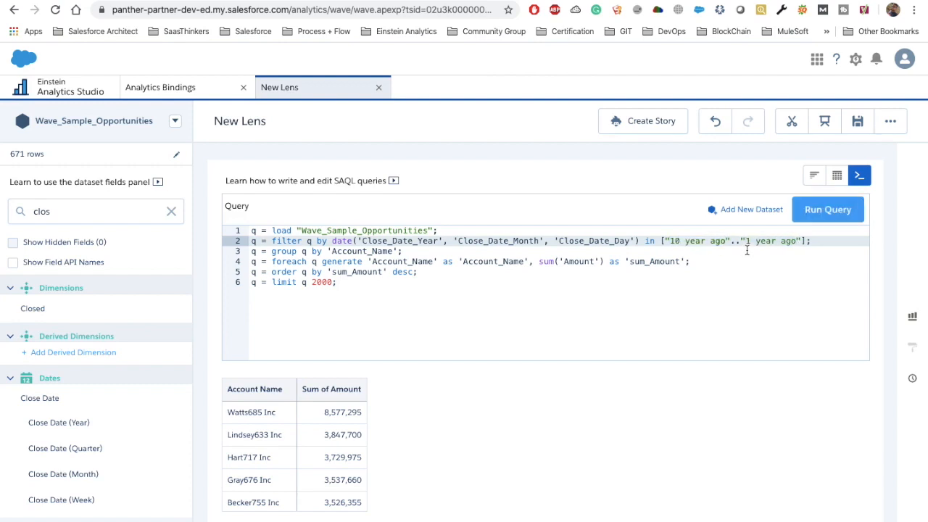
left_click(817, 211)
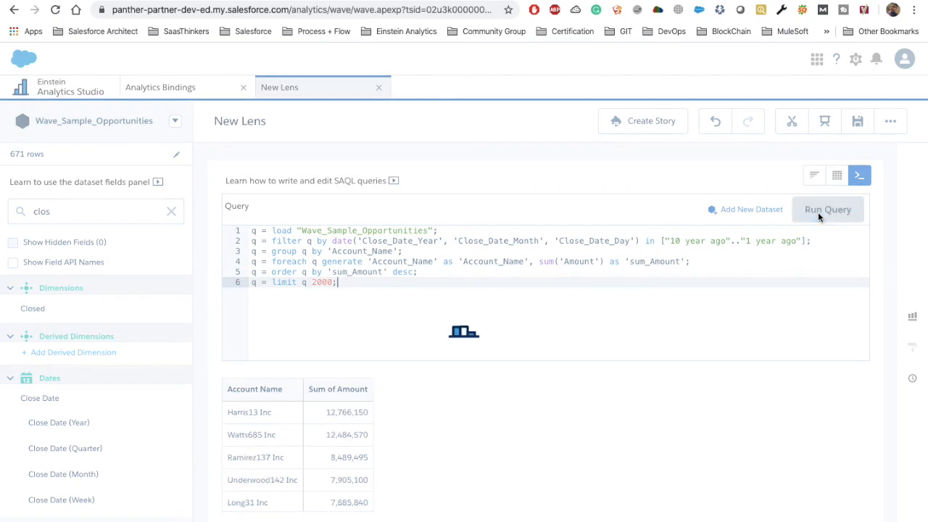
left_click_drag(324, 413, 368, 412)
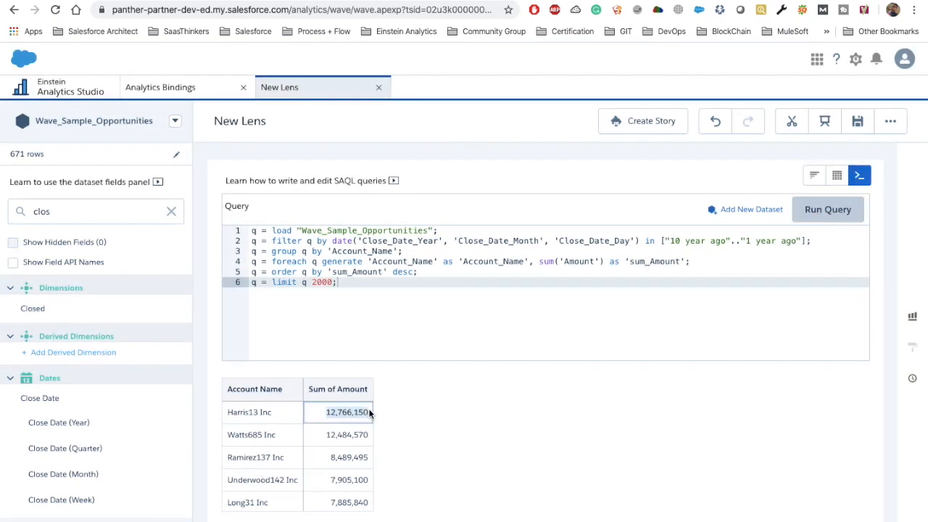
- Set the start of the filter's date range back to "1 year ago" and rerun the query to check the top account's amount
left_click(682, 240)
key("BackSpace")
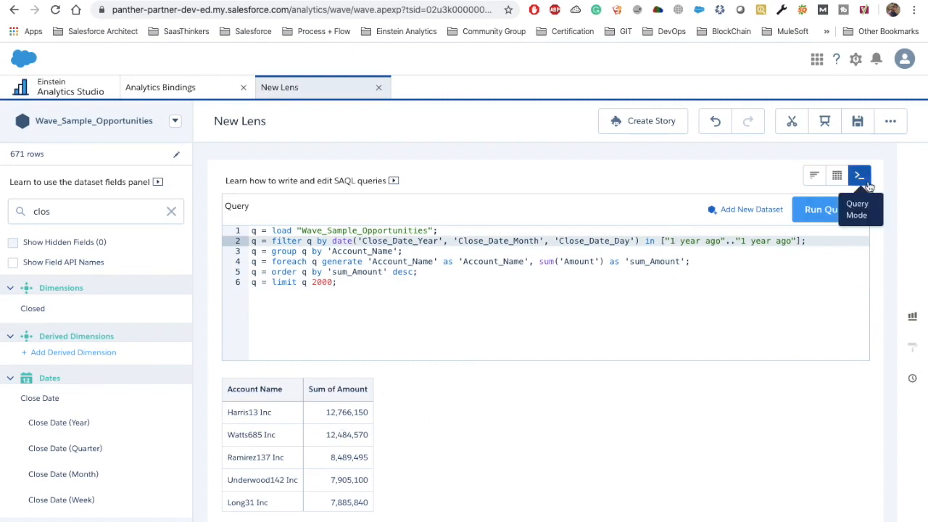
left_click(827, 209)
left_click_drag(325, 411, 363, 414)
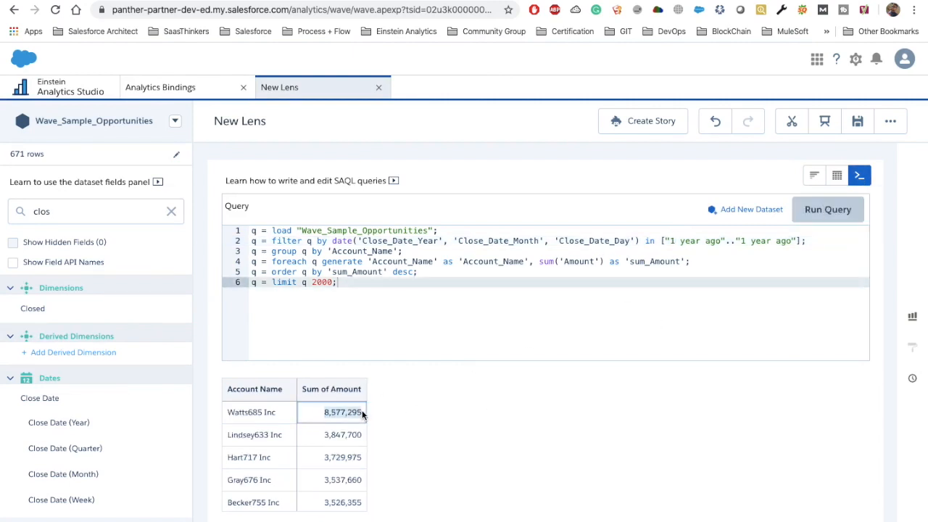
- Review the query's date filter line, then show the query details of the LY/CY/Last 2 Years toggle on the Analytics Bindings dashboard
left_click(673, 240)
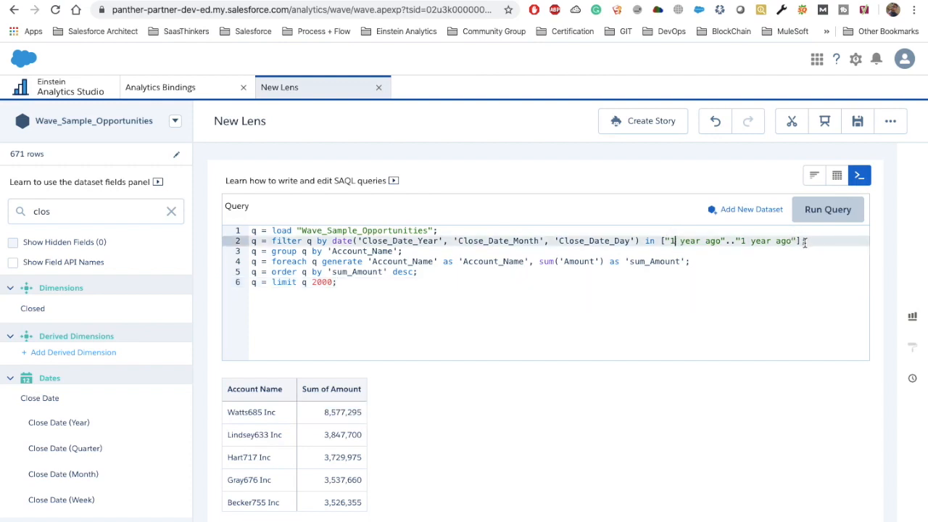
left_click_drag(811, 243, 245, 242)
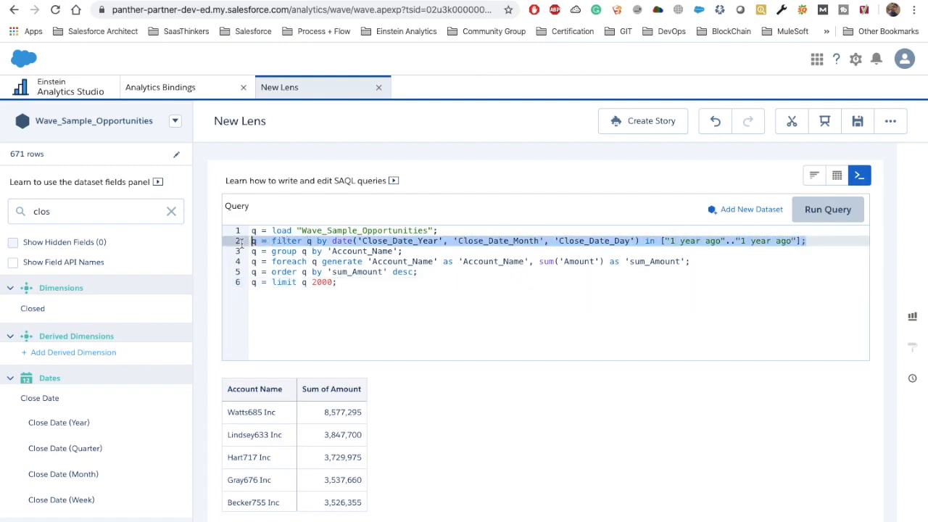
left_click(190, 91)
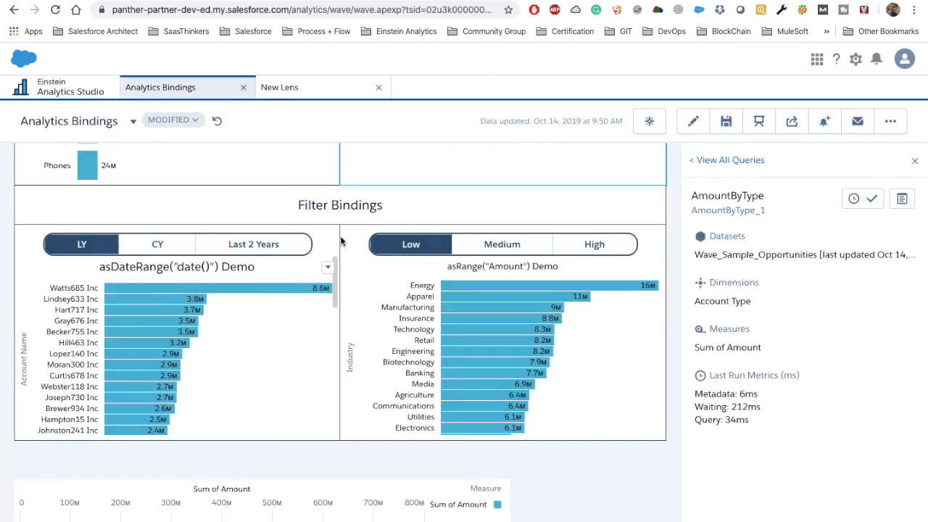
left_click(299, 246)
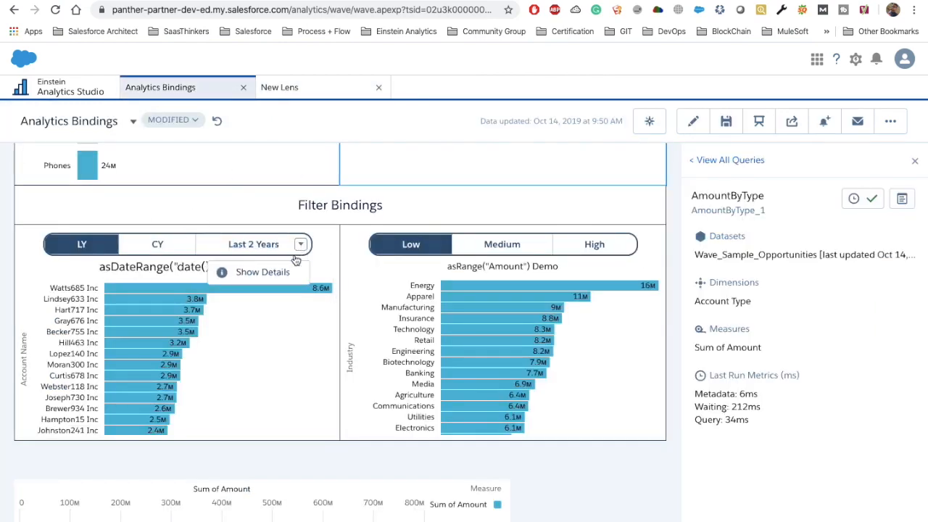
left_click(275, 270)
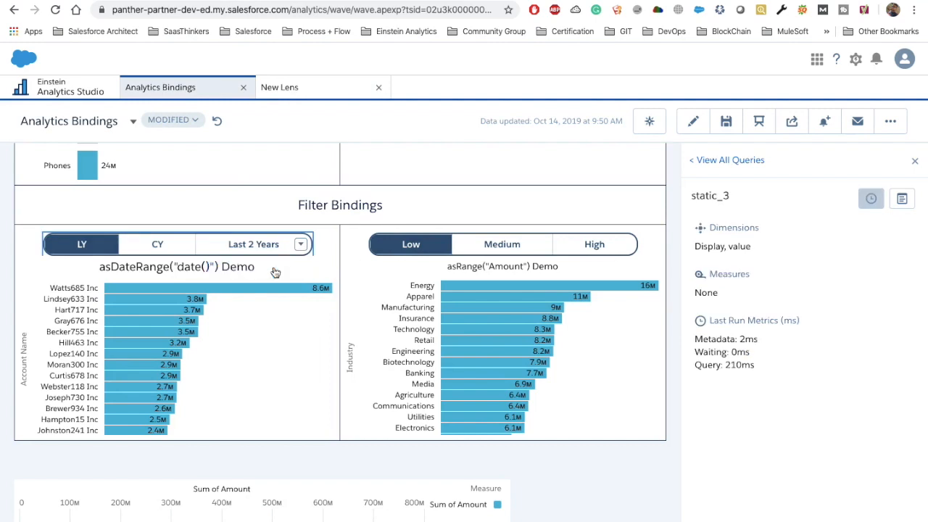
double_click(708, 192)
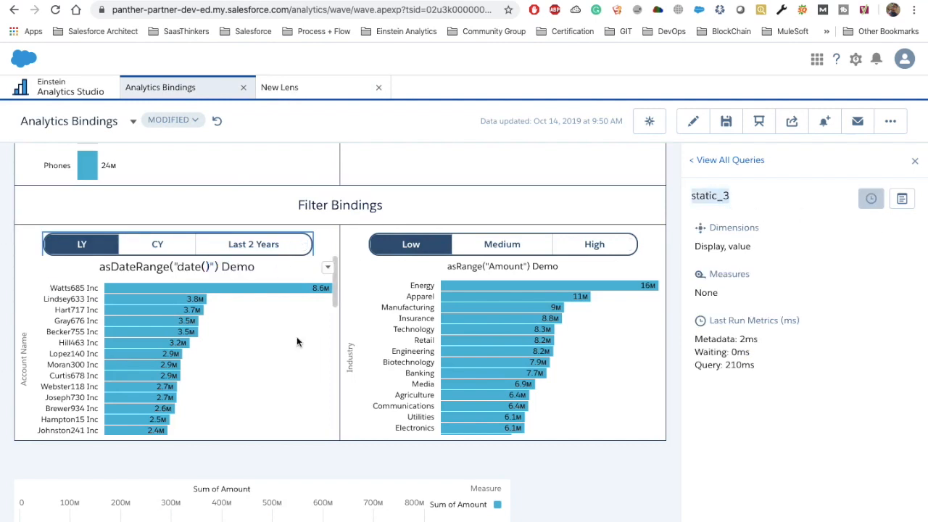
- Open the Analytics Bindings dashboard for editing and delete the Sum of Amount chart below the Filter Bindings section
left_click(694, 122)
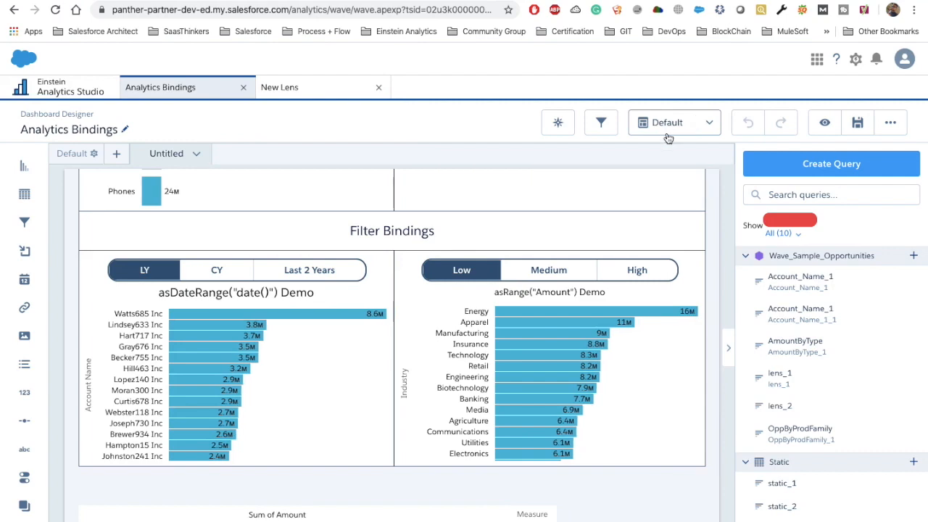
scroll(263, 369, "down", 1)
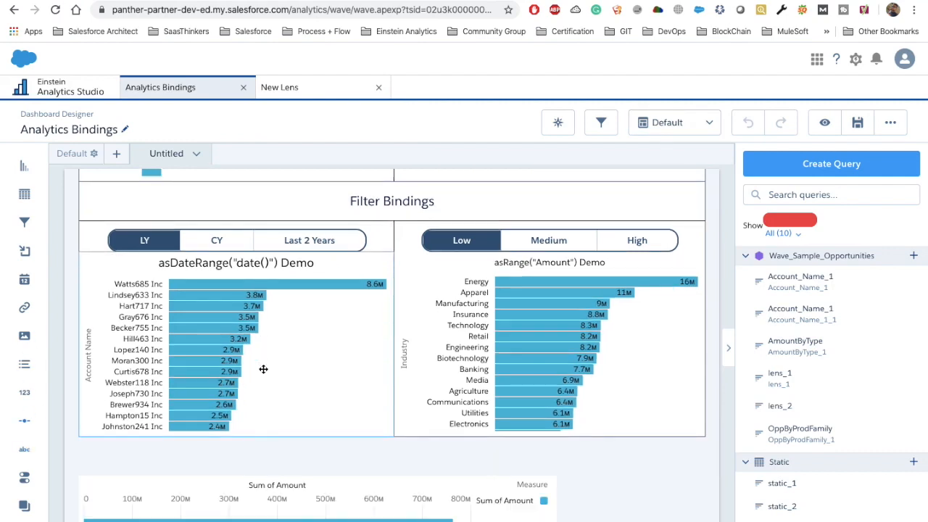
left_click(304, 445)
key("Delete")
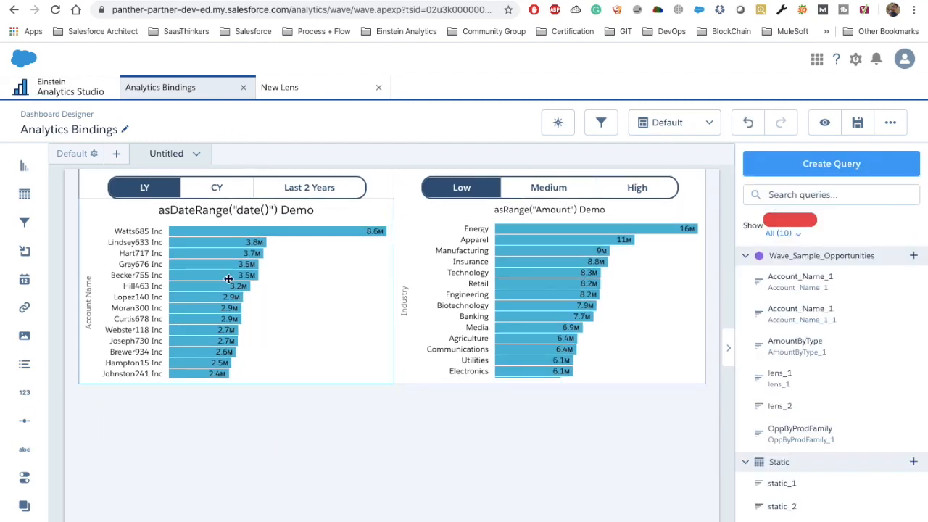
scroll(239, 323, "up", 1)
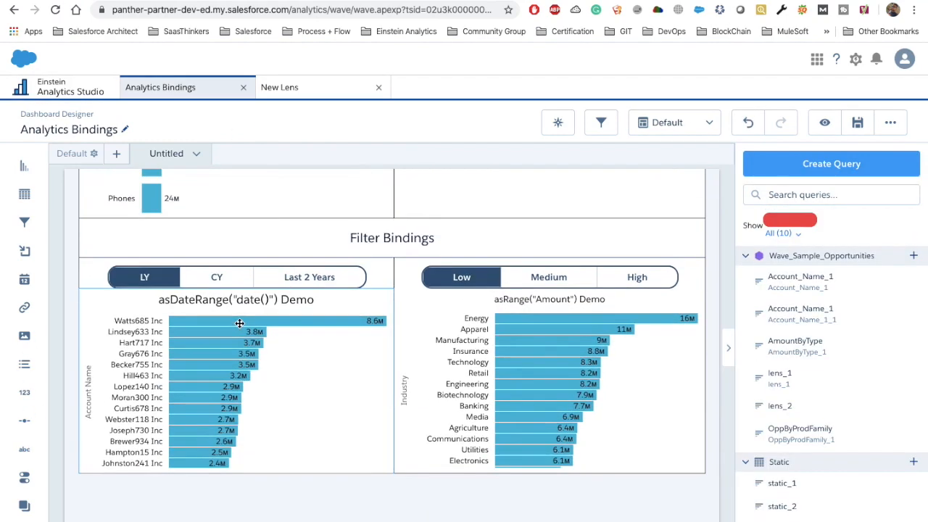
- Select the LY/CY/Last 2 Years toggle and review the date range in the New Lens query for comparison
left_click(227, 282)
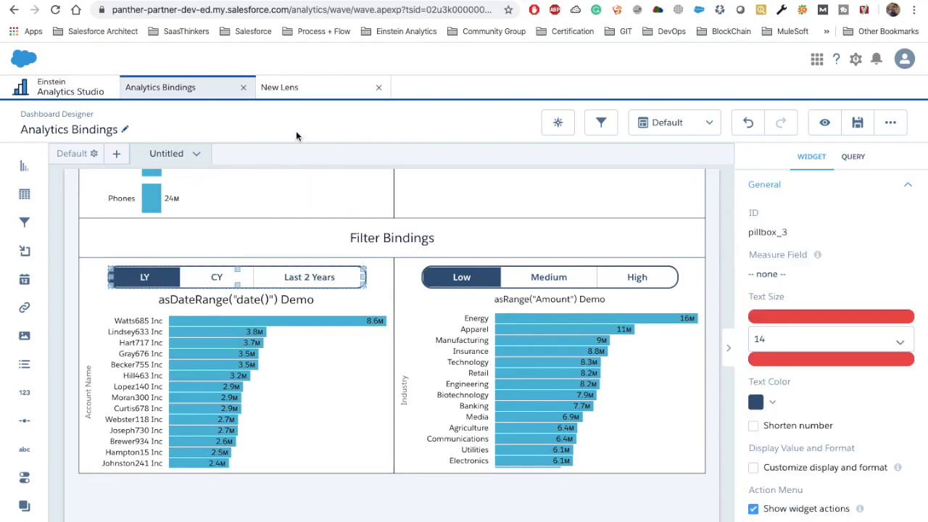
left_click(298, 94)
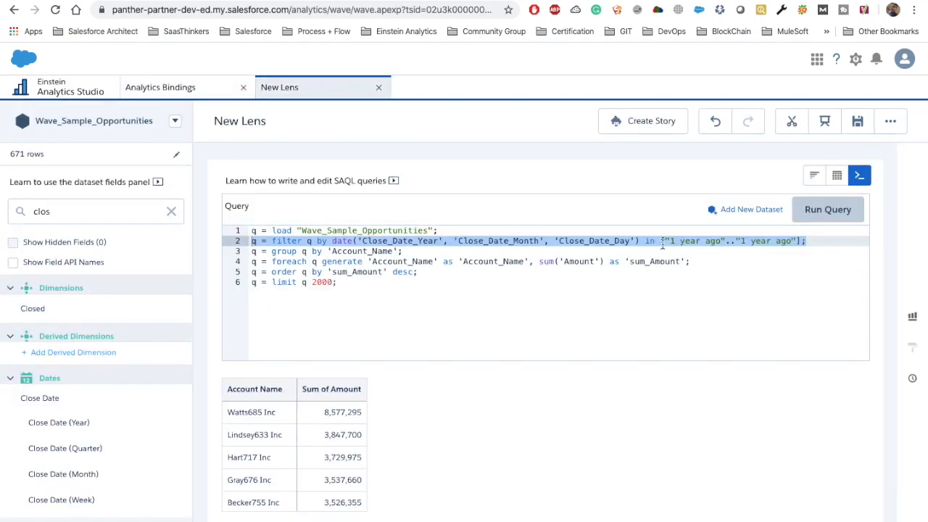
left_click_drag(670, 242, 720, 241)
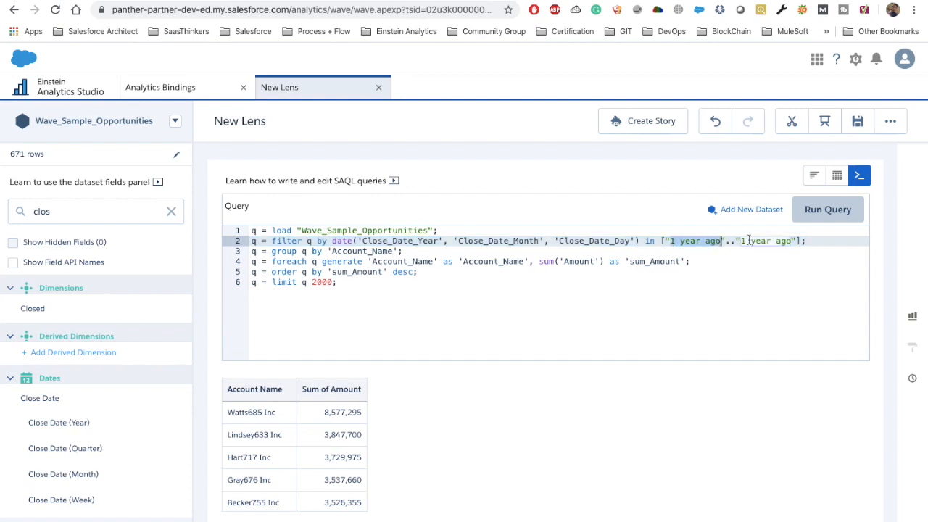
- Copy the date toggle's query ID static_3 on the Analytics Bindings dashboard and find it in the dashboard JSON
left_click(183, 88)
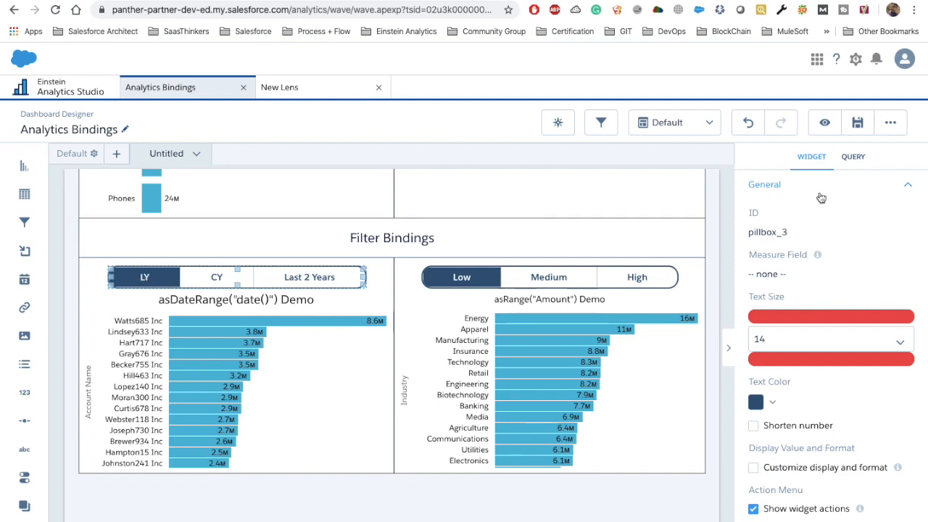
left_click(851, 164)
double_click(757, 233)
key("ctrl+c")
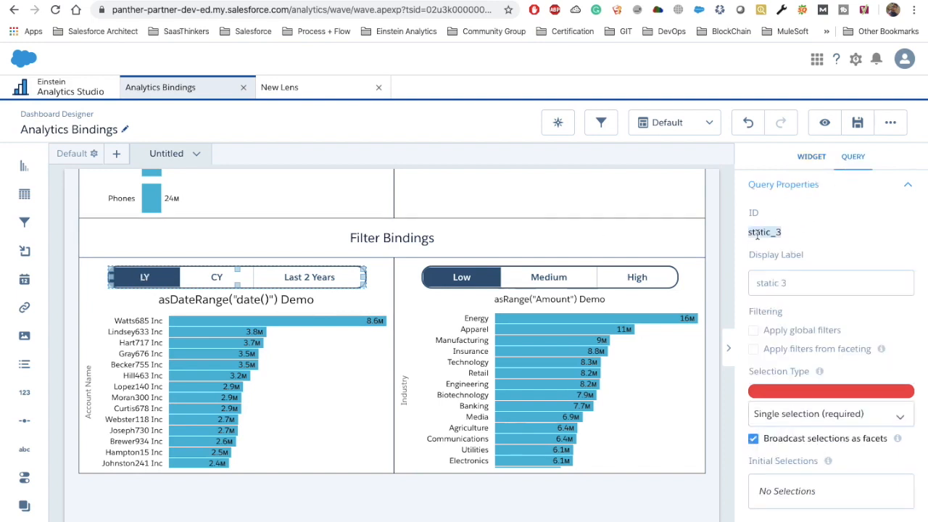
key("ctrl+e")
key("ctrl+f")
key("ctrl+v")
key("Return")
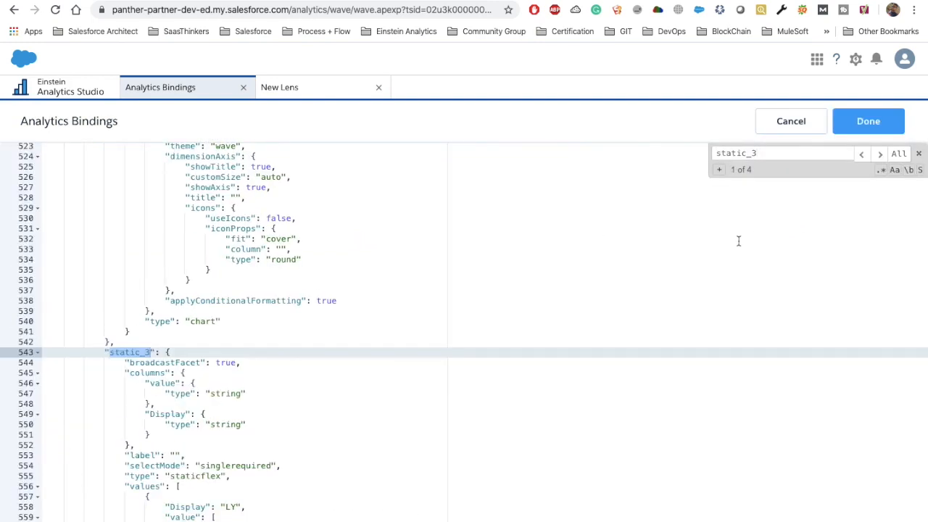
- Examine the static_3 values in the JSON, focusing on the LY entry's display label and its two-item value array
scroll(357, 314, "down", 5)
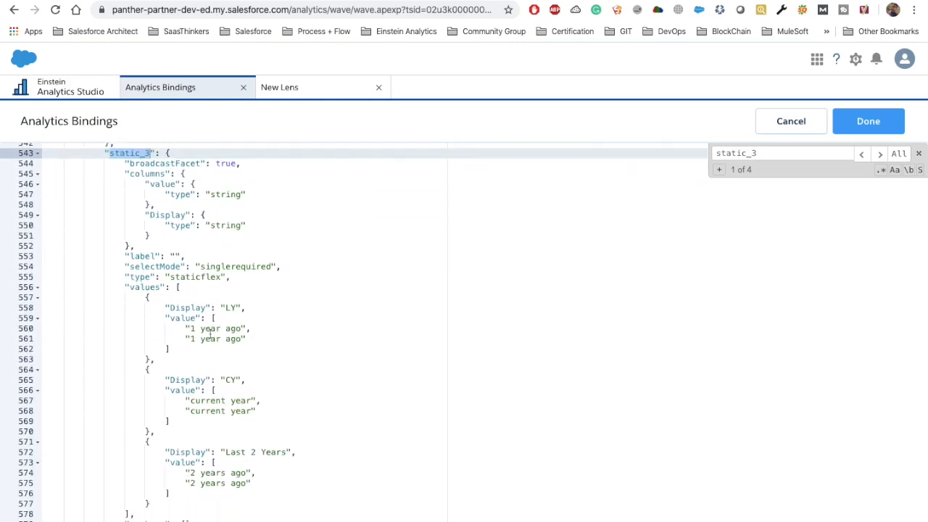
left_click(226, 307)
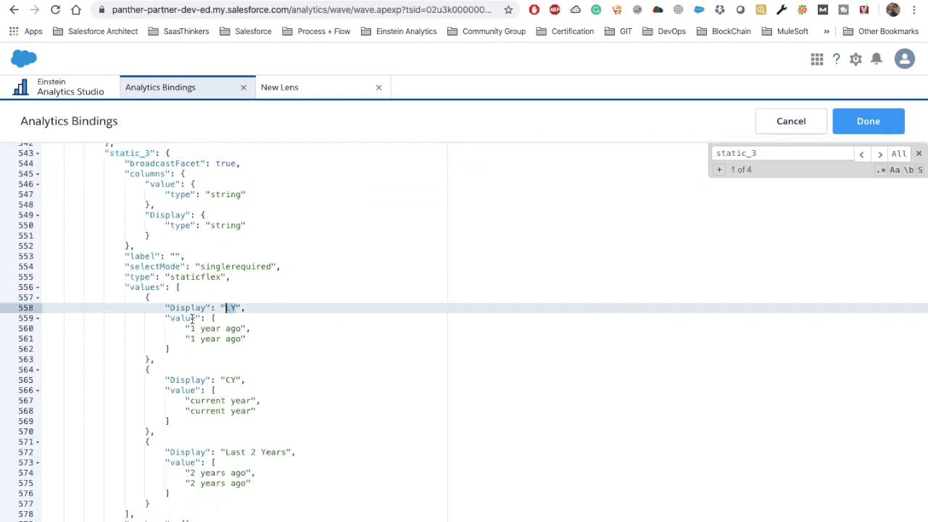
left_click(166, 317)
left_click_drag(166, 318, 172, 349)
left_click(227, 328)
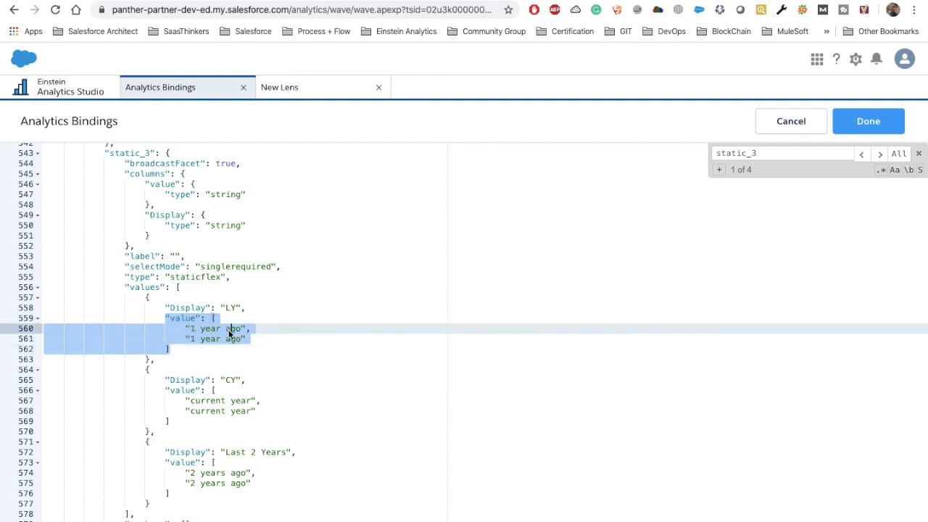
- Compare the LY entry's value array in the static_3 JSON with the date range in the New Lens filter statement
left_click_drag(186, 327, 248, 338)
left_click(211, 317)
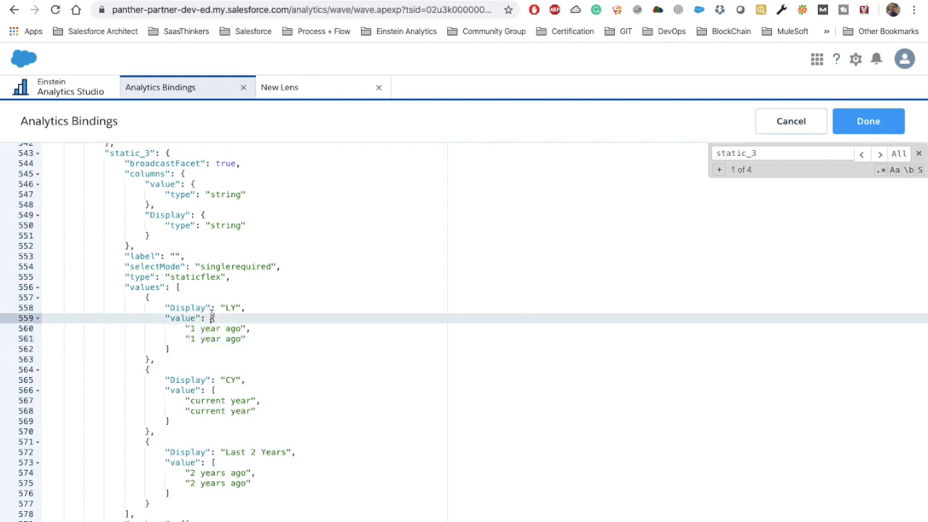
left_click(289, 92)
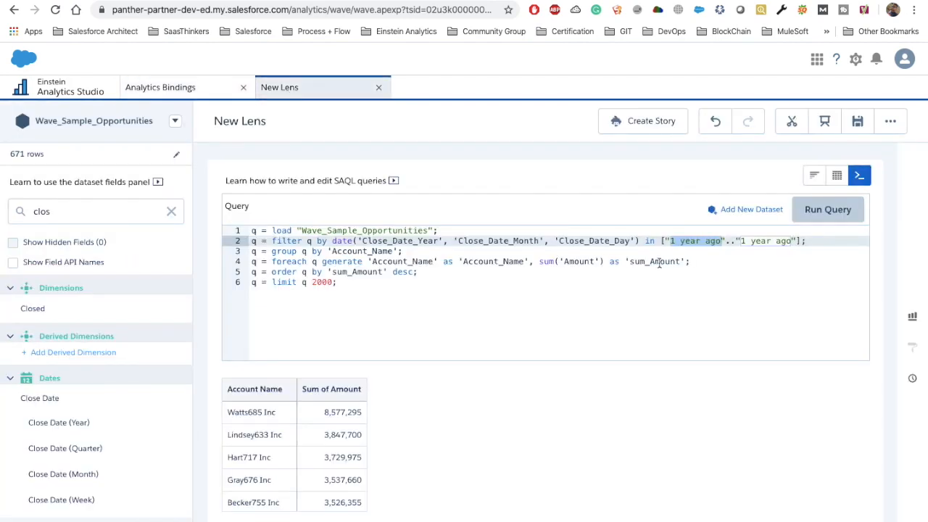
left_click_drag(662, 241, 803, 235)
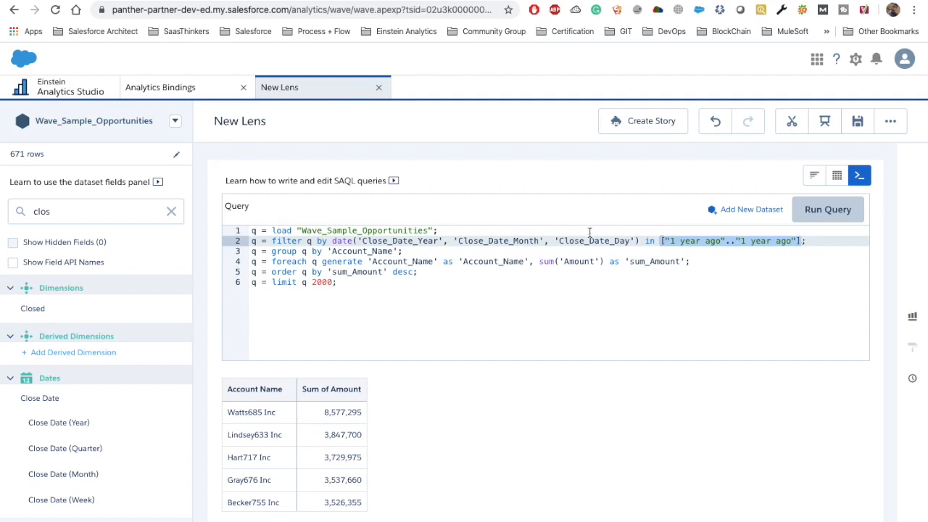
left_click(194, 91)
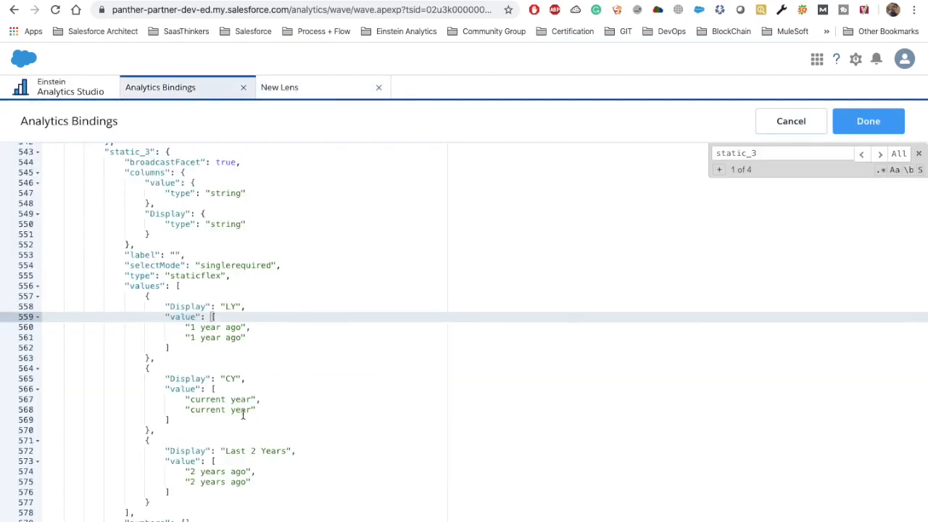
- Examine the value arrays of the CY and Last 2 Years entries in static_3, and close the JSON without applying changes
scroll(192, 368, "down", 2)
left_click_drag(167, 341, 173, 361)
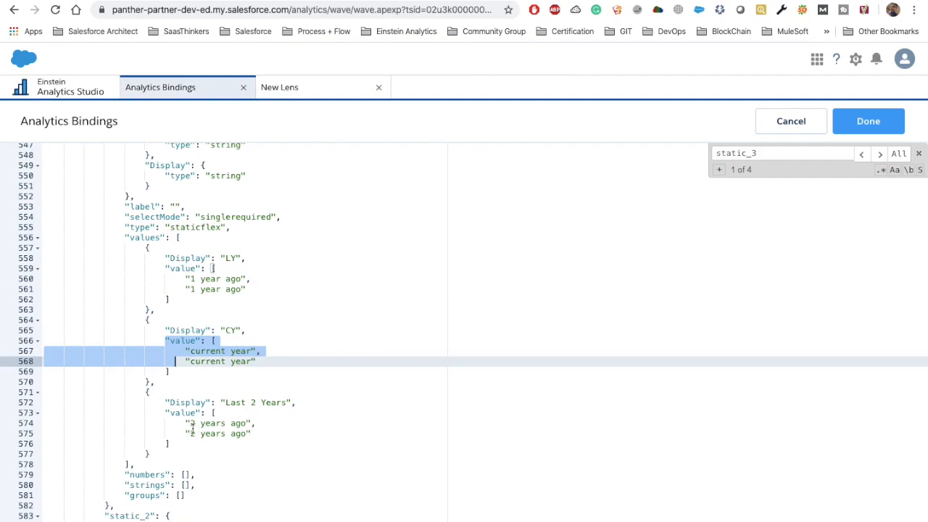
left_click_drag(167, 413, 171, 435)
left_click_drag(167, 340, 176, 371)
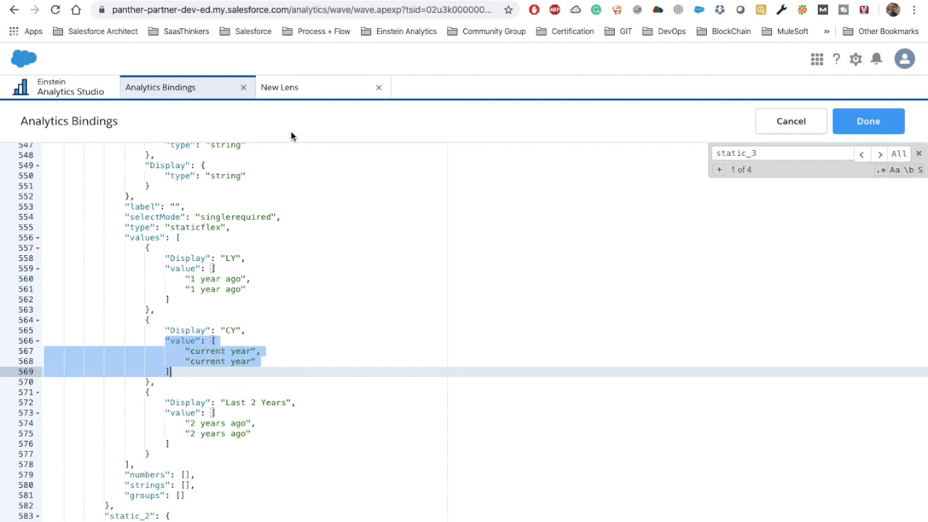
left_click(791, 122)
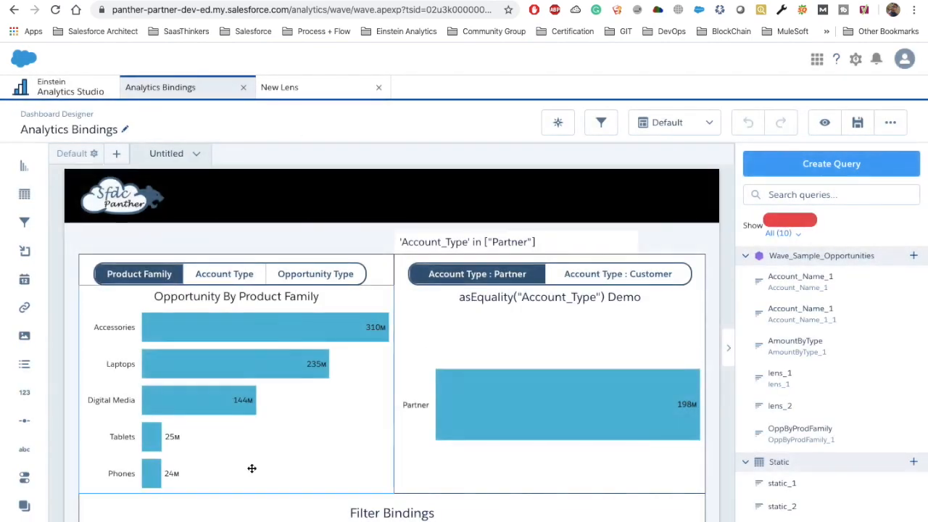
- Identify the text widget above the asEquality demo and find text_4 in the dashboard JSON
left_click(532, 239)
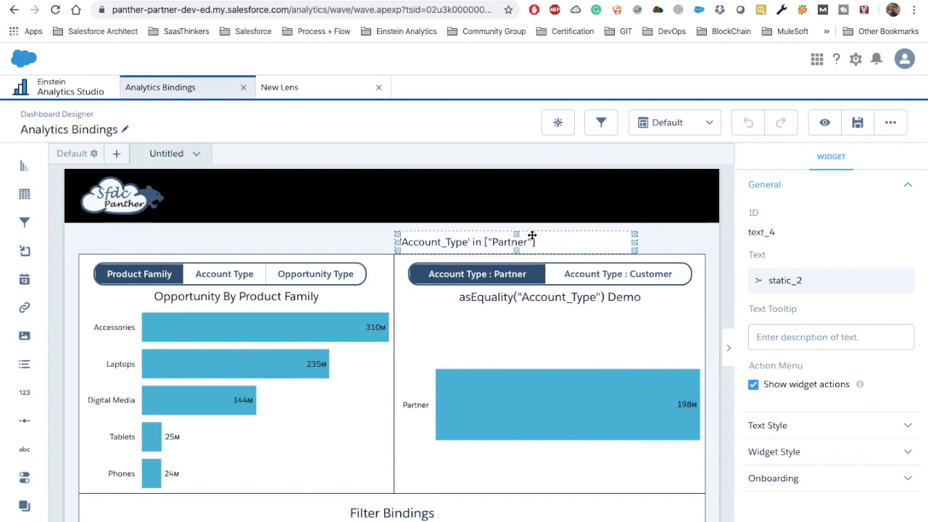
scroll(325, 410, "down", 1)
double_click(786, 280)
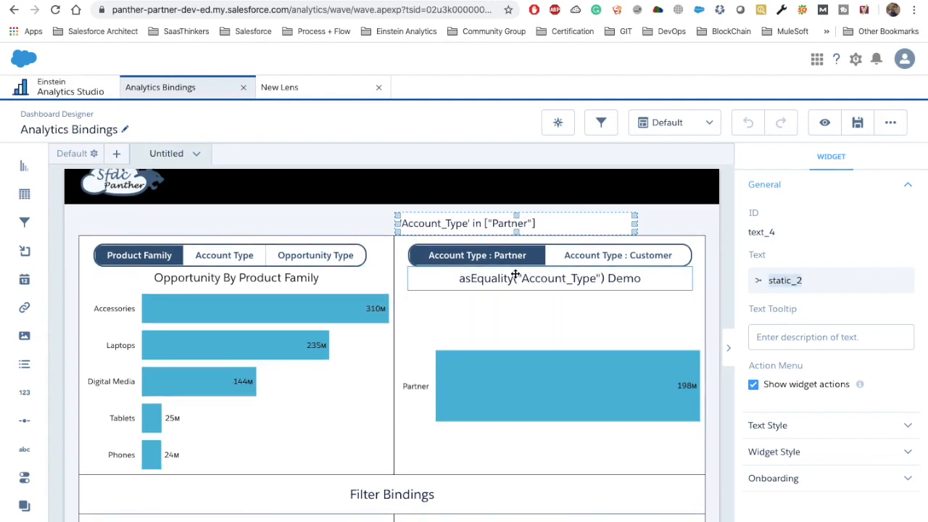
key("ctrl+e")
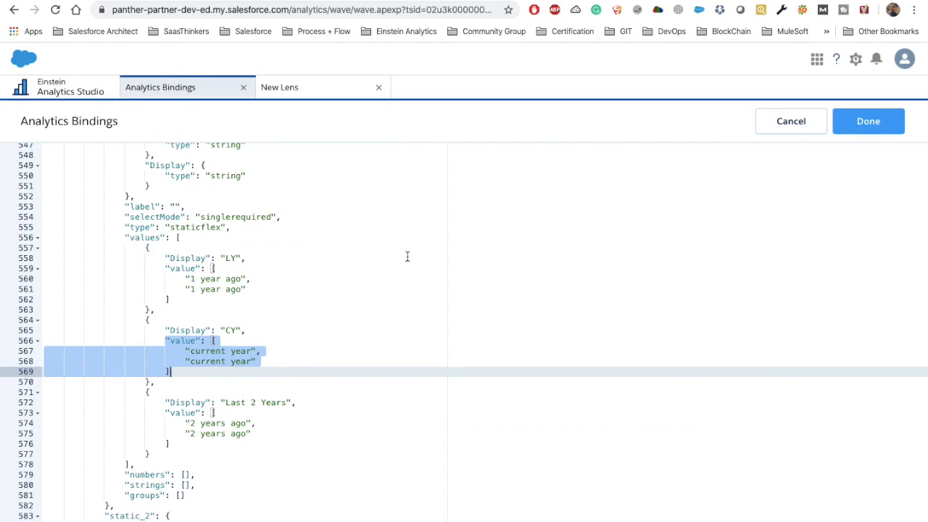
key("ctrl+f")
type("t")
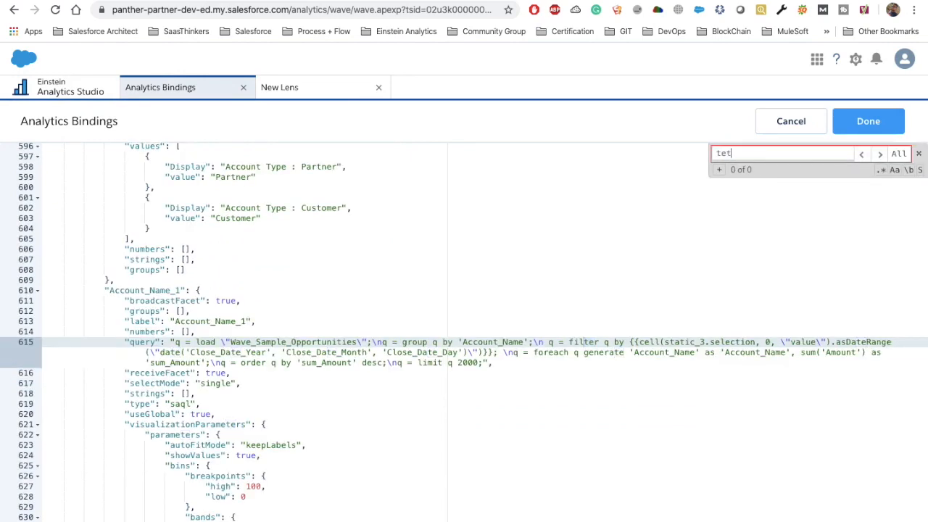
type("ext_4")
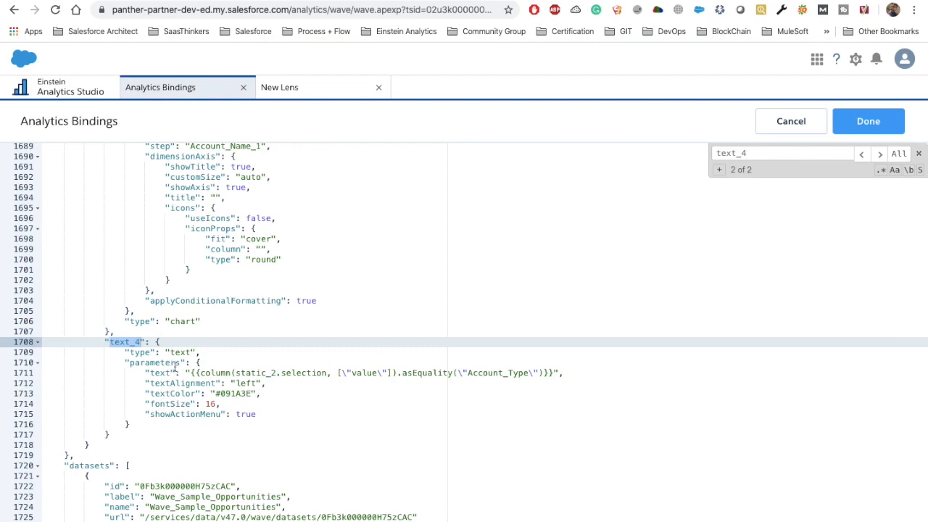
- Change the text_4 binding to reference static_3.selection and apply the JSON edit
left_click(277, 372)
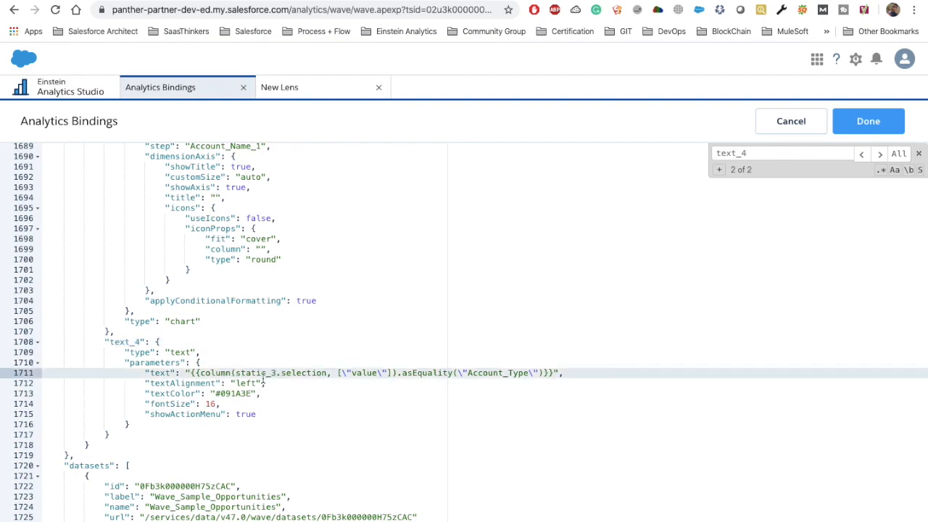
double_click(211, 372)
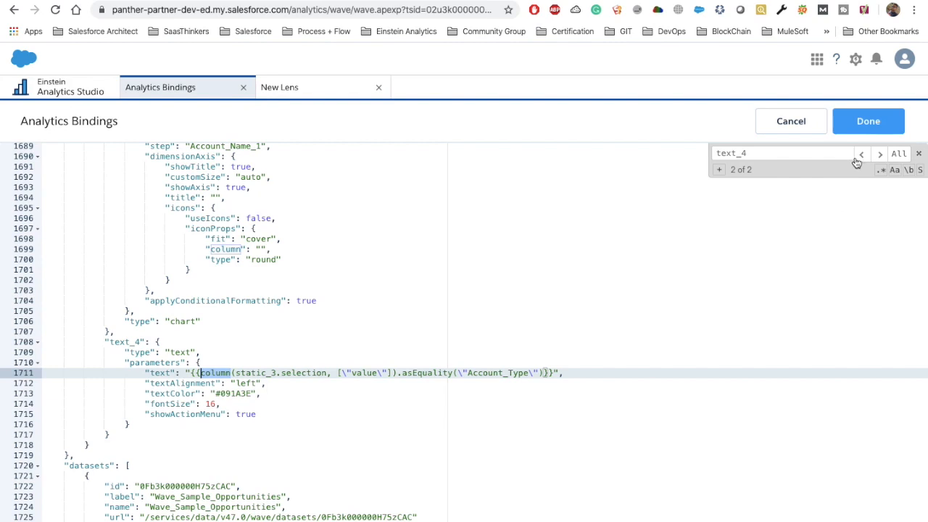
left_click(870, 122)
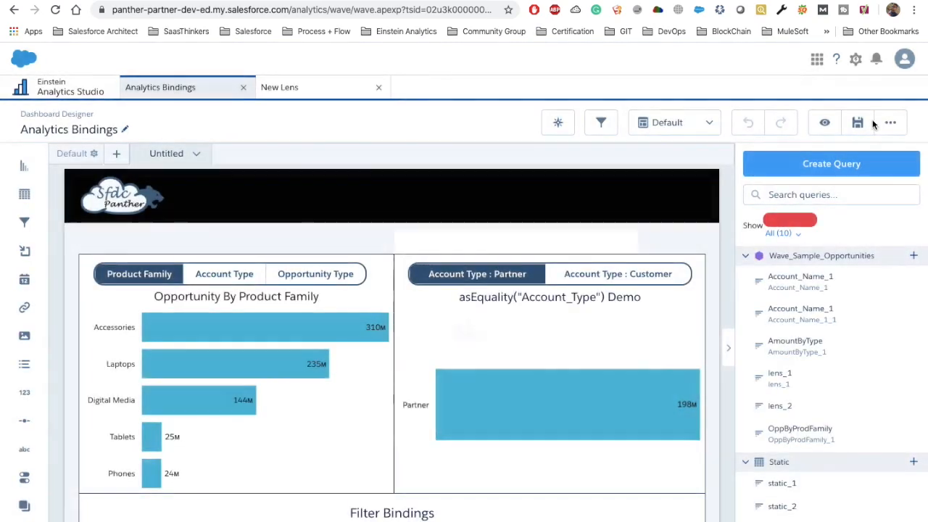
- Preview the dashboard and test the text widget's binding by switching the date toggle to CY, Last 2 Years and LY
left_click(447, 247)
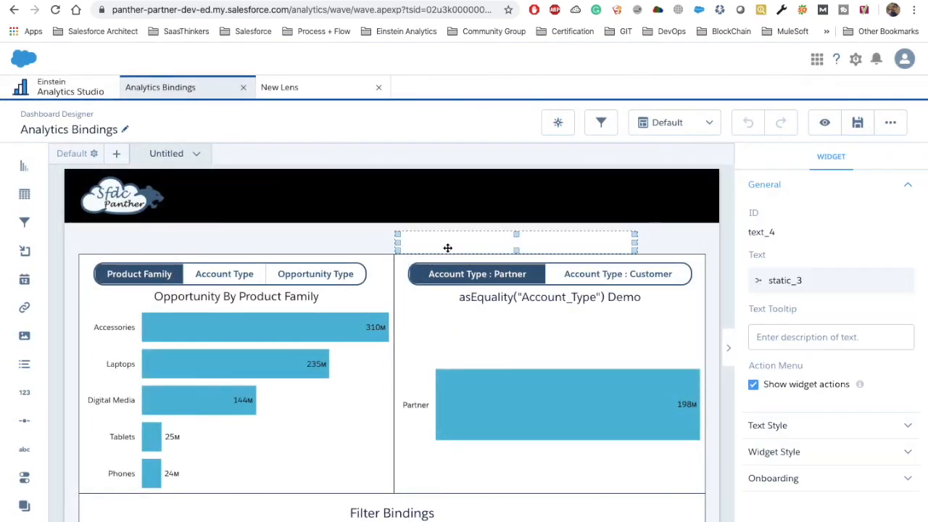
scroll(320, 374, "down", 1)
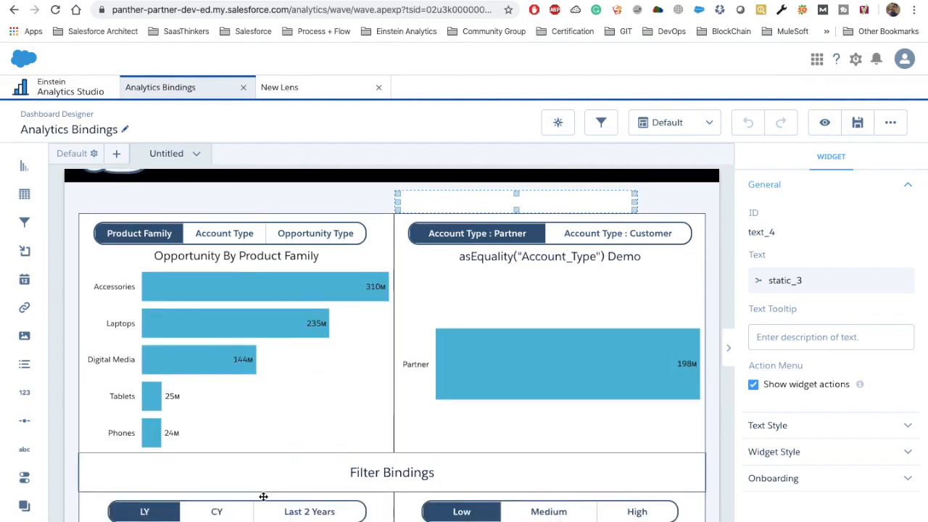
left_click(250, 507)
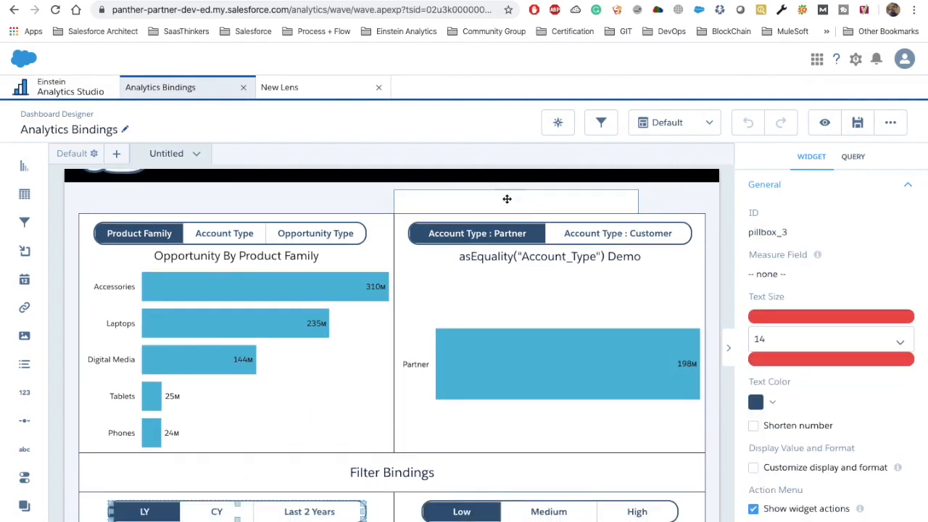
left_click(824, 122)
left_click(215, 485)
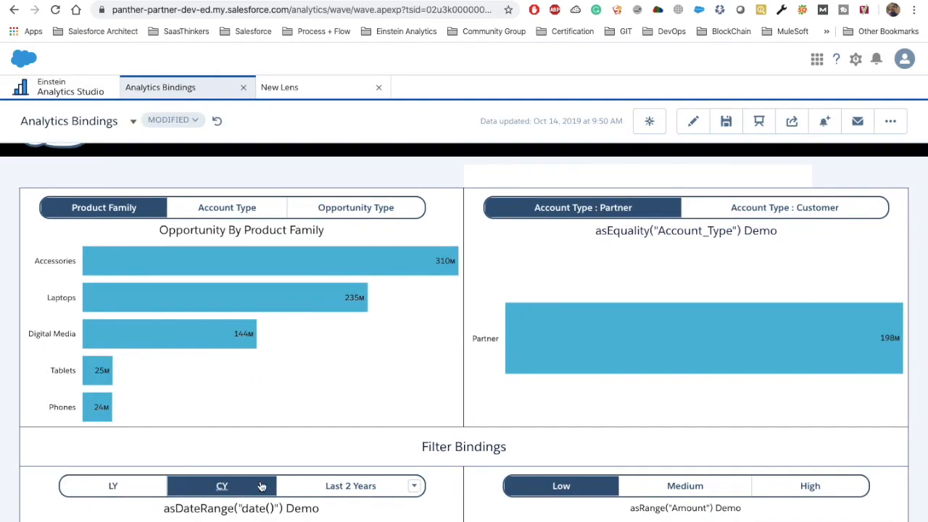
left_click(336, 486)
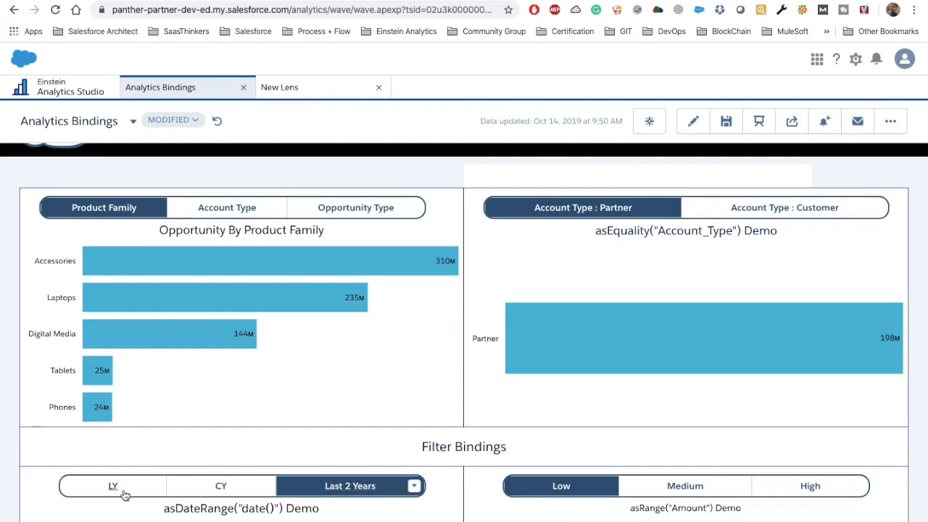
left_click(120, 487)
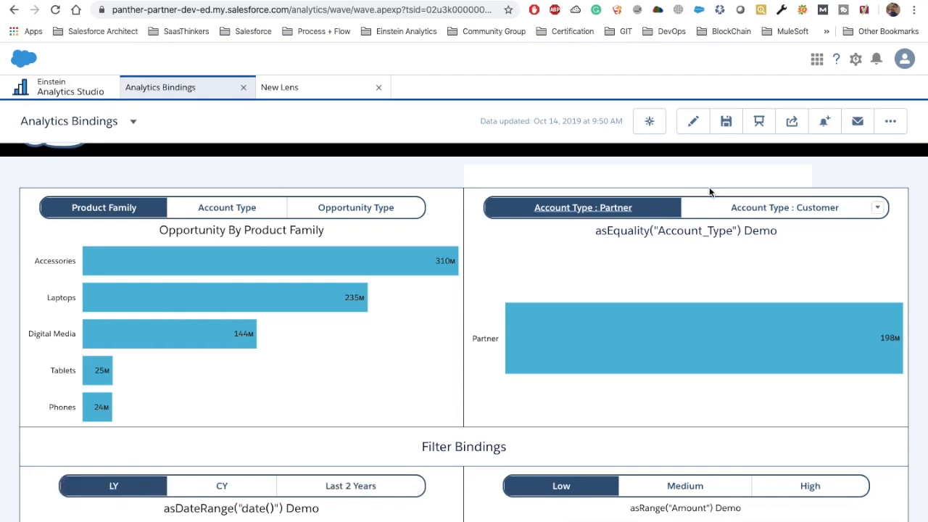
- Return the Analytics Bindings dashboard to edit mode and reopen its JSON at the text_4 widget
left_click(691, 122)
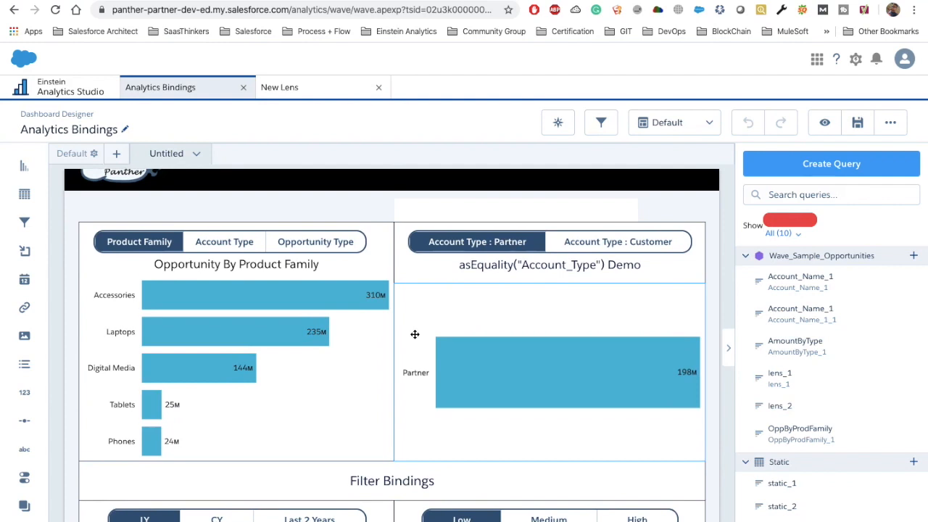
scroll(414, 334, "down", 1)
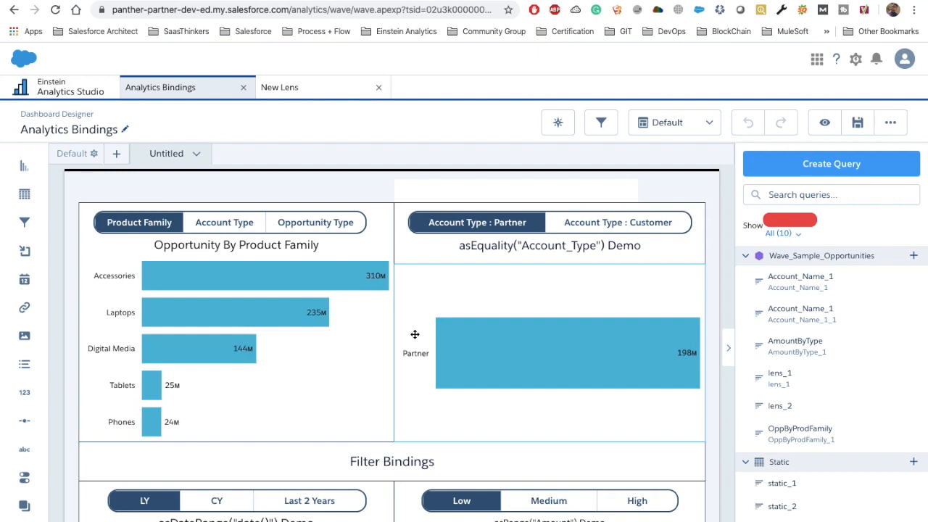
left_click(288, 88)
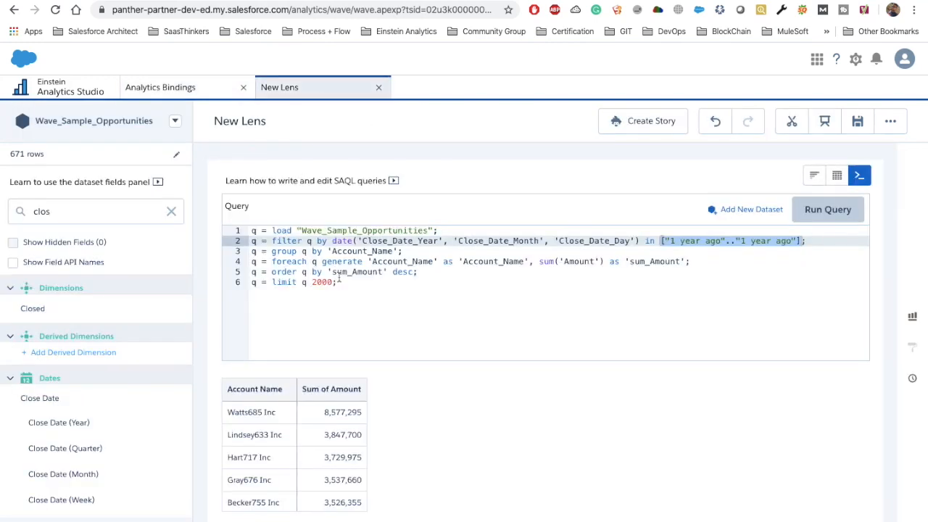
left_click(207, 89)
key("ctrl+e")
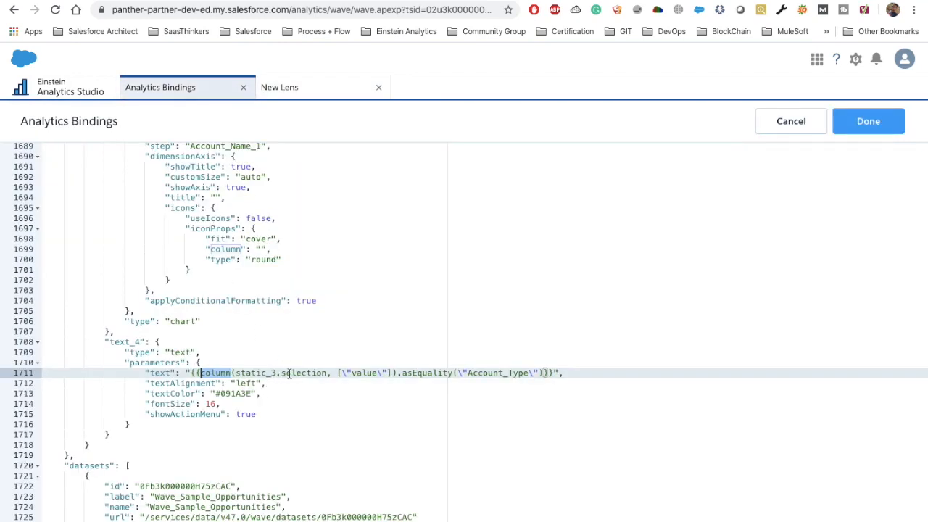
- Rewrite the start of text_4's binding as cell(static_3.selection, 0, \"value\"), without the square brackets around value
type("cell")
left_click(325, 372)
type("0,")
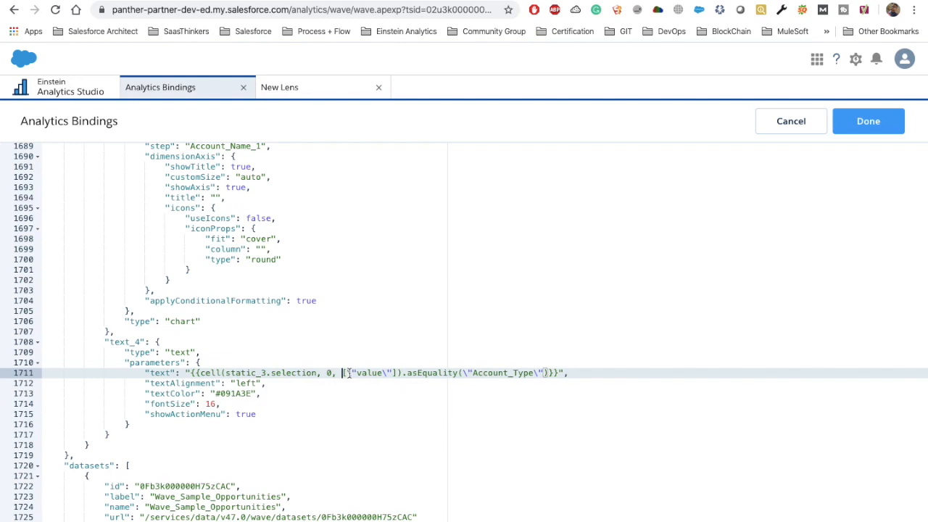
key("Delete")
left_click(388, 372)
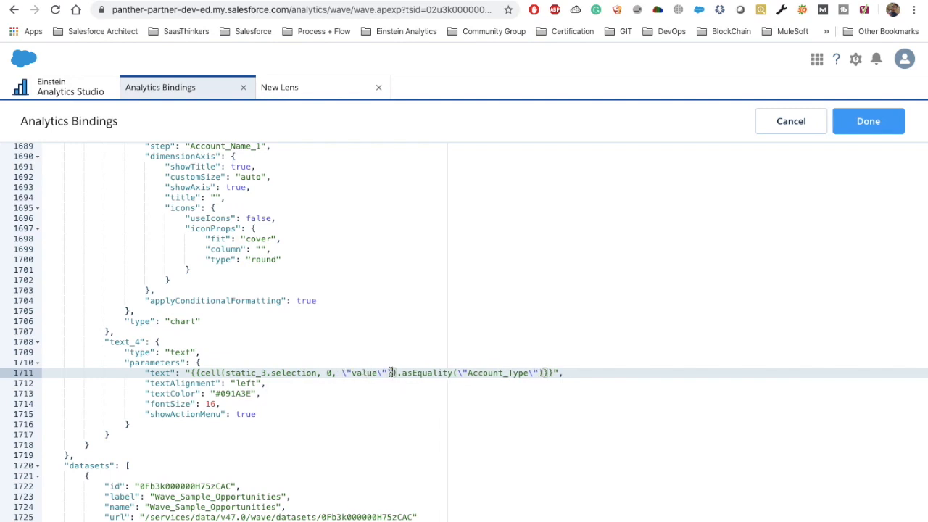
key("Delete")
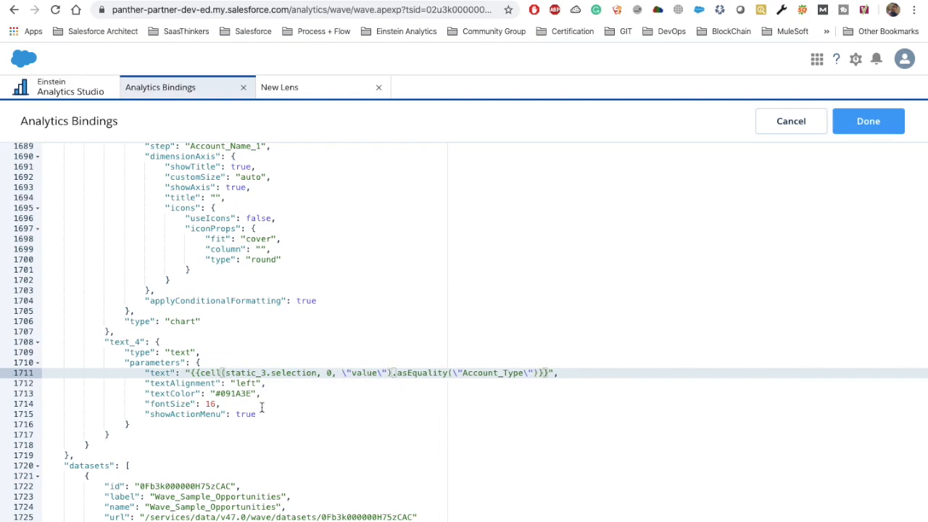
- Try to strip the asEquality(\"Account_Type\") call and everything after it from the text_4 binding
key("ctrl+Left")
double_click(331, 281)
key("ctrl+Right")
left_click_drag(390, 372, 548, 373)
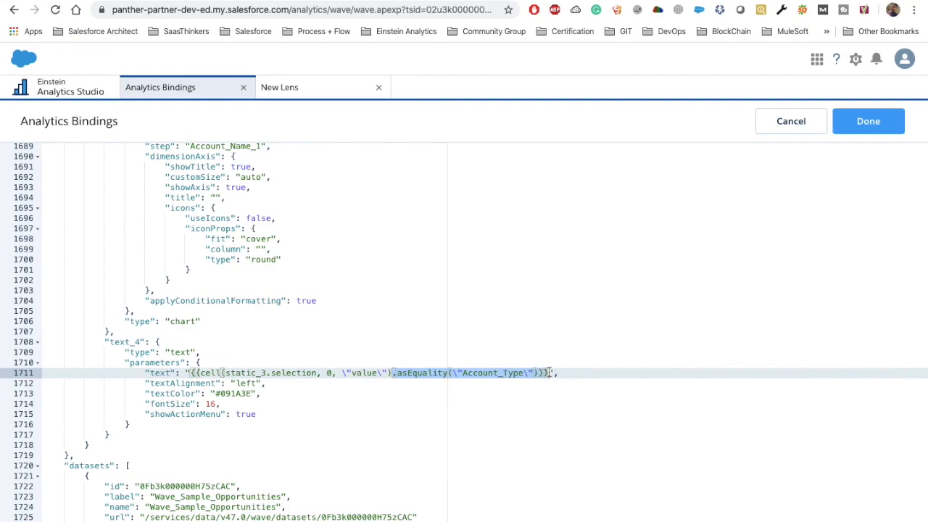
key("BackSpace")
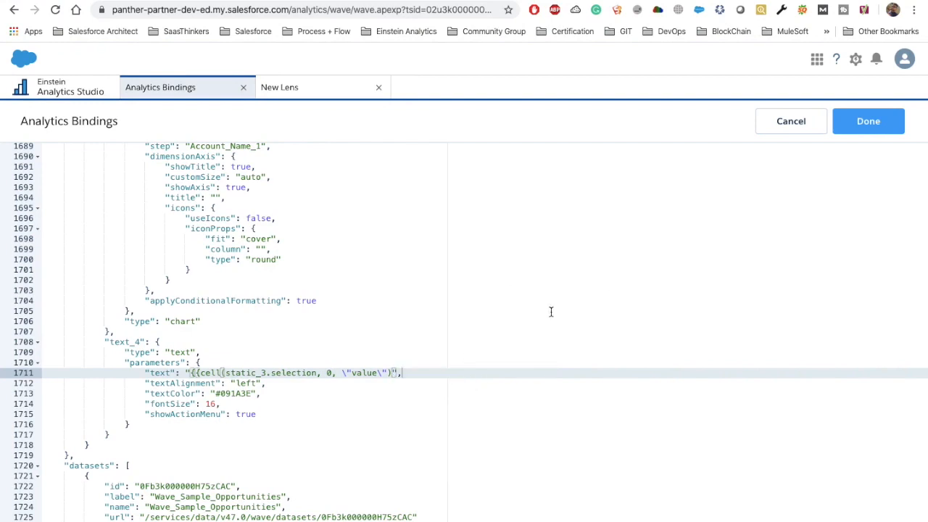
- Undo the asEquality deletion and all the cell function edits in the text_4 binding
key("ctrl+z")
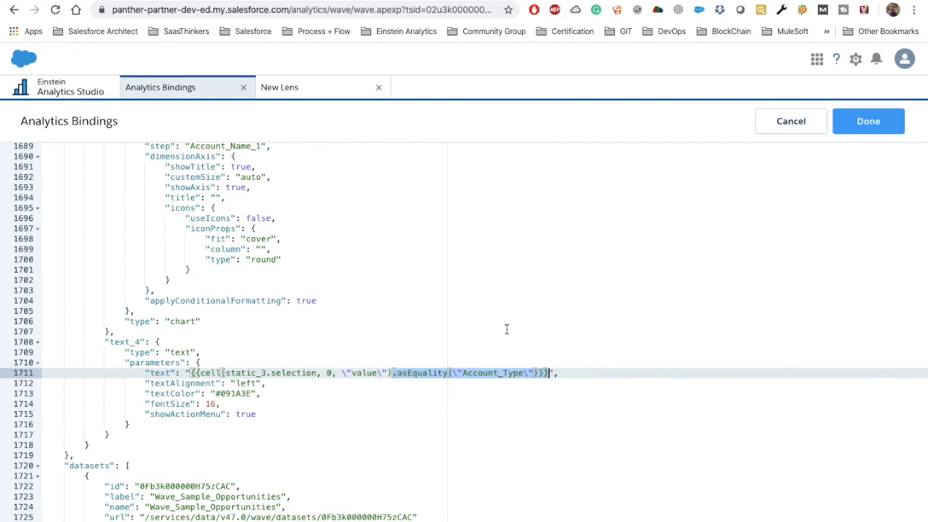
key("ctrl+z")
key("ctrl+z")
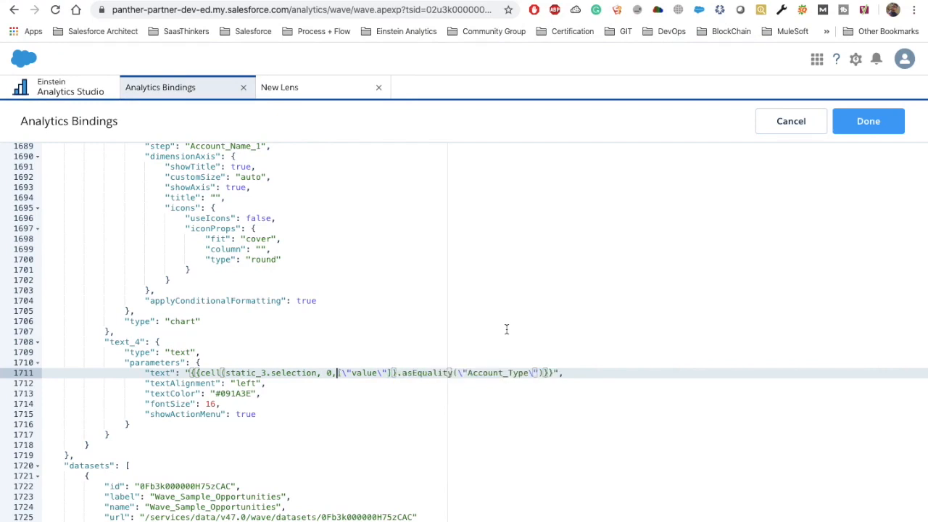
key("ctrl+z")
key("ctrl+z")
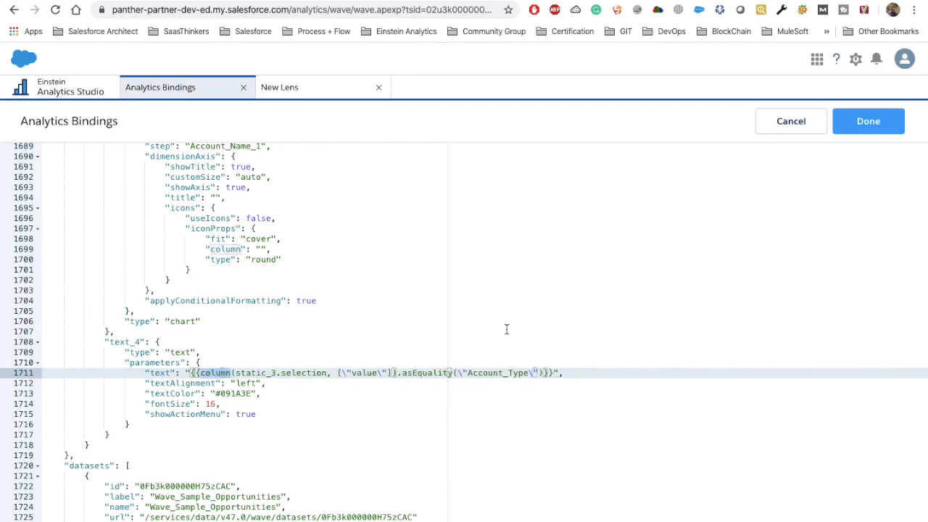
- Replace the asEquality function name with asDateRange in the text_4 binding
left_click(397, 373)
left_click_drag(397, 373, 544, 373)
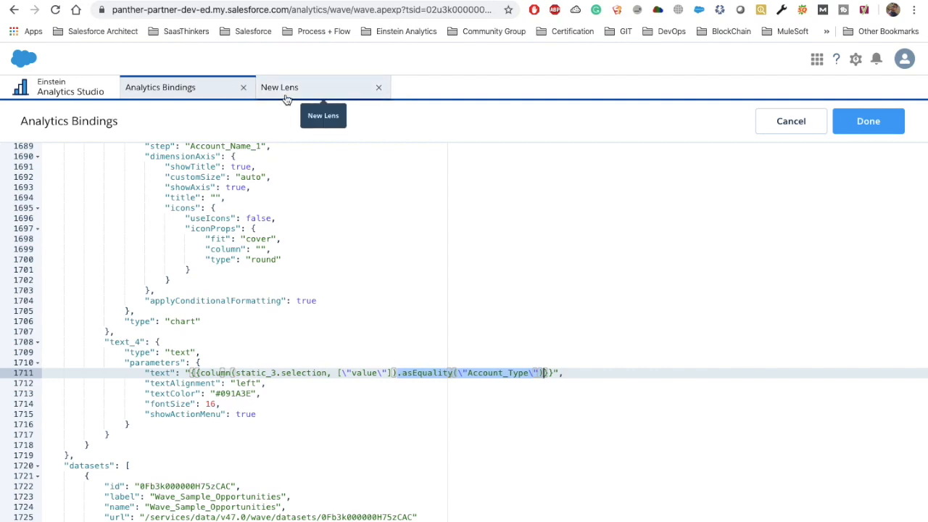
double_click(416, 373)
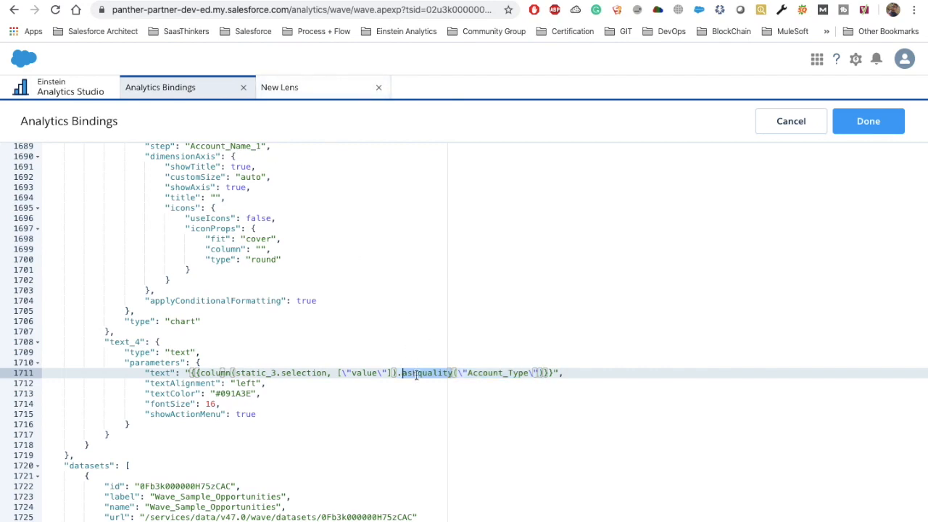
type("asDateRange")
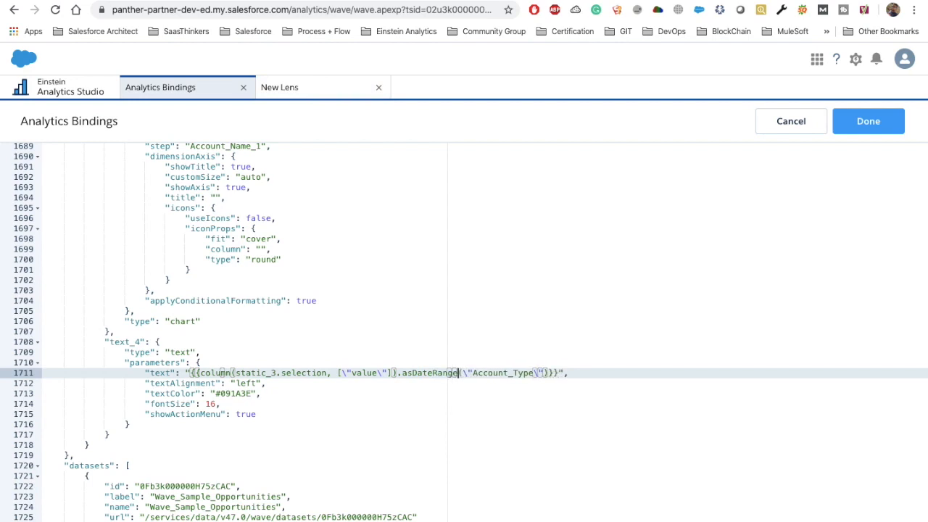
- Replace asDateRange's \"Account_Type\" argument with date('Close_Date_Year', 'Close_Date_Month', 'Close_Date_Day') copied from the New Lens query's filter line
left_click(308, 92)
left_click_drag(332, 241, 639, 242)
key("ctrl+c")
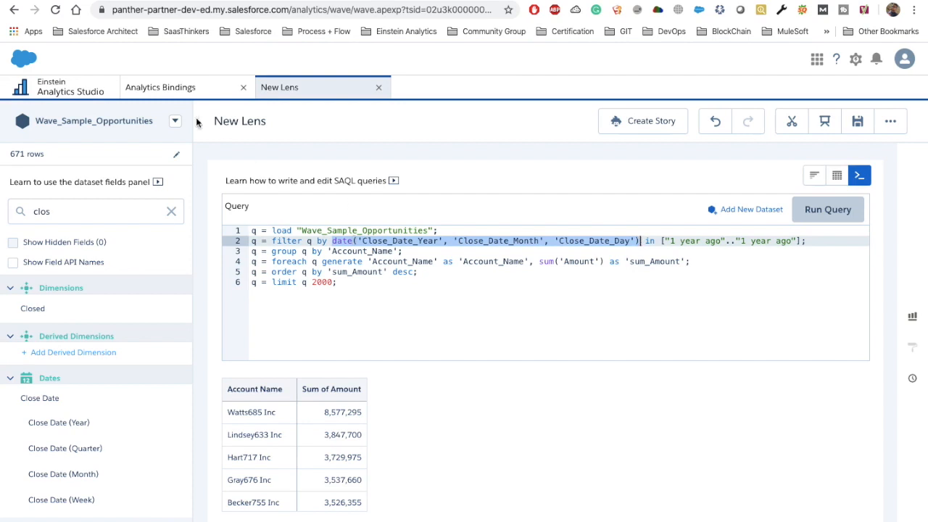
left_click(176, 87)
left_click(460, 371)
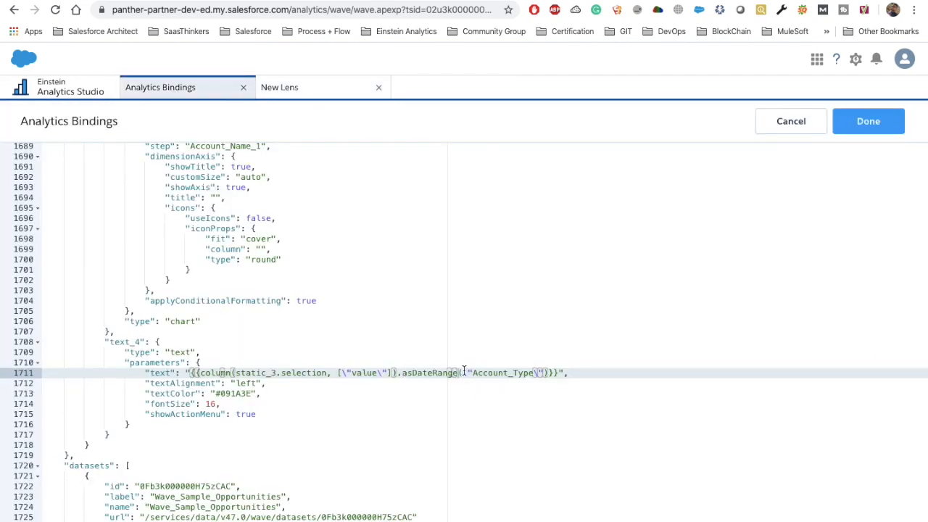
left_click_drag(464, 372, 545, 372)
key("BackSpace")
key("ctrl+Left")
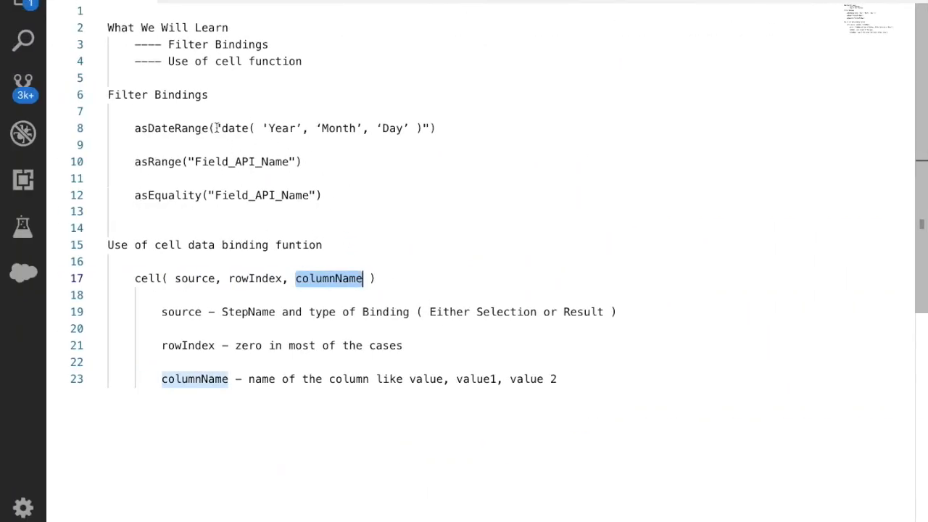
left_click_drag(221, 128, 411, 126)
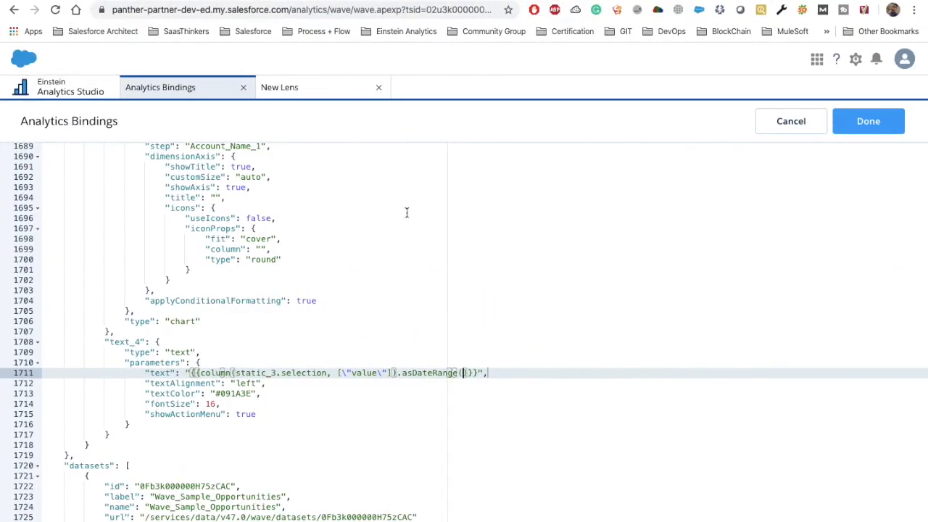
key("ctrl+v")
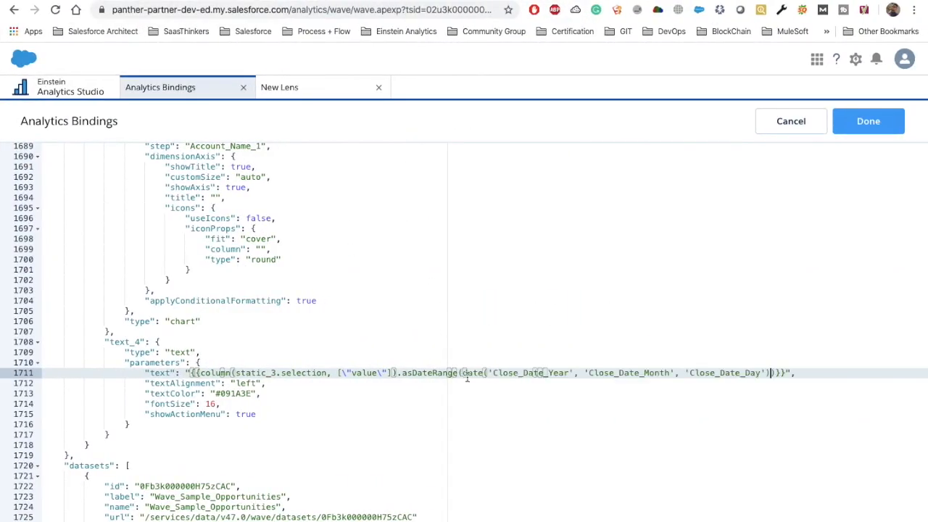
- Replace the single quotes around Close_Date_Year with escaped double quotes (\") in the text_4 binding
left_click(489, 372)
type("\\")
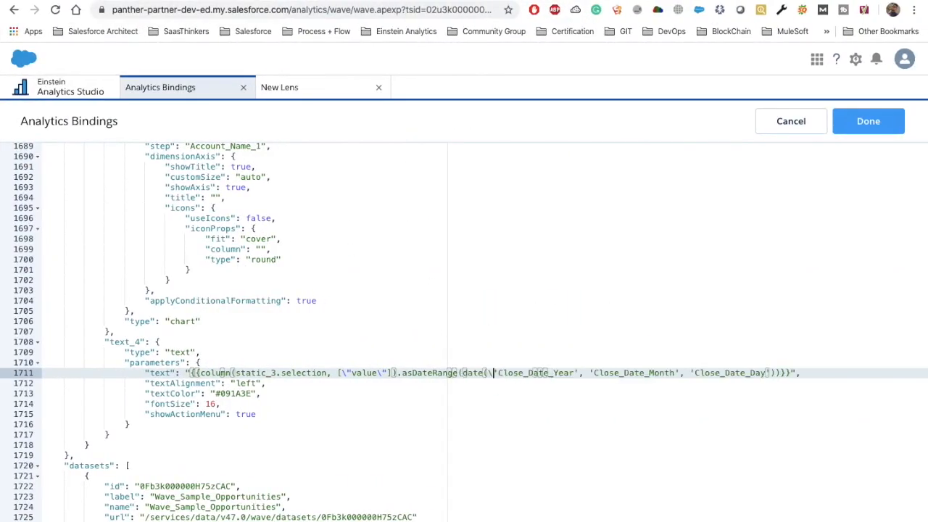
key("BackSpace")
key("Delete")
type("\"")
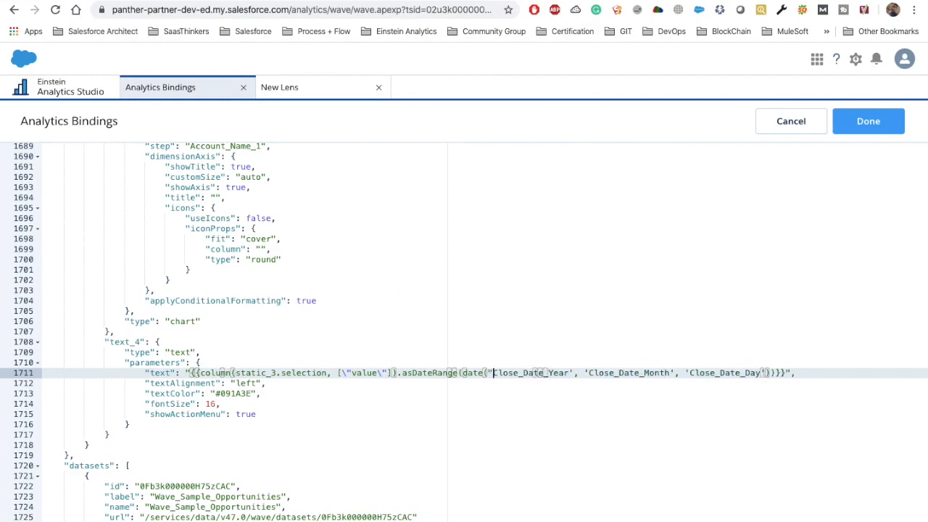
type("\\")
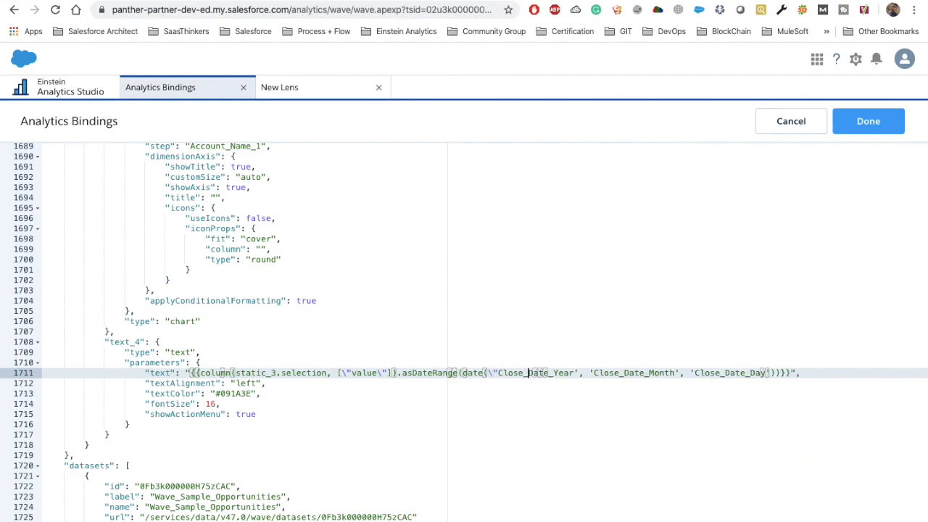
left_click(580, 373)
key("BackSpace")
type("\\\"")
- Replace the single quotes around Close_Date_Month and Close_Date_Day with escaped double quotes (\") in the text_4 binding
left_click(597, 372)
key("BackSpace")
type("\\\"")
left_click(689, 373)
key("BackSpace")
type("\\\"")
left_click(706, 373)
key("BackSpace")
type("\\\"")
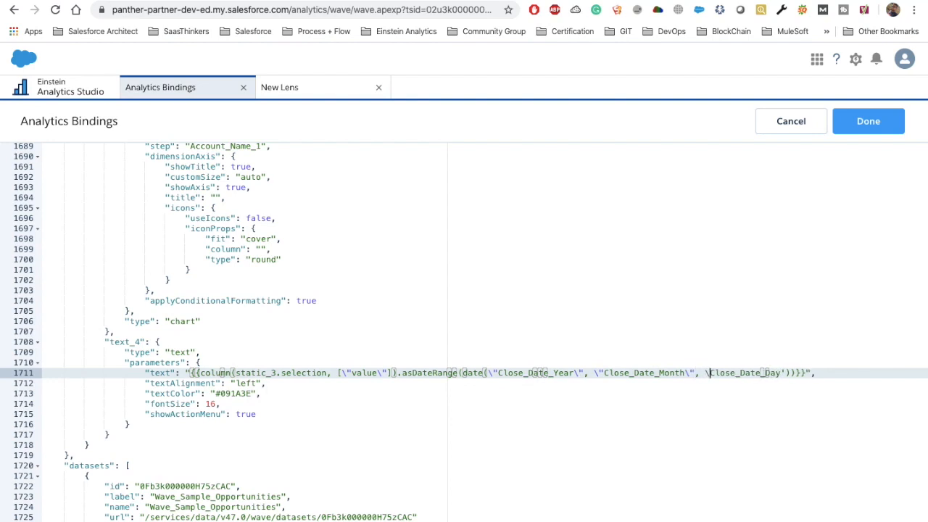
left_click(791, 373)
key("BackSpace")
type("\\\"")
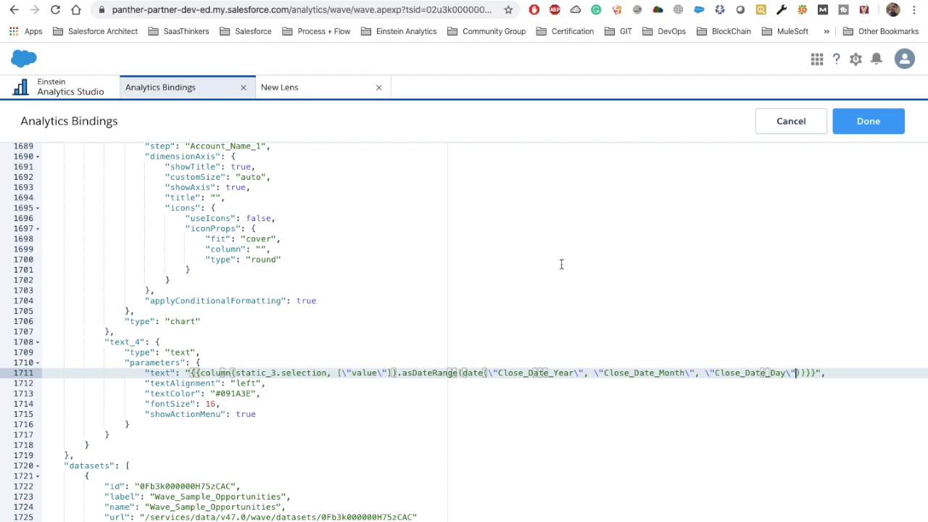
- Apply the edited JSON, and reload the dashboard page without keeping unsaved changes
left_click(851, 124)
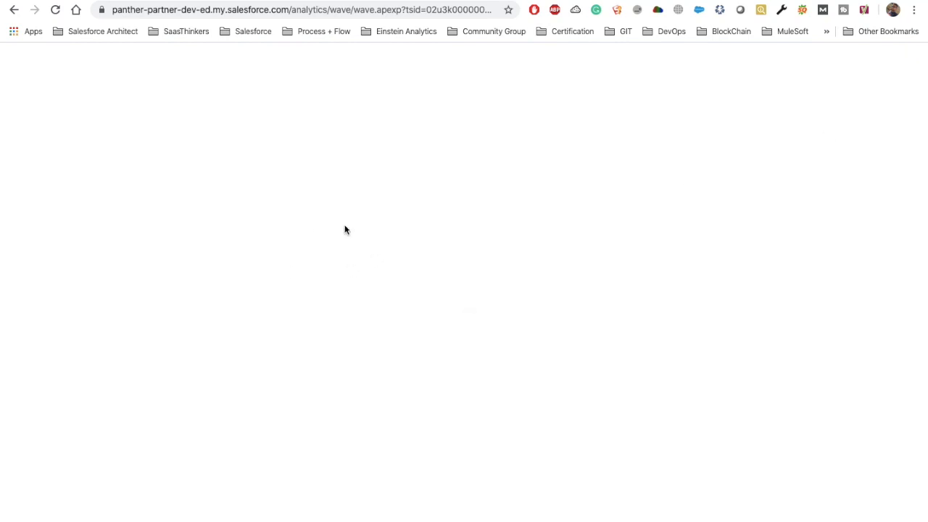
left_click(274, 11)
key("Return")
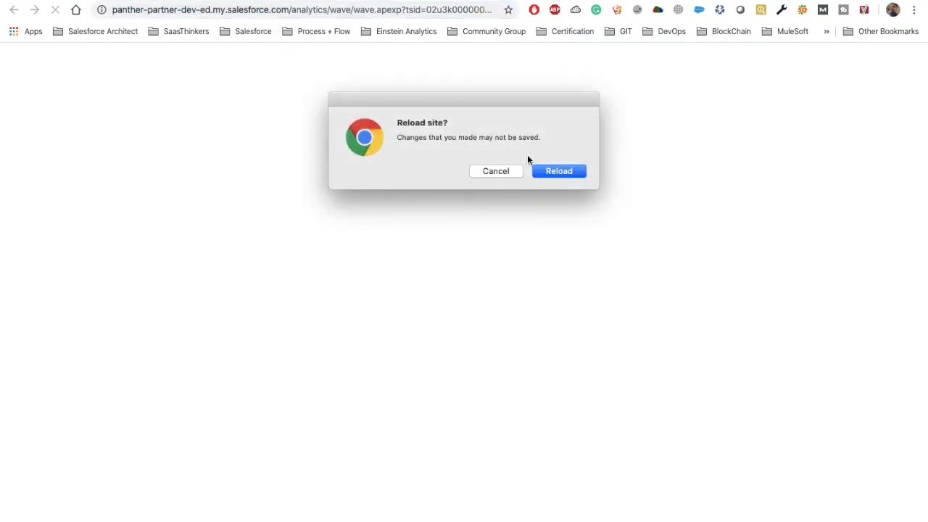
left_click(546, 170)
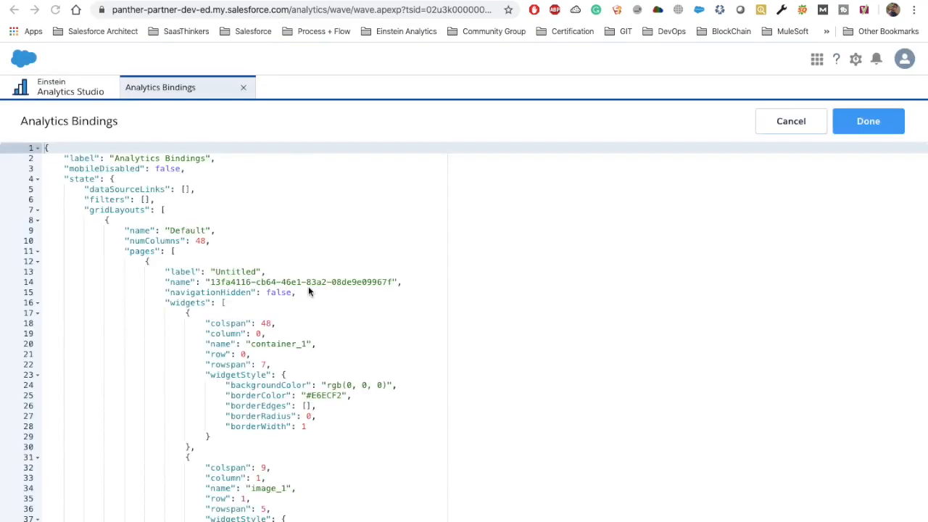
- Search the Analytics Bindings JSON for text_ and go through its matches
key("ctrl+f")
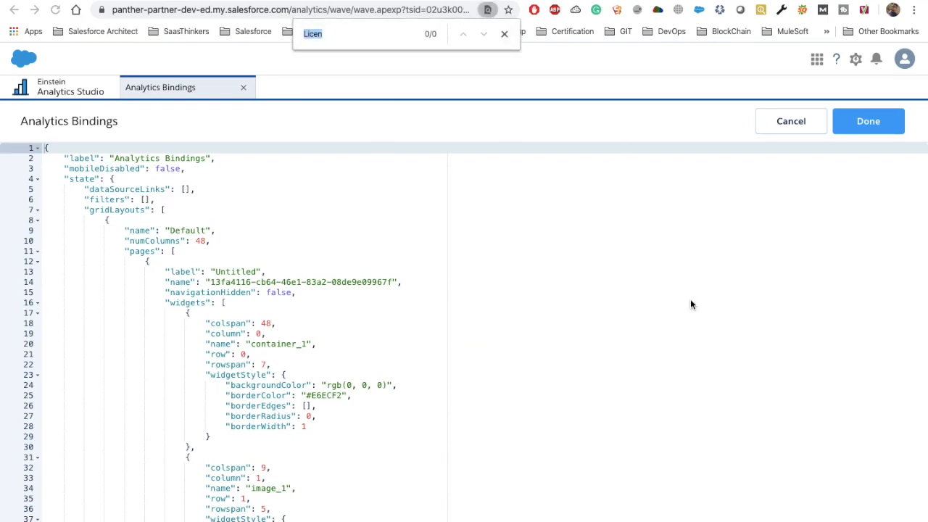
left_click(558, 292)
key("ctrl+f")
type("test")
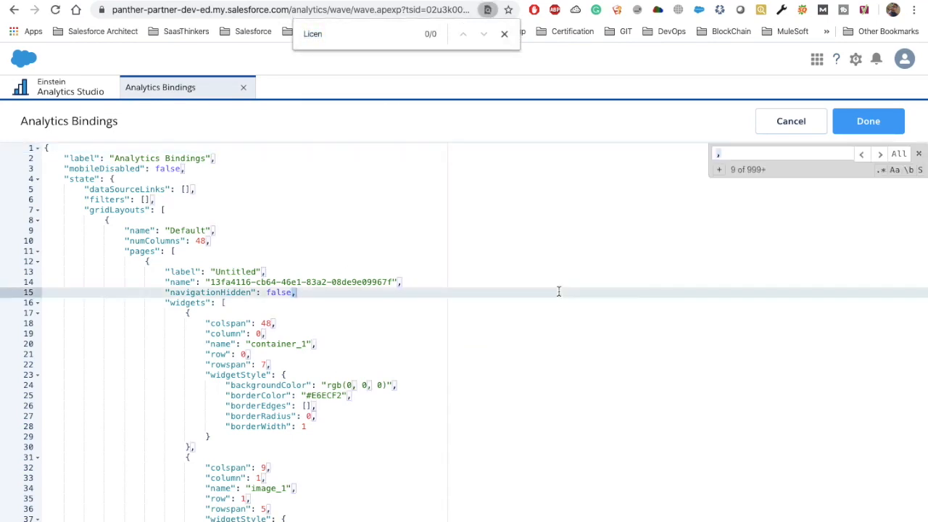
key("BackSpace")
type("x")
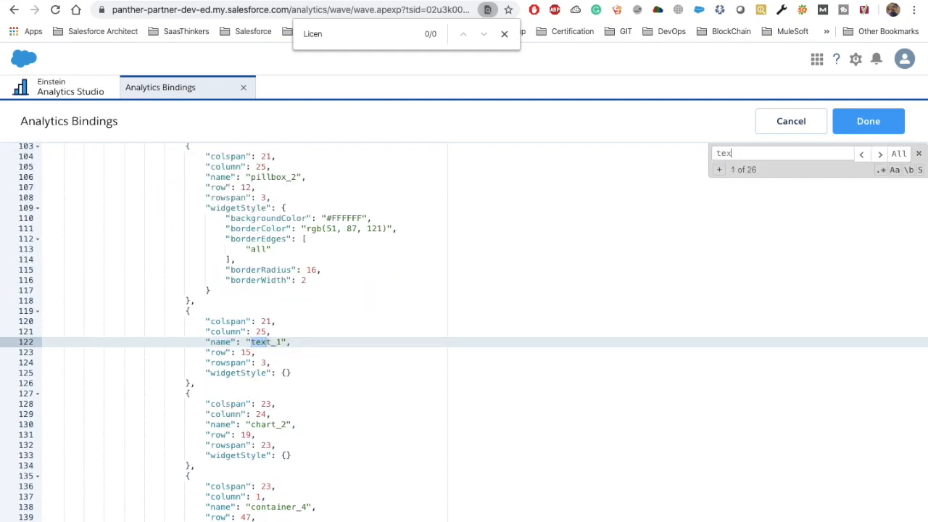
type("t_4")
key("BackSpace")
key("Return")
key("Return")
key("Return")
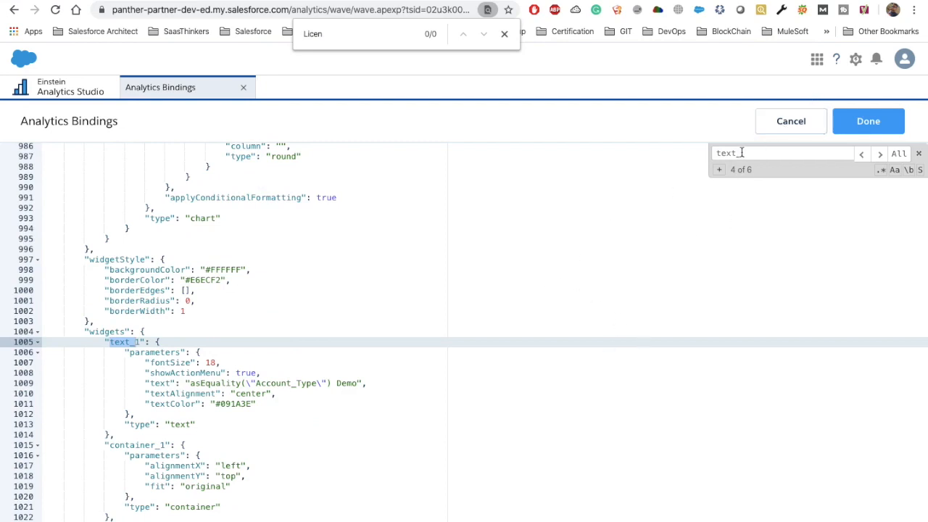
- Search the JSON for cell( and examine the static_3 asDateRange binding in the Account_Name_1 query
key("BackSpace")
key("BackSpace")
key("BackSpace")
key("BackSpace")
key("BackSpace")
type("cell")
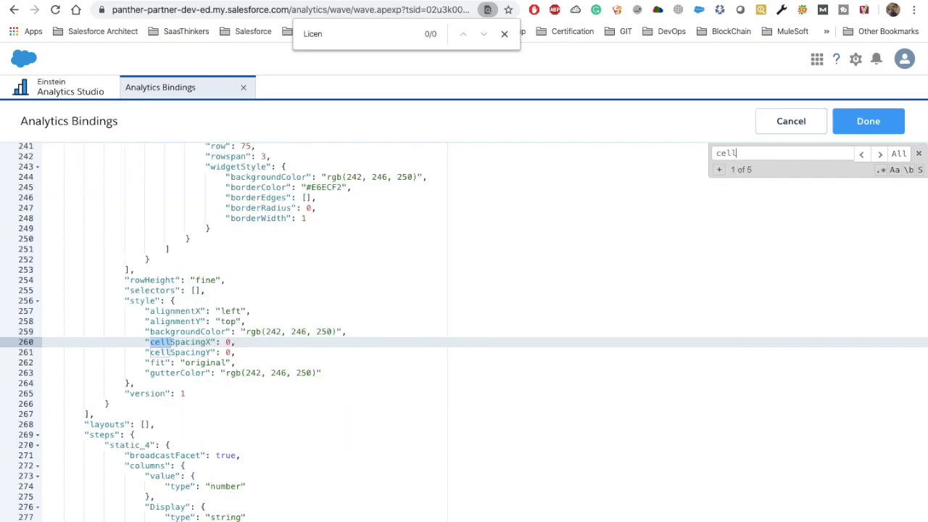
type("(")
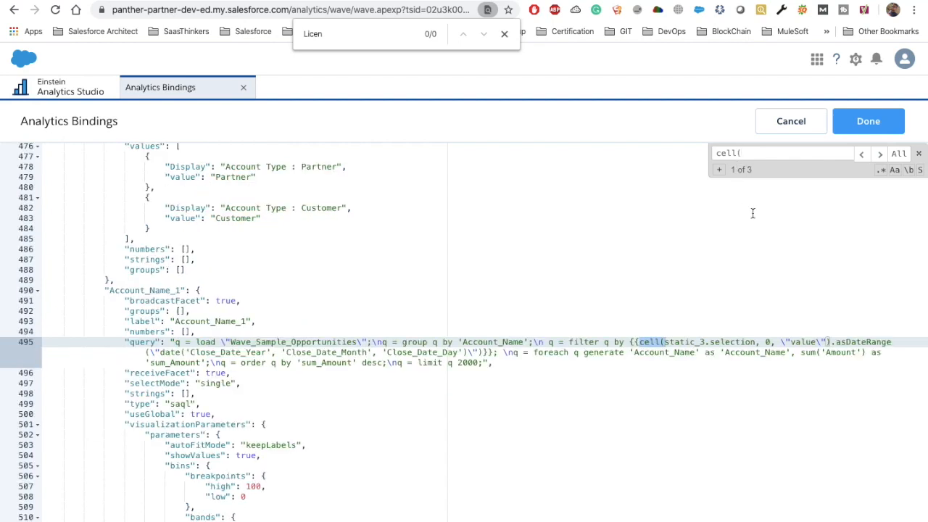
left_click_drag(629, 341, 494, 352)
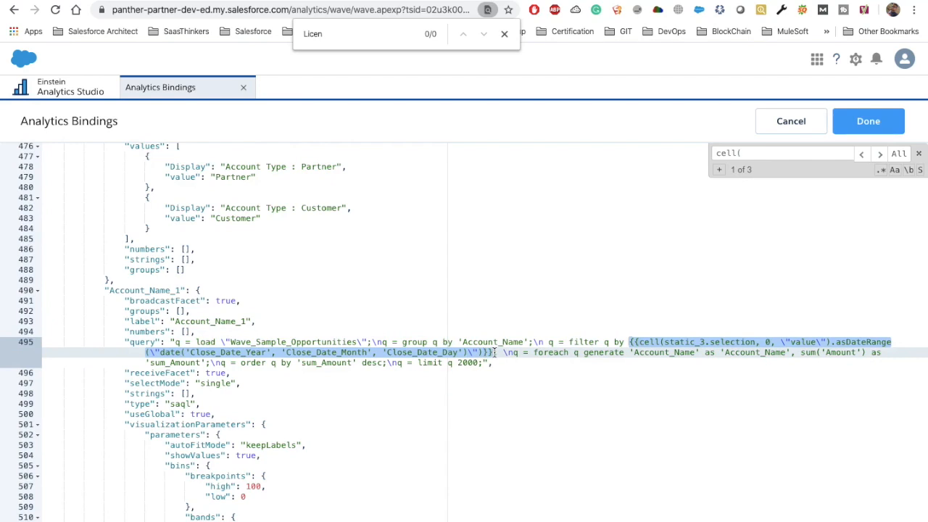
- Leave the JSON and open the detailed query view for the asDateRange("date()") Demo chart's Account_Name_1 query
left_click(870, 121)
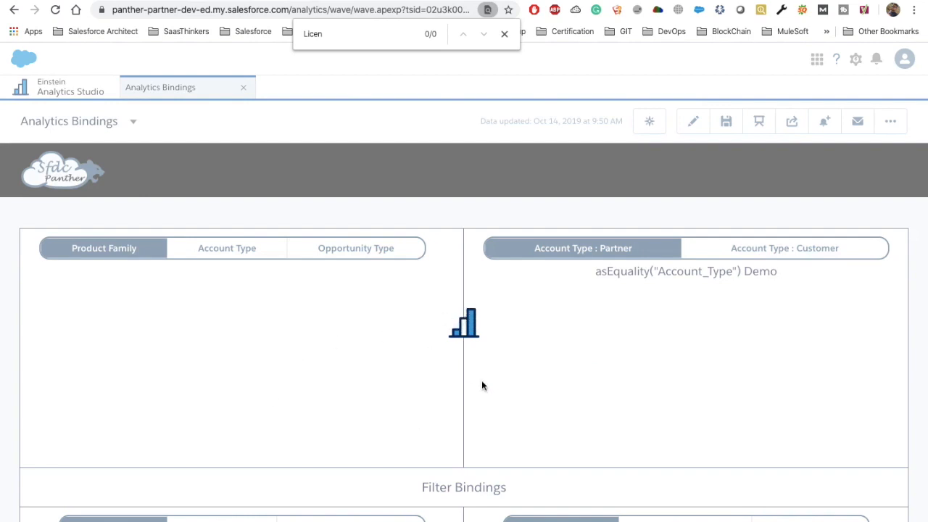
scroll(467, 385, "down", 5)
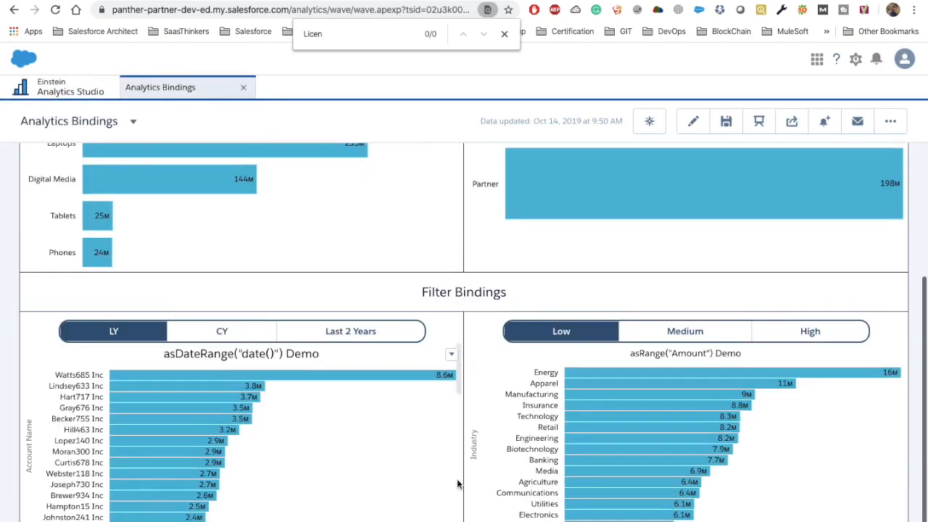
left_click(450, 356)
left_click(417, 457)
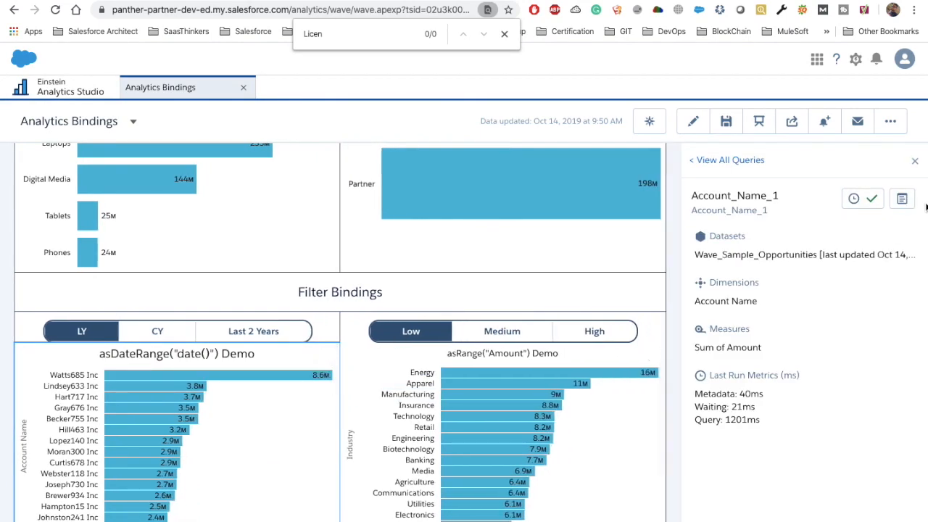
left_click(903, 200)
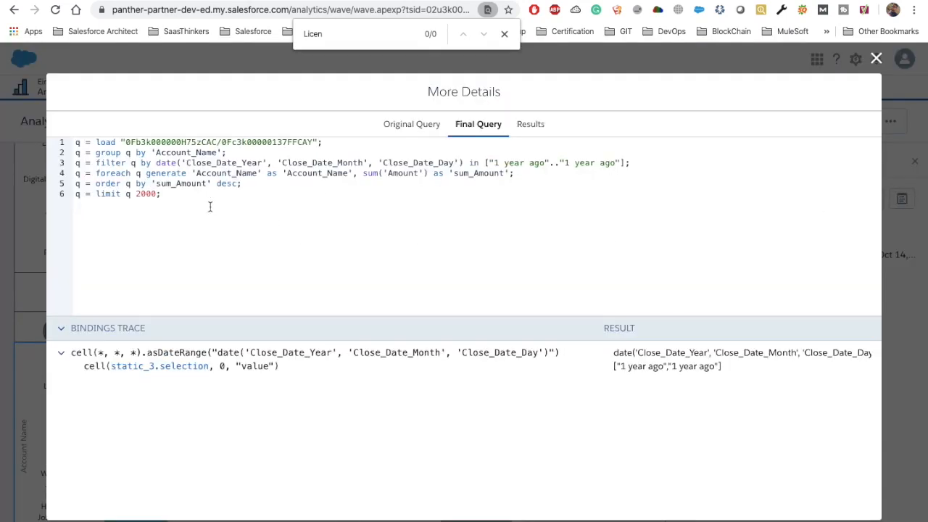
- Examine the final query's date filter line against the result of cell(static_3.selection, 0, "value") in the bindings trace
key("ctrl+a")
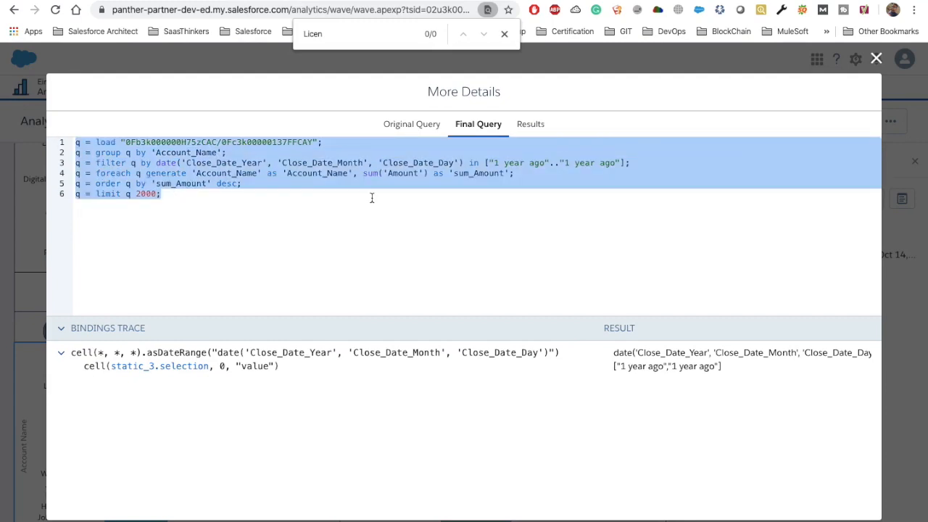
left_click(539, 185)
left_click_drag(632, 165, 71, 171)
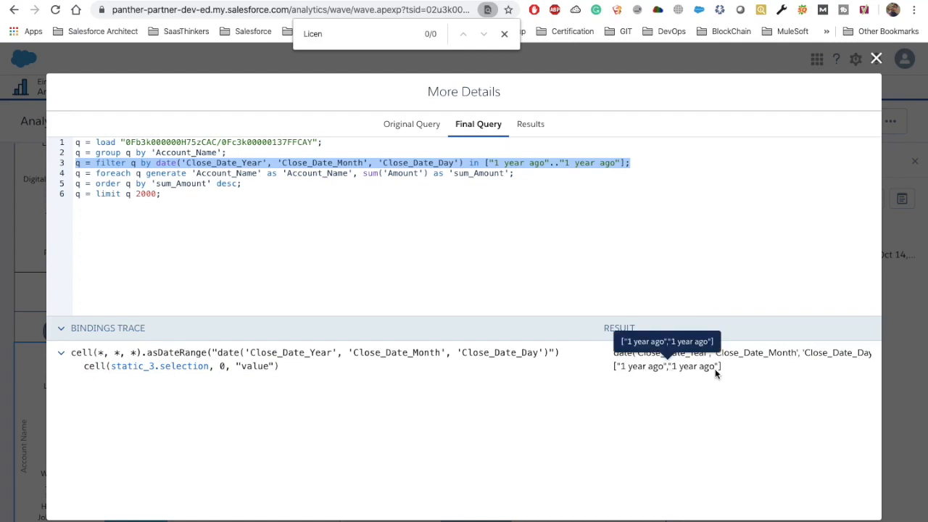
left_click_drag(723, 367, 592, 369)
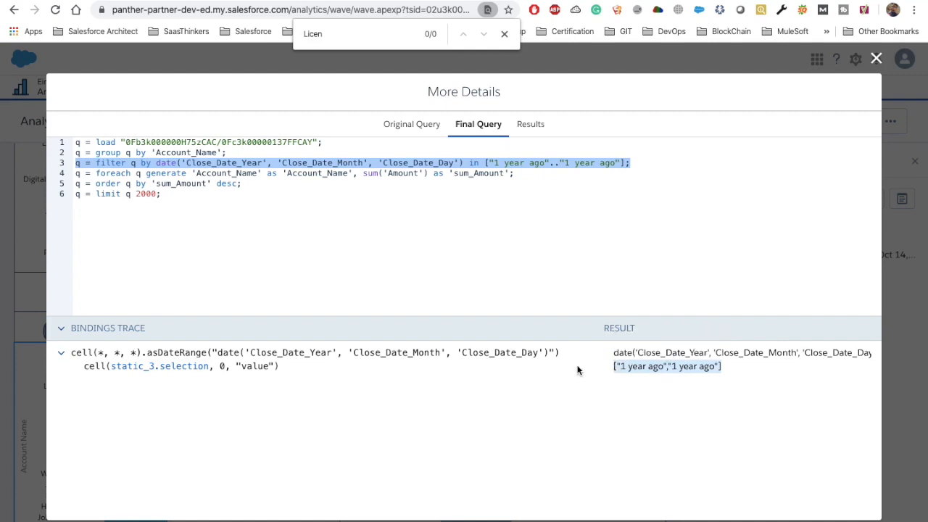
- Look through the Account_Name_1 query results and the final query's asDateRange bindings trace, and close the details
left_click(525, 124)
scroll(156, 317, "down", 1)
scroll(156, 316, "down", 13)
scroll(156, 316, "up", 14)
left_click(464, 129)
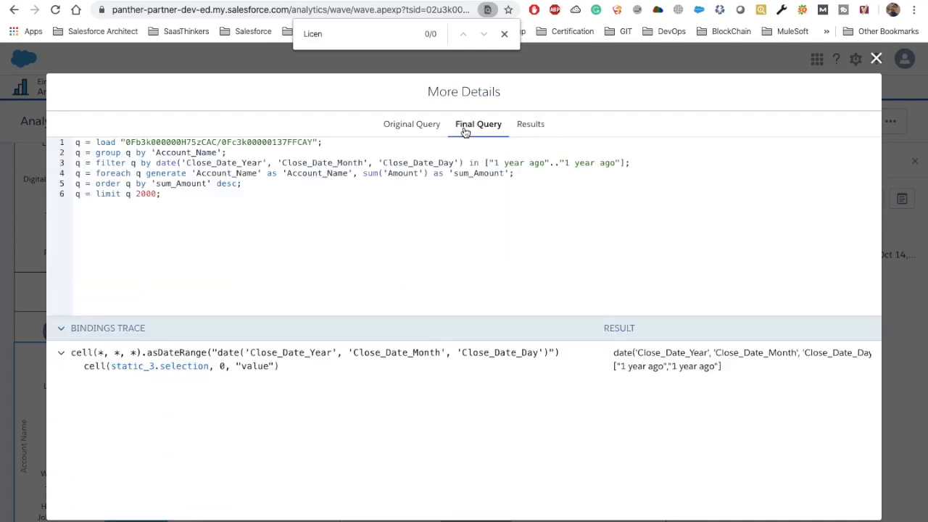
mouse_move(570, 357)
left_mouse_down()
mouse_move(153, 368)
mouse_move(52, 355)
left_mouse_up()
left_click(51, 354)
left_click(876, 59)
- Filter the asDateRange("date()") Demo chart to Last 2 Years and reopen the details of its Account_Name_1 query
scroll(508, 306, "up", 3)
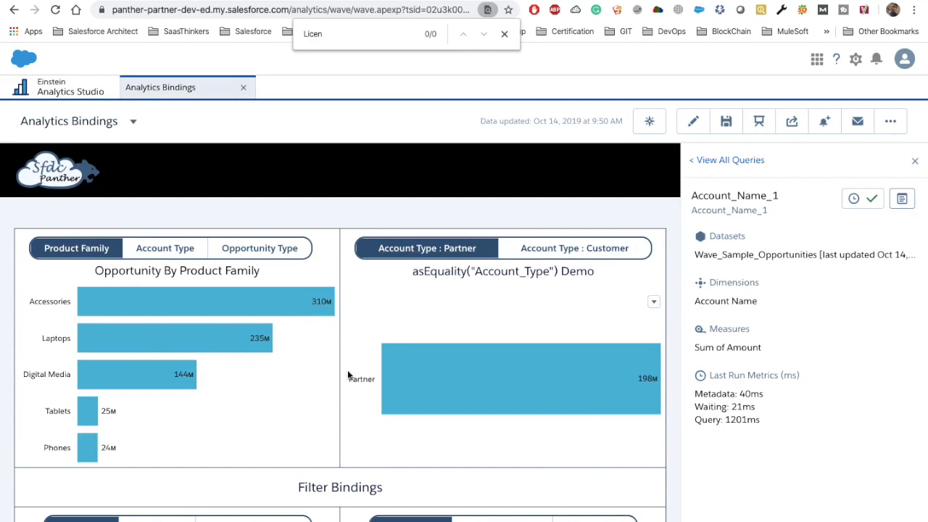
scroll(348, 375, "down", 3)
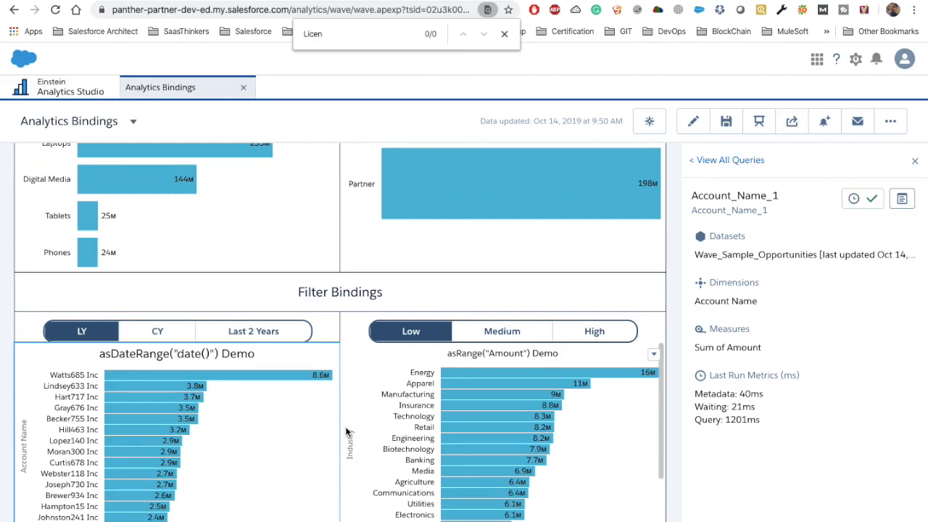
left_click(236, 332)
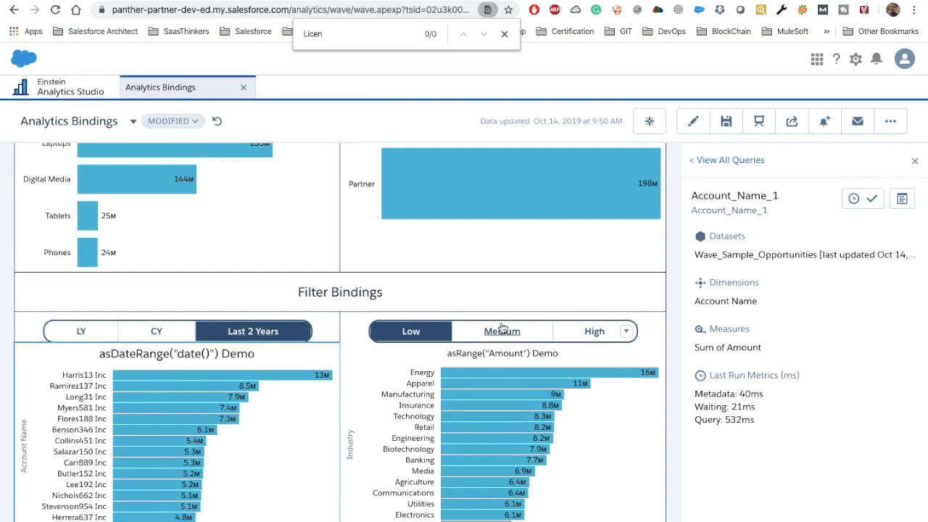
left_click(901, 200)
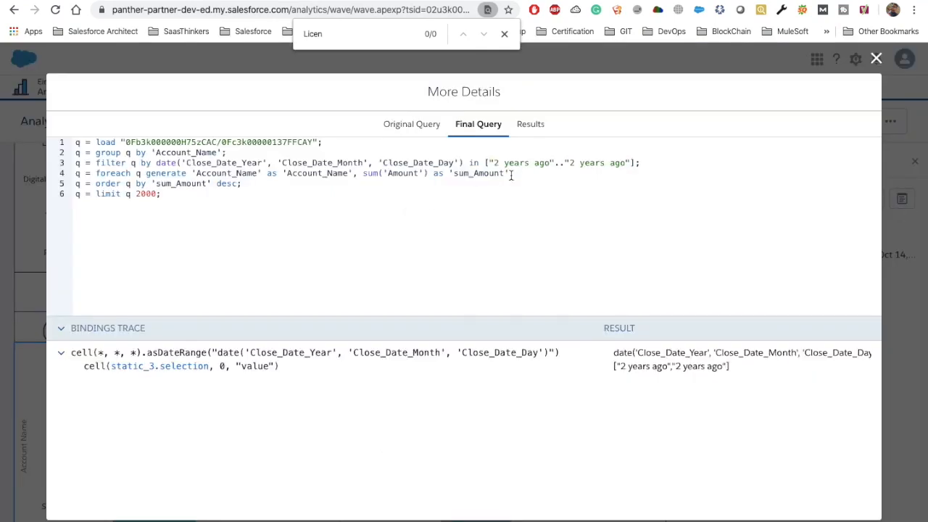
- Examine the "2 years ago" date range in line 3 of the final query, and close the details
left_click_drag(484, 162, 672, 161)
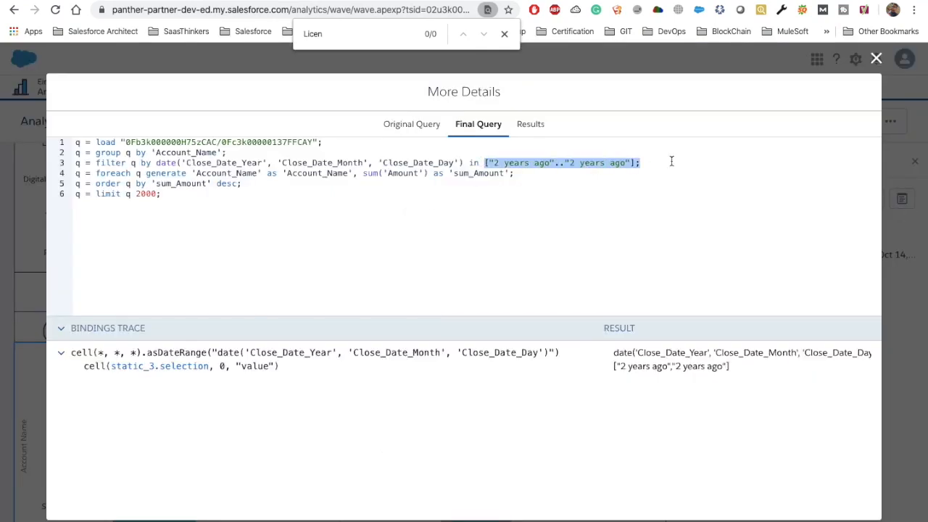
left_click(875, 59)
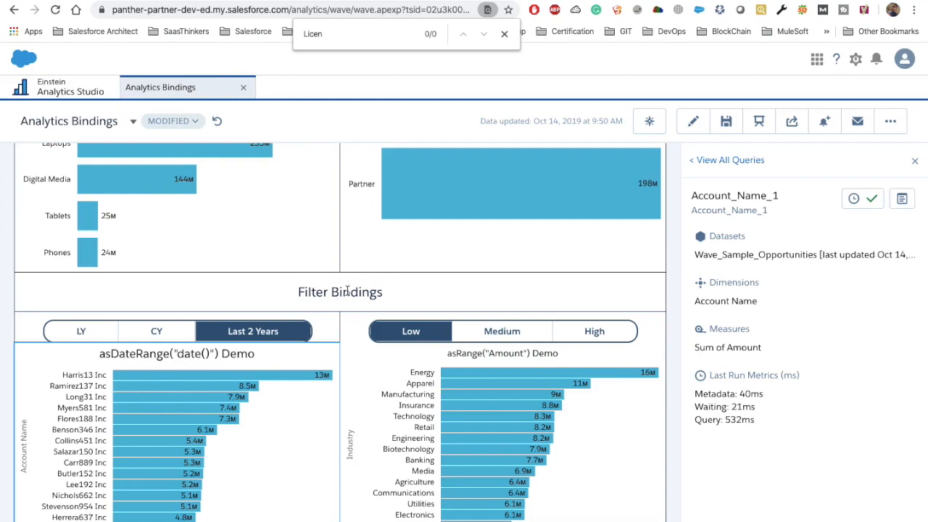
scroll(347, 290, "up", 3)
scroll(346, 295, "down", 1)
scroll(346, 294, "down", 2)
- Open the Wave_Sample_Opportunities dataset from the Analytics Studio home as a new lens and dismiss the browser's find bar
left_click(69, 88)
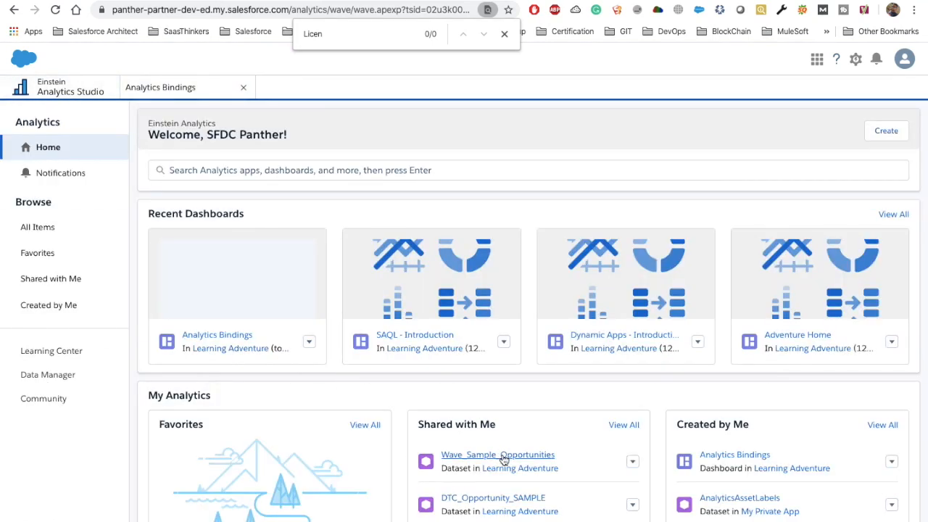
left_click(504, 459)
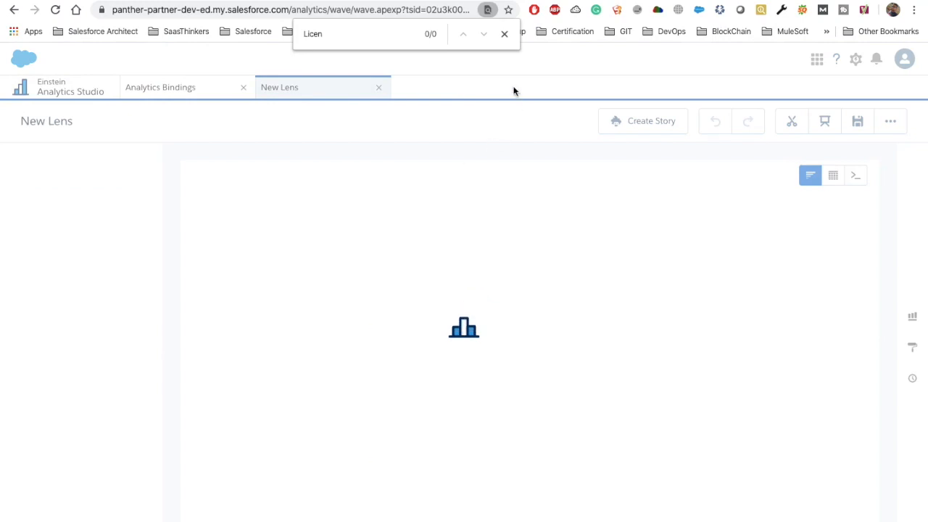
left_click(504, 36)
- Chart Sum of Amount by Opportunity Name in the lens, with the bars sorted in descending order
left_click(73, 267)
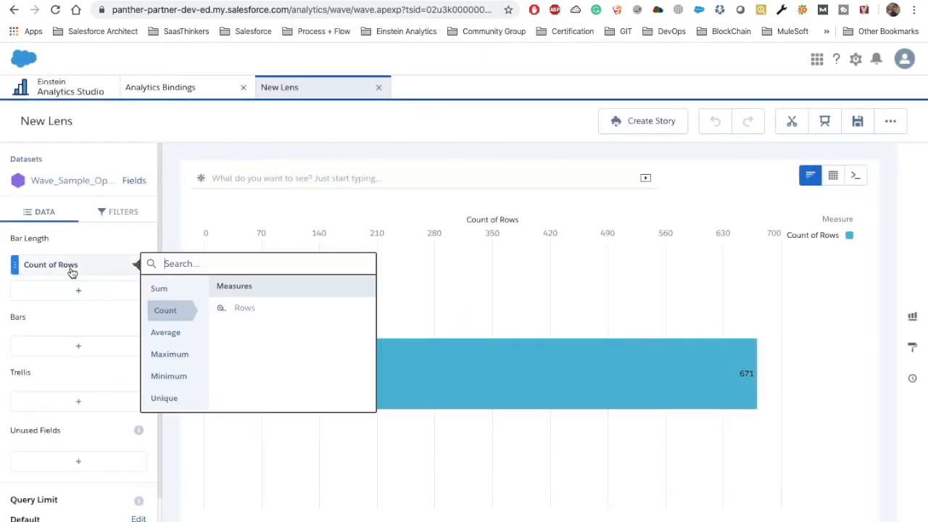
left_click(218, 307)
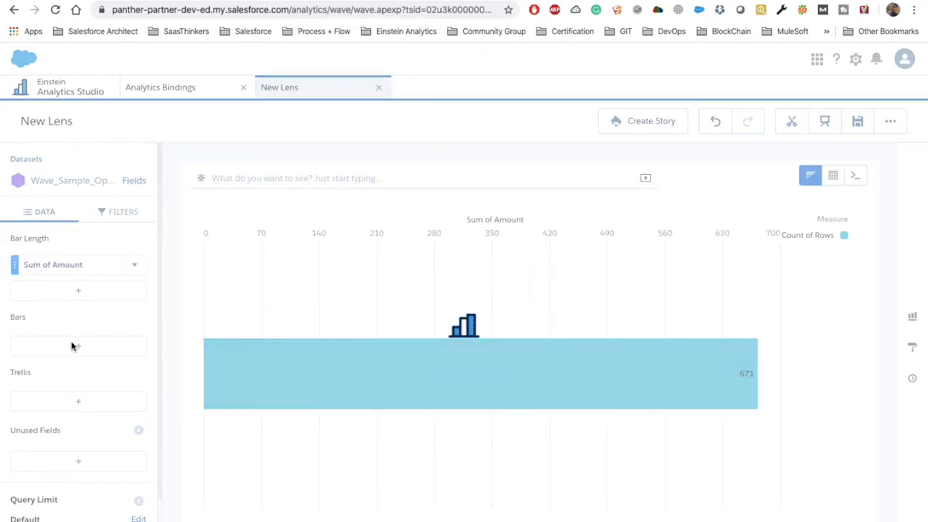
left_click(56, 348)
type("Opp")
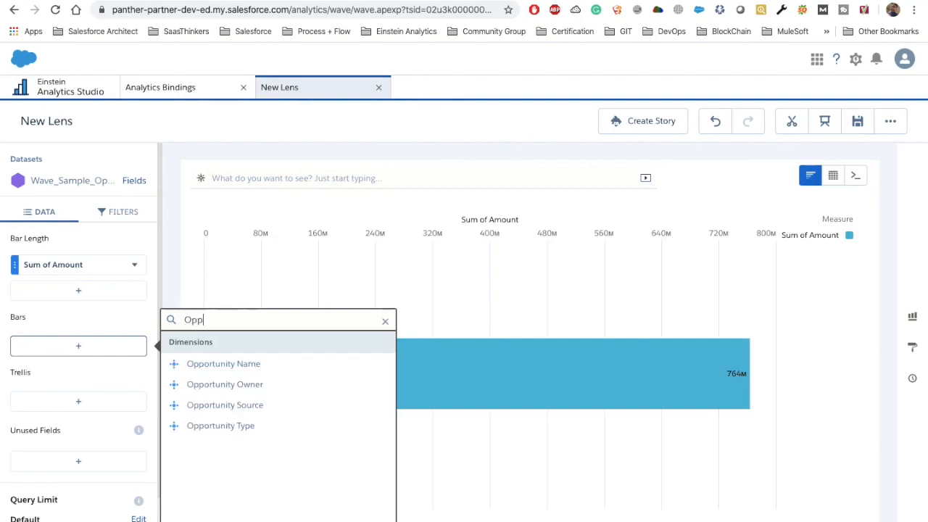
left_click(224, 363)
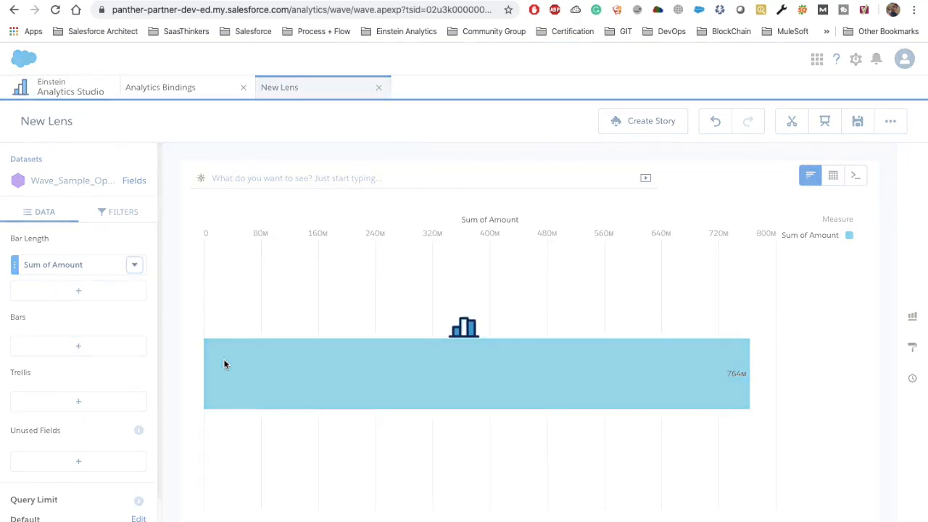
left_click(135, 265)
left_click(164, 298)
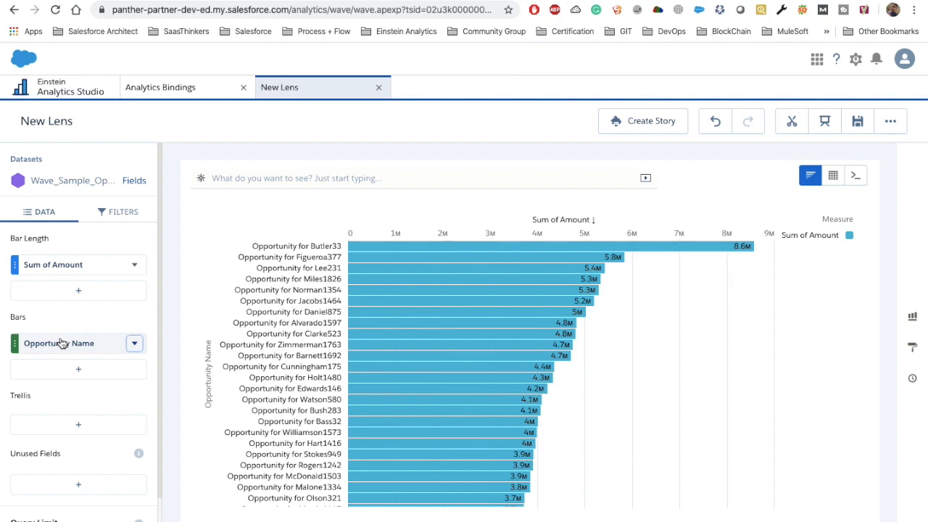
- Add a Sum of Amount filter between 680 and 2,311,744 and look through the filtered opportunity bars
left_click(113, 216)
left_click(78, 265)
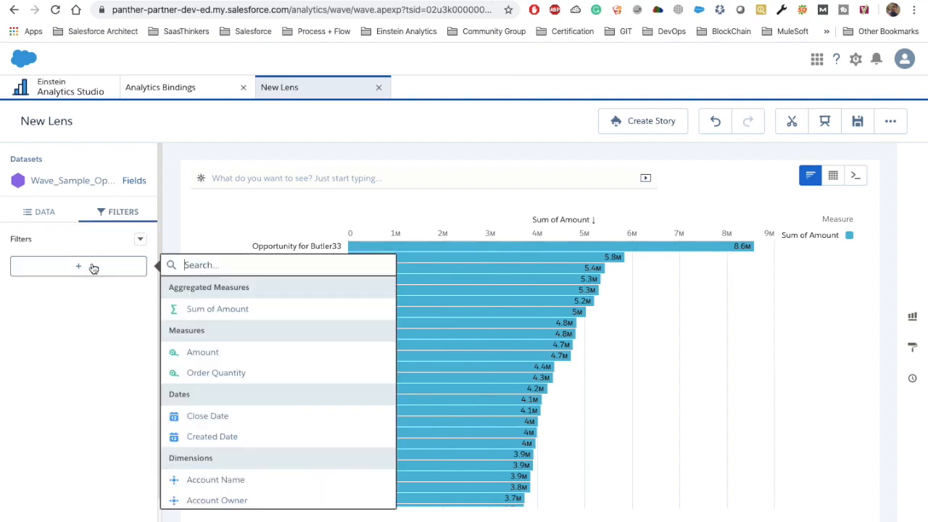
left_click(227, 313)
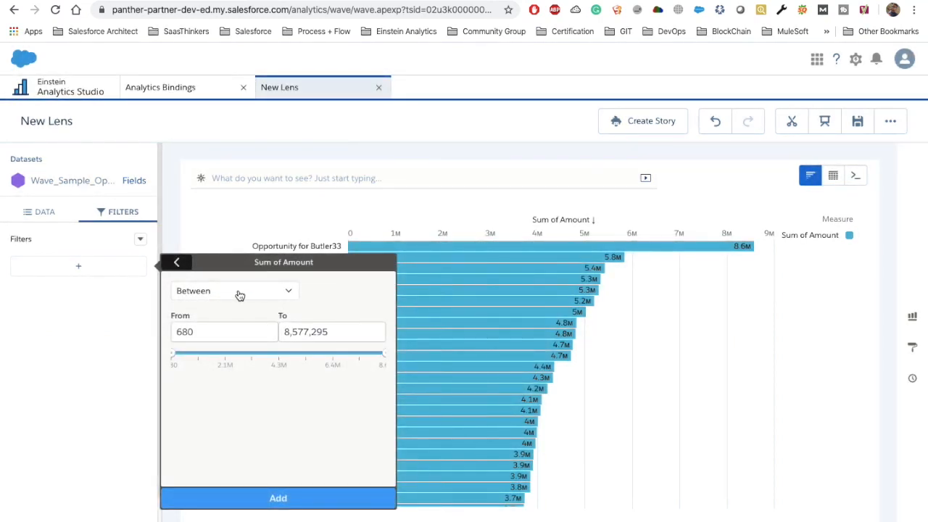
left_click(330, 335)
key("BackSpace")
key("BackSpace")
key("BackSpace")
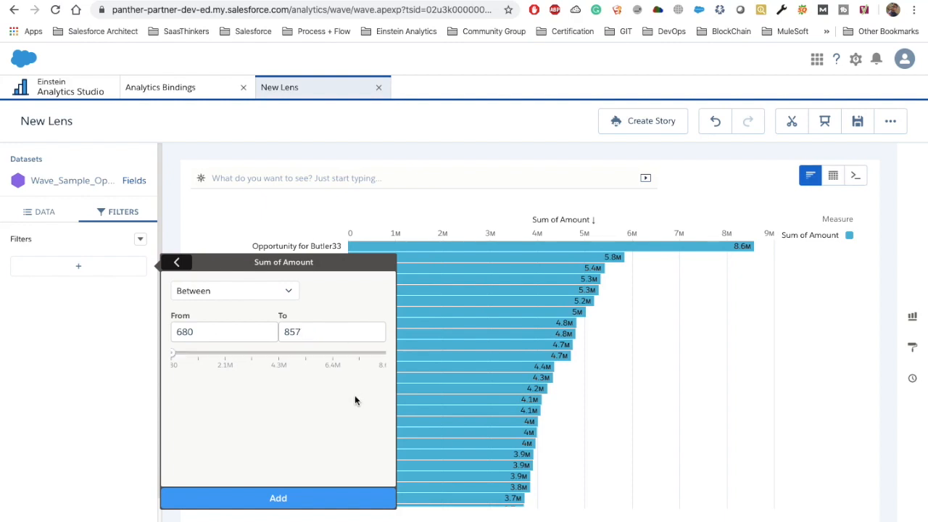
left_click_drag(175, 359, 229, 358)
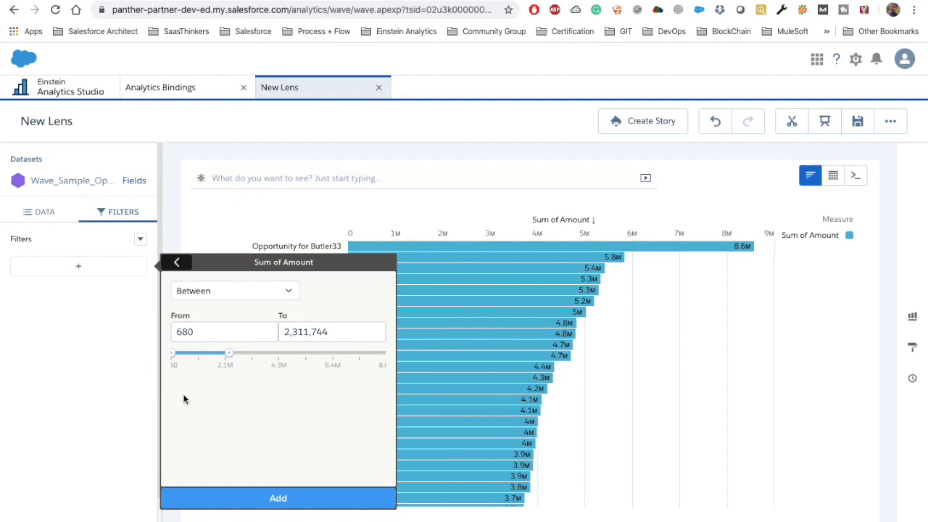
left_click(297, 498)
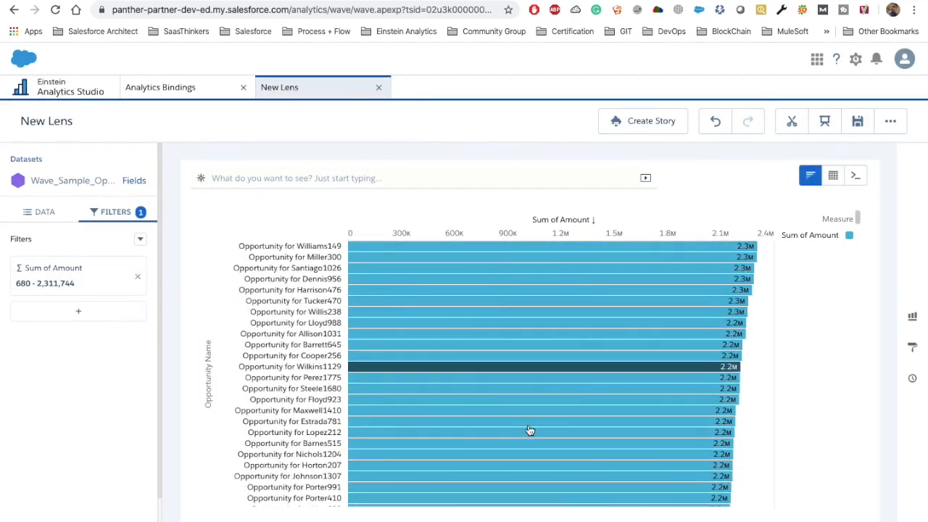
scroll(530, 430, "down", 5)
scroll(530, 431, "down", 15)
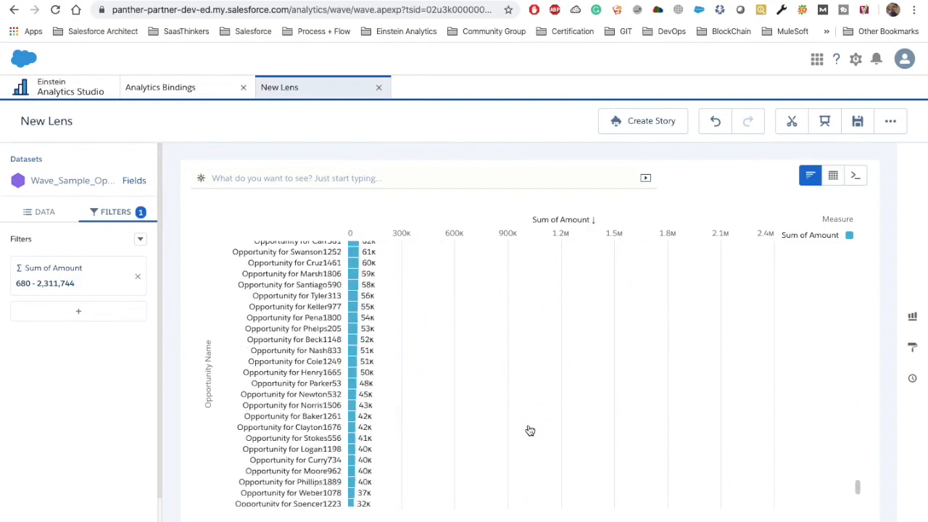
scroll(530, 430, "up", 20)
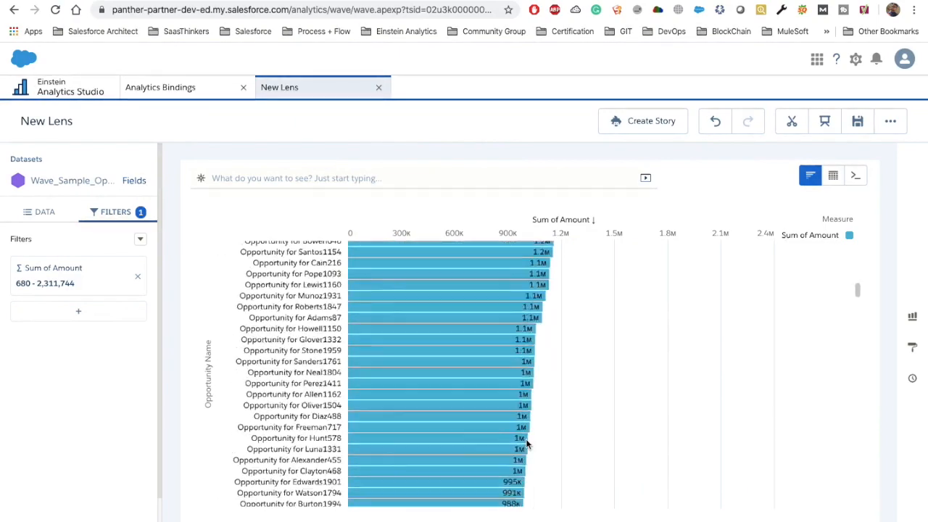
- Show the lens as a SAQL query and examine the lower and upper sum_Amount conditions in its filter line
left_click(855, 175)
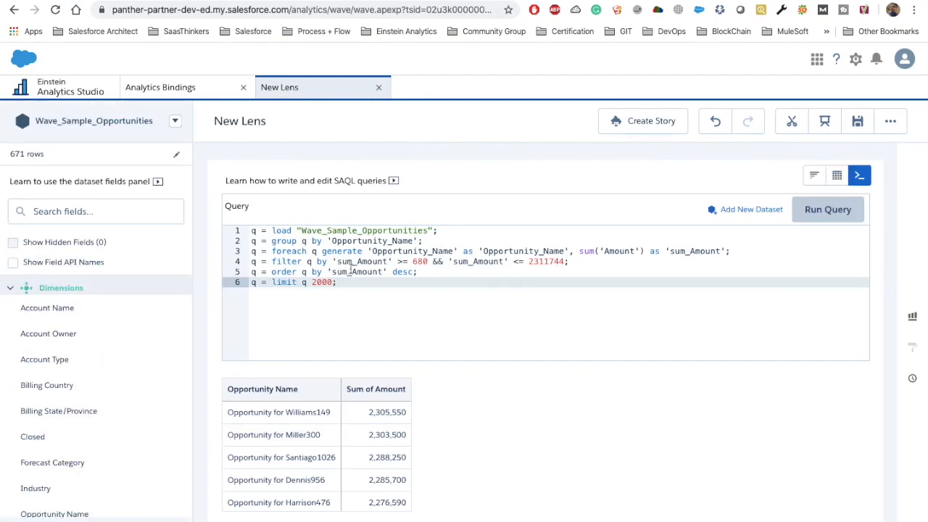
left_click_drag(253, 262, 590, 261)
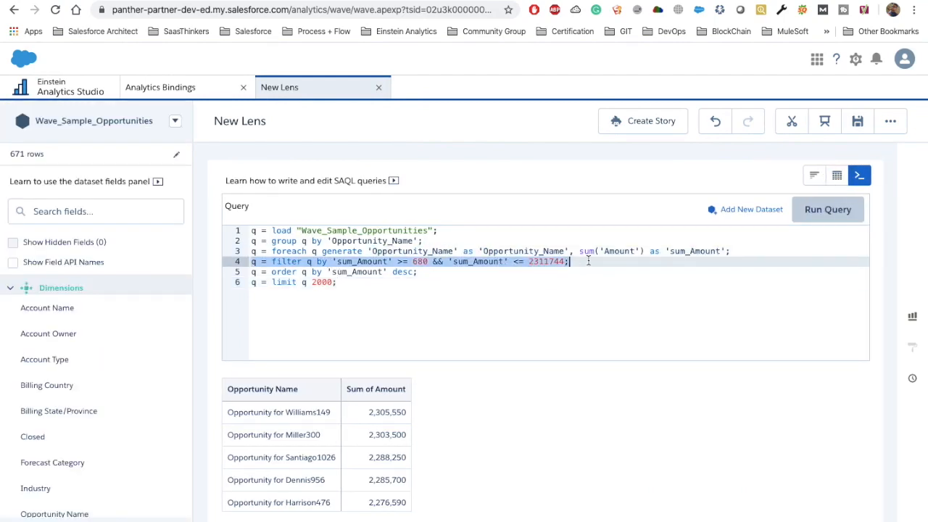
left_click(399, 262)
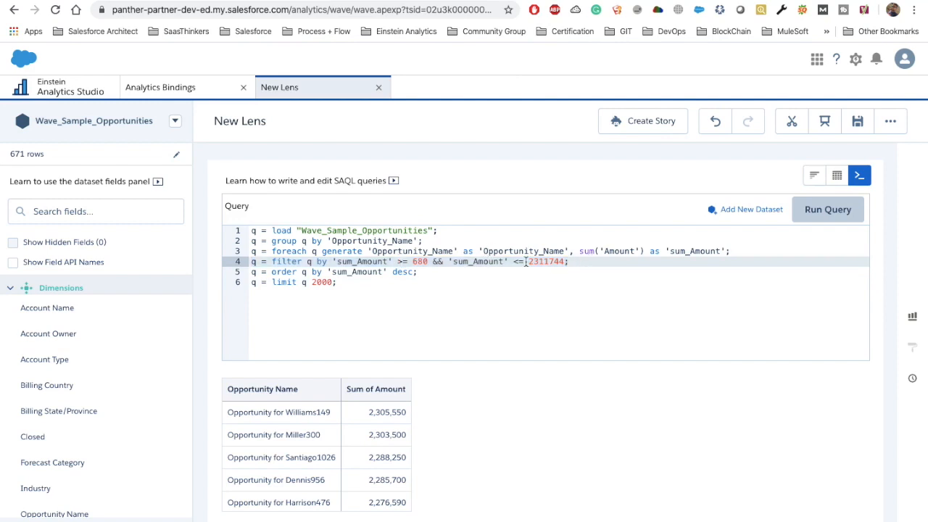
left_click_drag(513, 260, 565, 264)
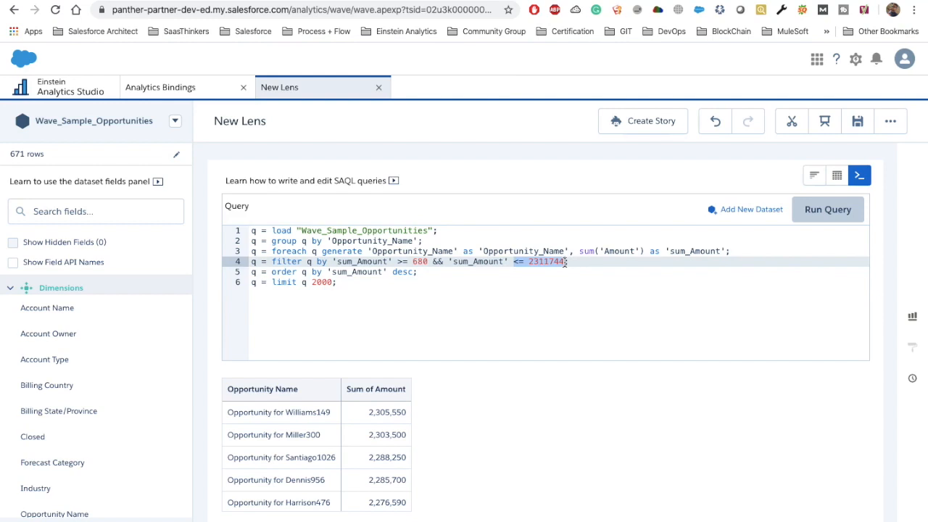
- Try replacing sum_Amount with Amount in the query's filter and order lines, and run the query
double_click(609, 251)
key("ctrl+c")
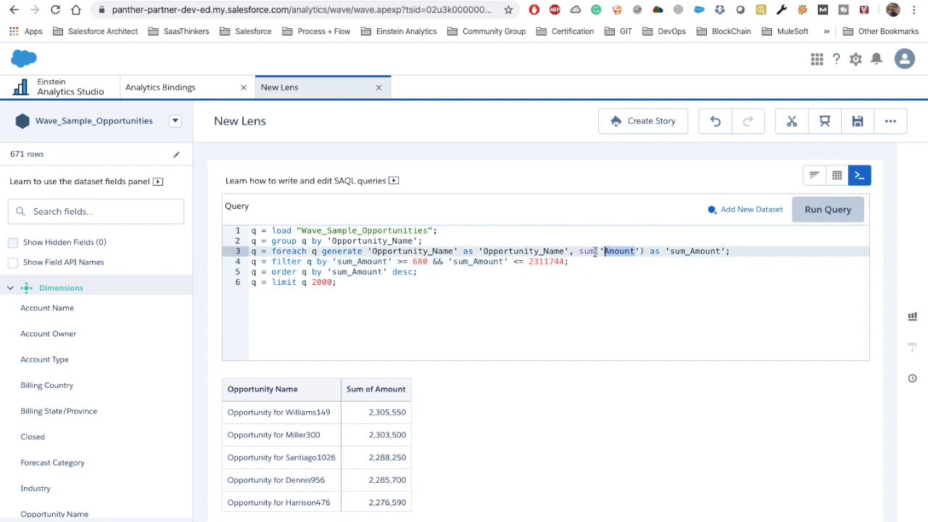
left_click_drag(333, 261, 392, 261)
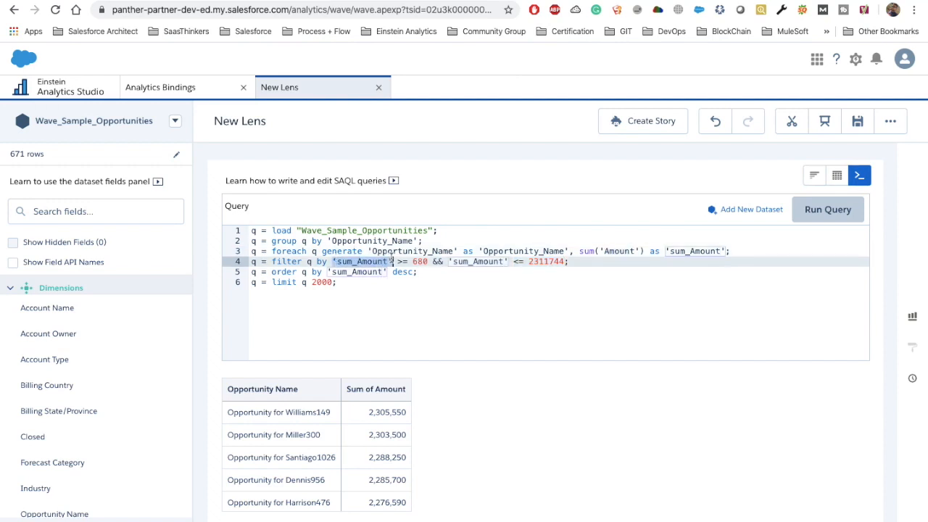
key("ctrl+v")
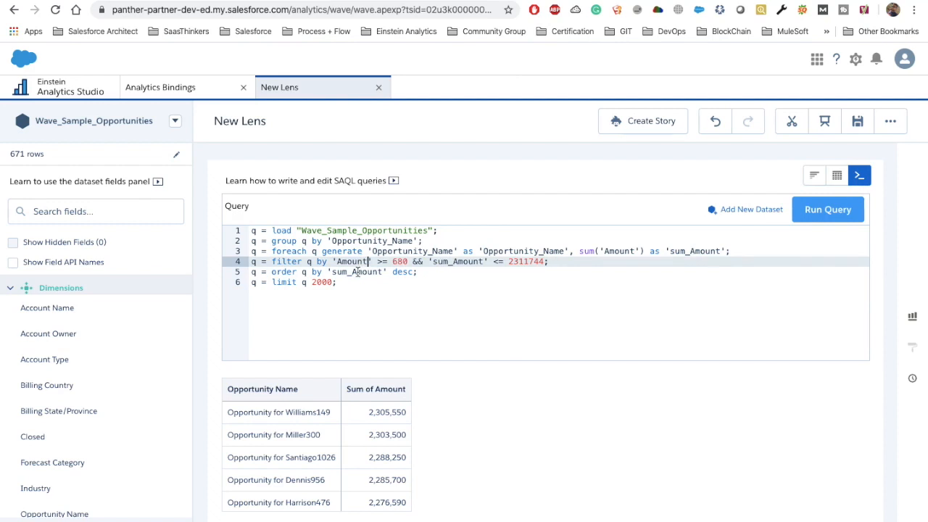
double_click(355, 272)
key("ctrl+v")
double_click(461, 261)
key("ctrl+v")
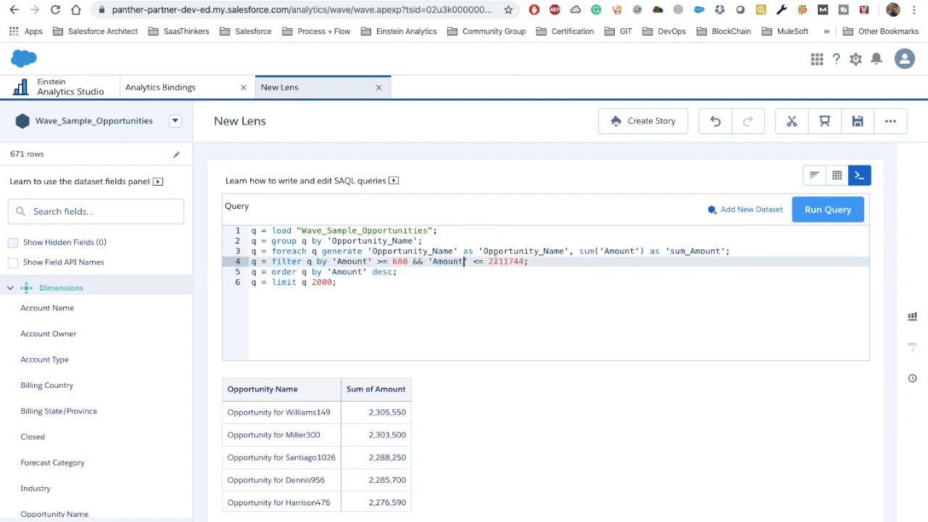
left_click(819, 211)
left_click(502, 338)
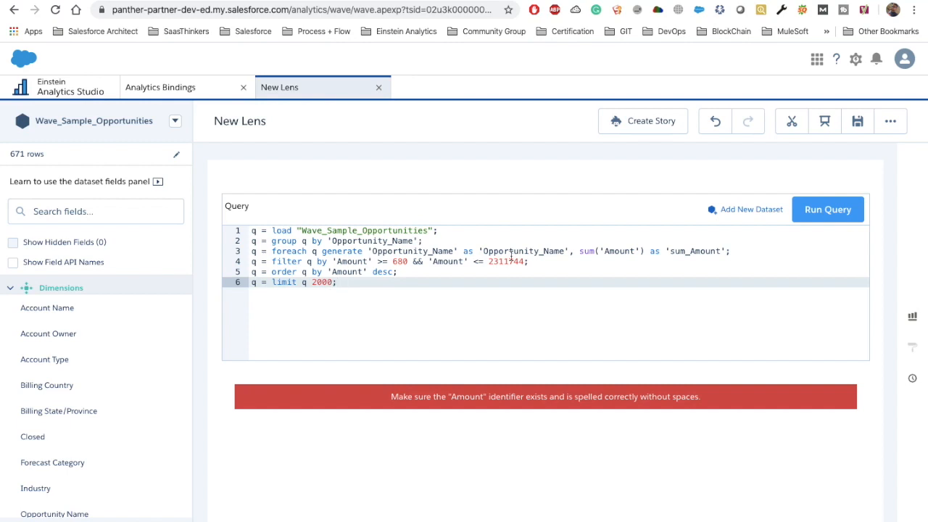
- Undo the Amount replacements in the second filter condition and the order line
key("ctrl+a")
left_click(378, 266)
key("ctrl+z")
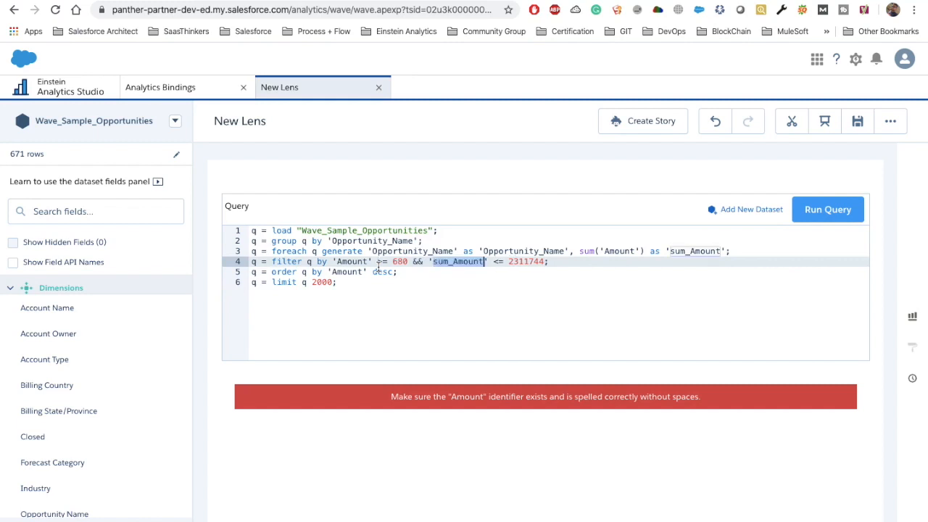
key("ctrl+z")
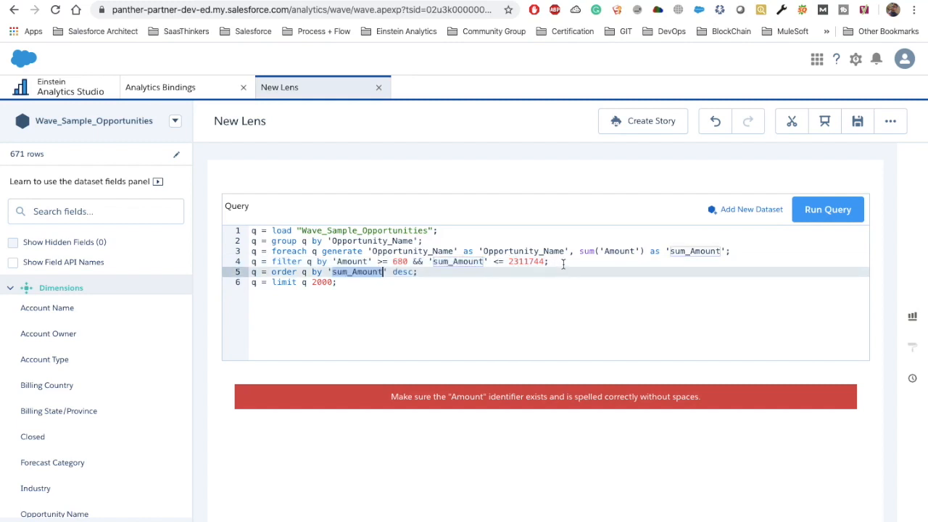
- Examine sum('Amount') and its sum_Amount alias in line 3, and restore sum_Amount in the first filter condition
left_click_drag(579, 251, 647, 252)
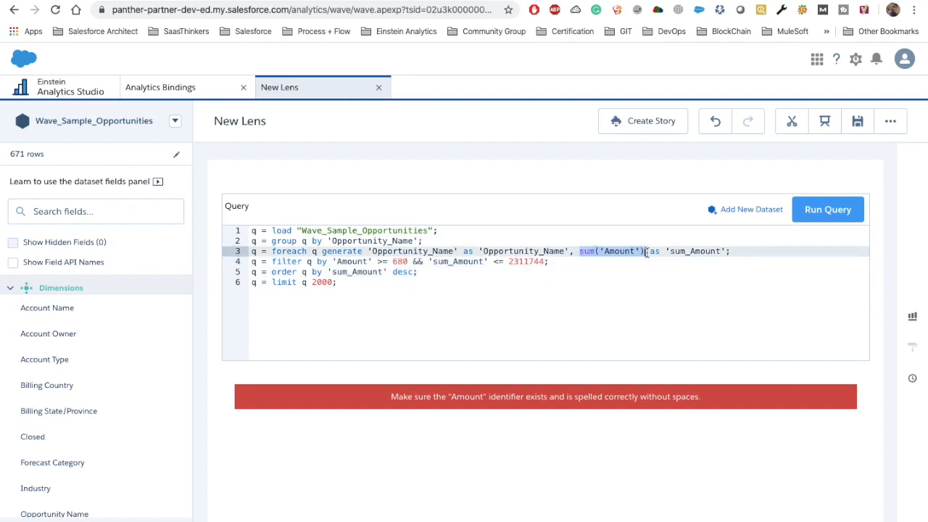
double_click(625, 251)
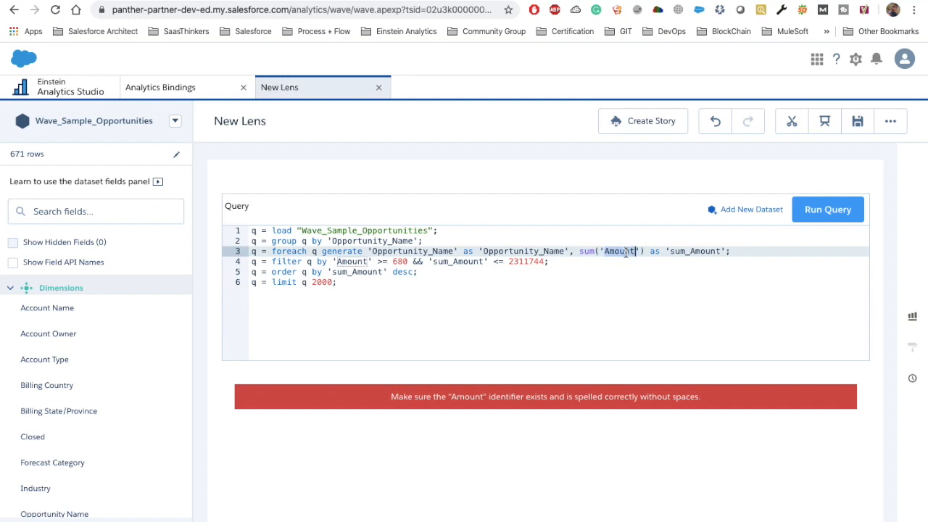
double_click(683, 252)
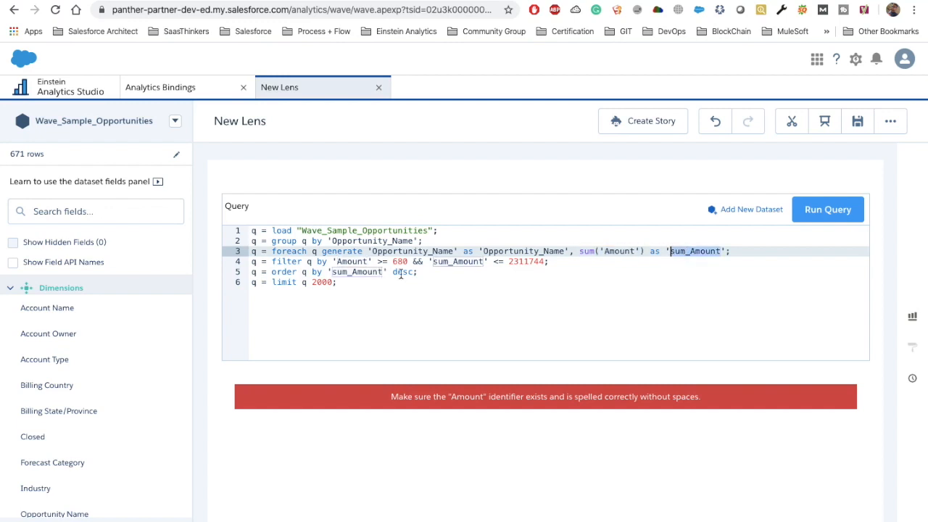
double_click(353, 261)
double_click(357, 272)
key("ctrl+c")
double_click(348, 261)
key("ctrl+v")
- Compare the foreach line that defines sum_Amount with the filter line that follows it
left_click_drag(253, 251, 705, 251)
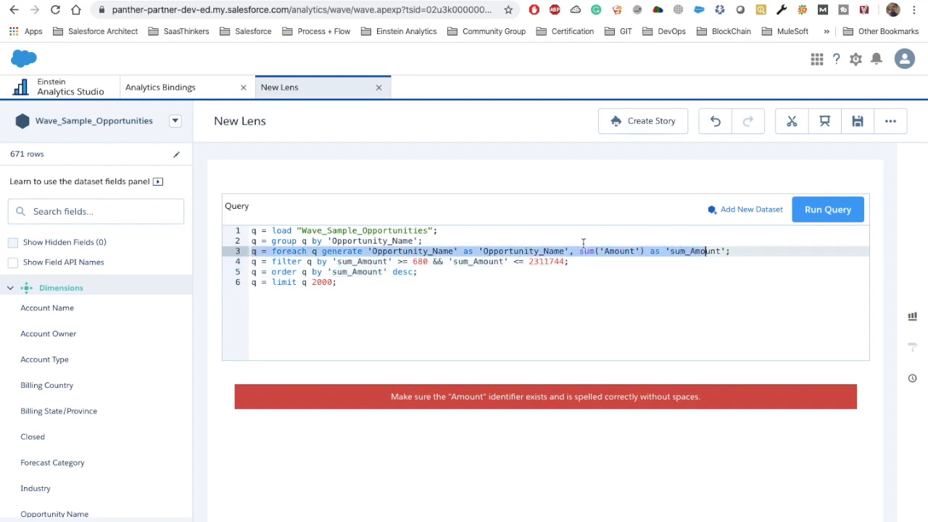
left_click_drag(570, 261, 245, 267)
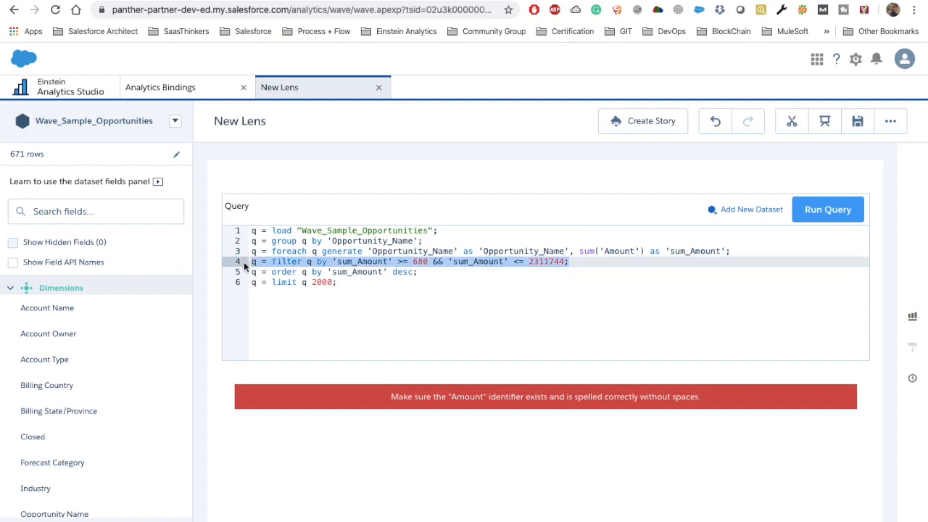
- Return to the Analytics Bindings dashboard and open its JSON with the Low/Medium/High toggle selected
left_click(187, 90)
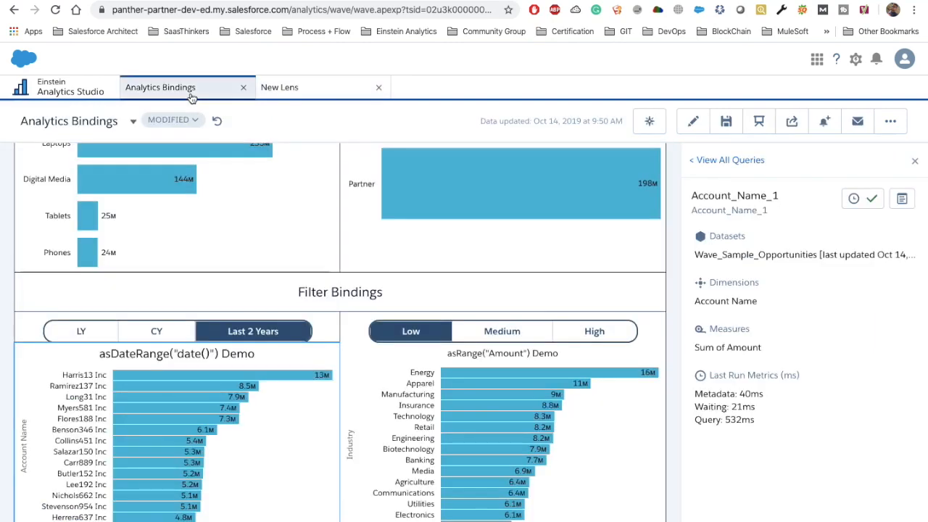
left_click(594, 344)
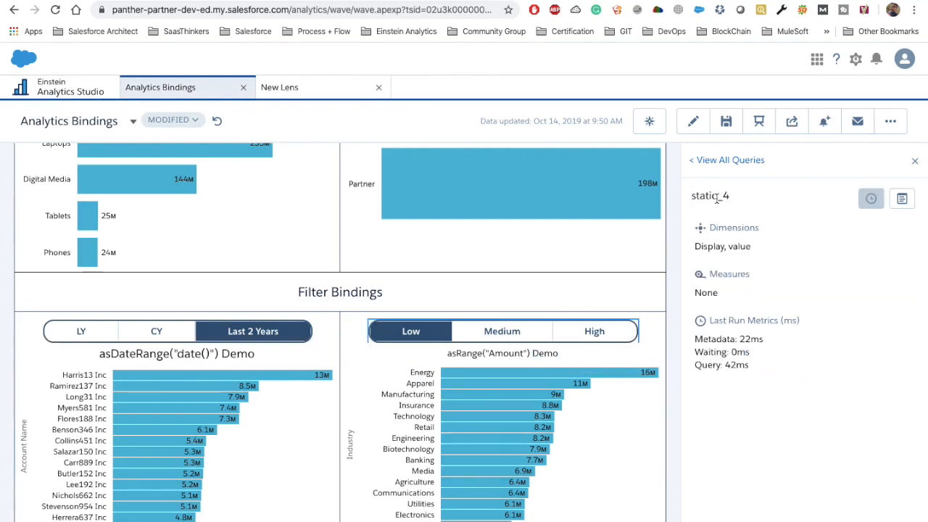
key("super+e")
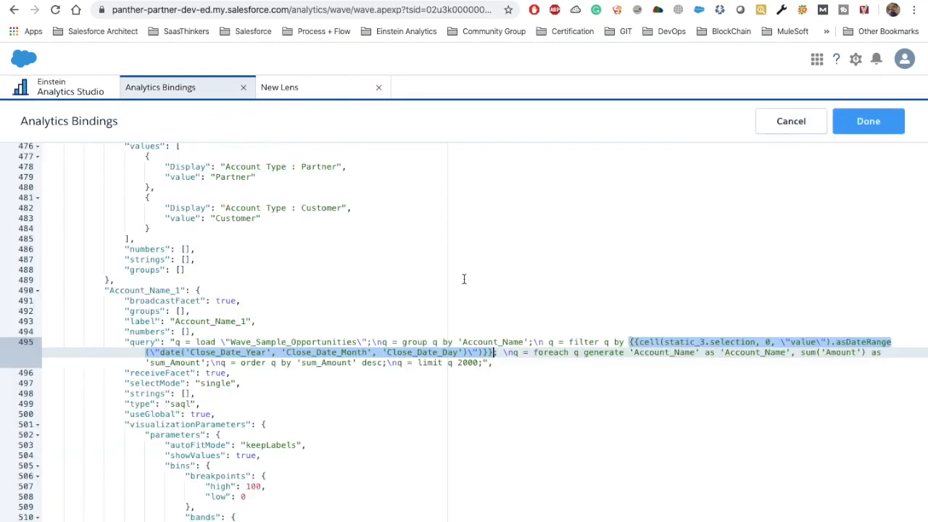
- Find the static_4 step definition in the dashboard JSON by searching for static_4"
key("super+f")
type("static_4")
key("Return")
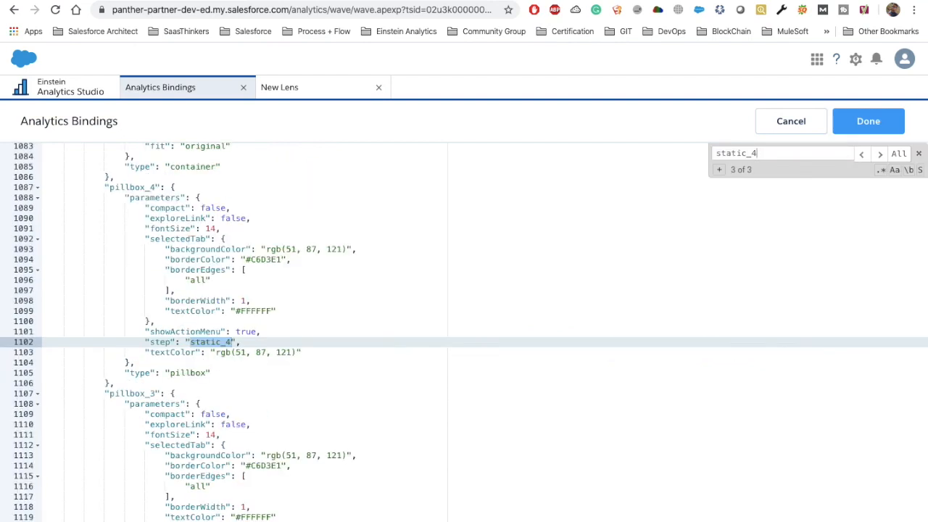
type("\"")
key("Return")
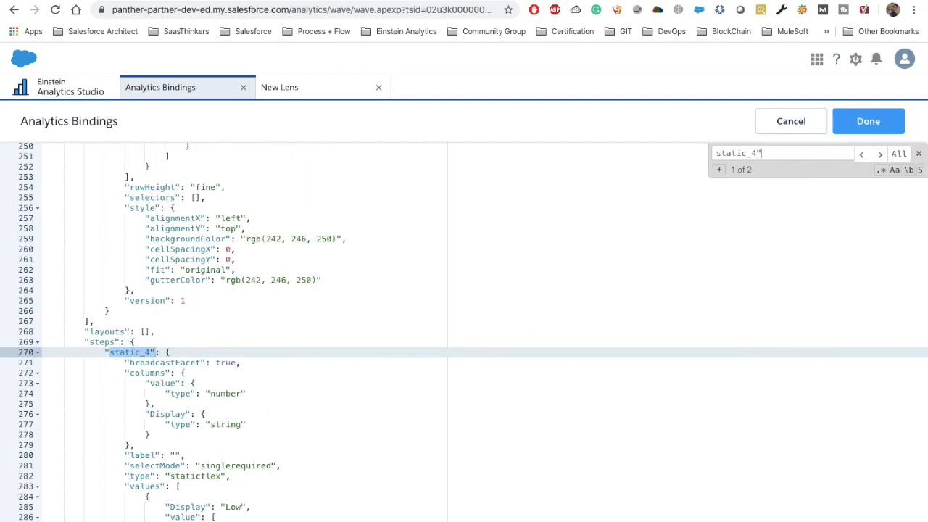
scroll(204, 425, "down", 3)
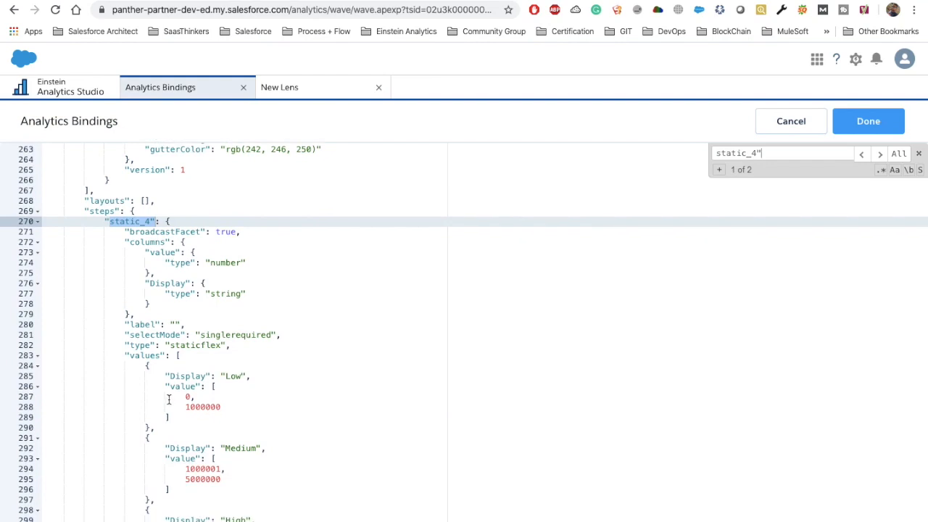
- Examine static_4's value column definition and the lower and upper limits of its Low entry
left_click_drag(165, 386, 177, 407)
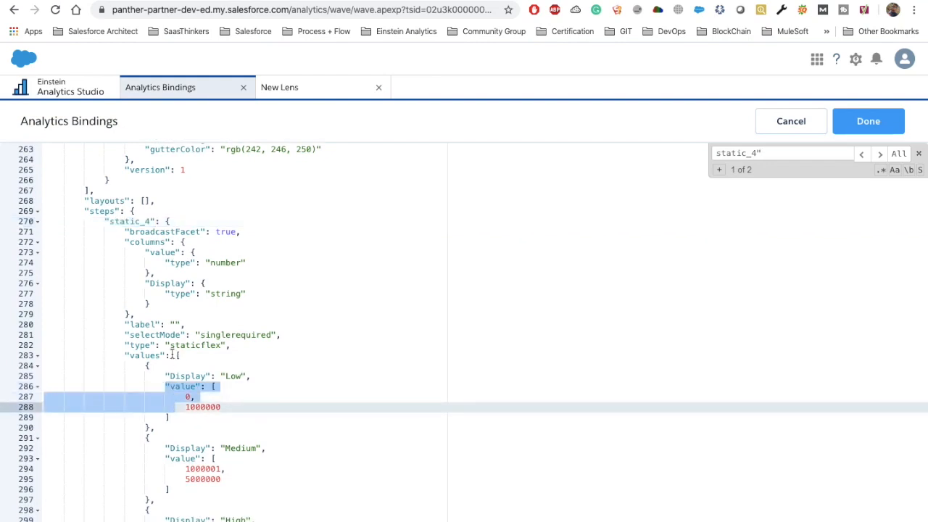
scroll(176, 353, "down", 1)
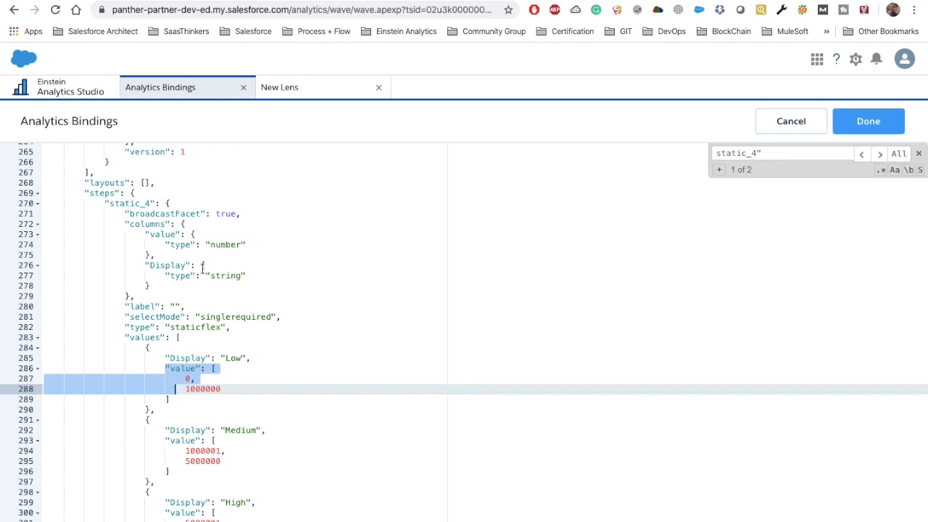
double_click(162, 235)
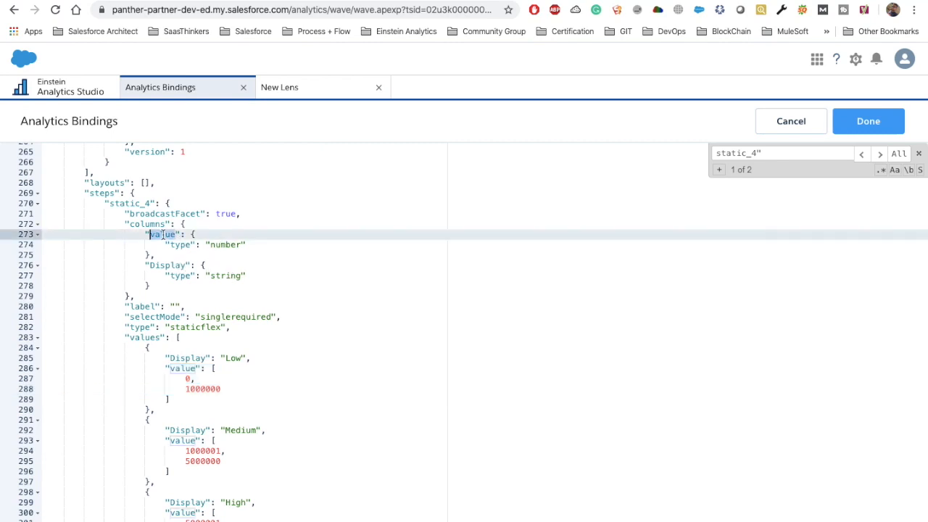
double_click(188, 378)
scroll(185, 327, "down", 3)
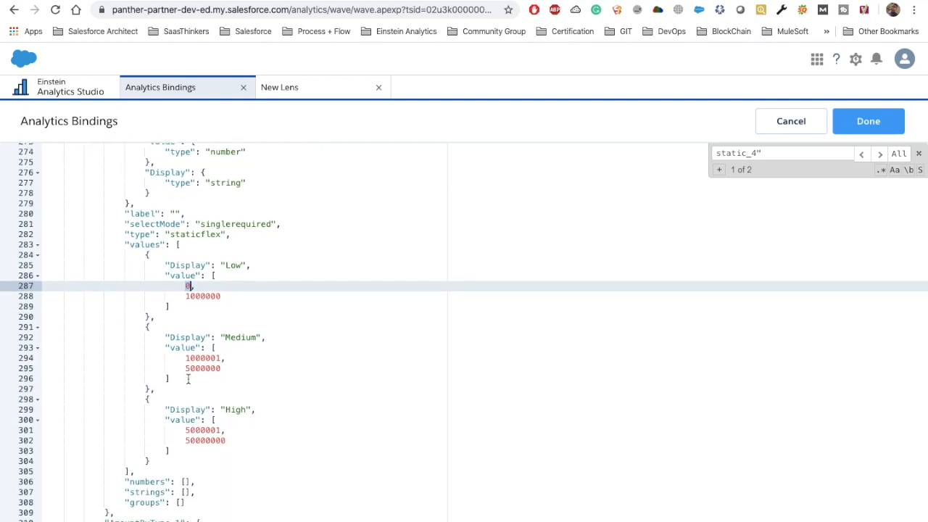
double_click(201, 287)
scroll(203, 288, "down", 1)
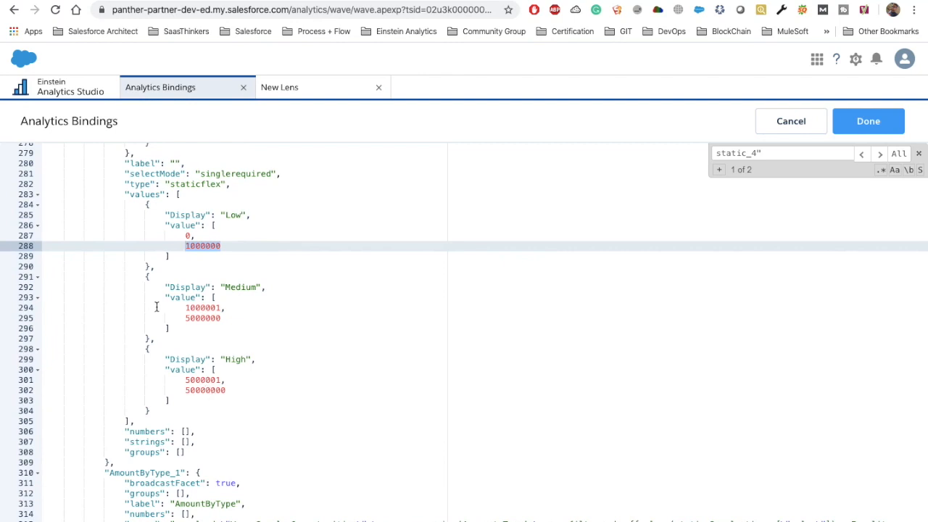
- Compare the value ranges of static_4's Low and Medium entries, and glance at the filter line in the New Lens query
left_click_drag(185, 236, 223, 247)
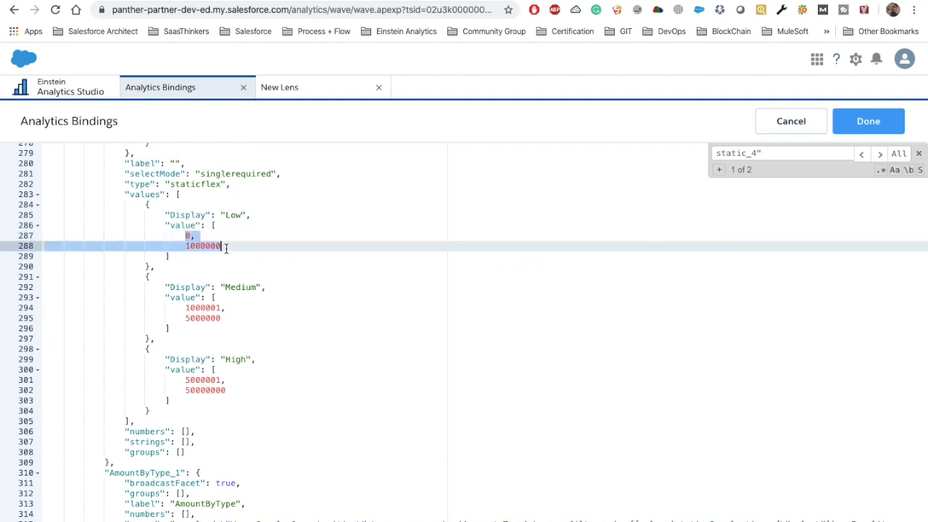
double_click(244, 286)
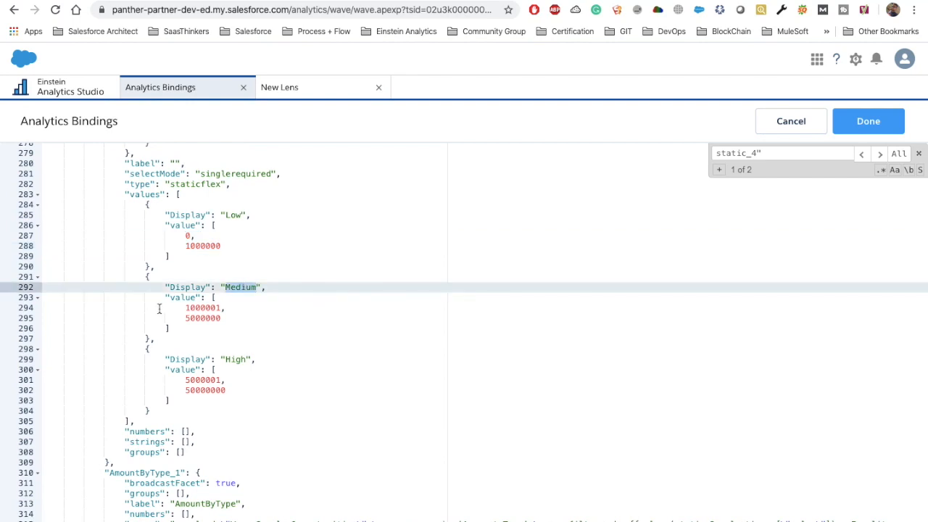
left_click_drag(161, 297, 186, 331)
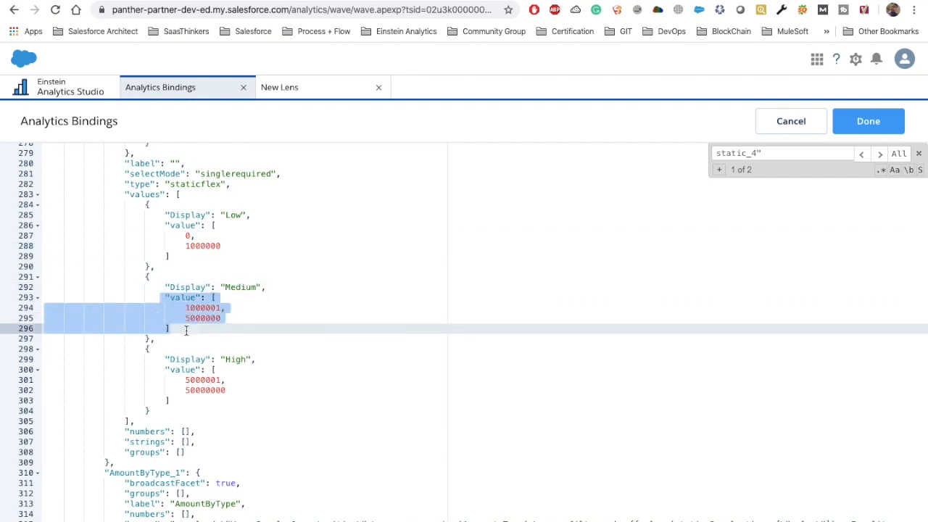
left_click(304, 94)
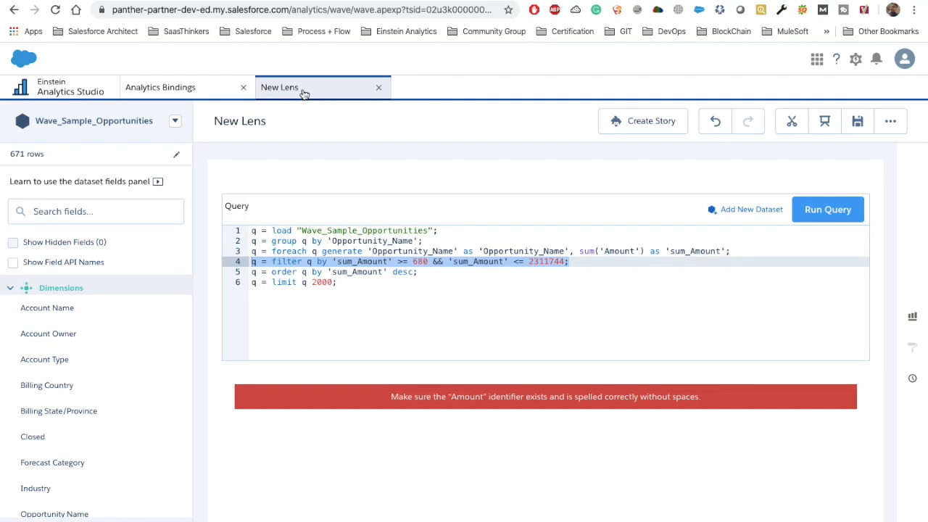
left_click(167, 88)
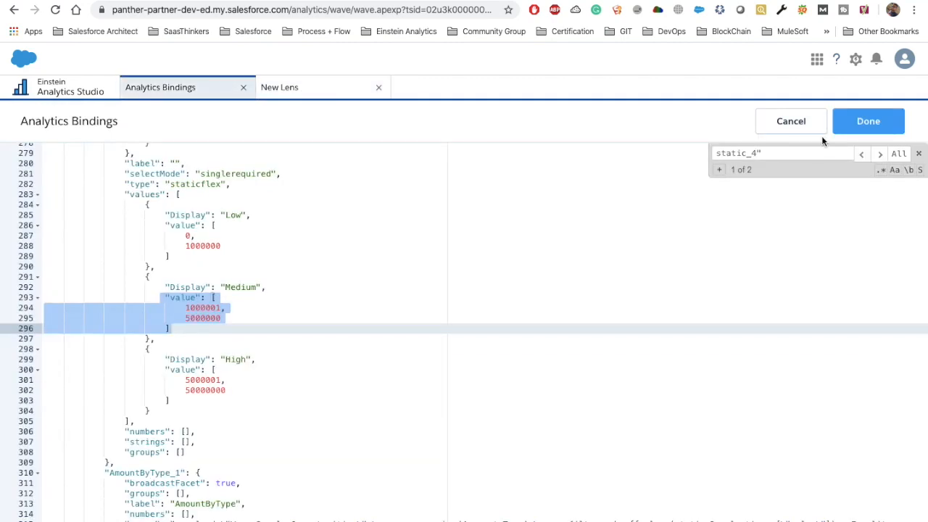
- Search the JSON for asRa and examine the full asRange filter statement in the lens_1 query
double_click(767, 153)
type("asRa")
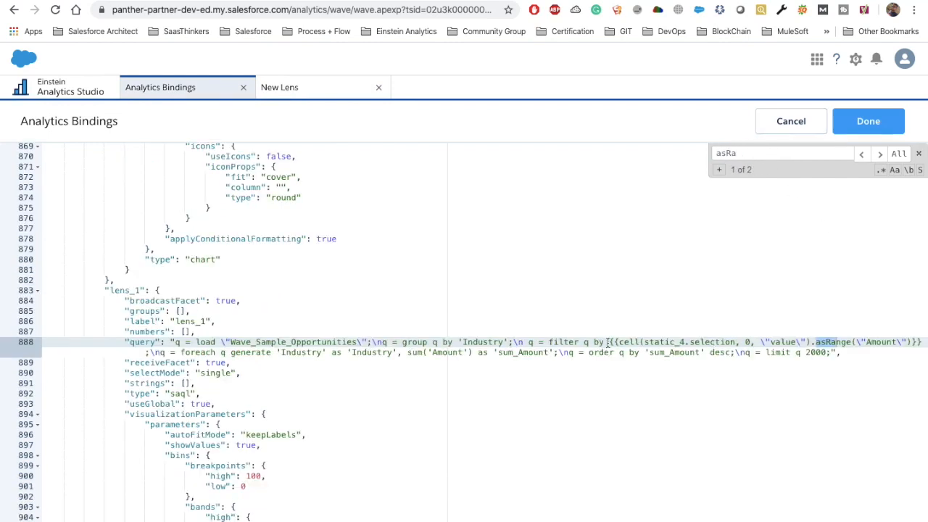
left_click_drag(610, 341, 925, 340)
left_click(534, 341)
left_click_drag(548, 342, 922, 341)
left_click(609, 342)
- Inspect the parts of the lens_1 binding: static_4, selection, the cell function, asRange and its Amount argument
double_click(657, 342)
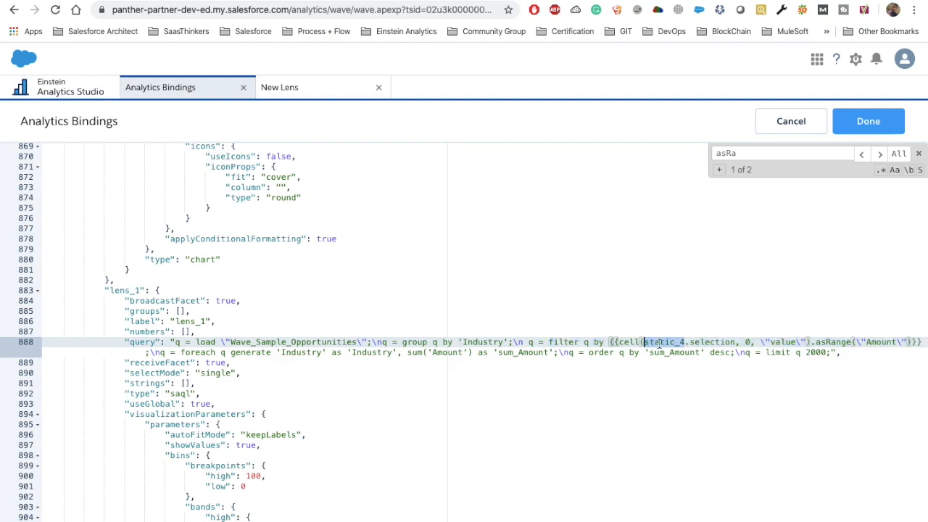
double_click(710, 342)
double_click(621, 342)
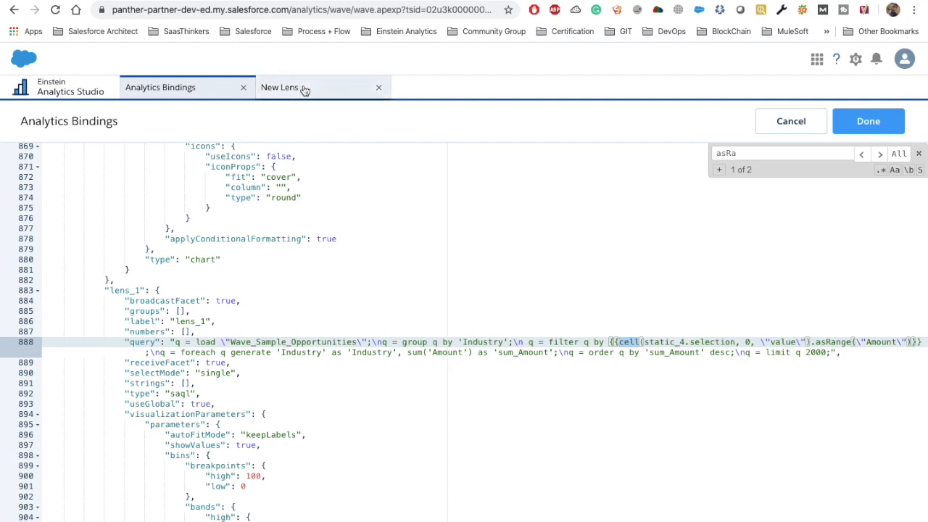
left_click_drag(814, 341, 846, 342)
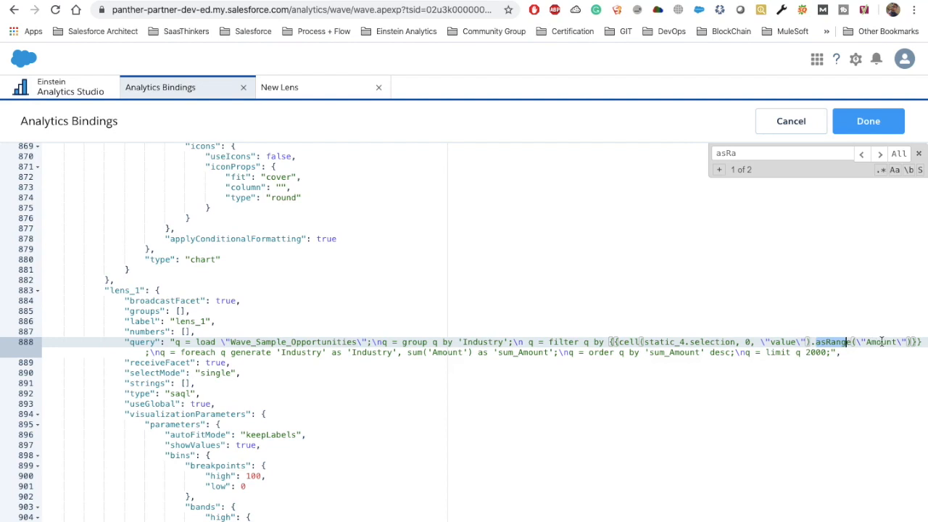
double_click(882, 341)
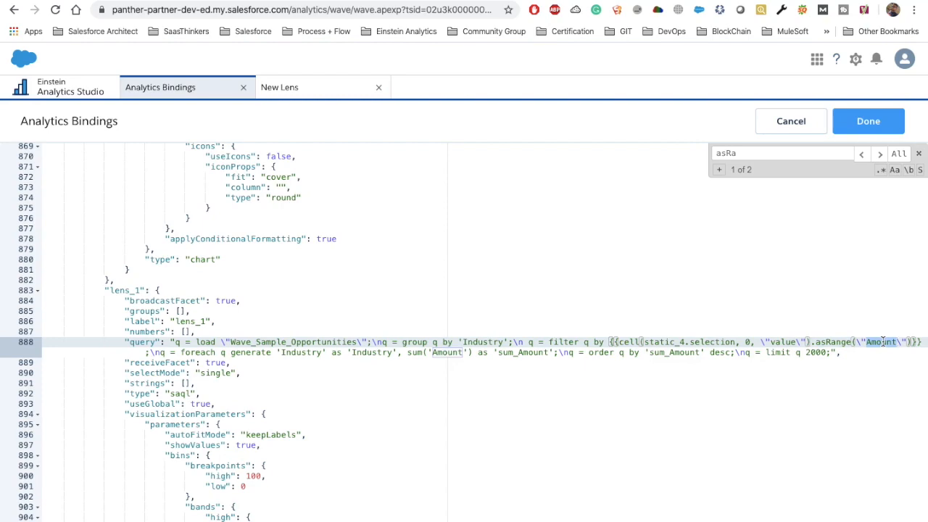
- Close the JSON editor and open the detailed final query for the asRange("Amount") Demo chart
left_click(868, 122)
scroll(382, 423, "down", 5)
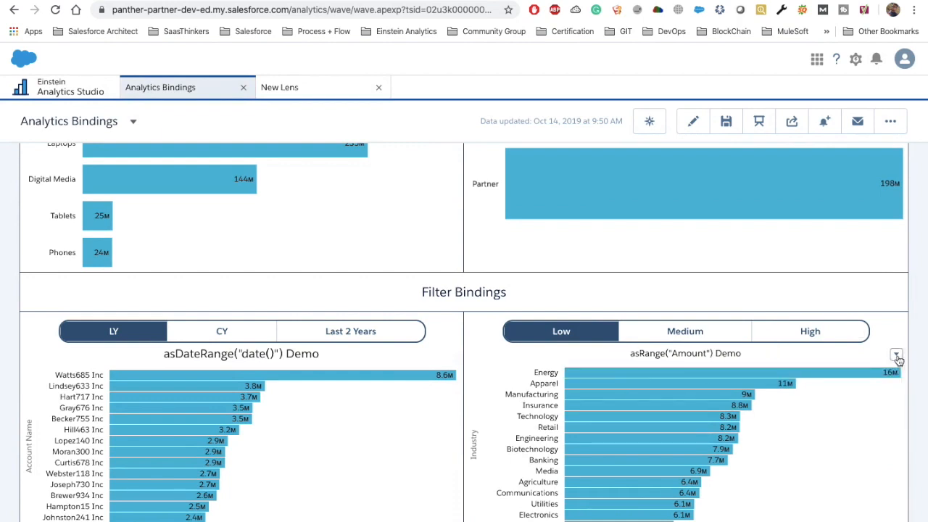
left_click(897, 356)
left_click(797, 455)
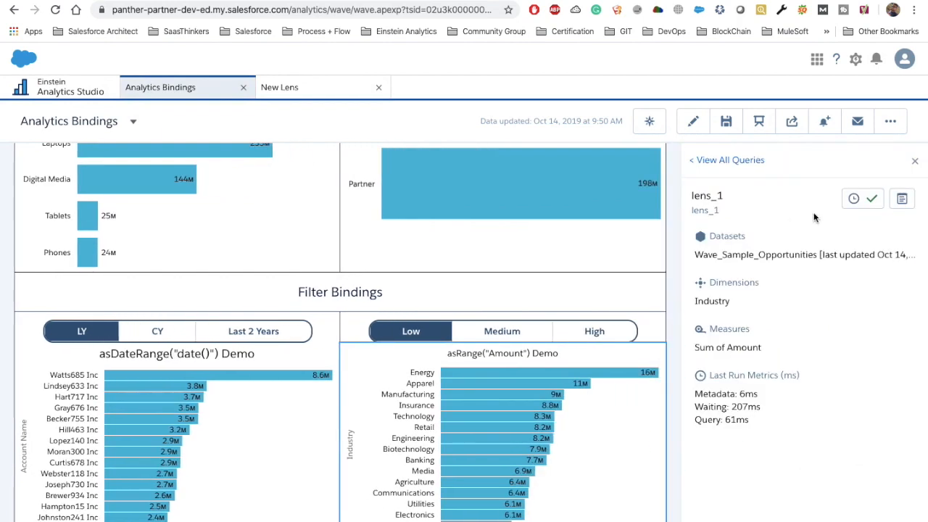
left_click(902, 198)
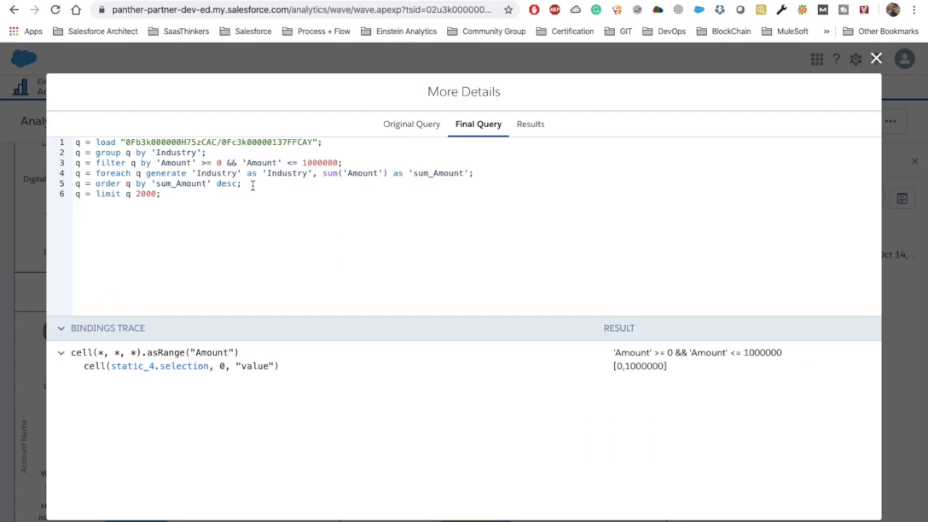
- Compare the generated Amount filter in line 3 with the foreach line that follows and its sum_Amount and Industry aliases
left_click_drag(350, 162, 62, 170)
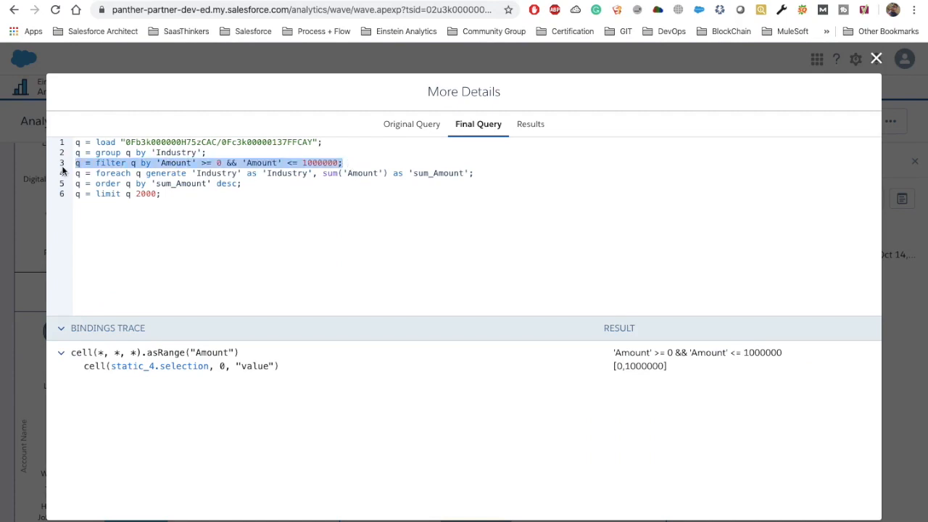
double_click(168, 162)
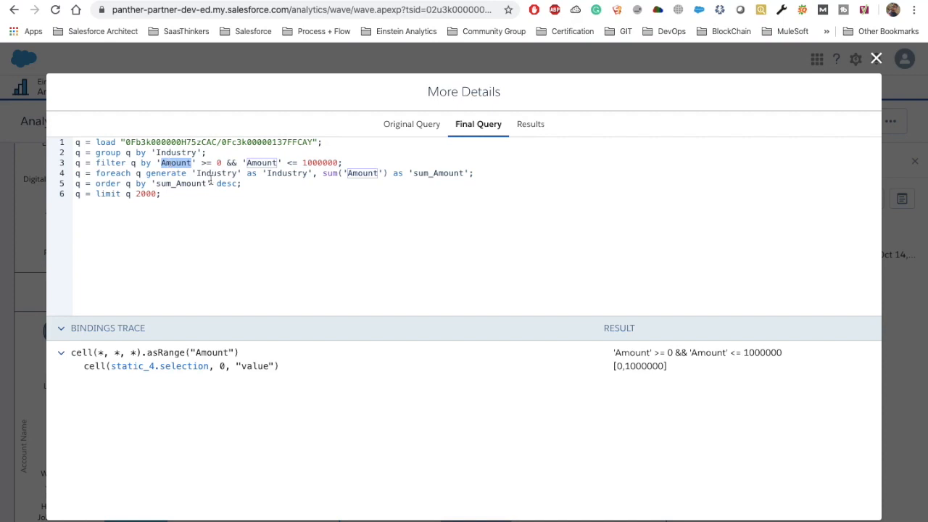
left_click_drag(348, 162, 75, 164)
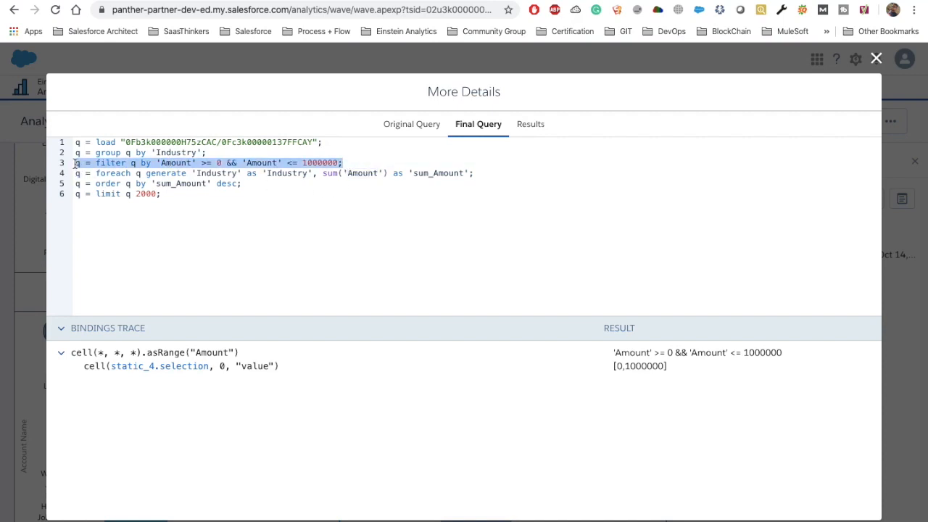
left_click(367, 176)
left_click_drag(474, 172, 77, 172)
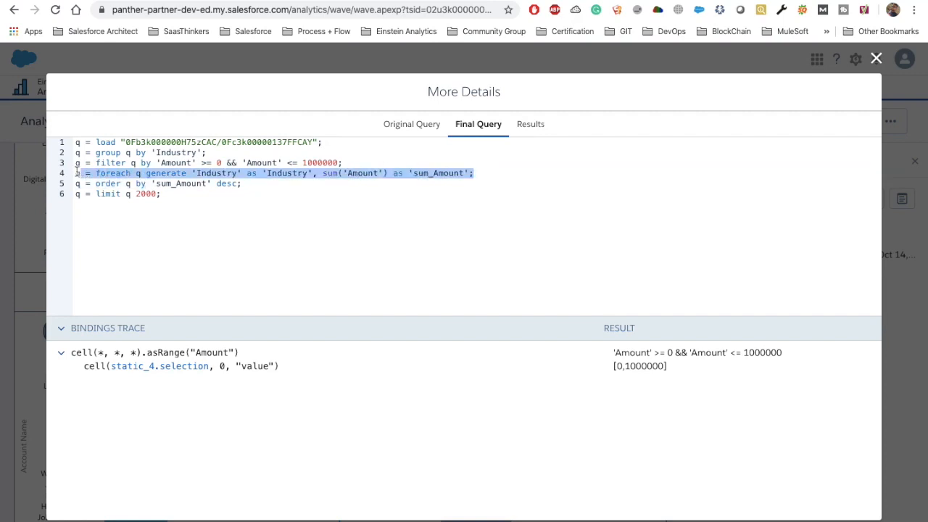
double_click(429, 174)
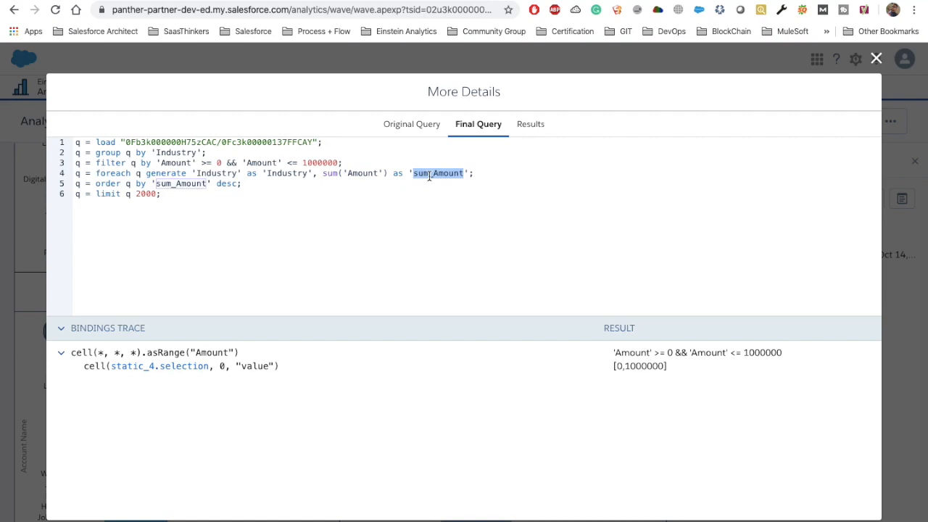
left_click_drag(346, 161, 61, 166)
double_click(172, 172)
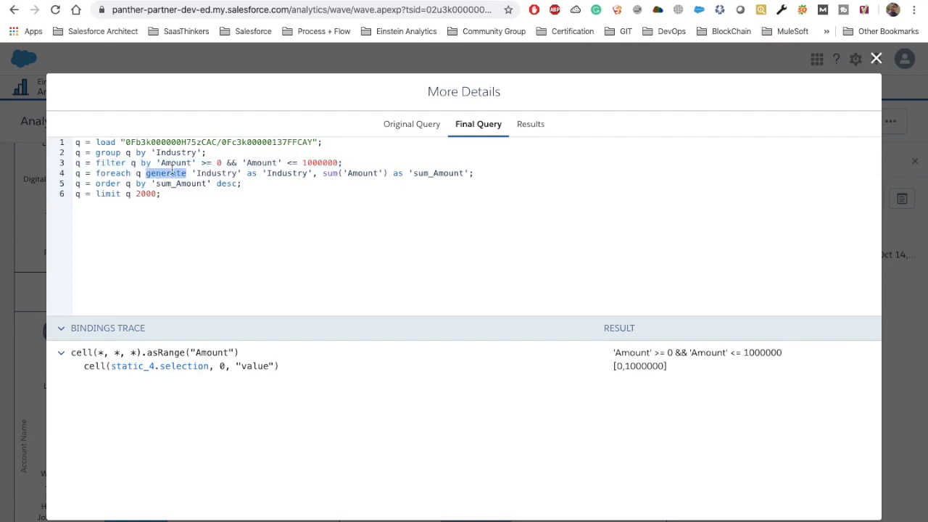
double_click(277, 173)
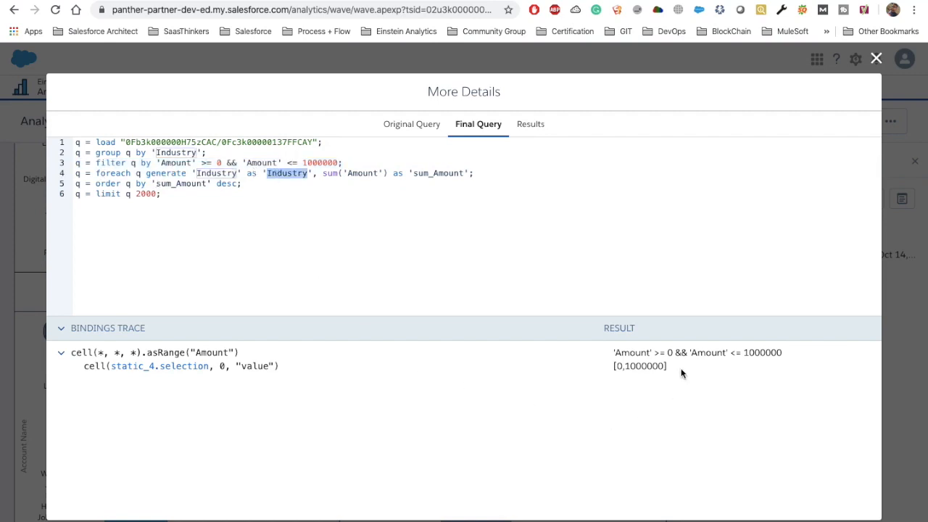
- Examine the bindings trace results for the static_4 cell selection and the asRange filter, then close the query details
left_click_drag(670, 371, 613, 364)
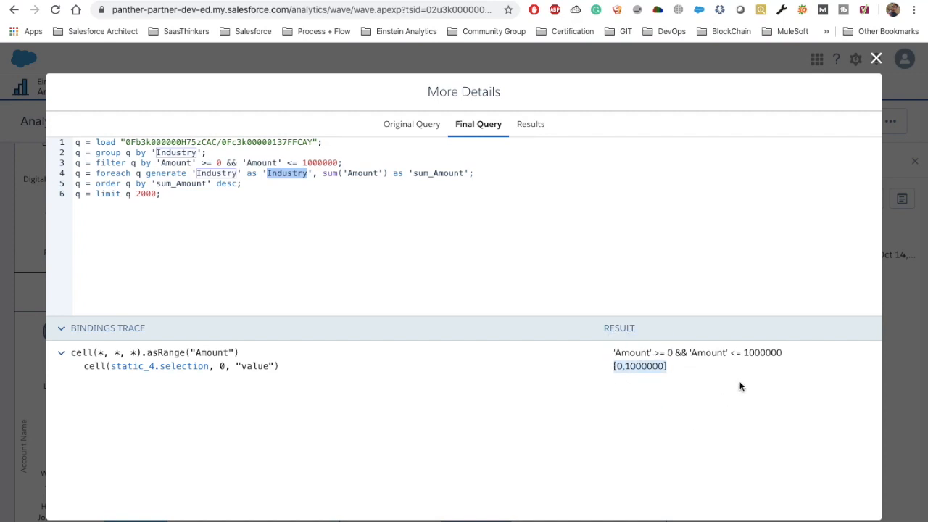
left_click(784, 359)
left_click(789, 356)
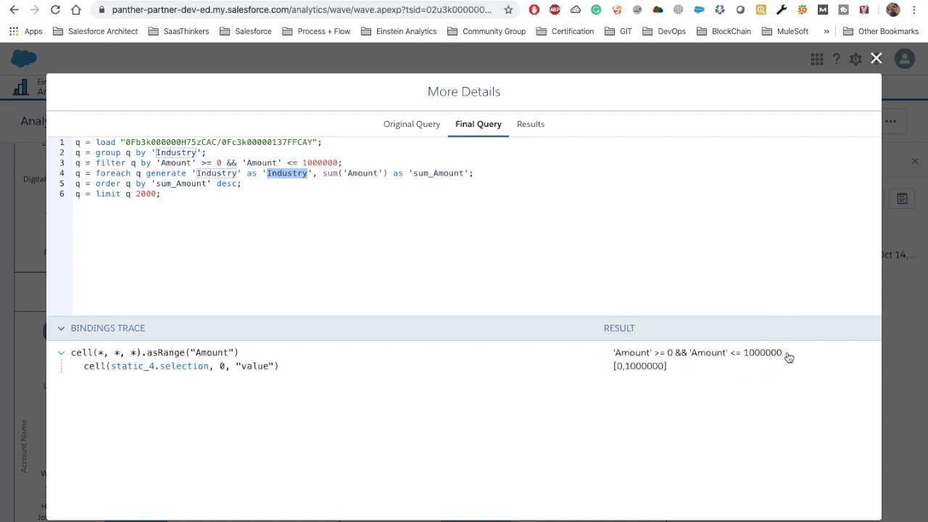
left_click_drag(782, 356, 613, 354)
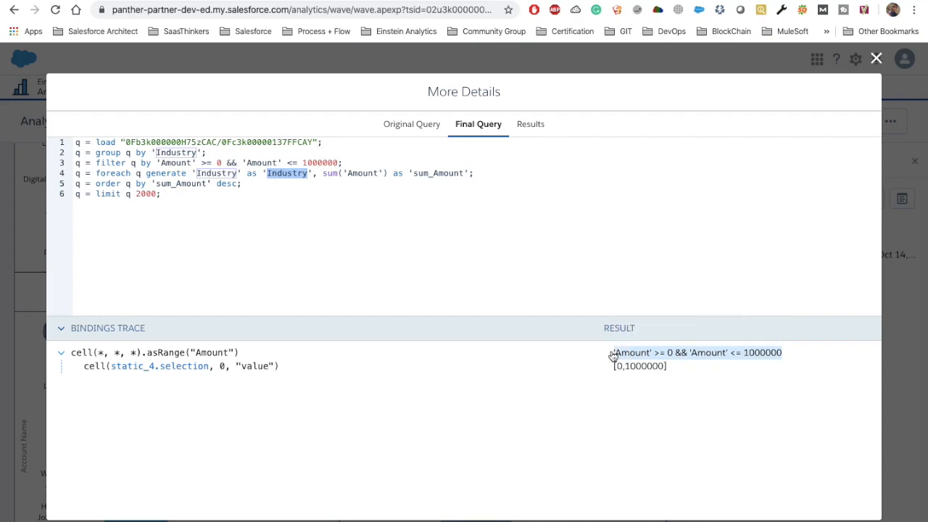
left_click(684, 356)
left_click_drag(677, 371, 596, 368)
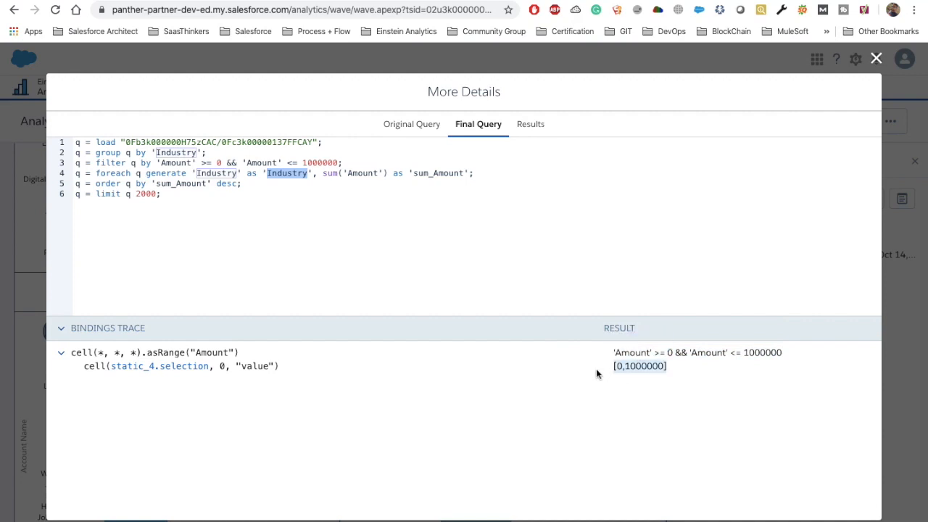
left_click(875, 61)
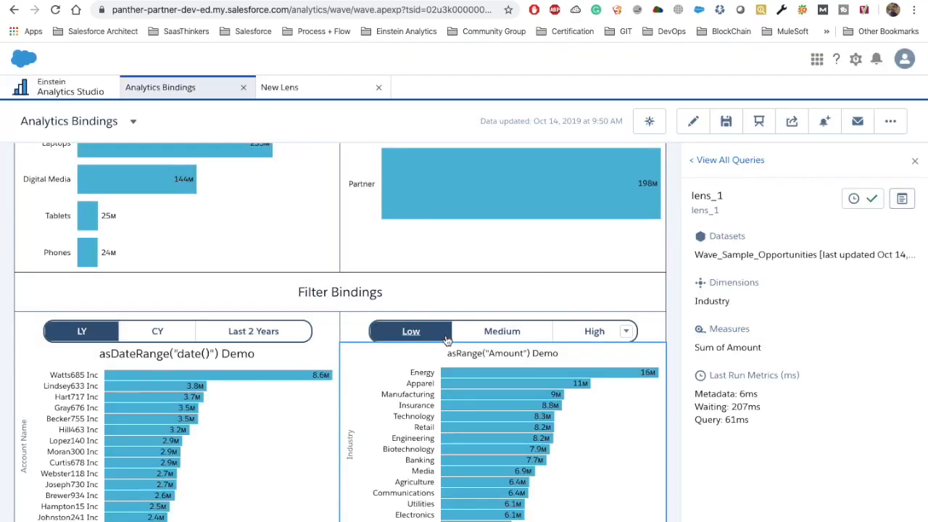
- Open the Analytics Bindings dashboard for editing in the designer
scroll(410, 285, "up", 5)
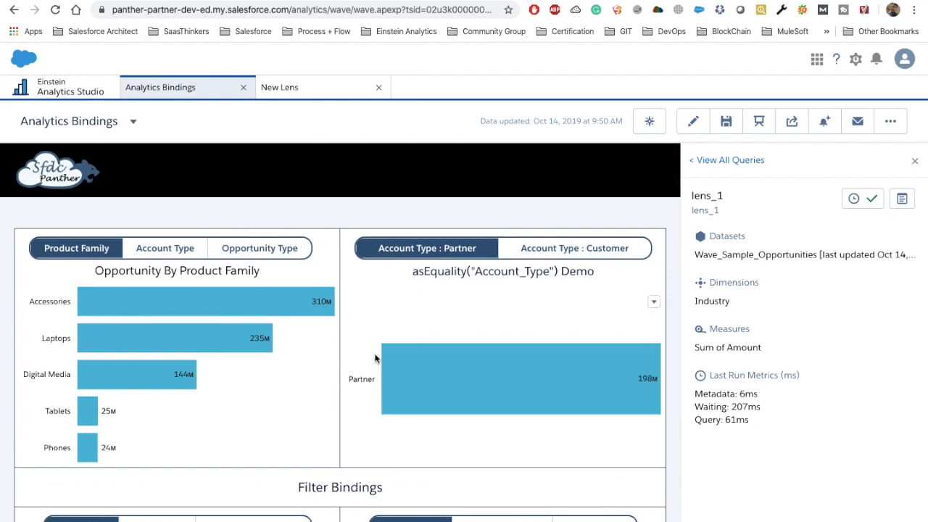
left_click(693, 123)
scroll(624, 265, "down", 2)
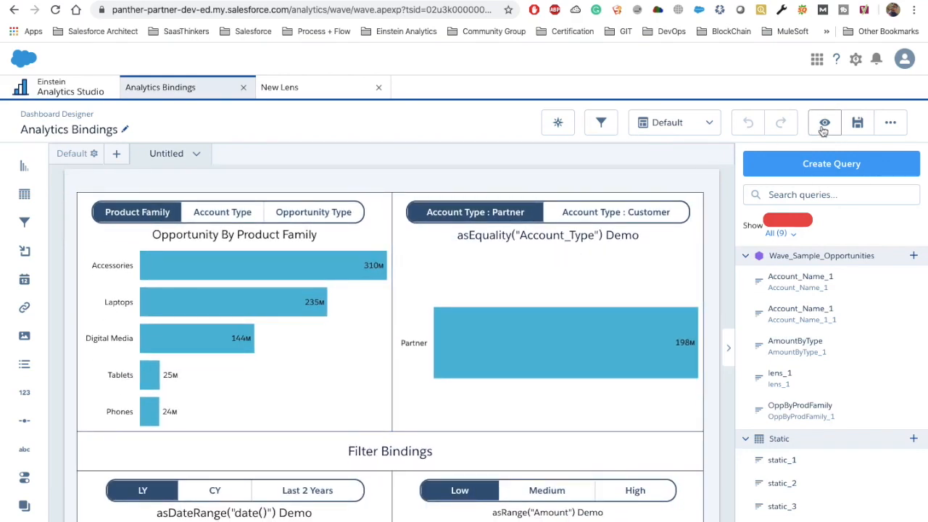
- Preview the dashboard, select the Partner bar in the asEquality("Account_Type") Demo chart, and group the Opportunity By Product Family chart by Account Type
left_click(824, 124)
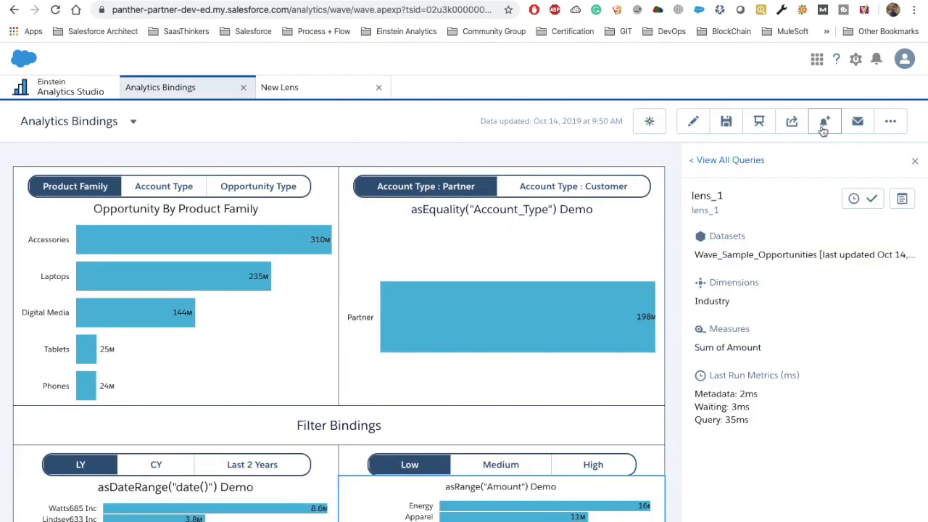
left_click(527, 324)
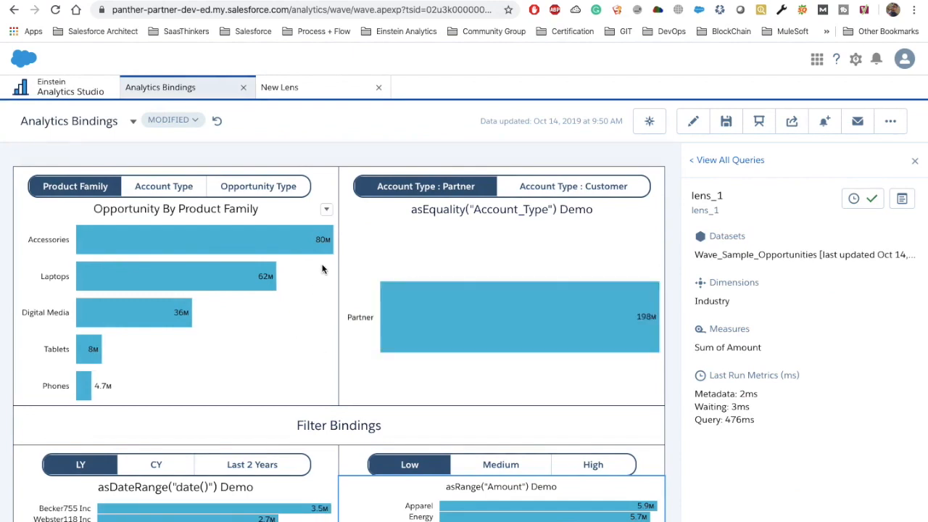
scroll(466, 407, "down", 2)
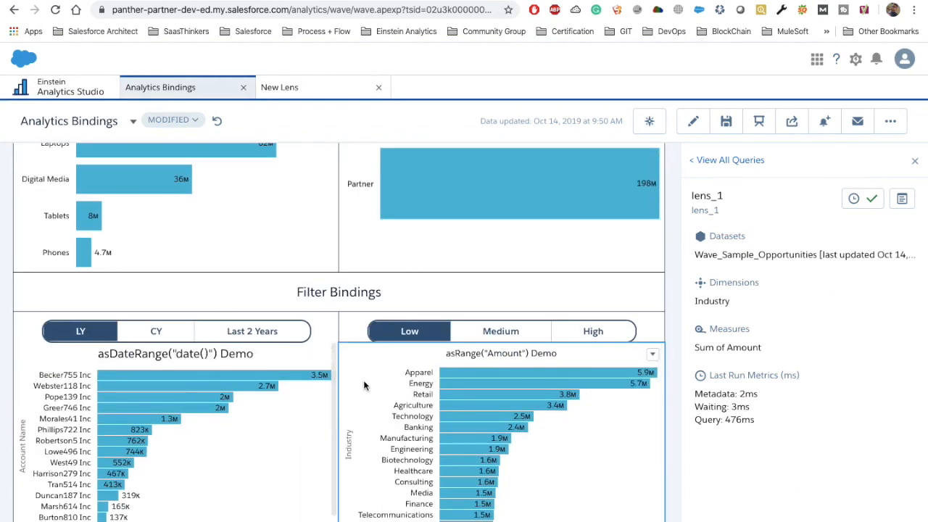
scroll(359, 373, "up", 3)
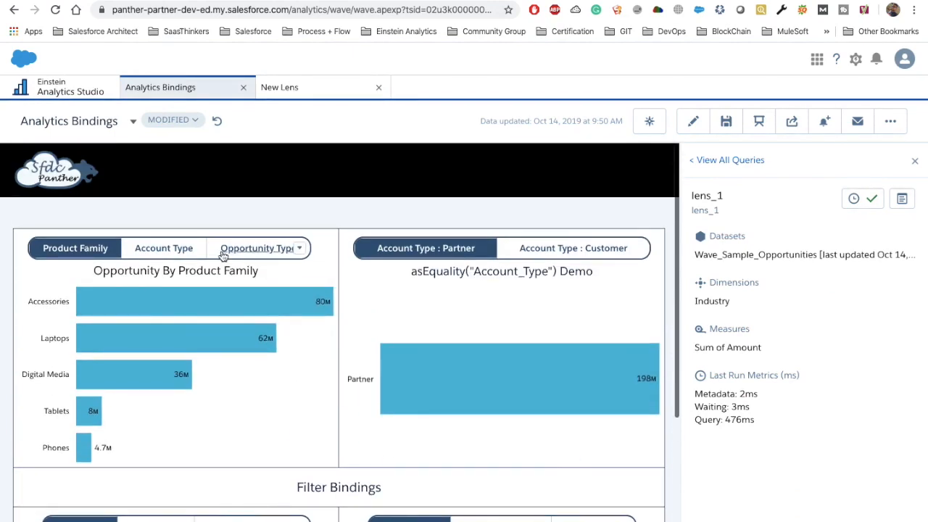
left_click(181, 250)
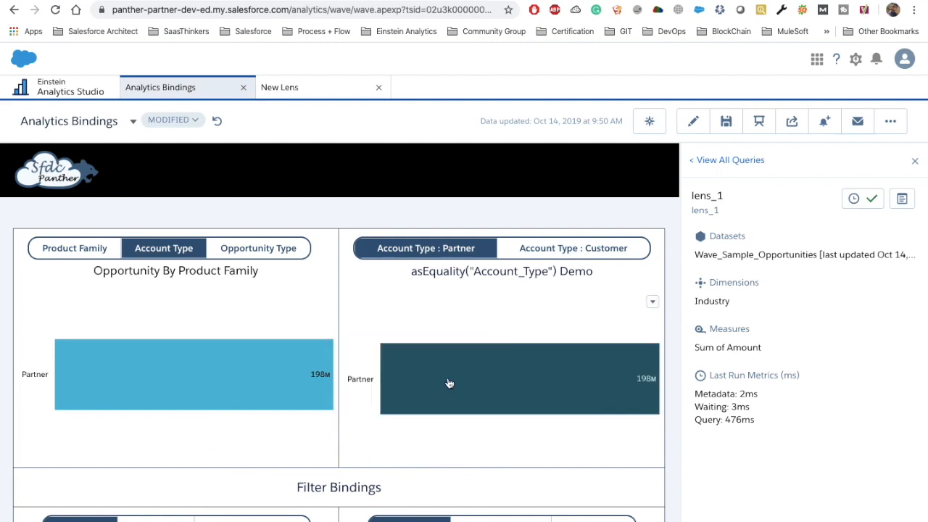
mouse_move(449, 382)
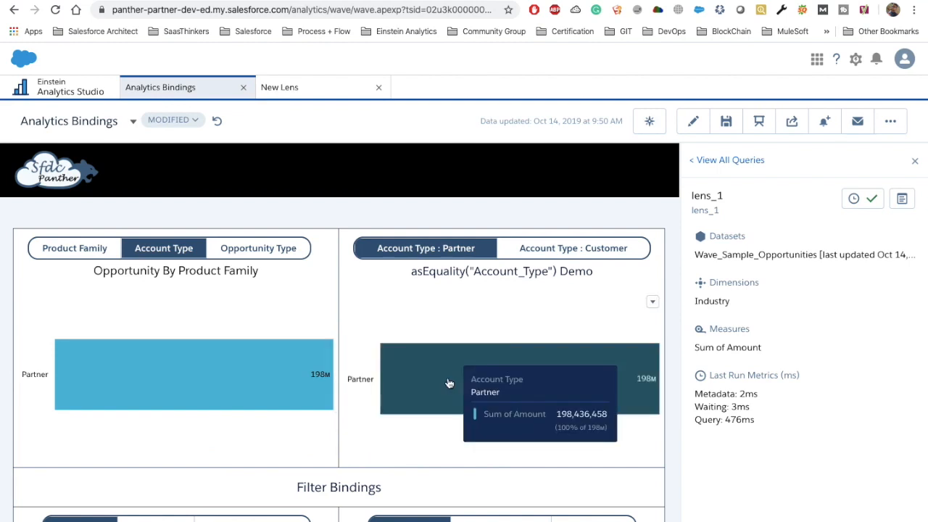
- Return to the designer and turn off Broadcast selections as facets in the AmountByType_1 query of the asEquality("Account_Type") Demo chart
left_click(693, 123)
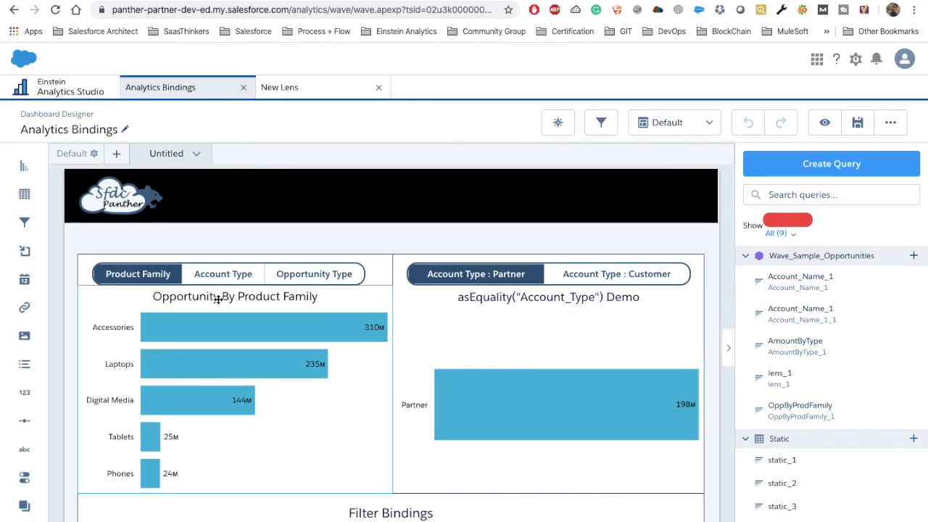
scroll(548, 366, "down", 3)
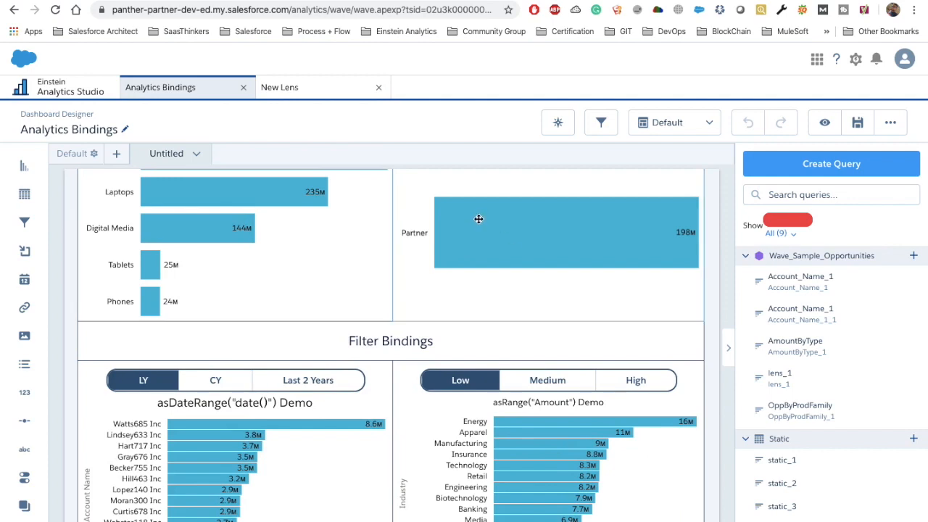
scroll(478, 218, "up", 2)
left_click(498, 303)
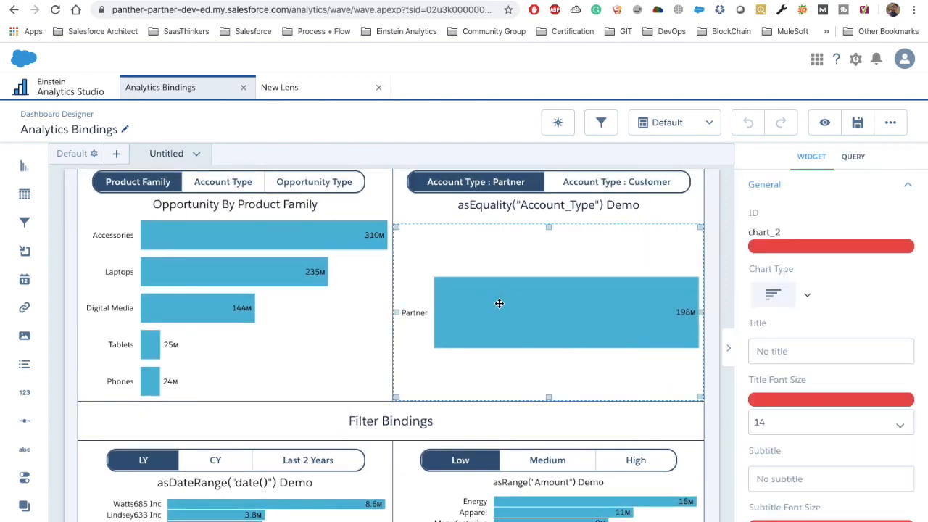
scroll(838, 295, "down", 5)
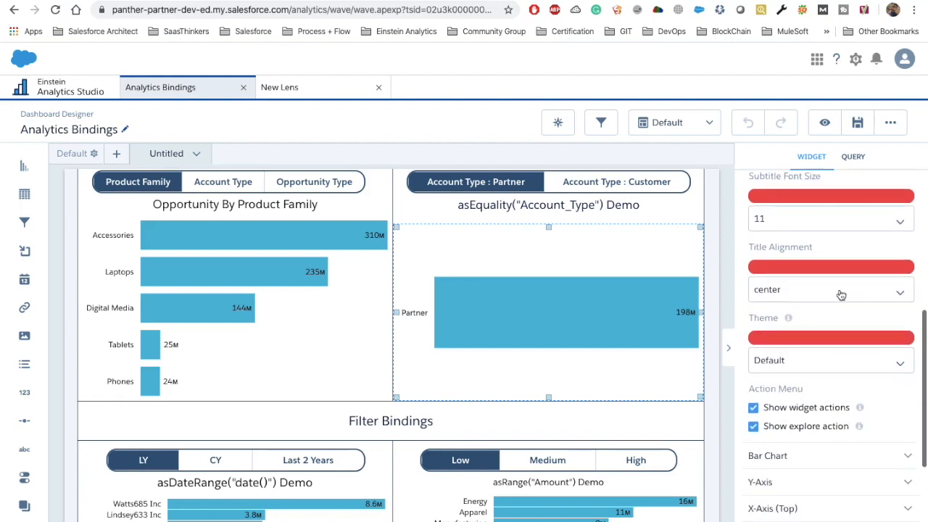
left_click(852, 158)
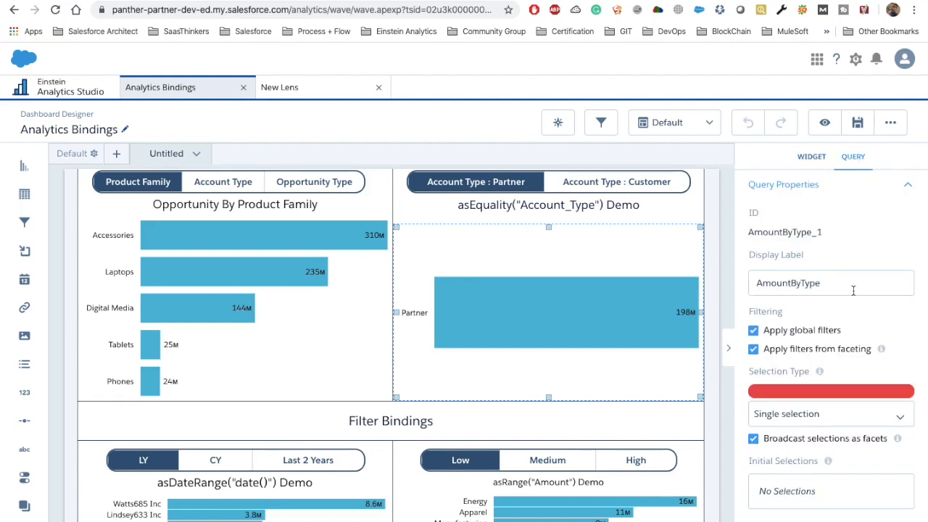
scroll(858, 373, "down", 1)
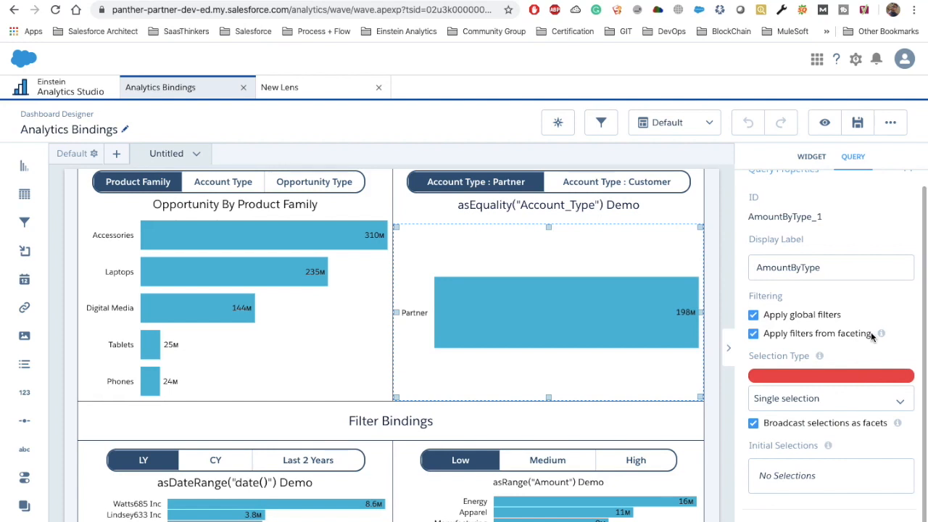
left_click(871, 332)
left_click(767, 334)
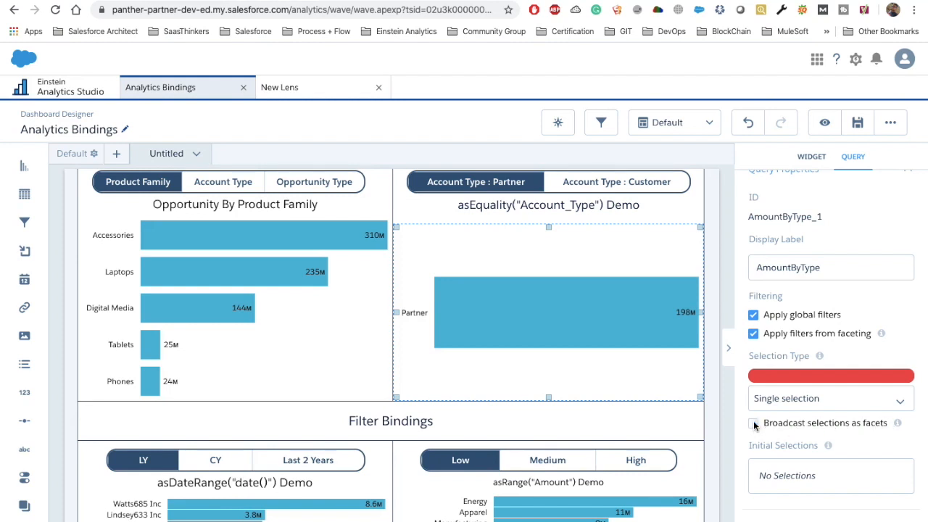
- Preview the dashboard and test selecting the Partner bar in the asEquality("Account_Type") Demo chart for its effect on the other charts
left_click(824, 122)
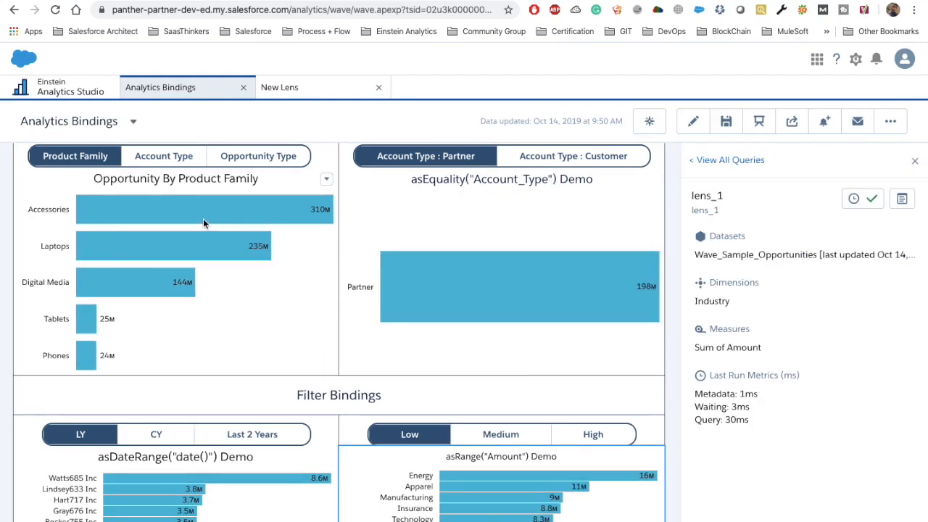
left_click(443, 290)
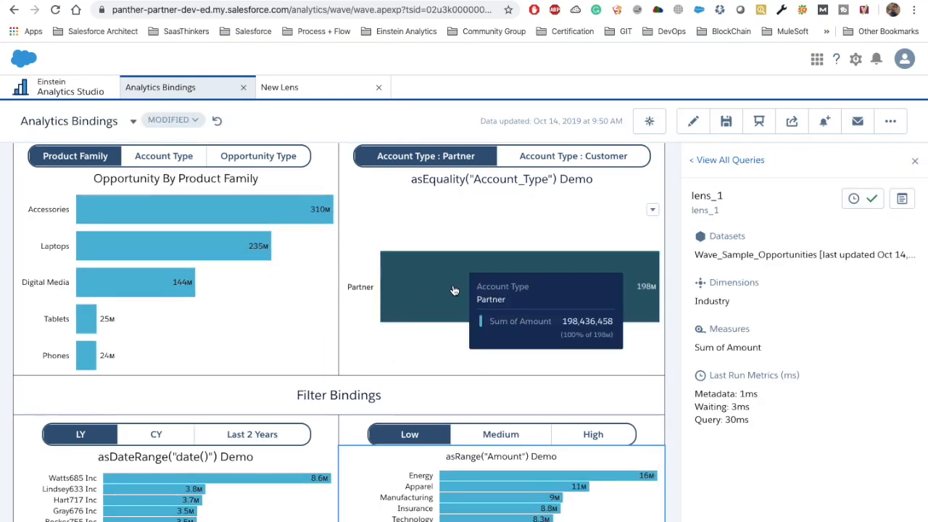
left_click(454, 291)
left_click(522, 316)
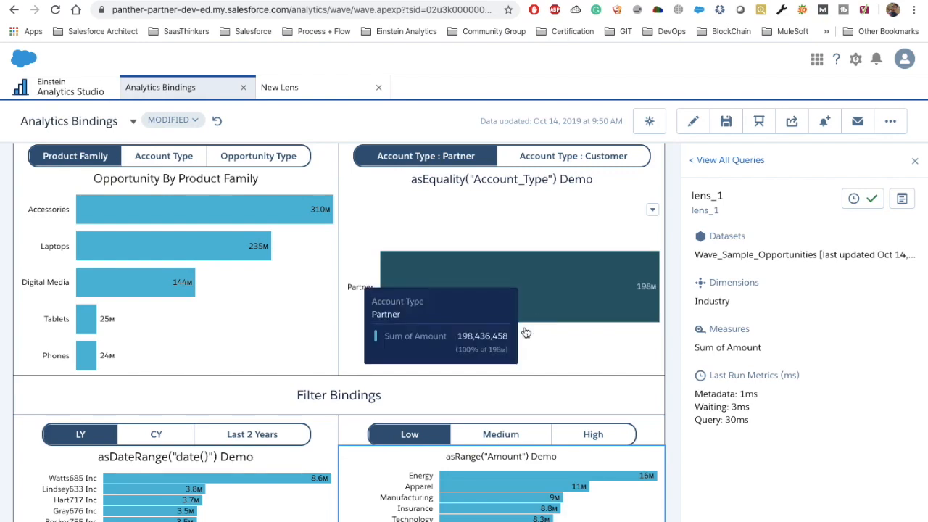
left_click(525, 332)
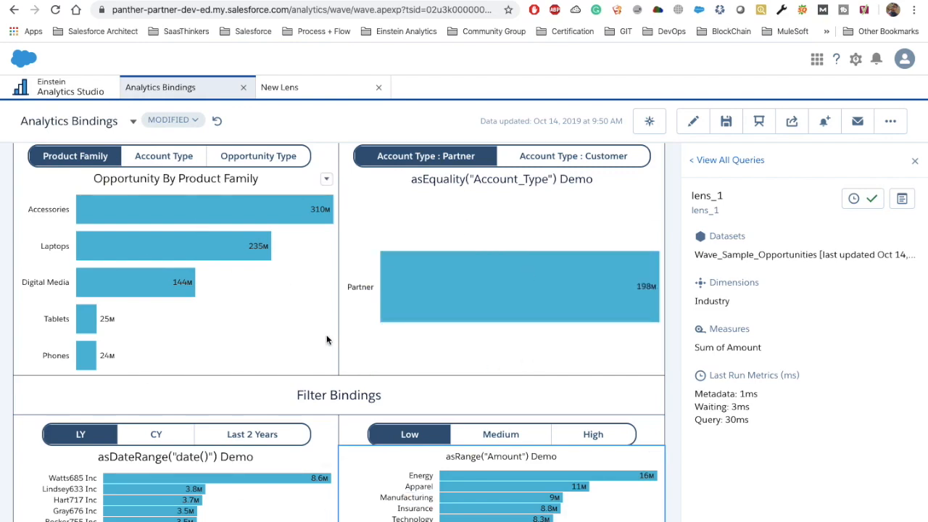
- Test faceting from the Opportunity By Product Family chart by selecting Accessories, then grouping by Account Type and selecting Customer
left_click(194, 209)
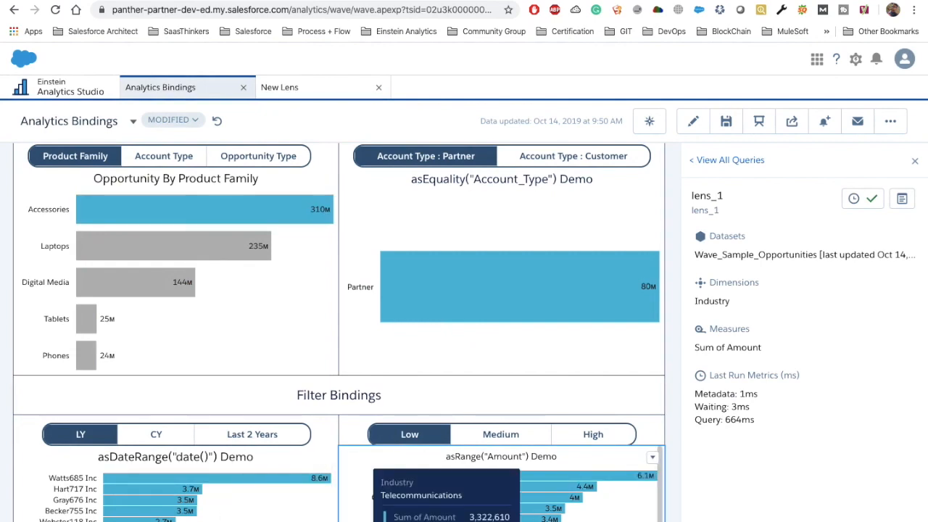
left_click(148, 160)
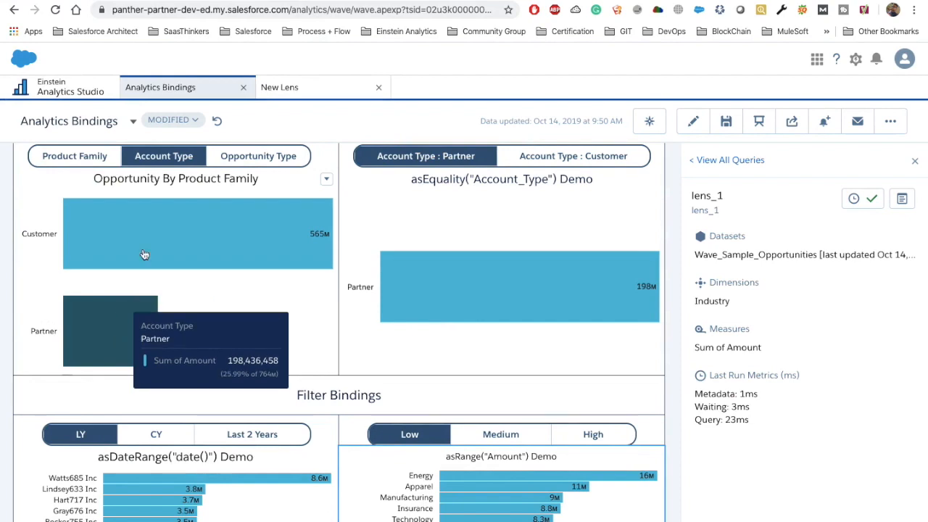
left_click(164, 222)
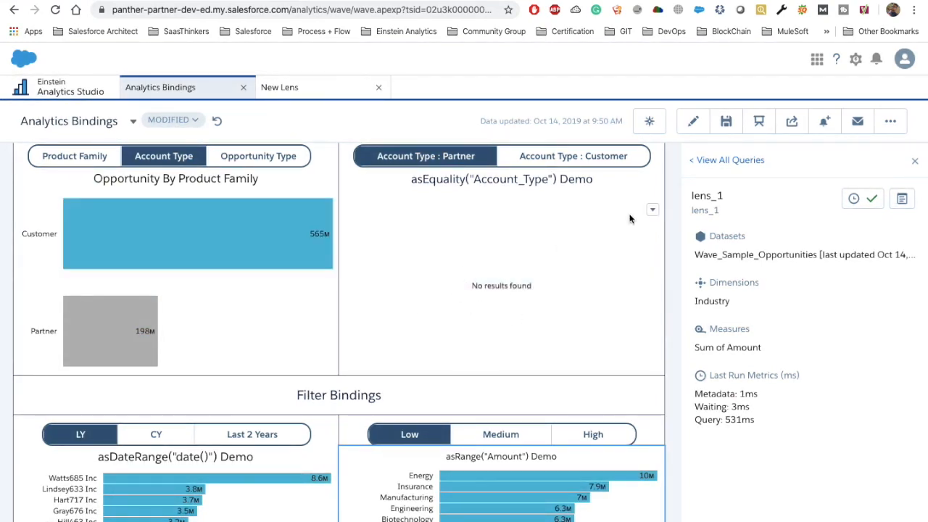
- Reopen the designer and show the query properties of the Opportunity By Product Family chart
left_click(696, 124)
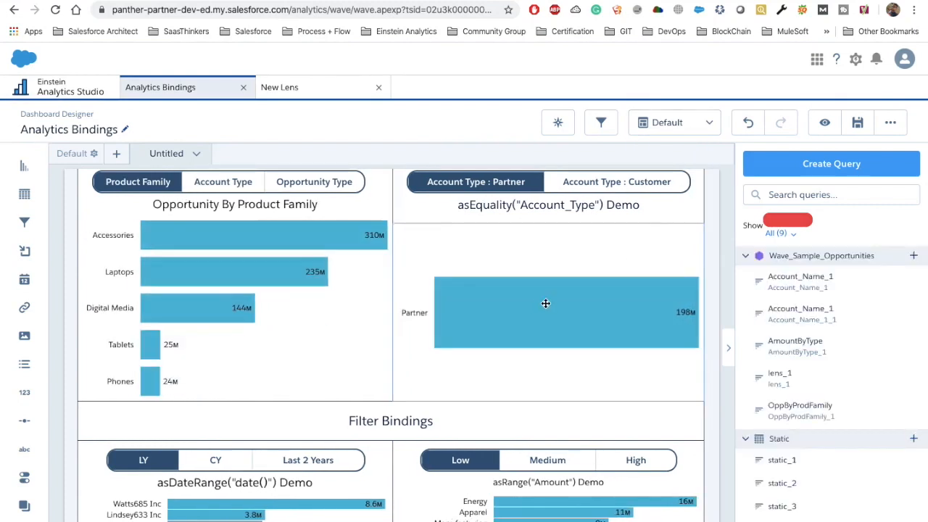
left_click(285, 296)
scroll(812, 310, "down", 5)
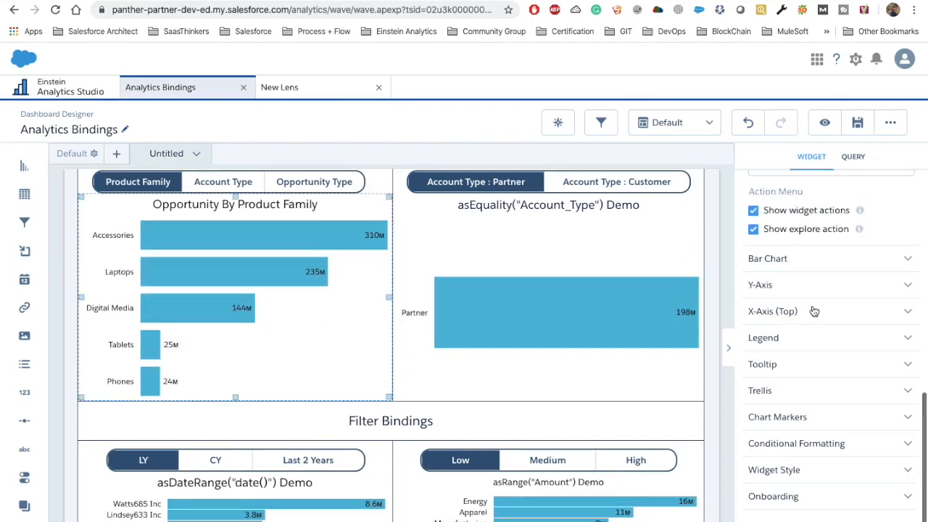
left_click(853, 176)
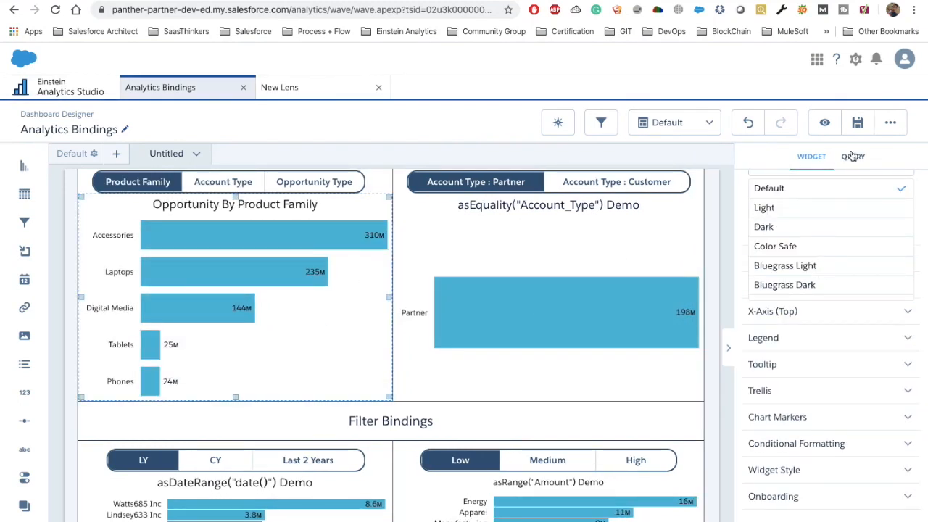
left_click(852, 158)
scroll(798, 361, "down", 1)
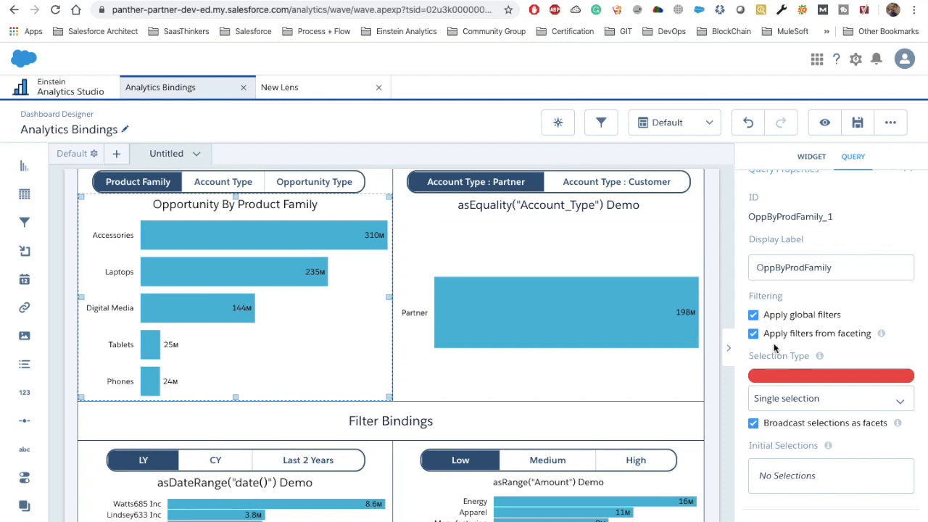
- Examine the Apply filters from faceting and Apply global filters options of the OppByProdFamily_1 query
scroll(534, 267, "up", 2)
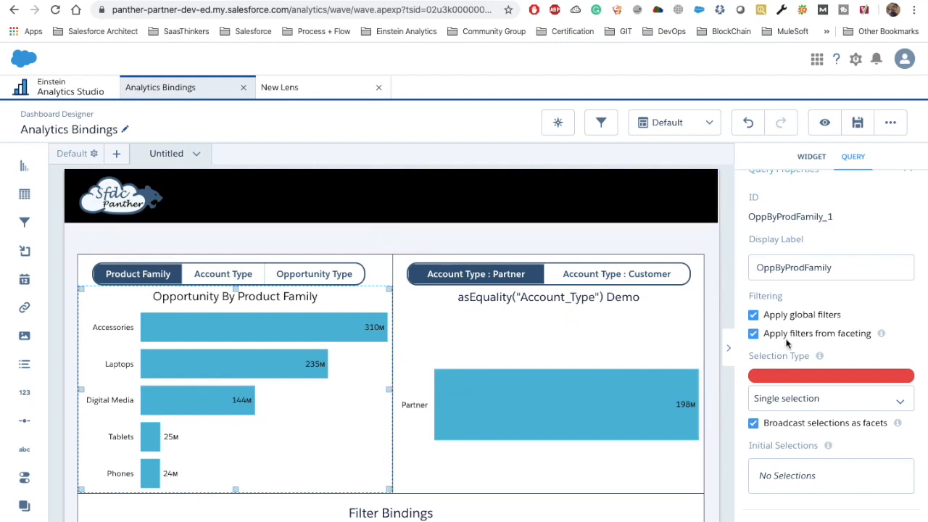
left_click_drag(872, 333, 784, 334)
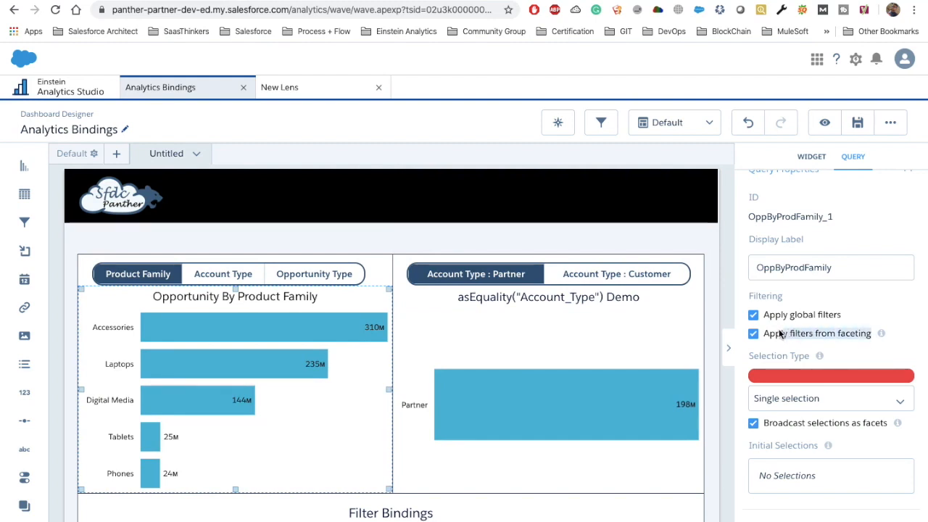
left_click_drag(845, 314, 761, 314)
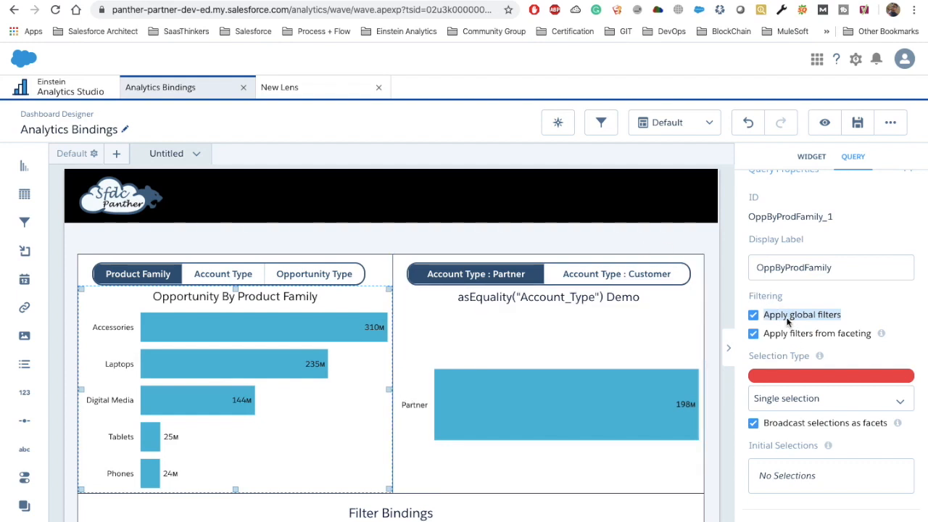
- View the Opportunity By Product Family chart's widget properties, look over the dashboard's charts, and deselect the chart
left_click(813, 159)
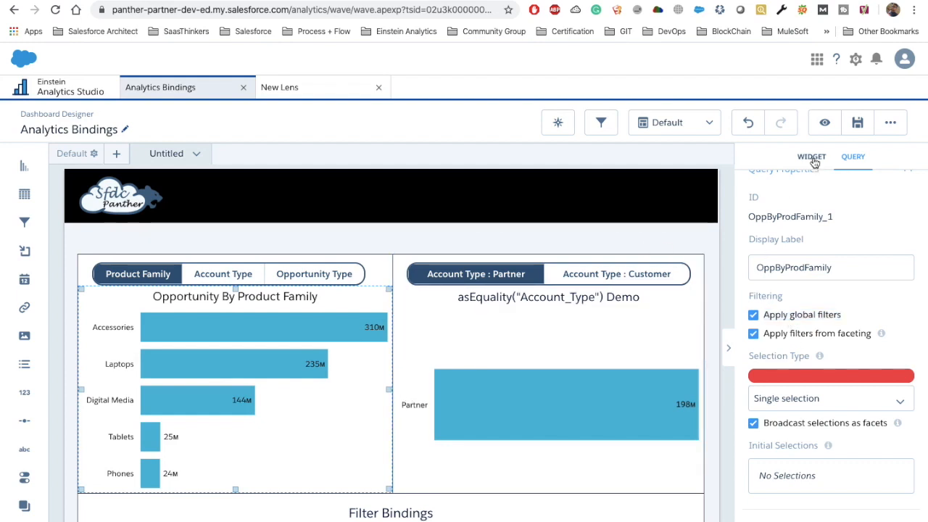
scroll(510, 384, "down", 3)
scroll(510, 384, "up", 3)
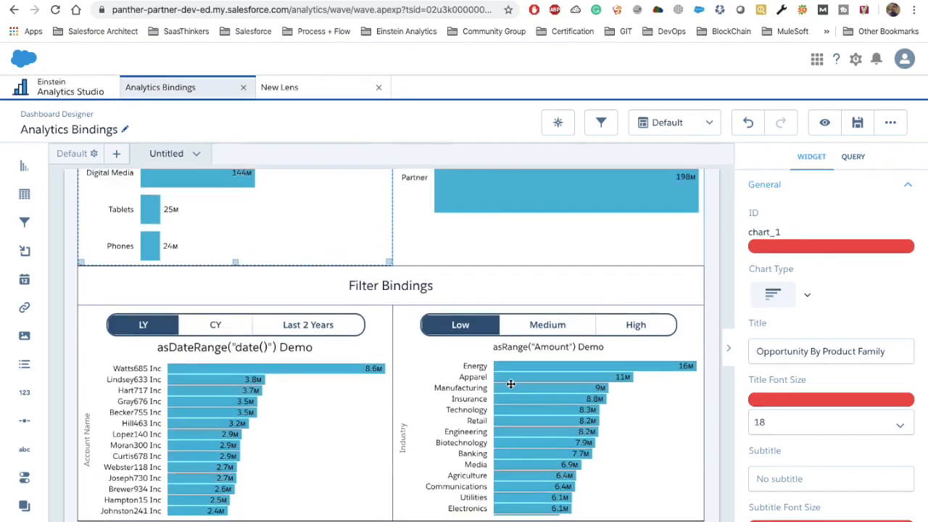
left_click(435, 252)
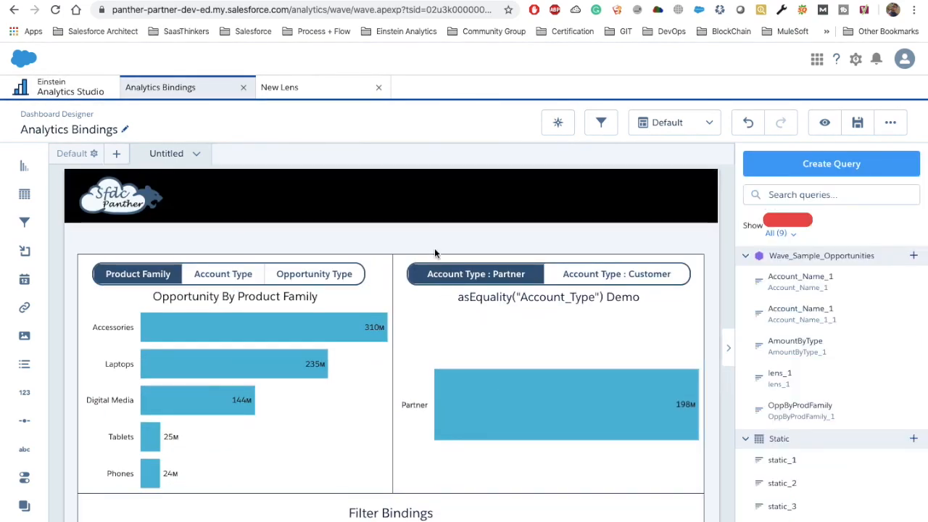